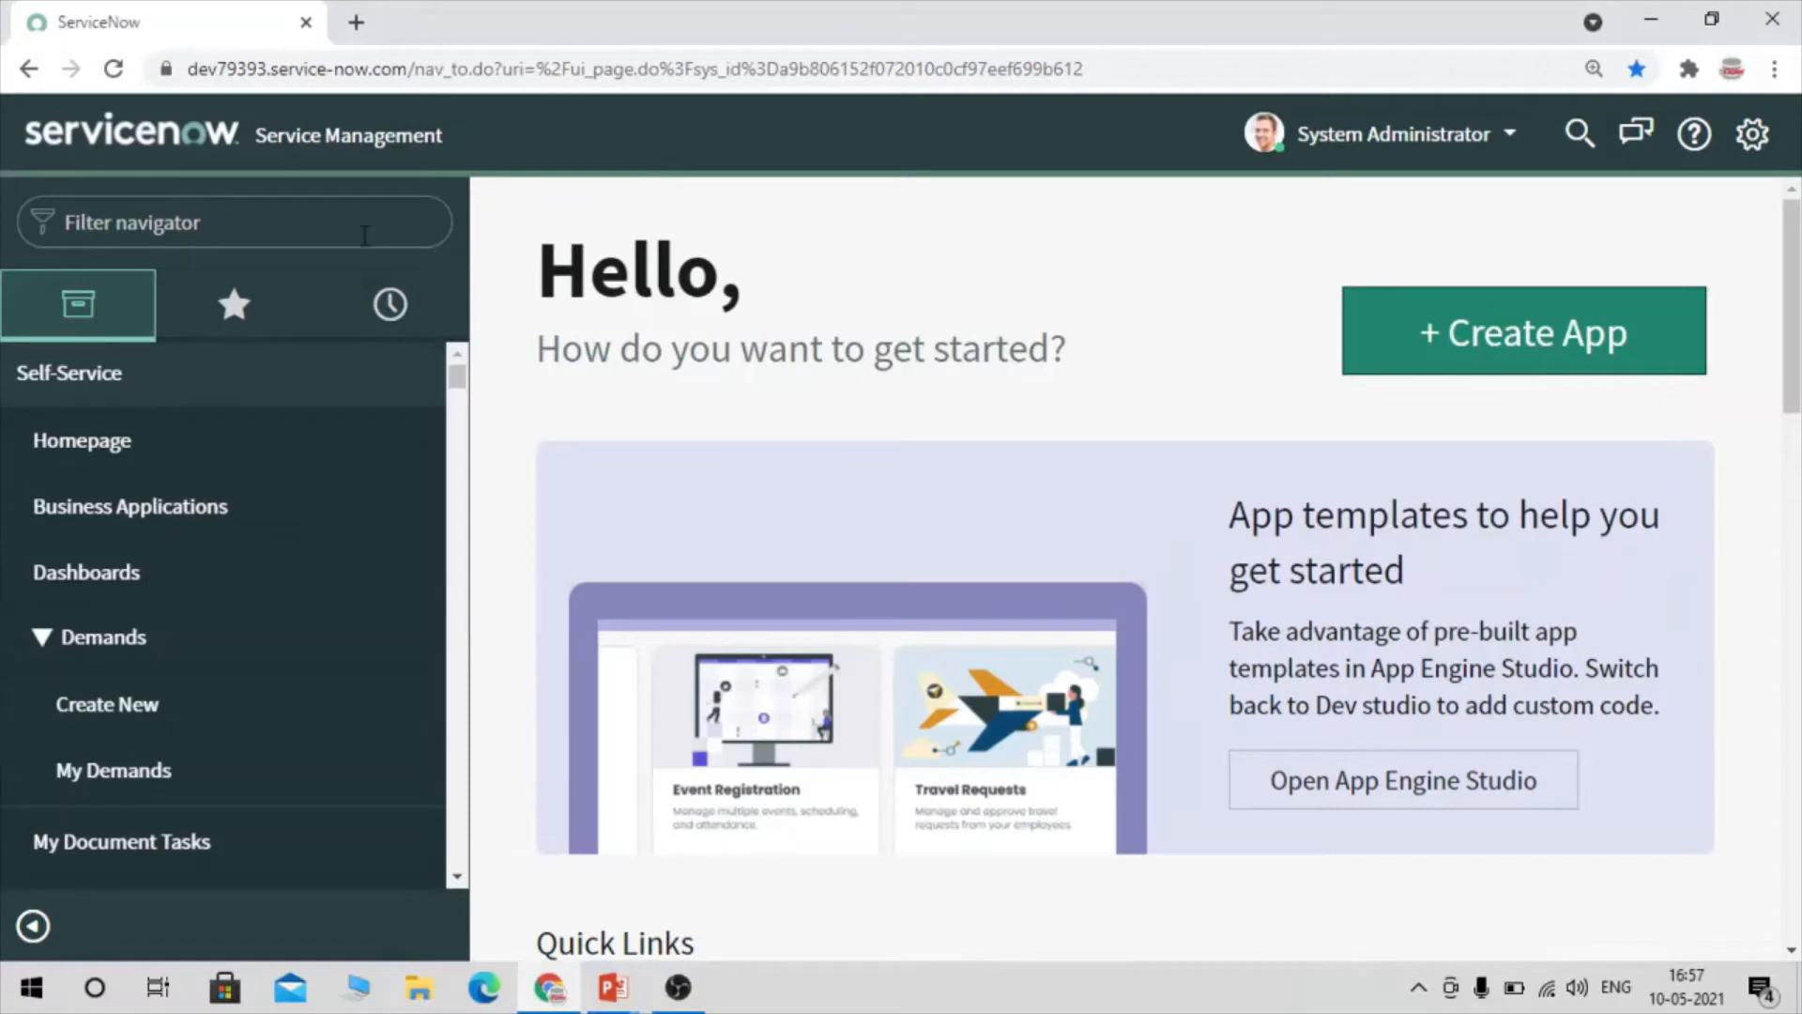
Filter the navigator for "reports", open the View / Run report list, and start creating a new report
text(re)
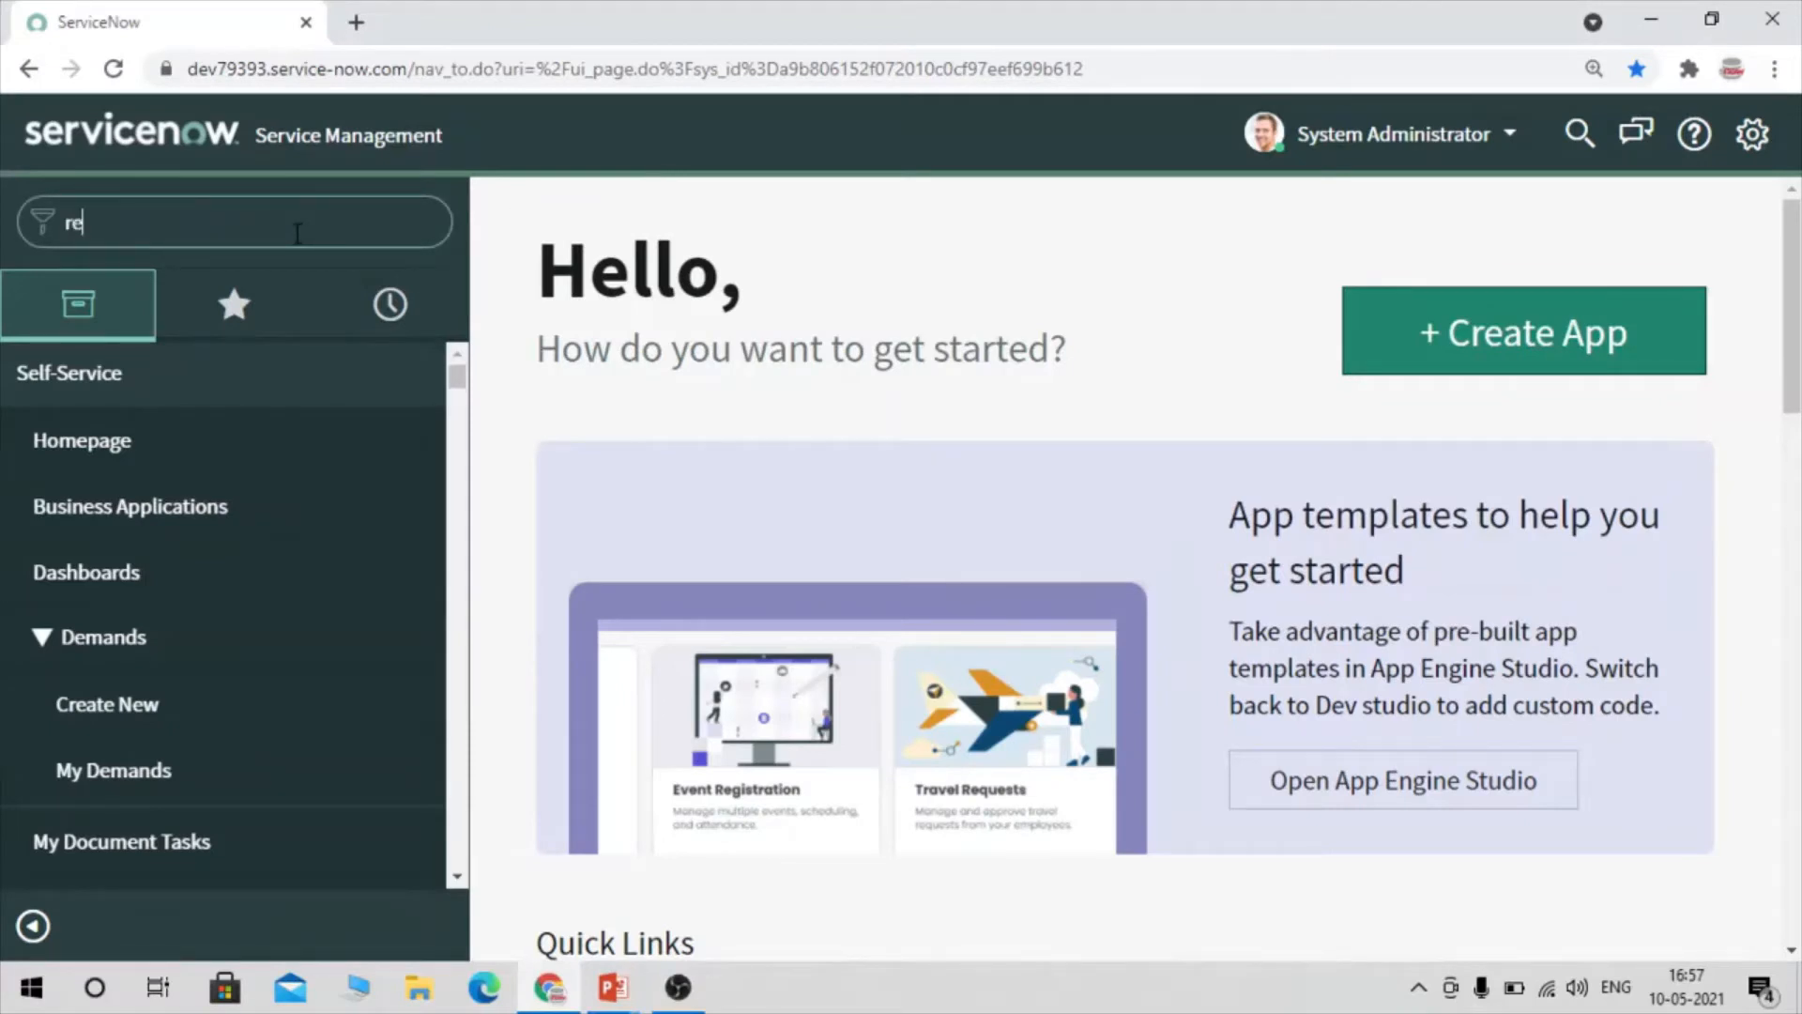
text(ports)
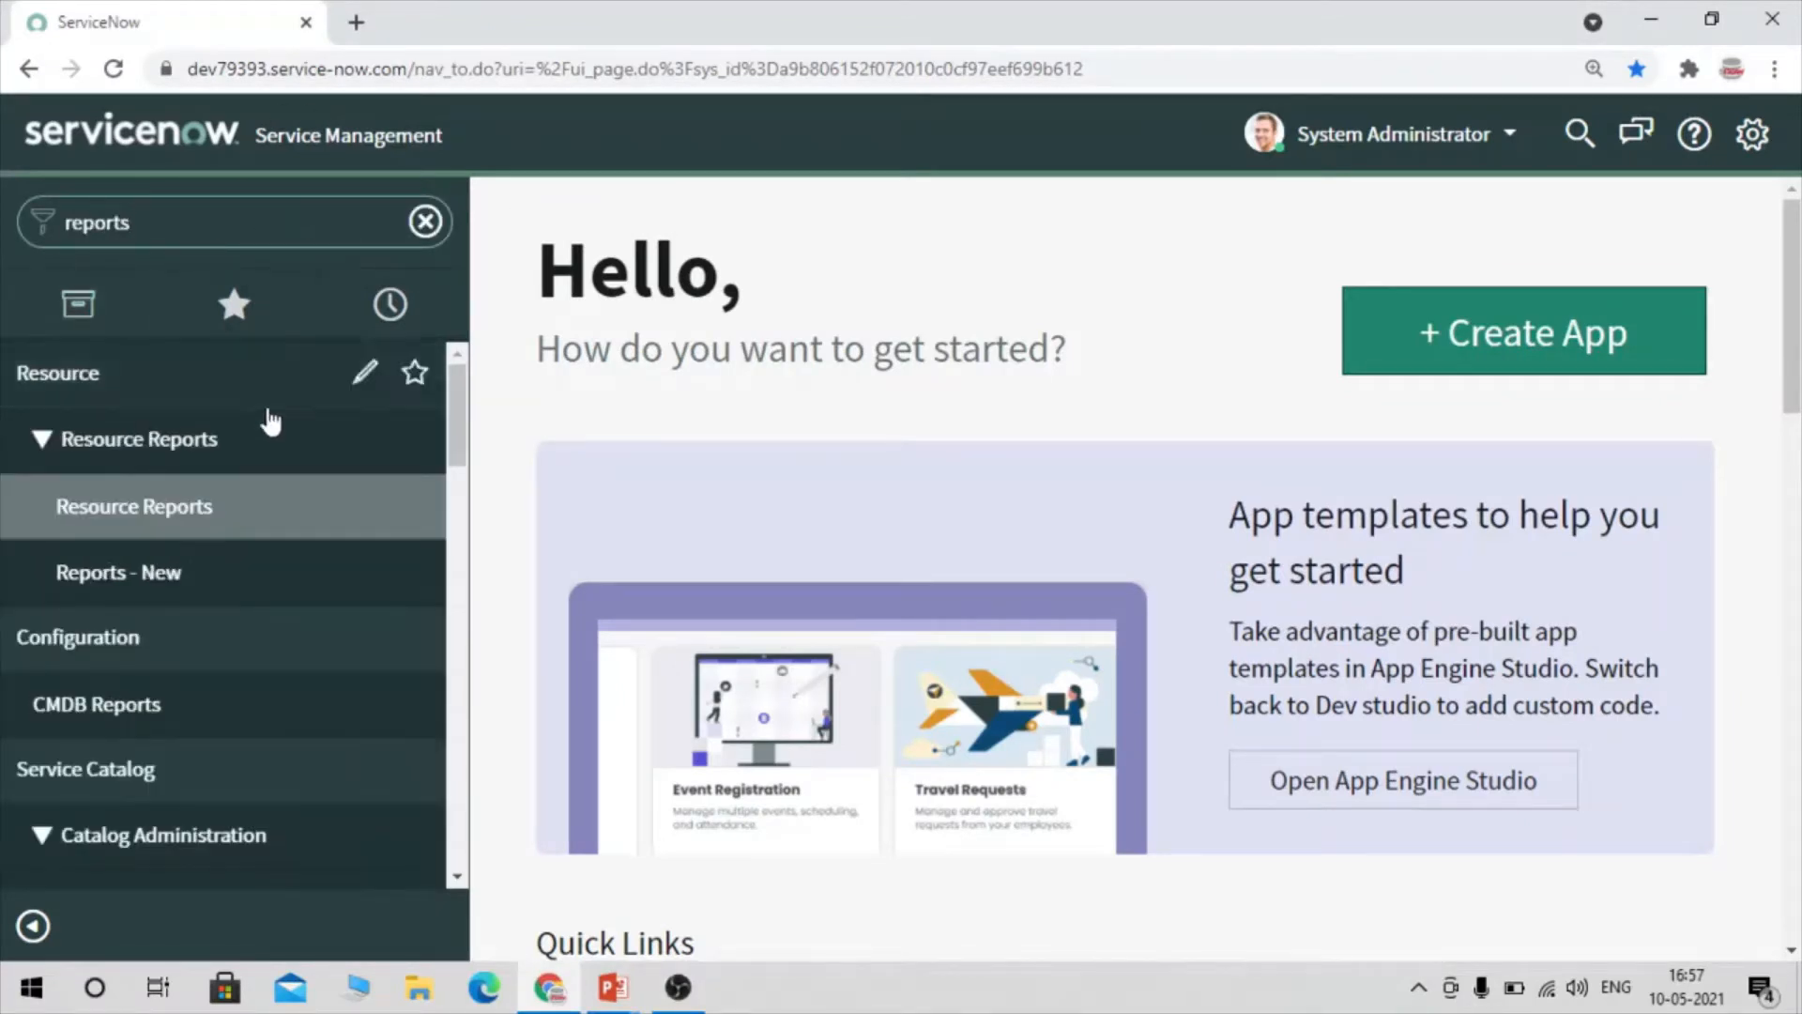
scroll(222, 646, down, 5)
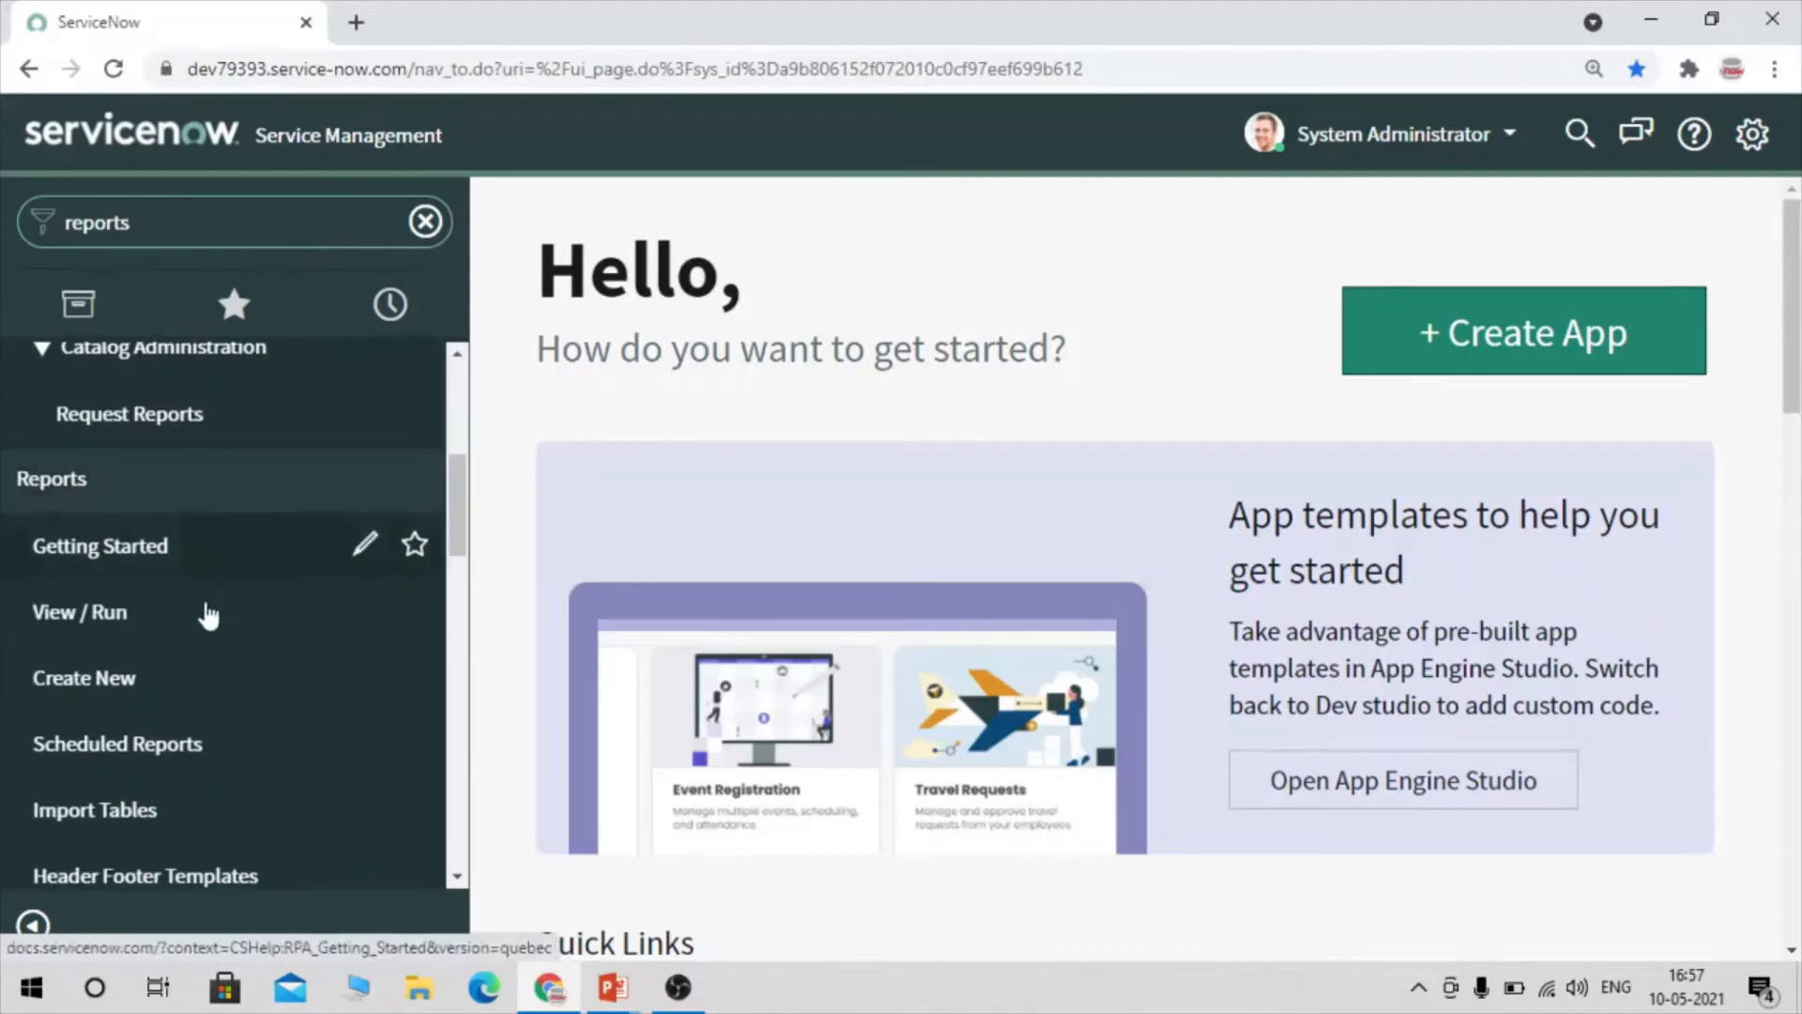
click(77, 629)
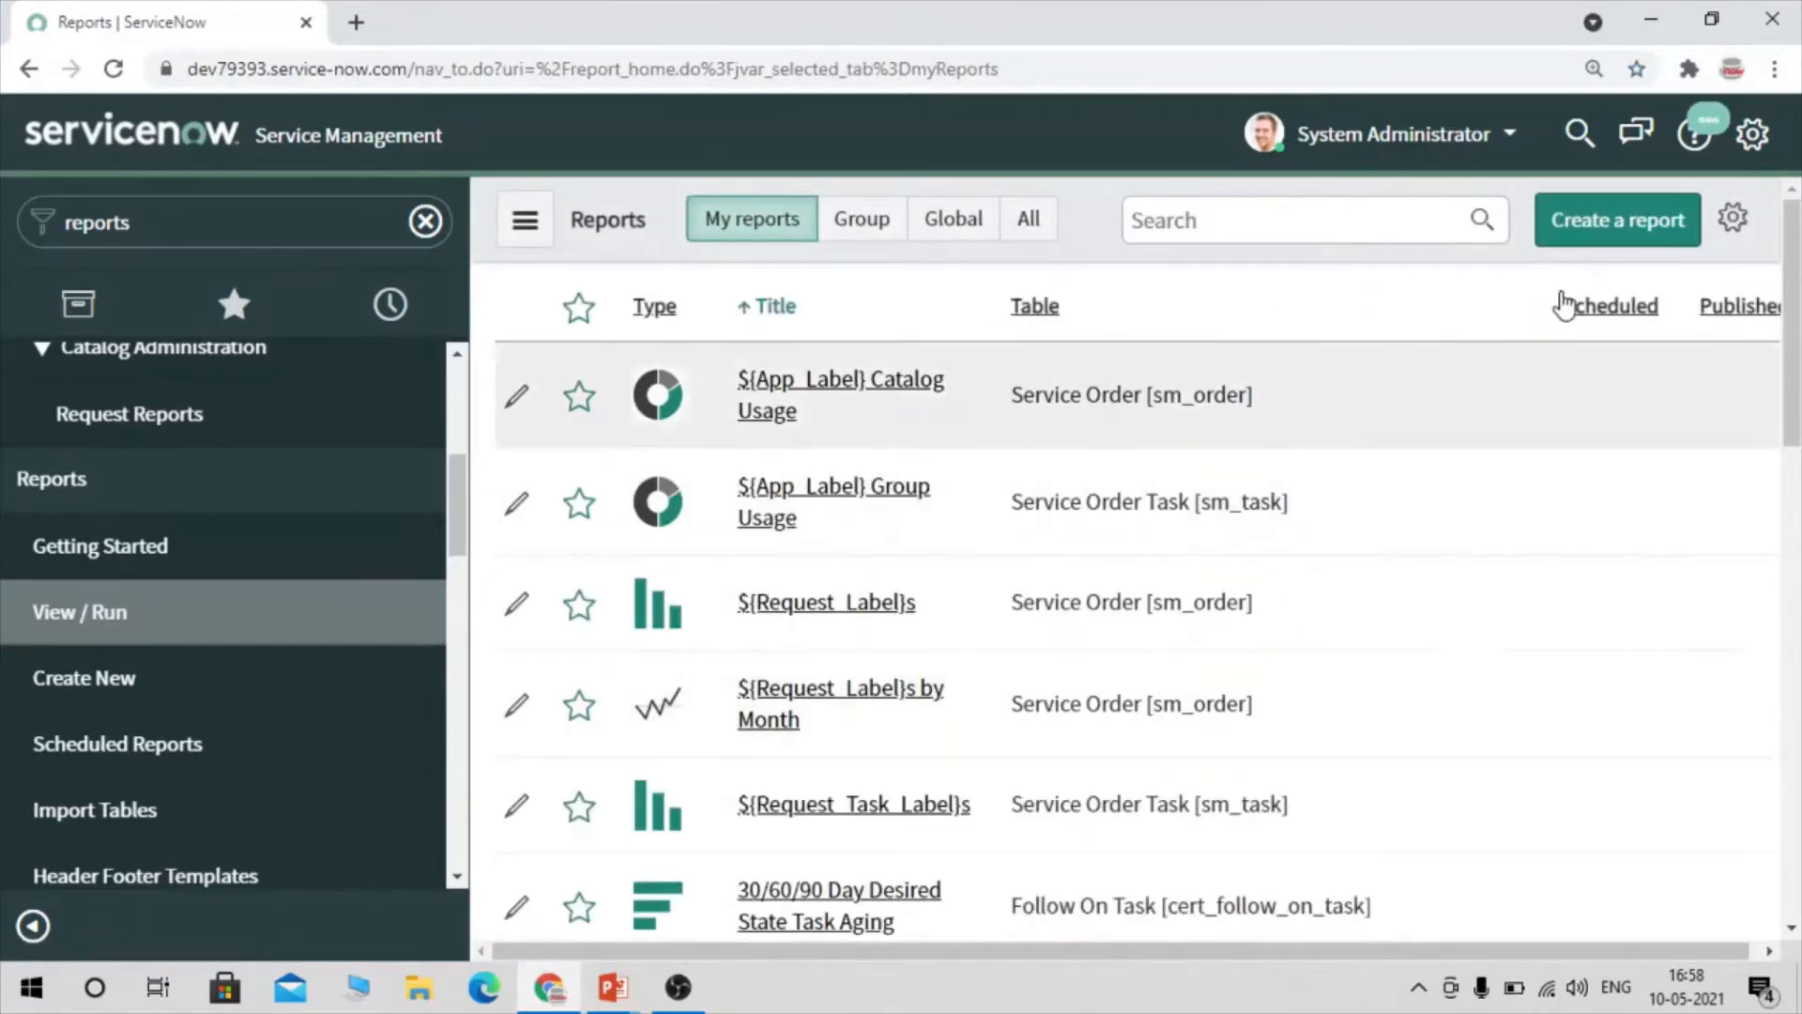
click(1601, 221)
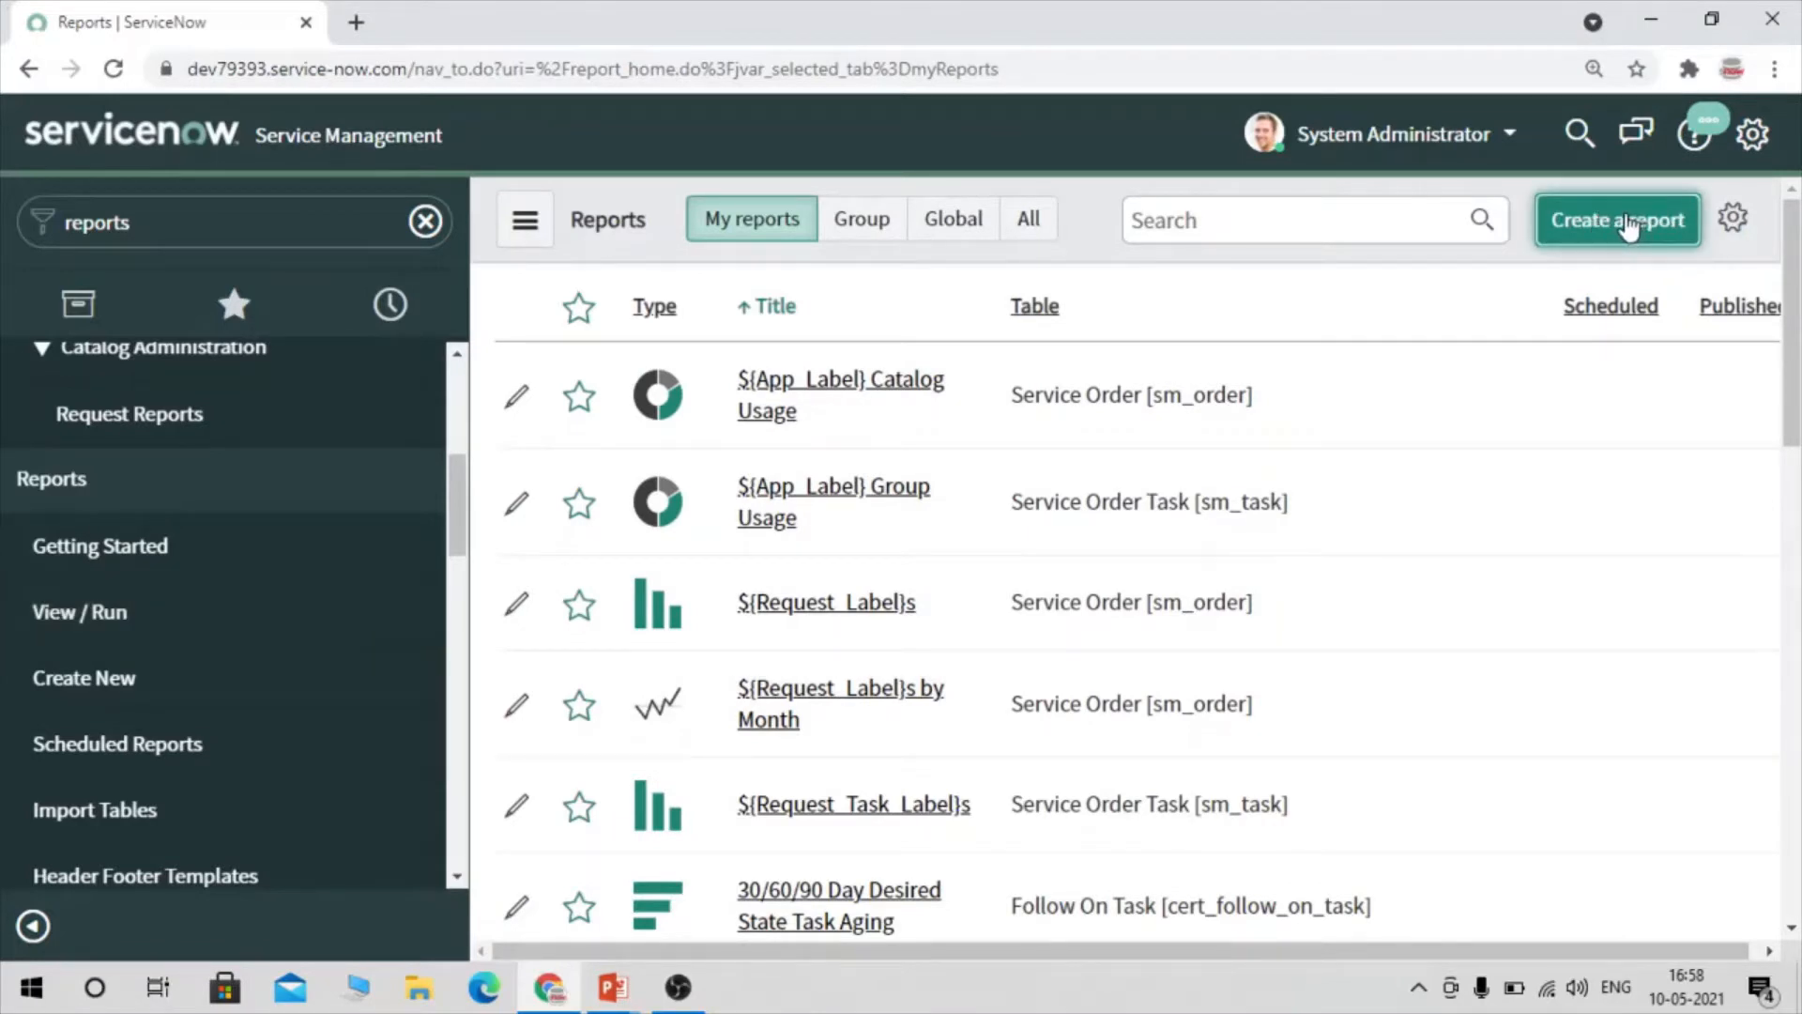
click(1629, 225)
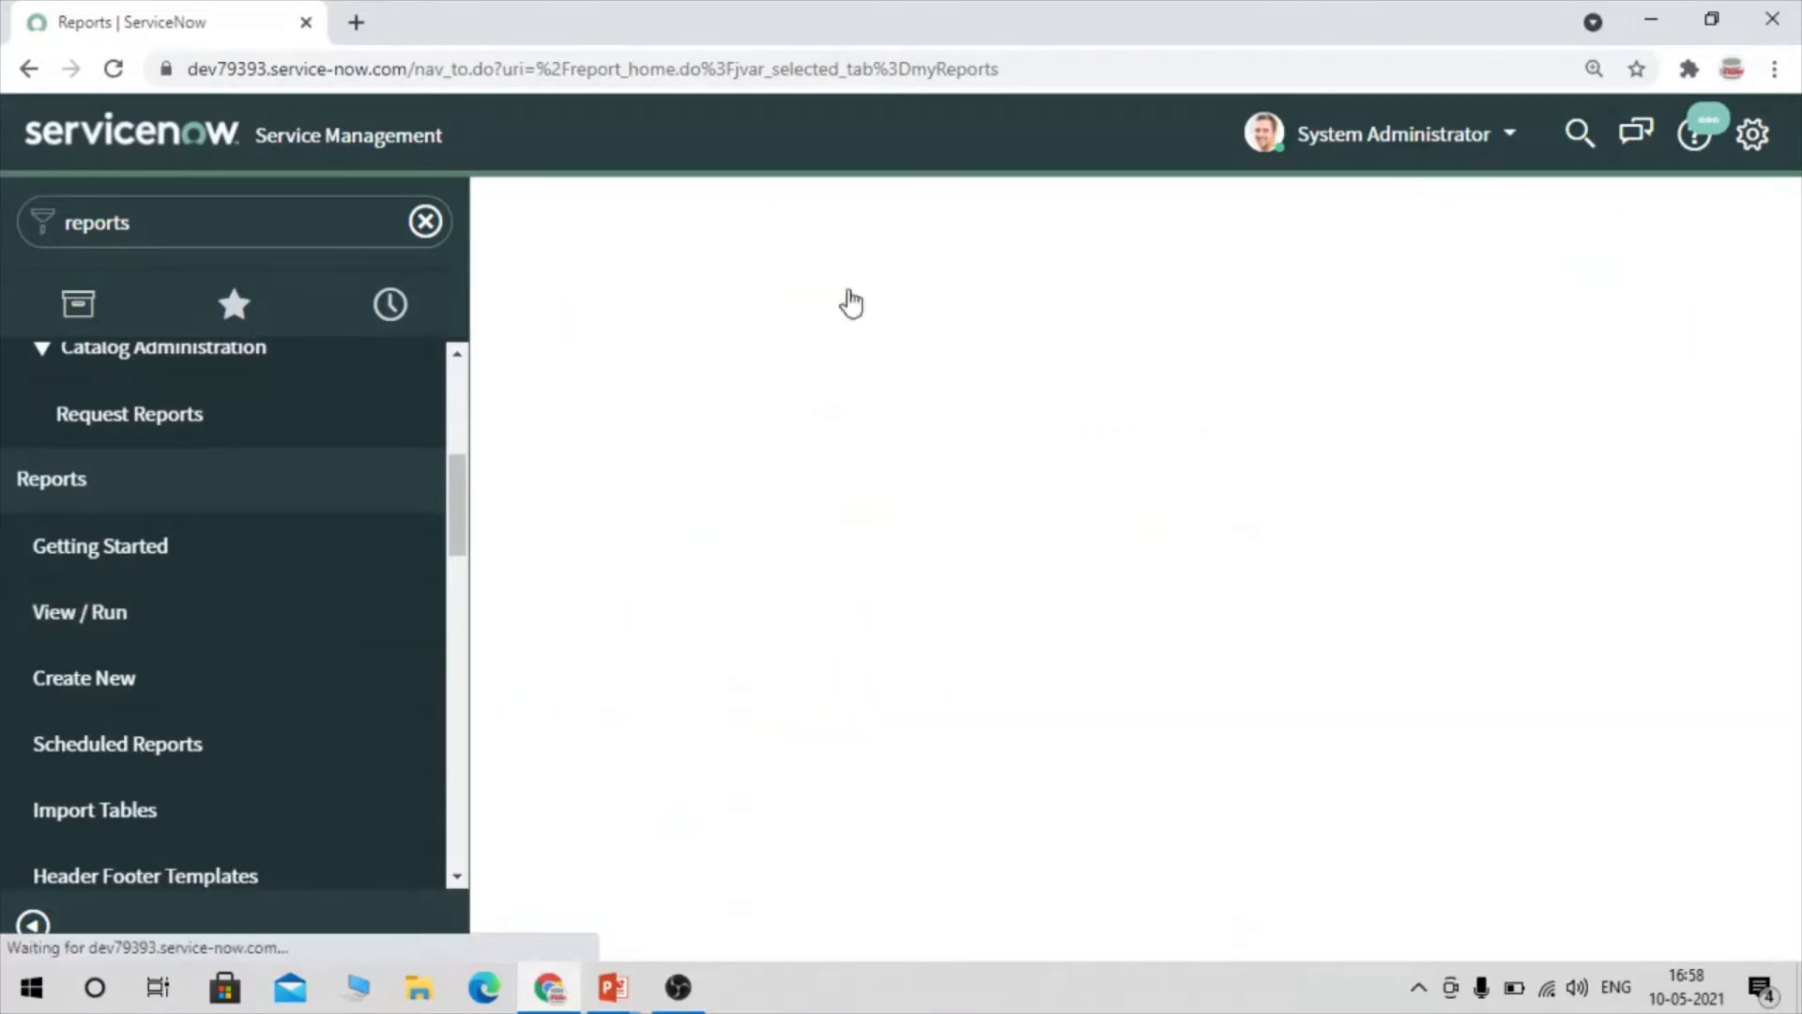
View the Create New report form in a separate browser tab and return to the original report form
ctrl+click(71, 687)
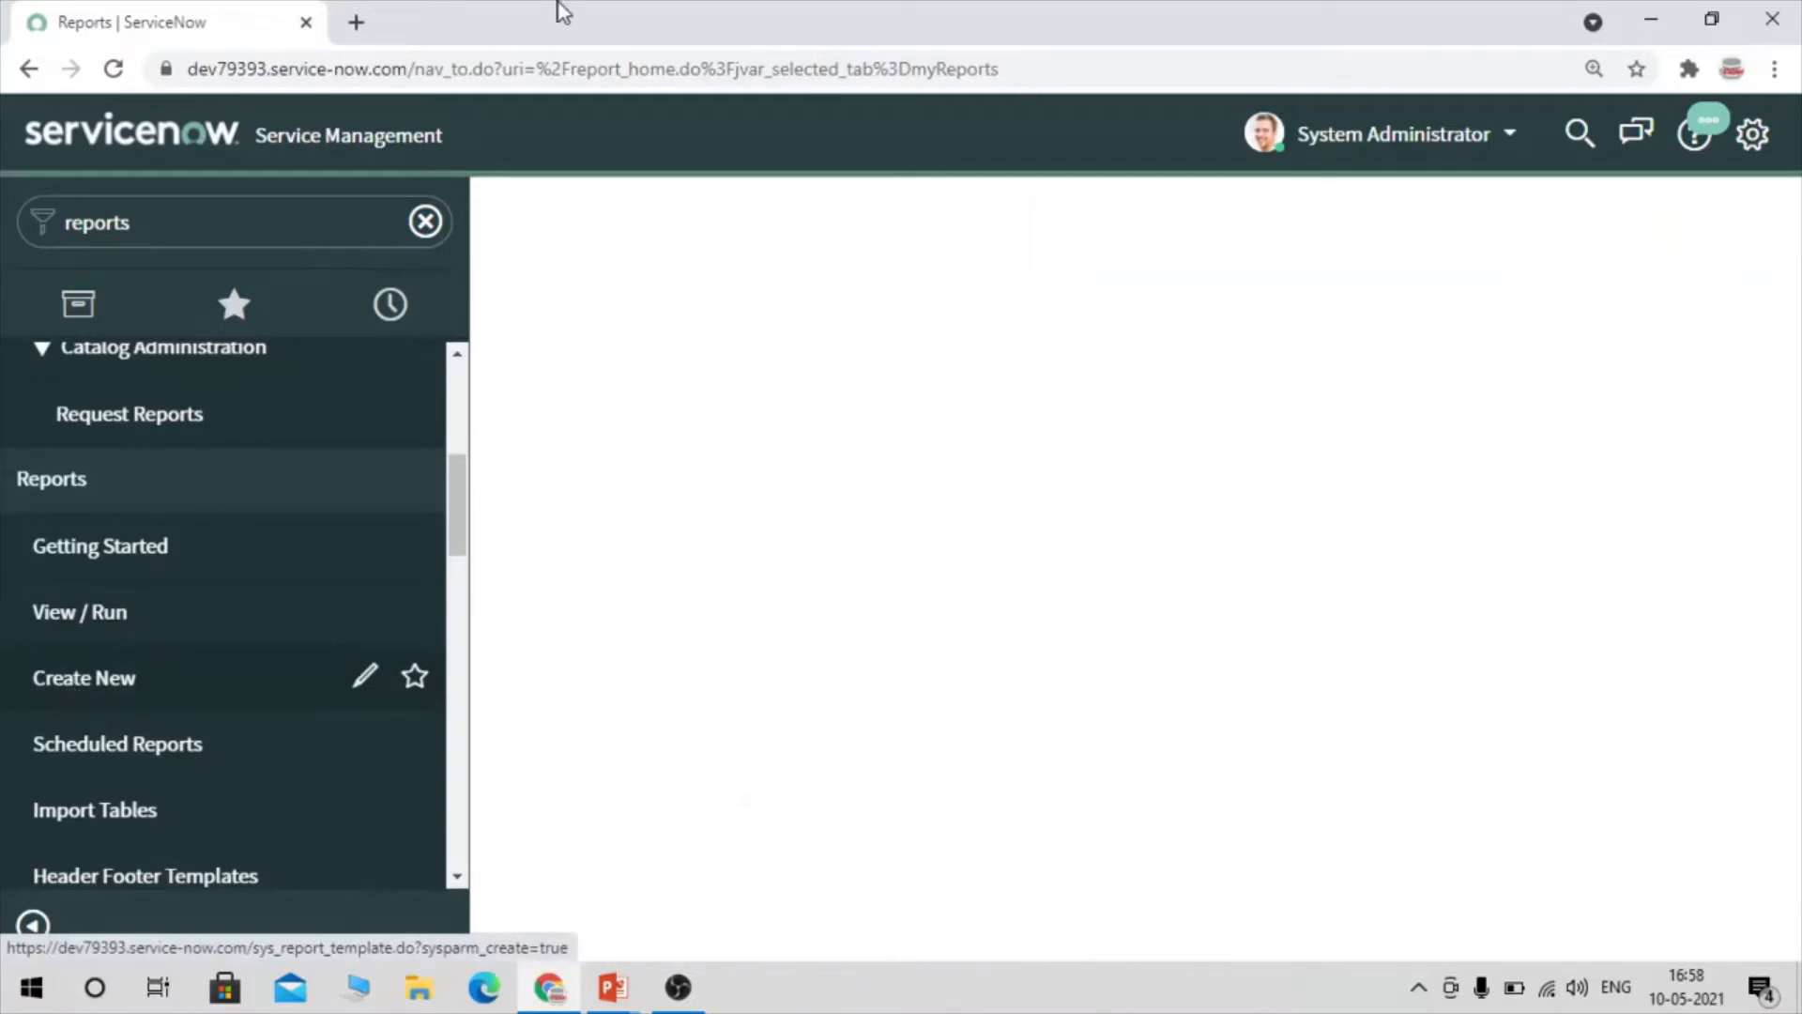
click(475, 7)
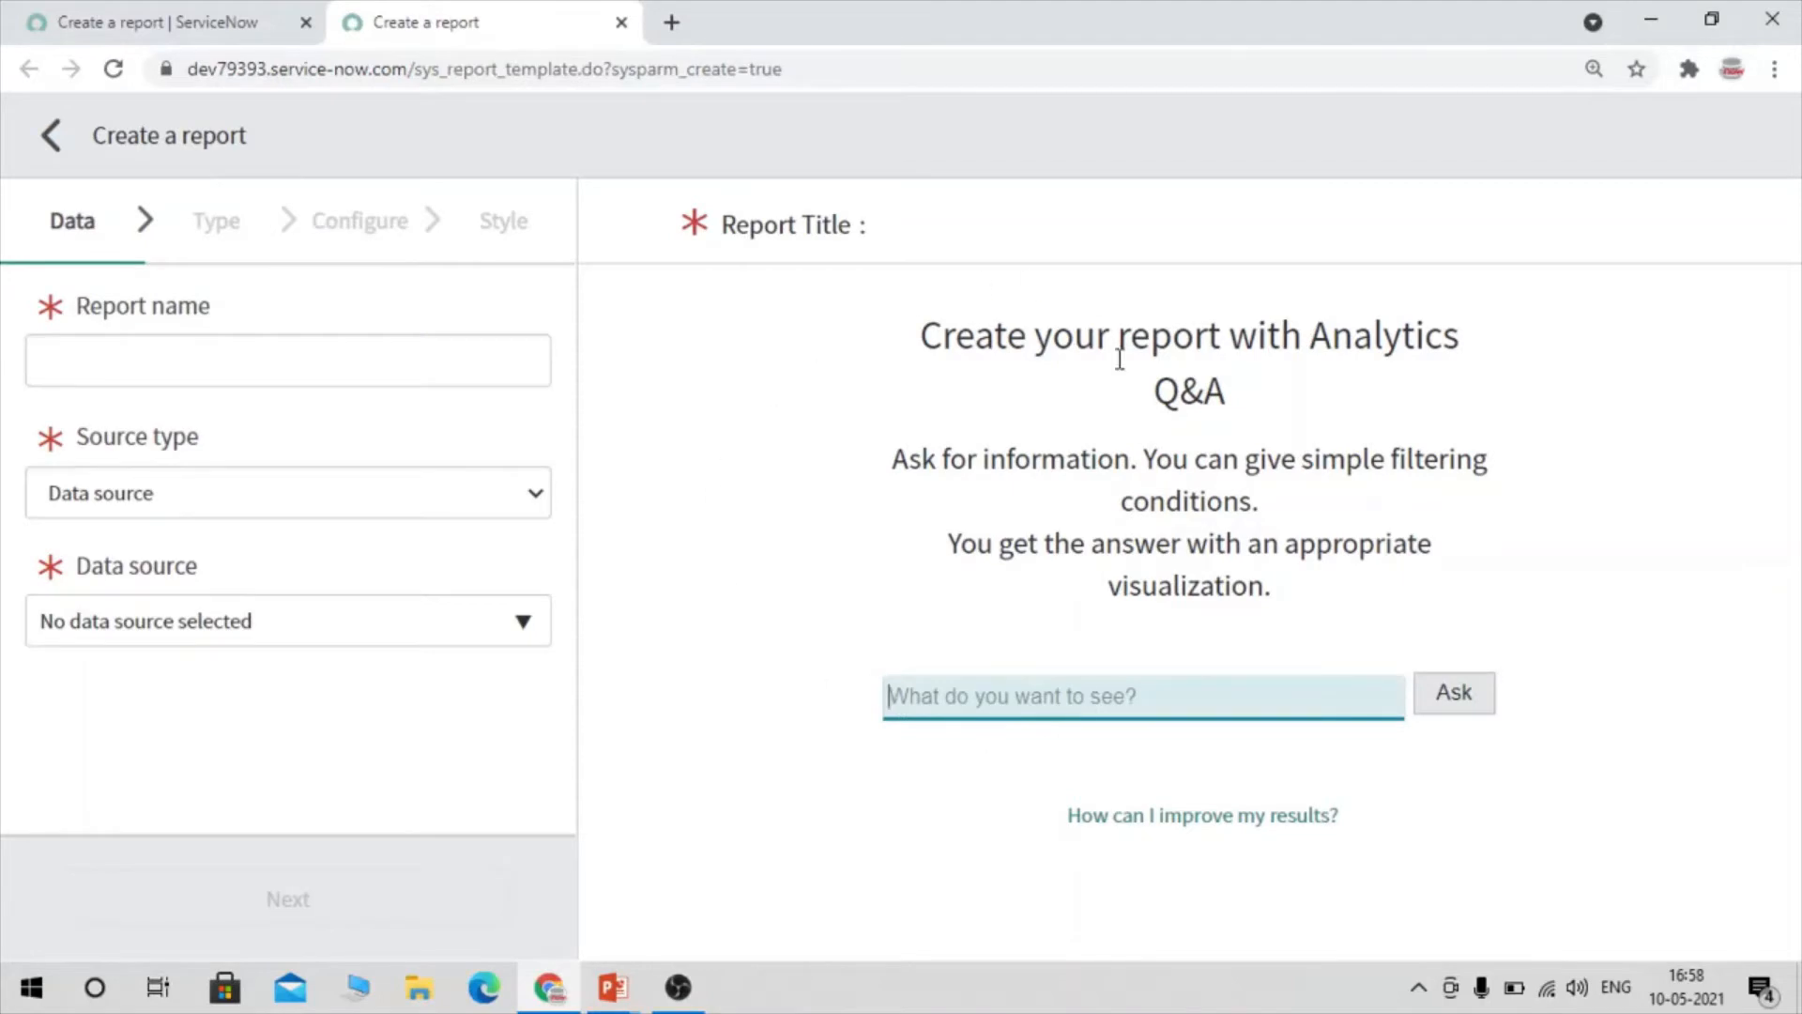
click(184, 8)
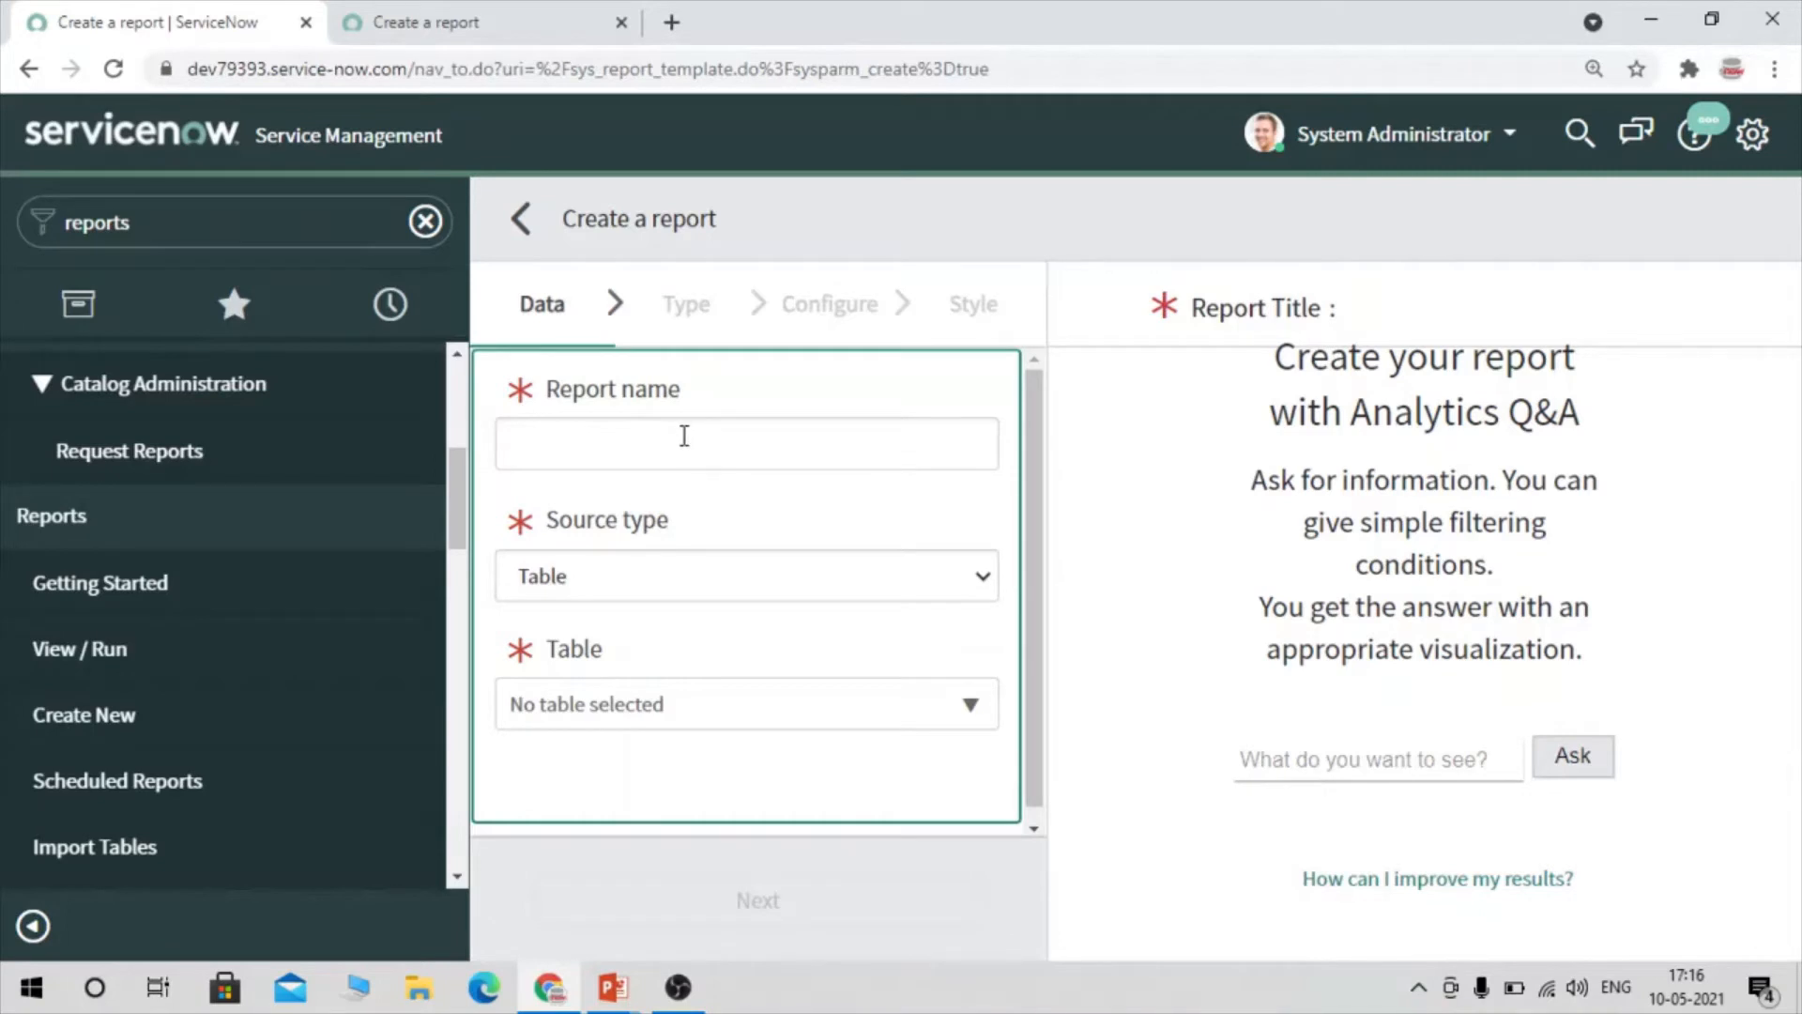
Name the new report "Sample Report"
click(685, 435)
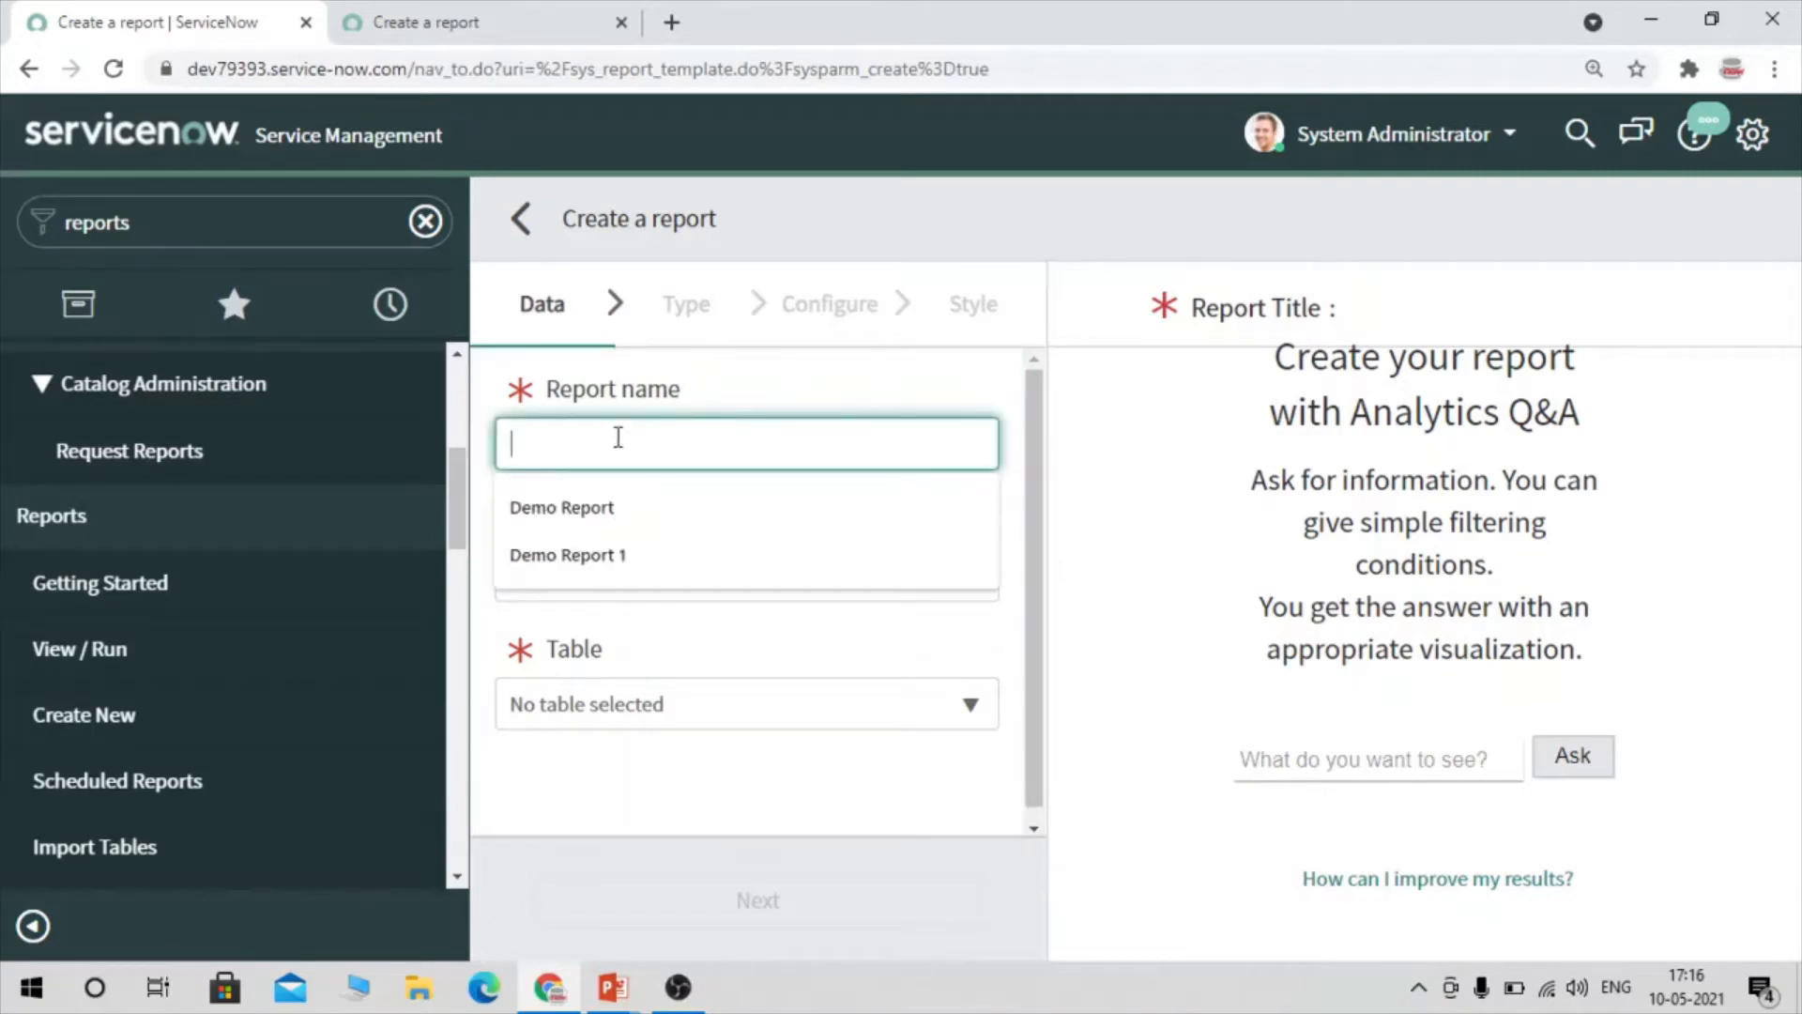
text(Sampl e)
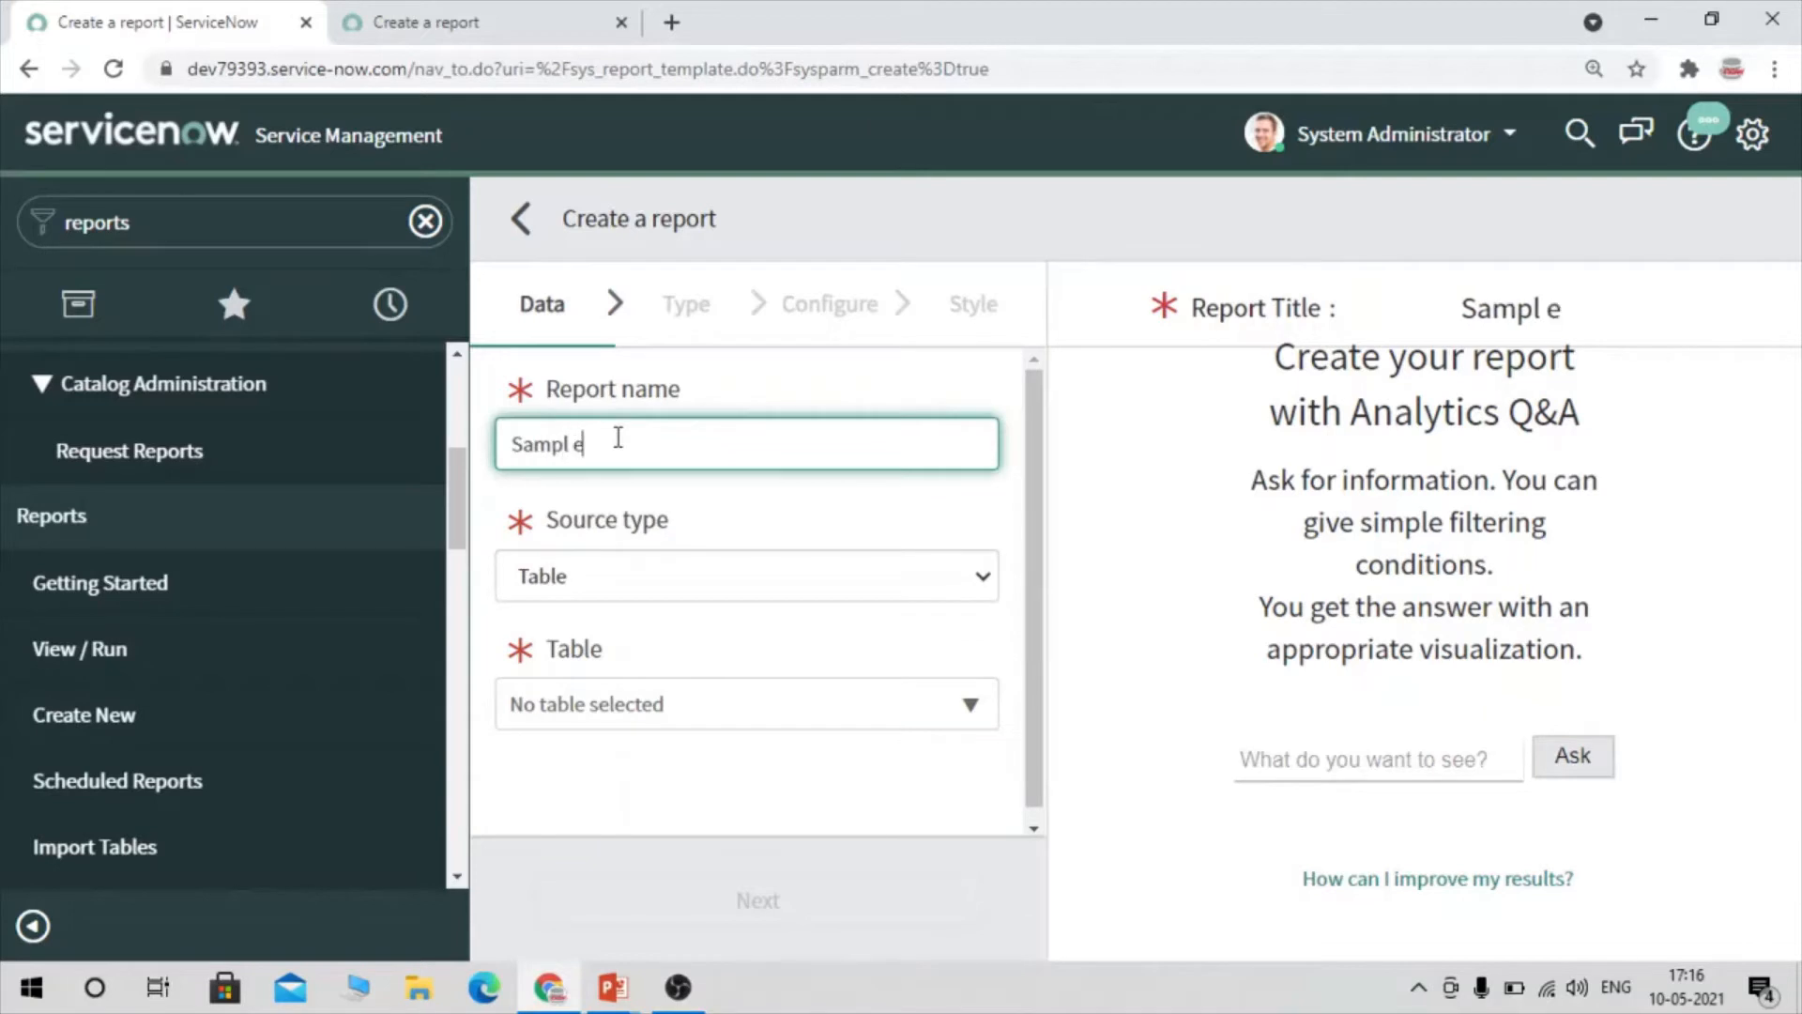
key(BackSpace)
key(BackSpace)
text(e Re)
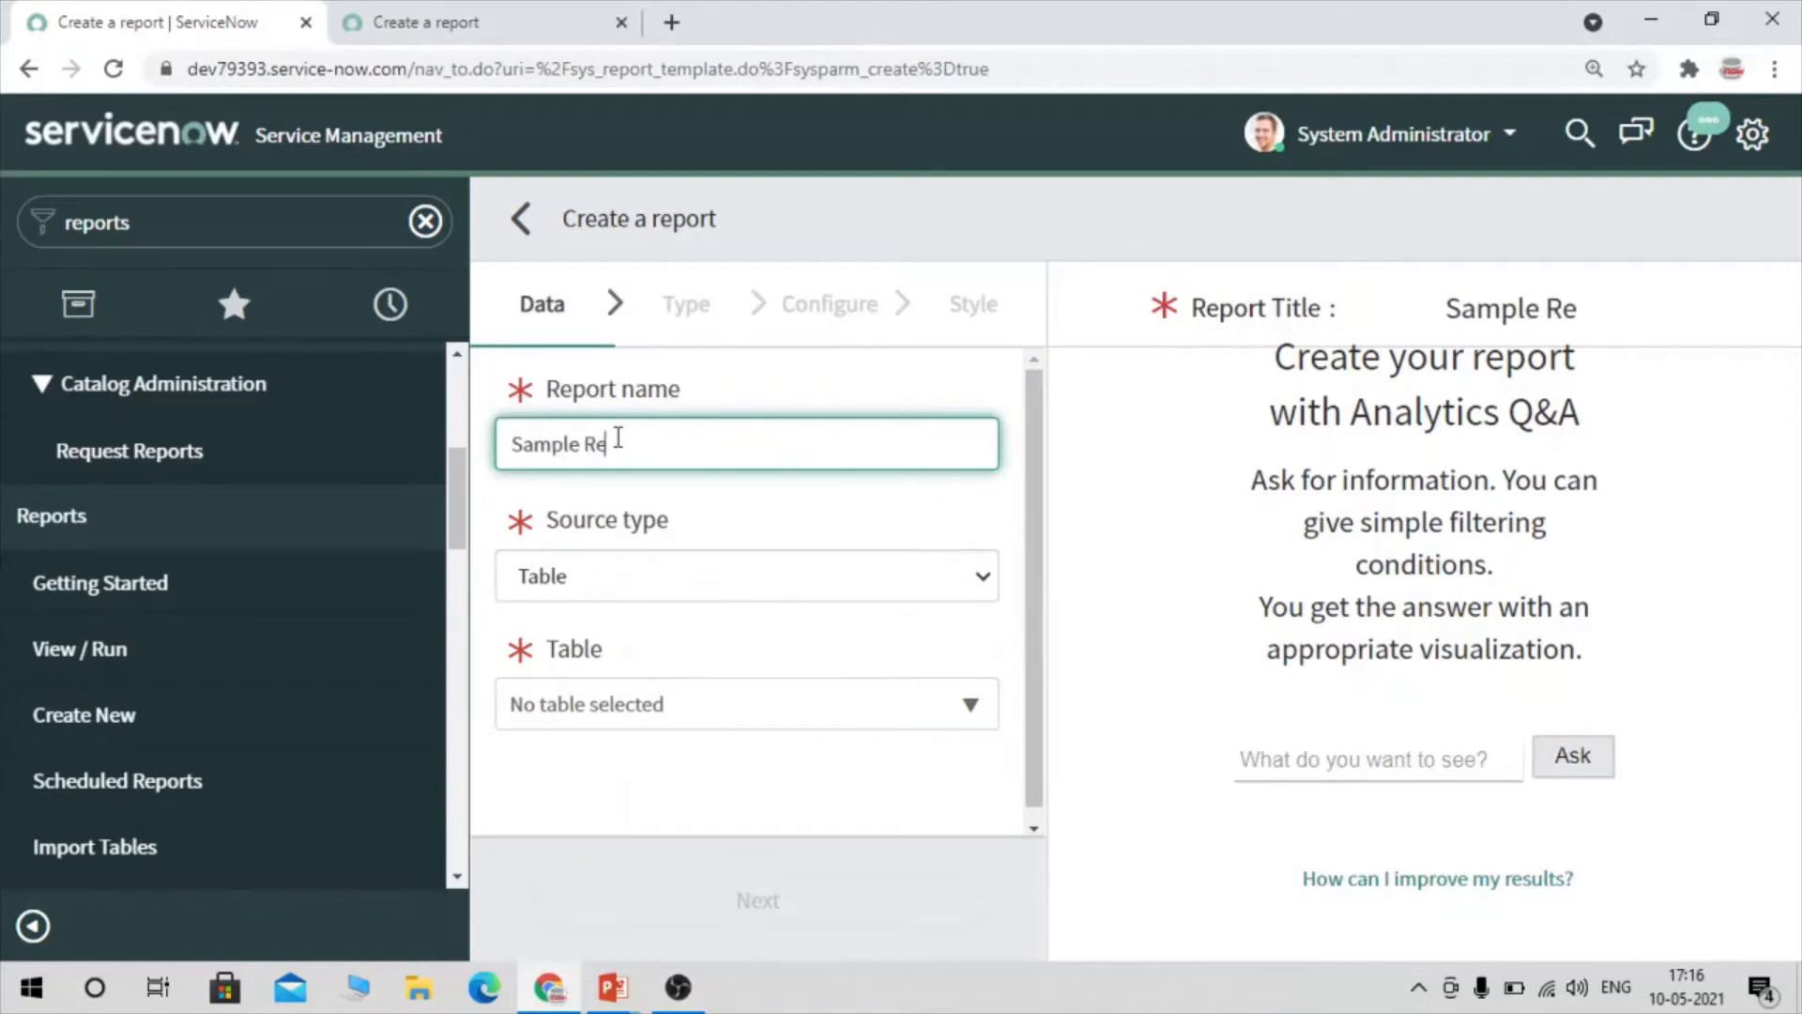
text(port)
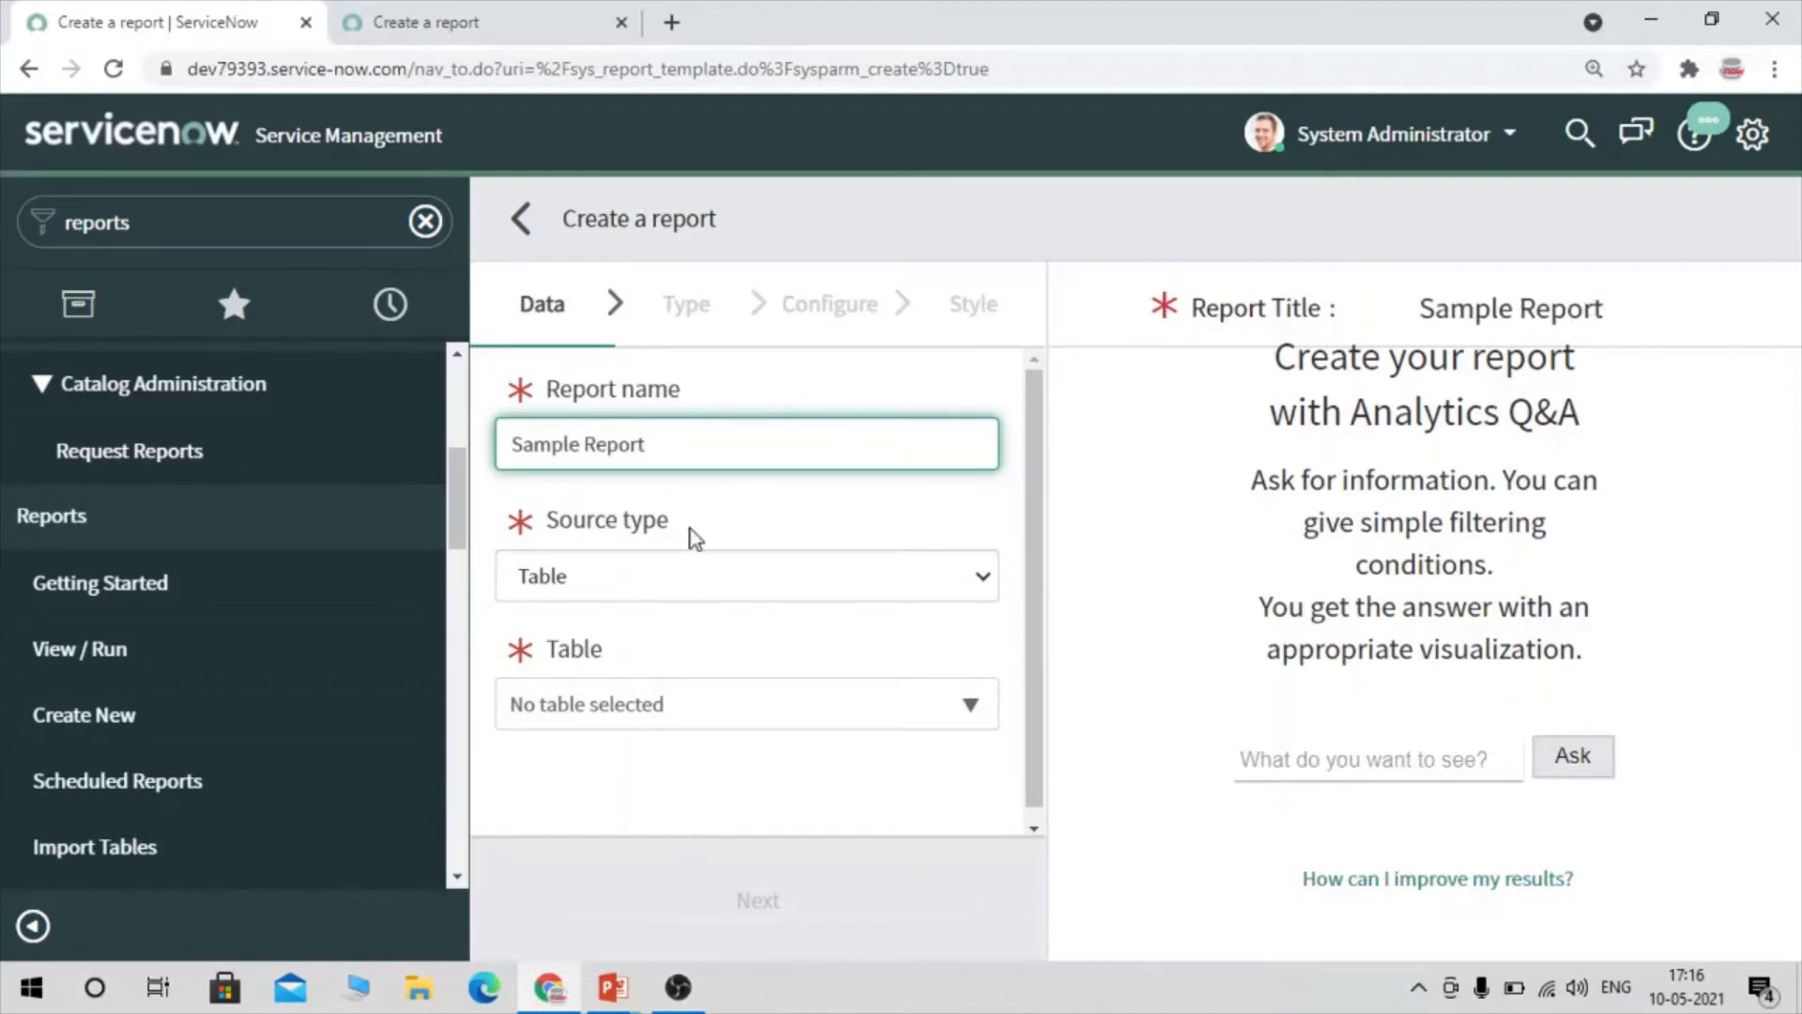
drag(669, 448, 460, 465)
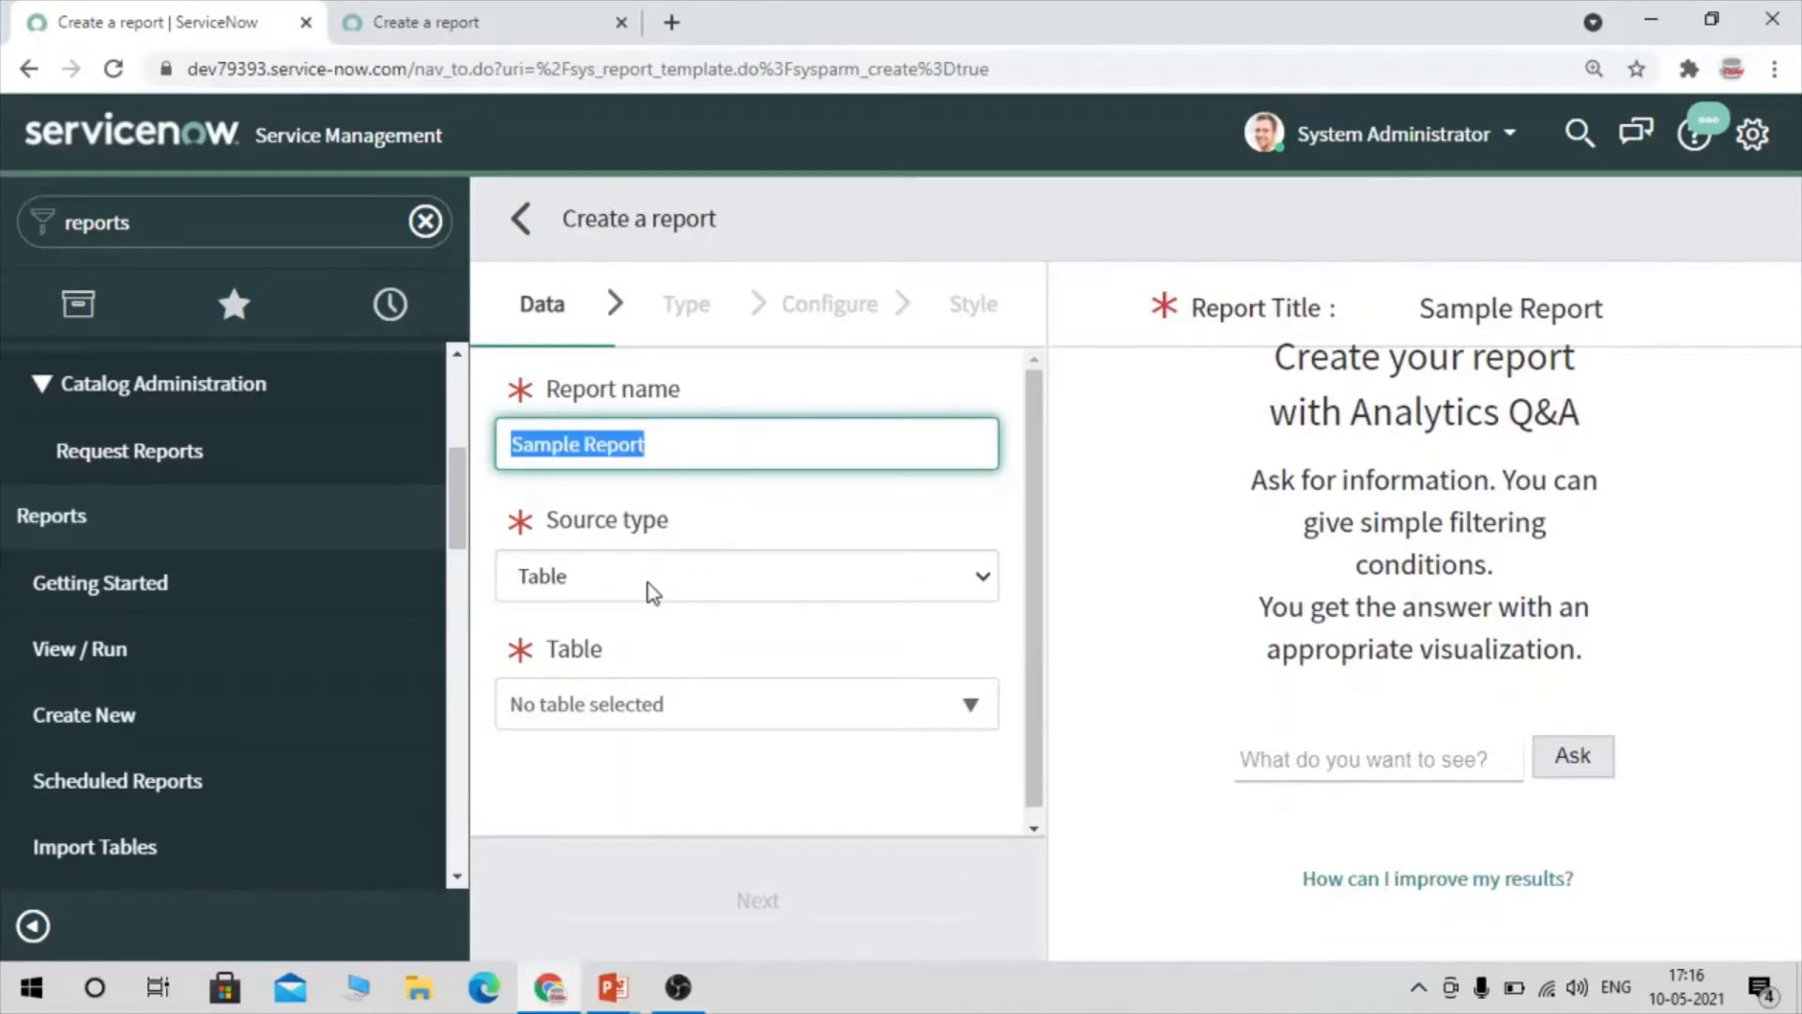
Preview the choices offered by the Data source source type and restore the source type to Table
click(616, 589)
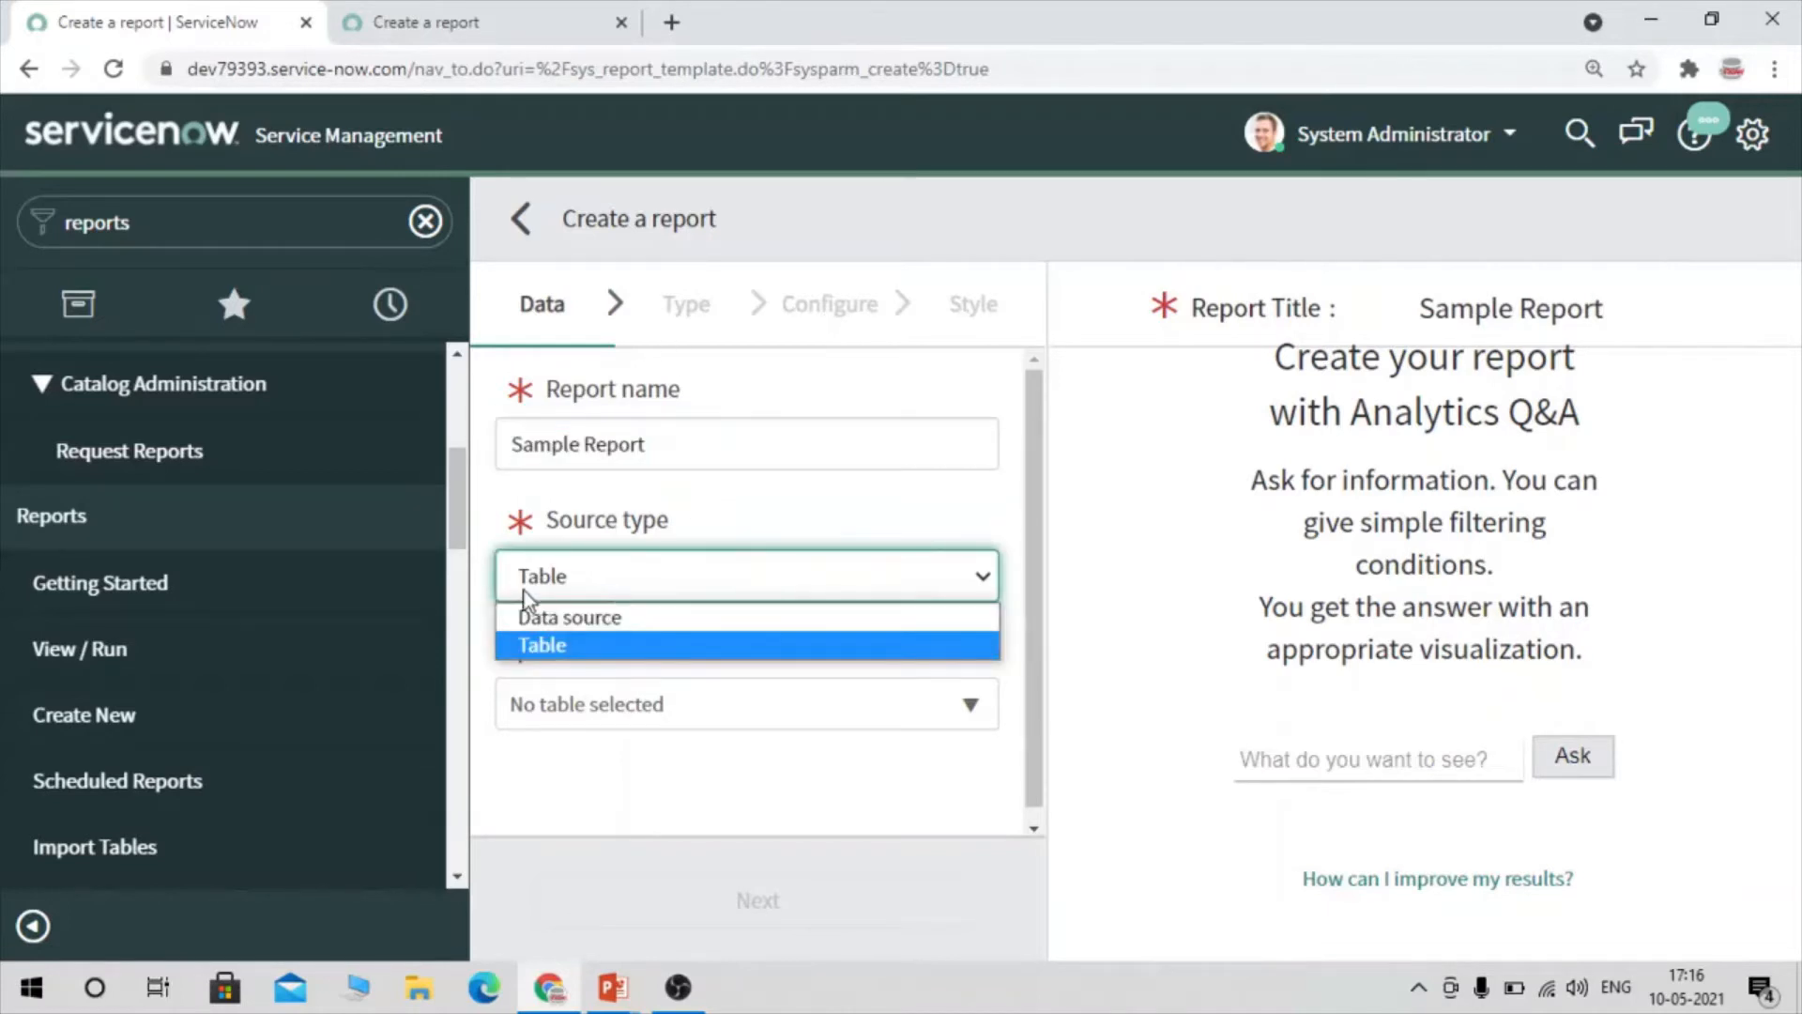
click(559, 621)
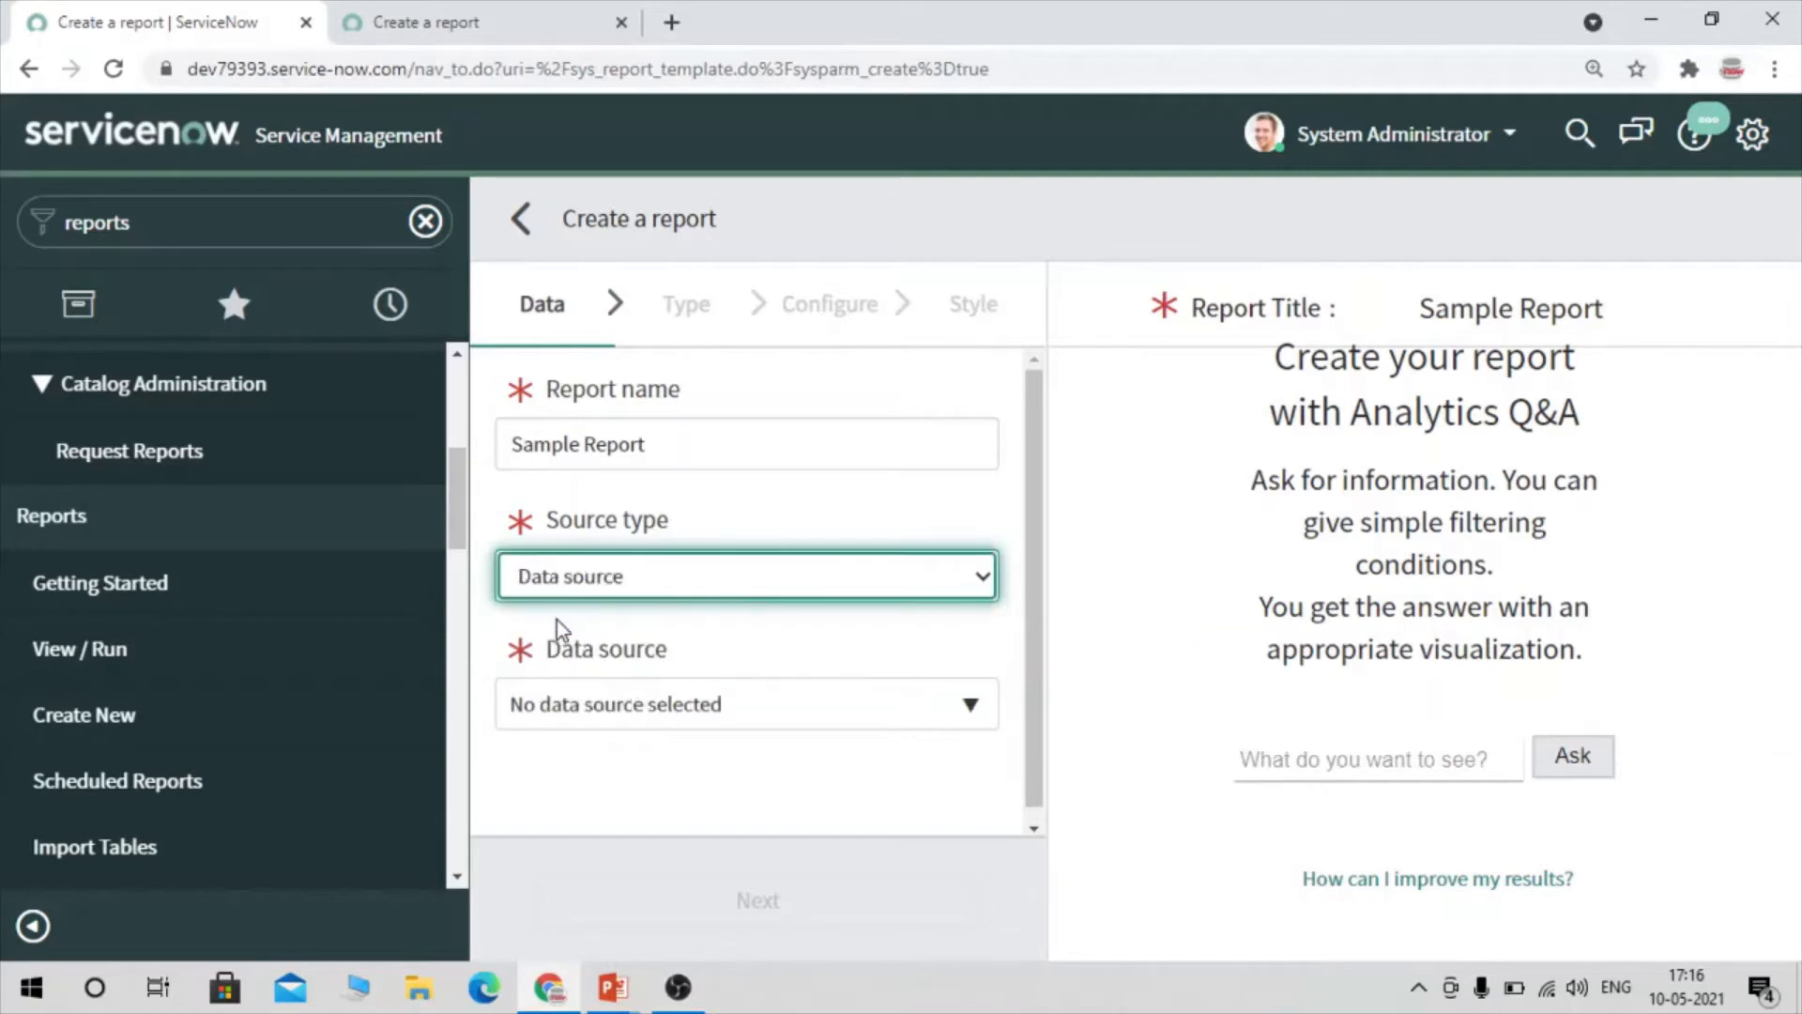
click(717, 731)
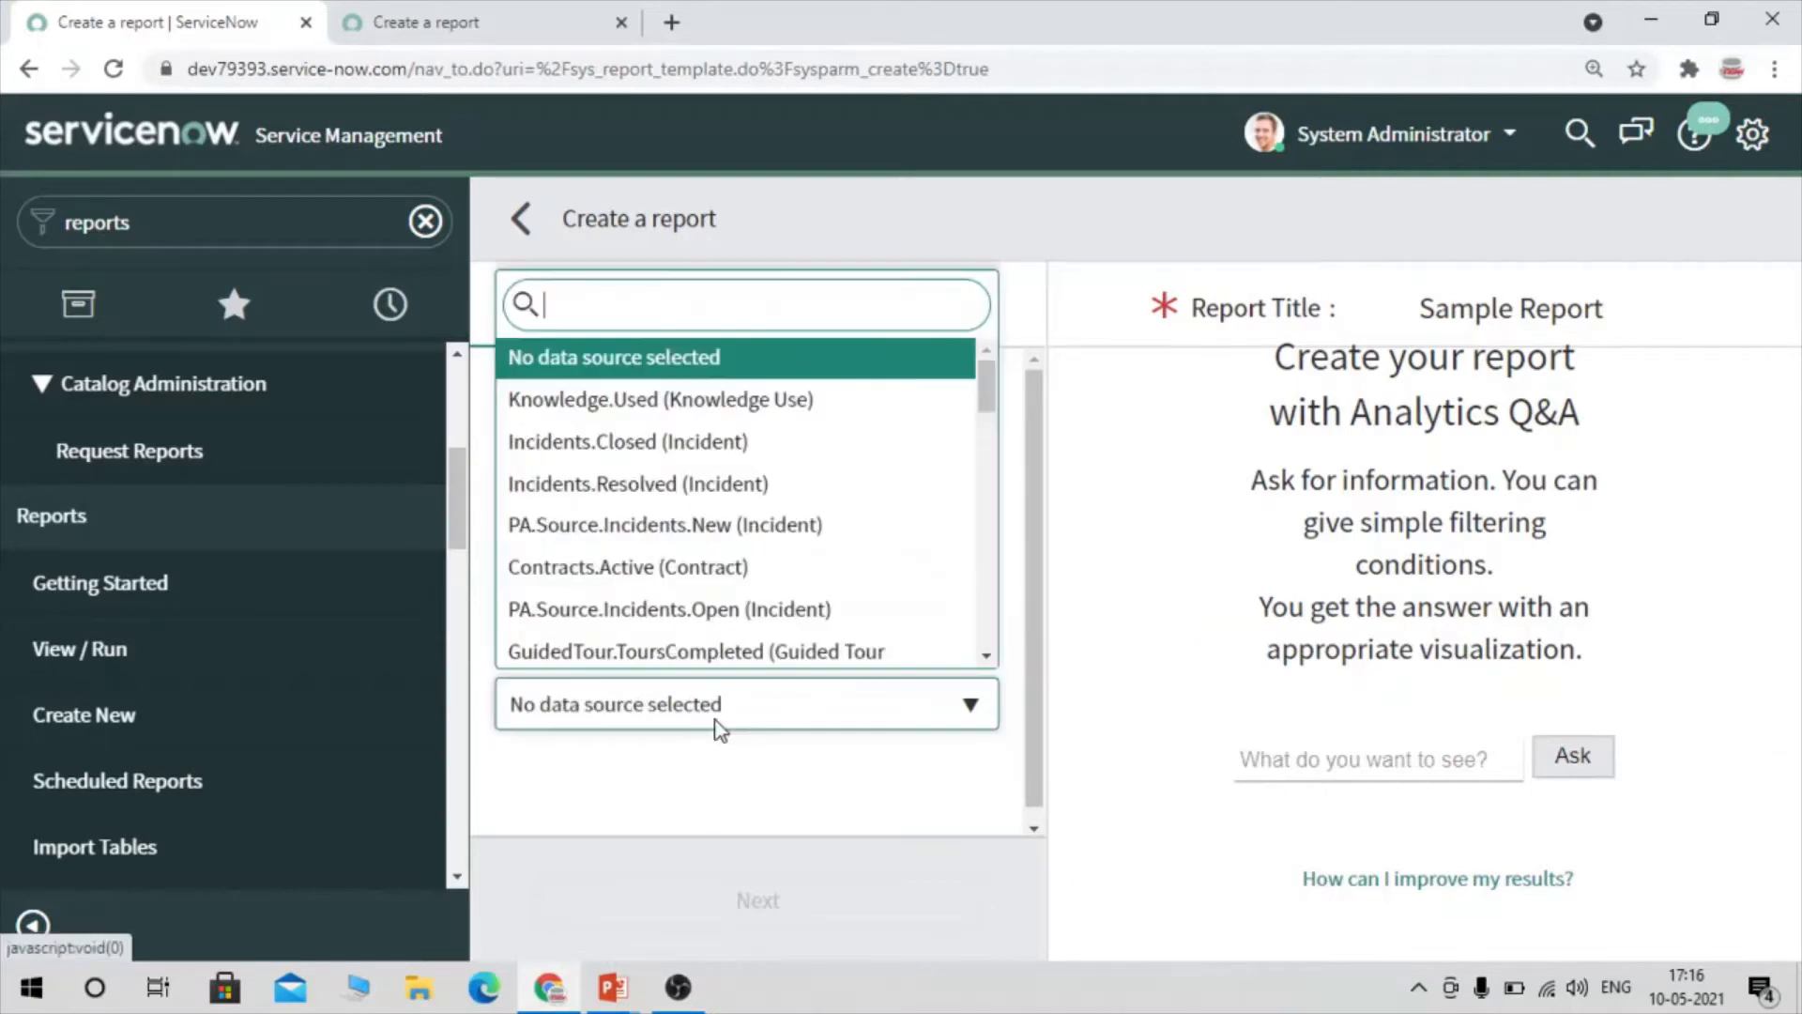
click(831, 729)
click(655, 580)
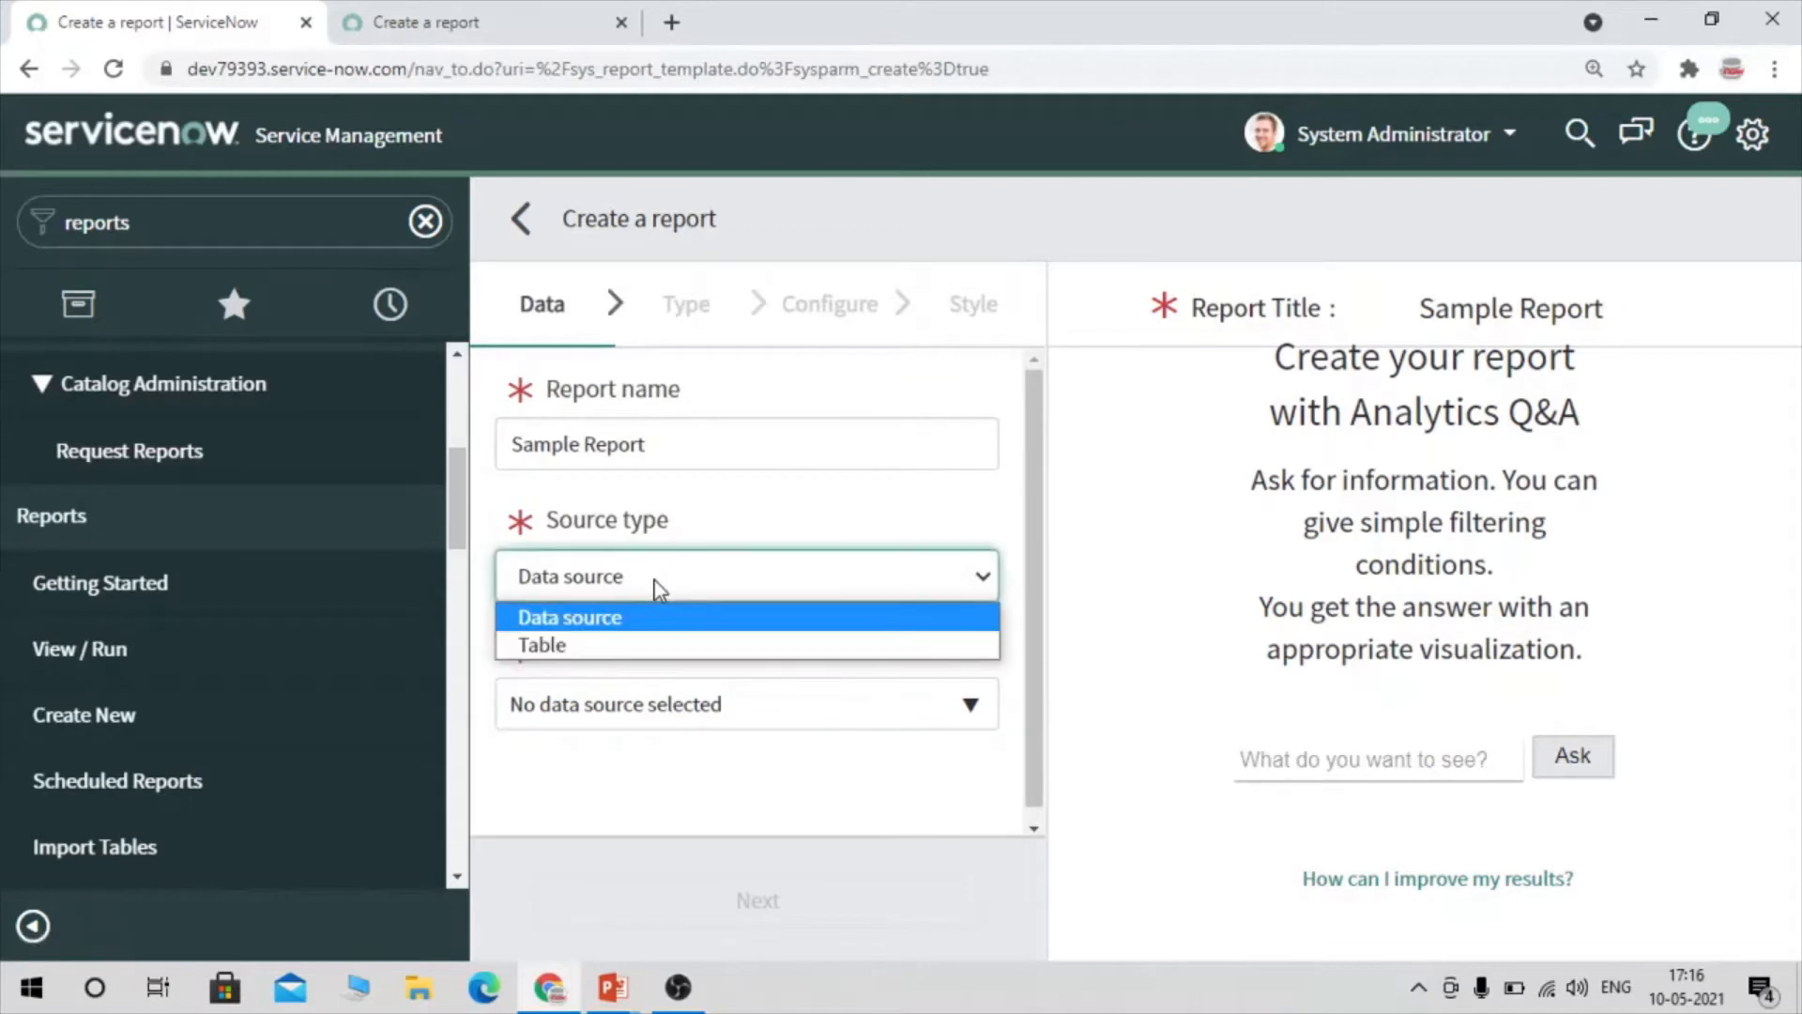
click(617, 646)
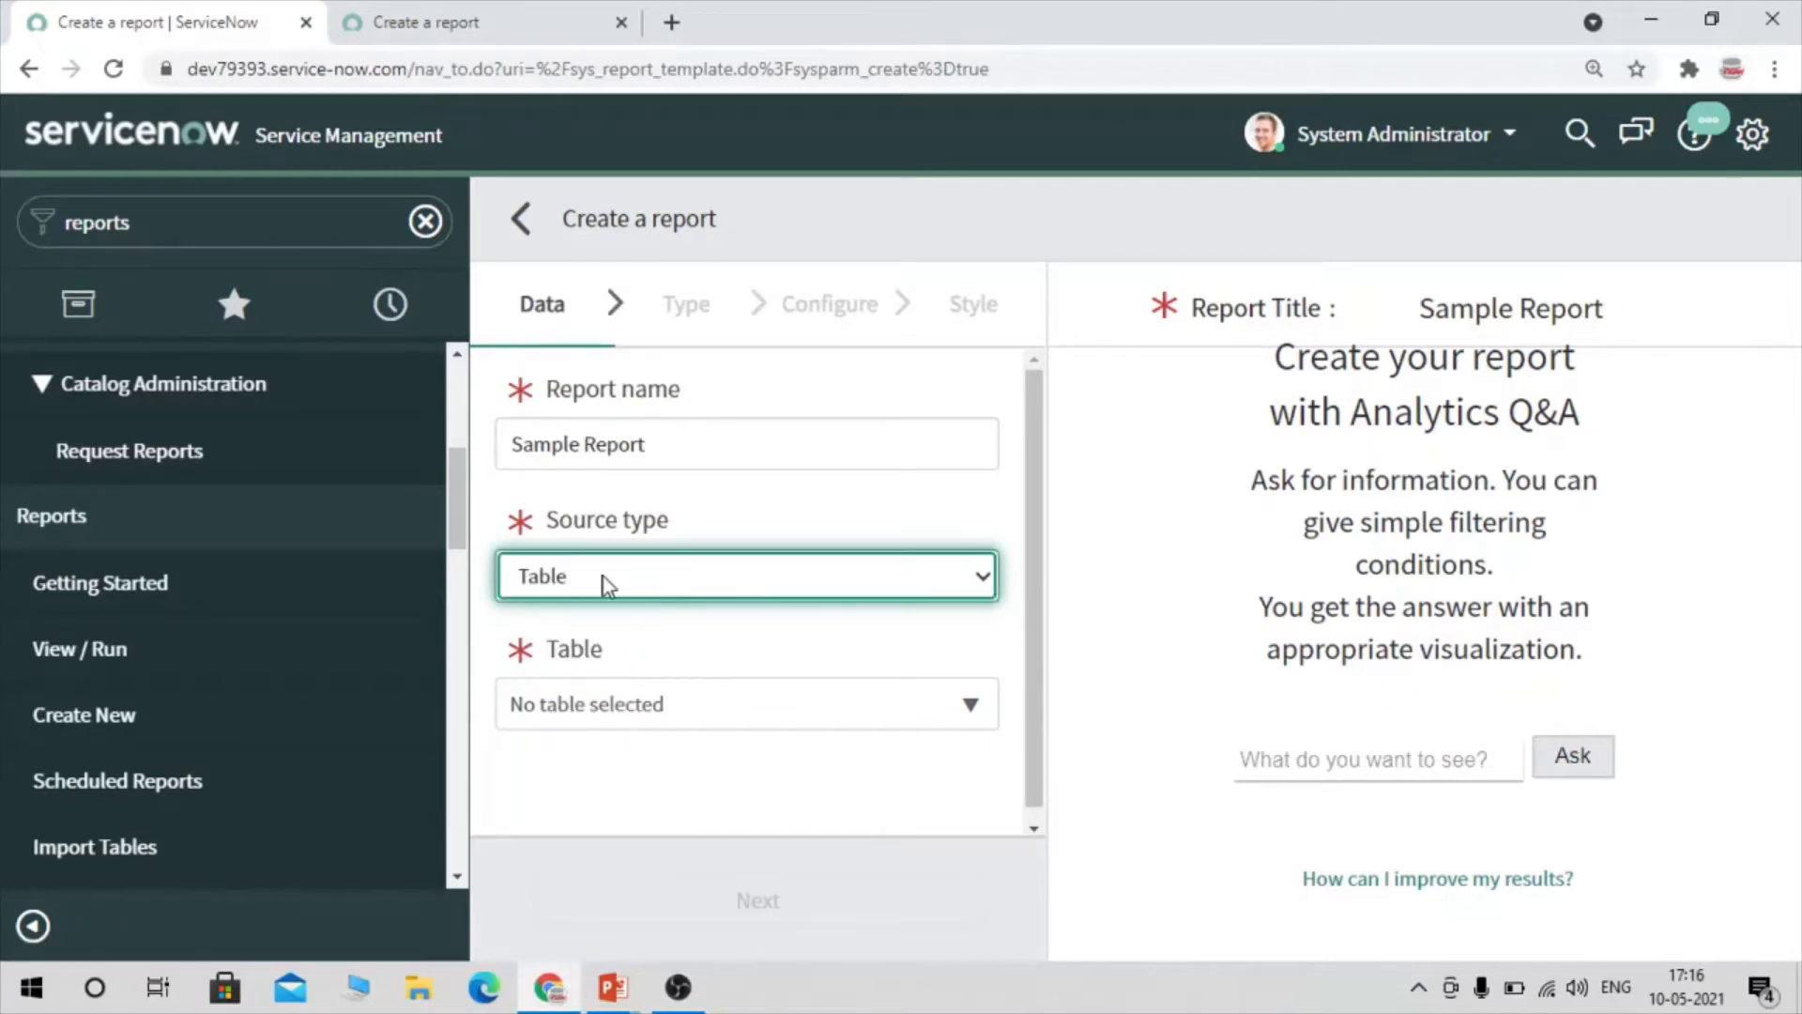
Choose the Incident [incident] table as the report's source and continue to the report type selection
click(644, 712)
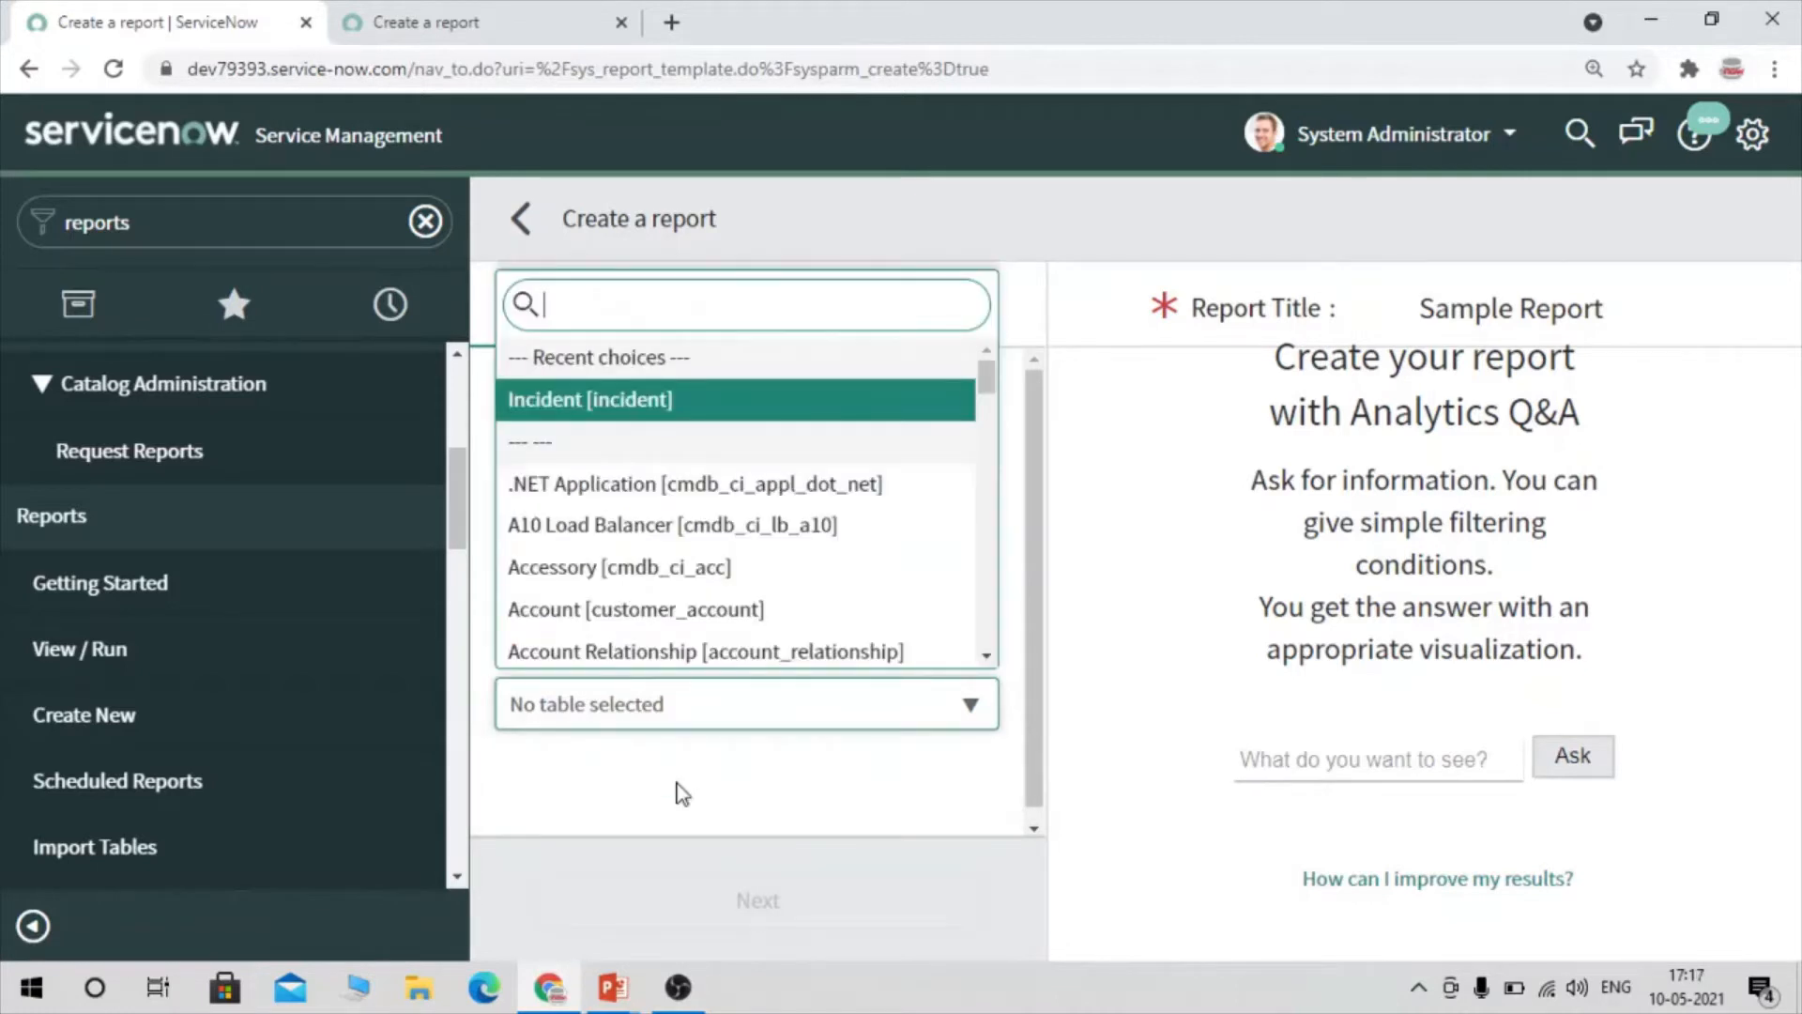
click(629, 399)
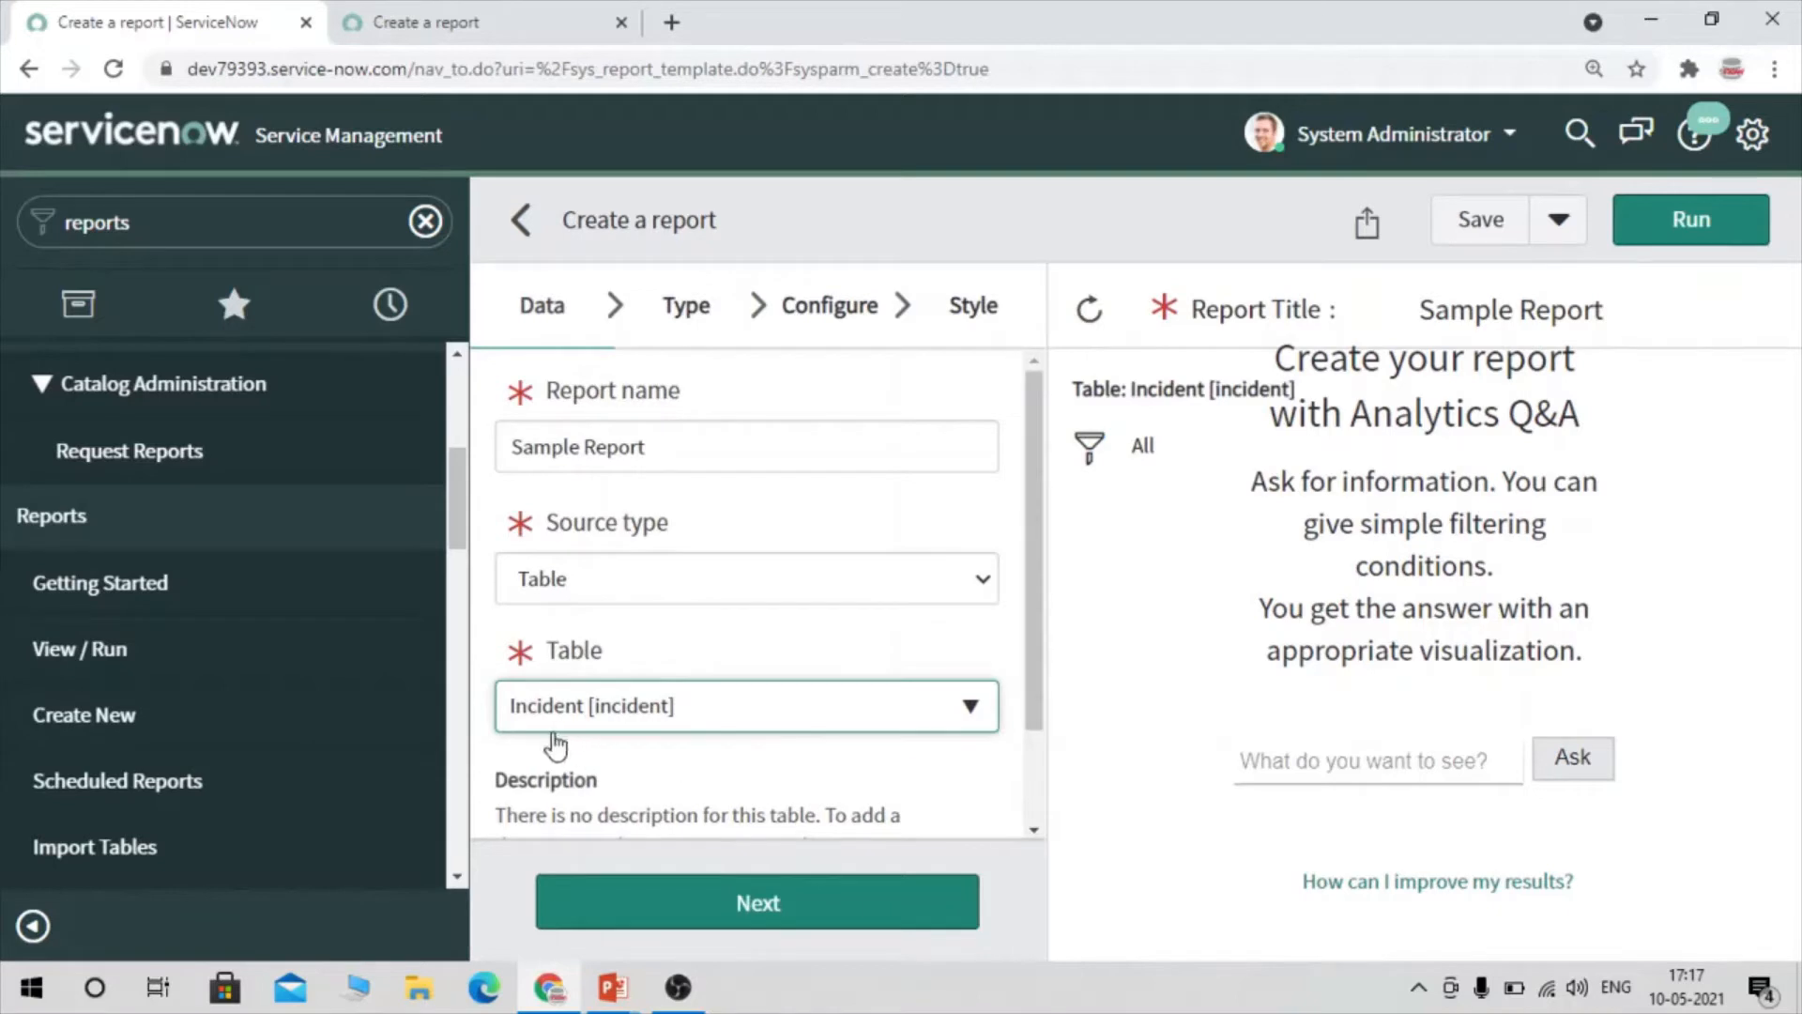
scroll(635, 736, down, 2)
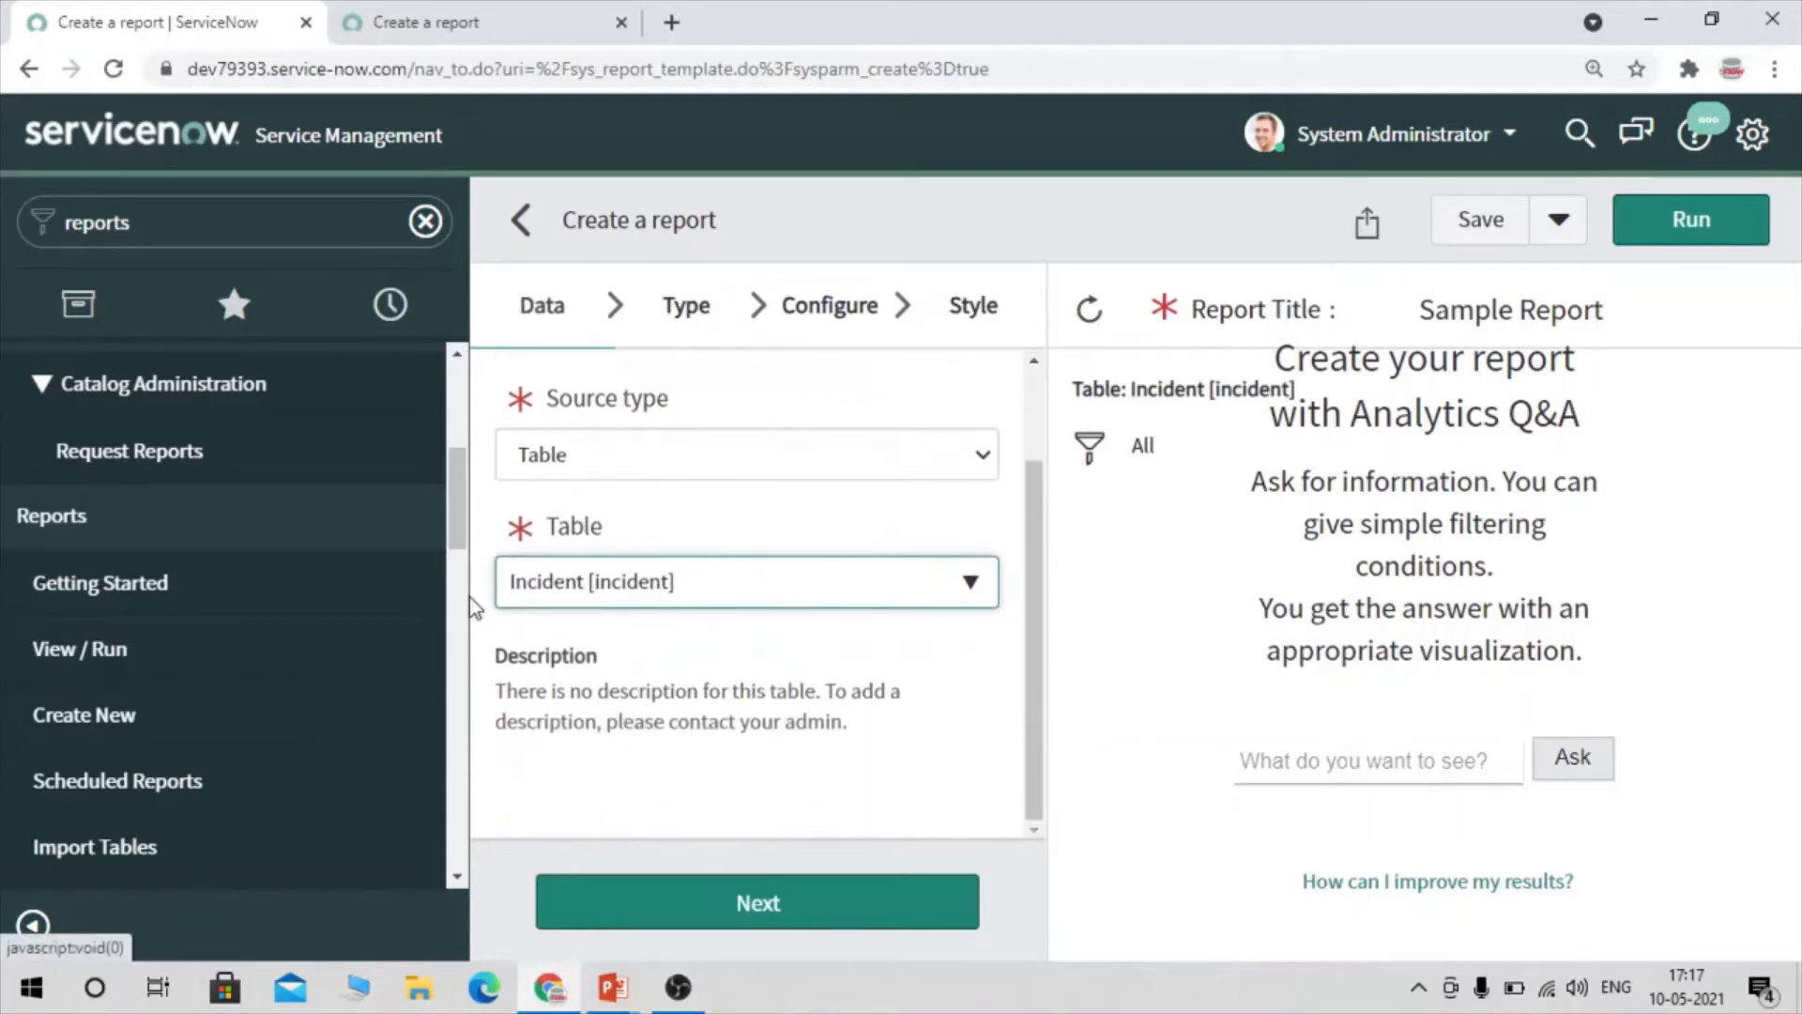
click(732, 908)
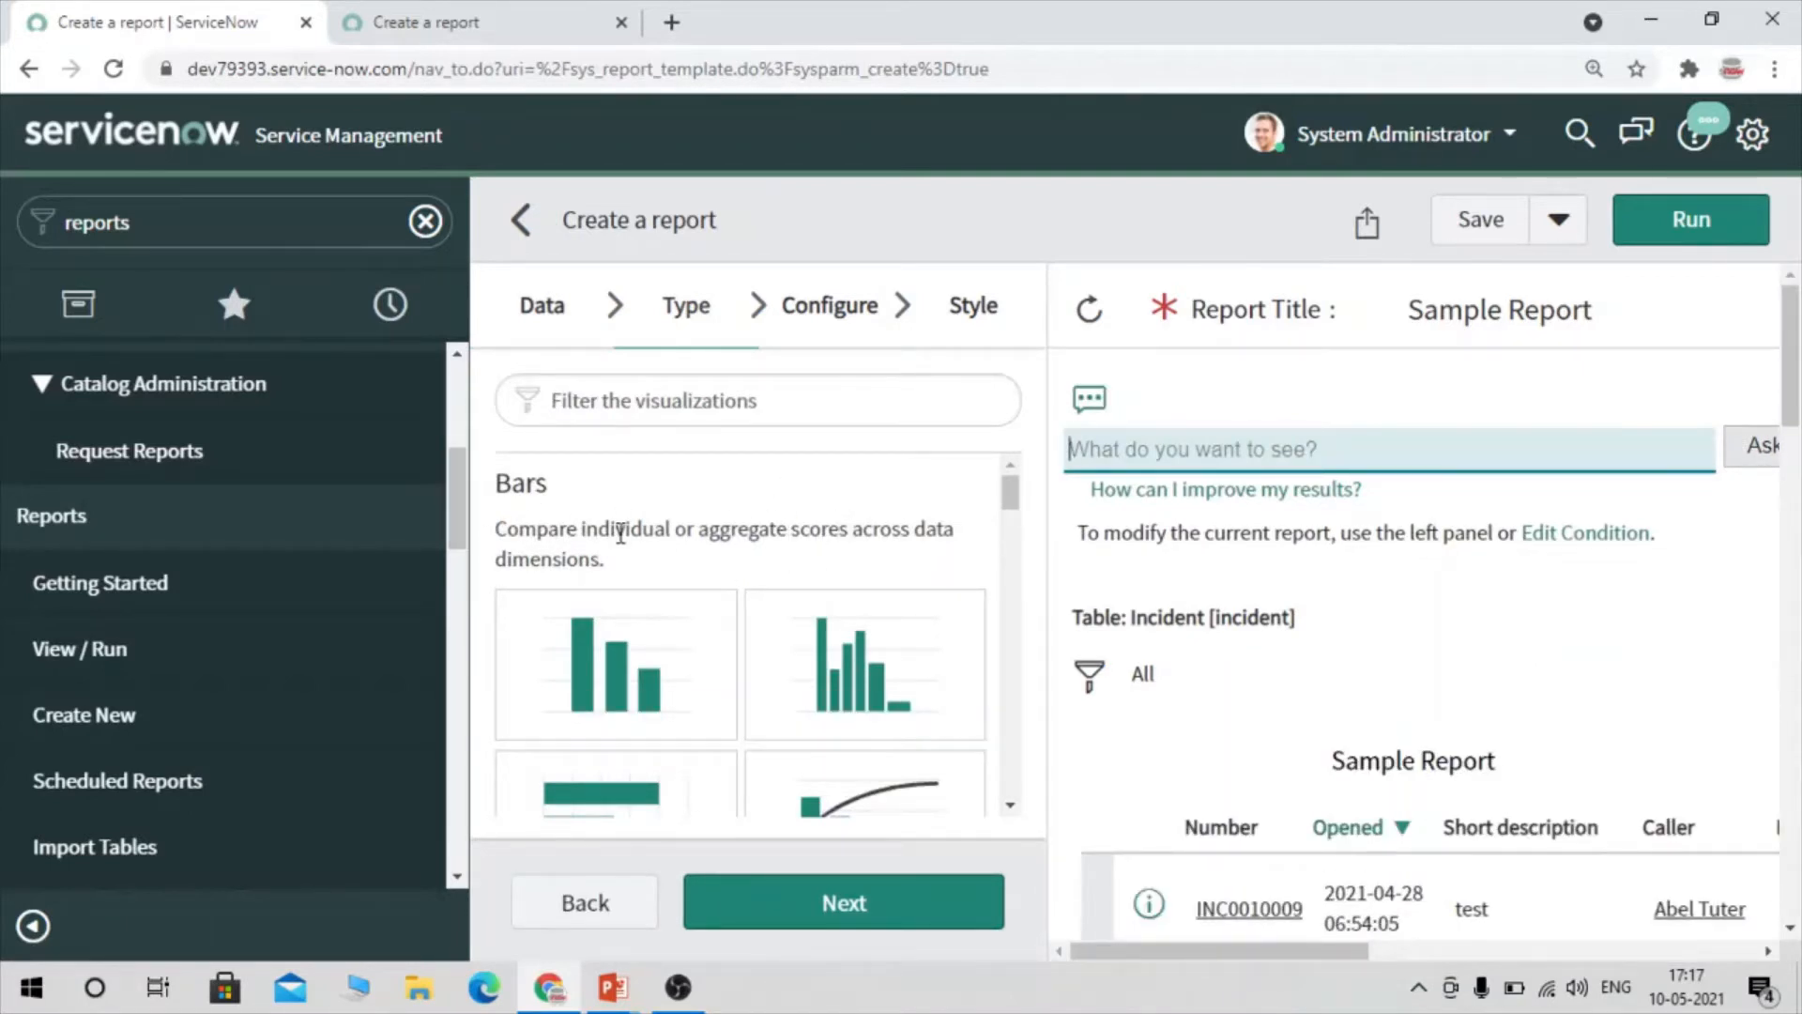
Look through the available visualization types, from bars, pies and time series to multidimensional and other reports
scroll(620, 537, down, 3)
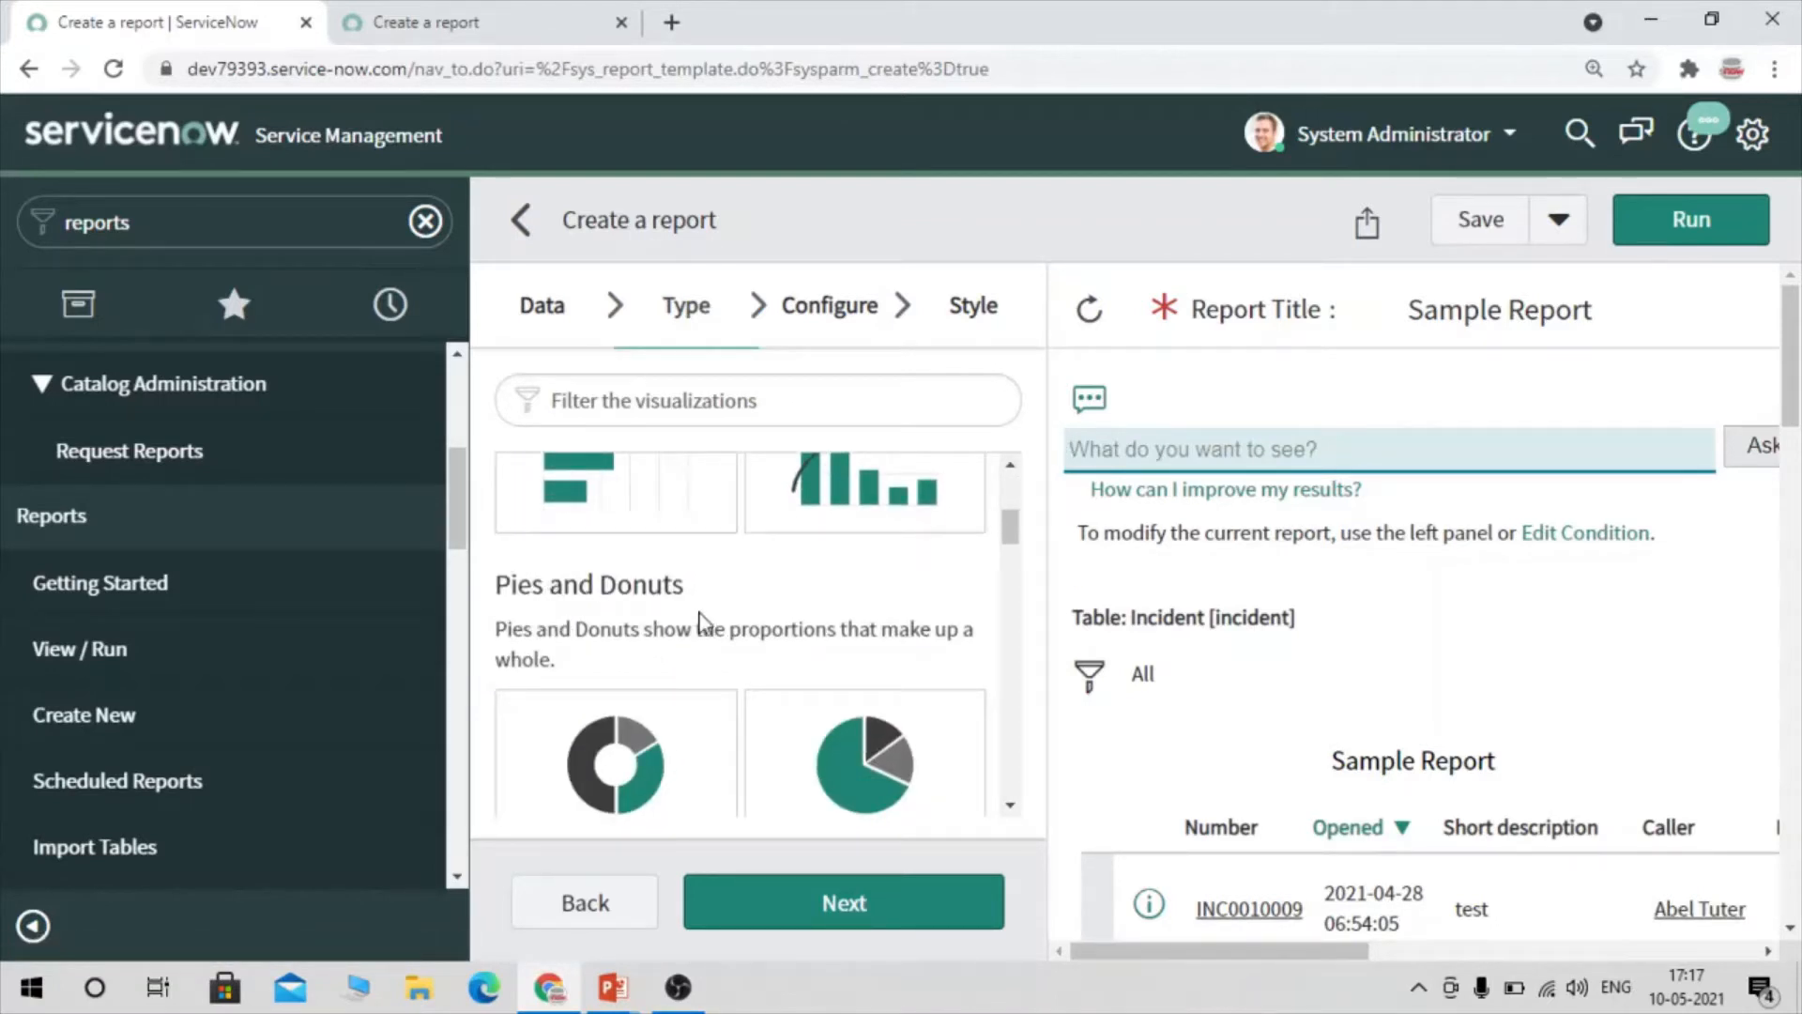
scroll(700, 620, down, 5)
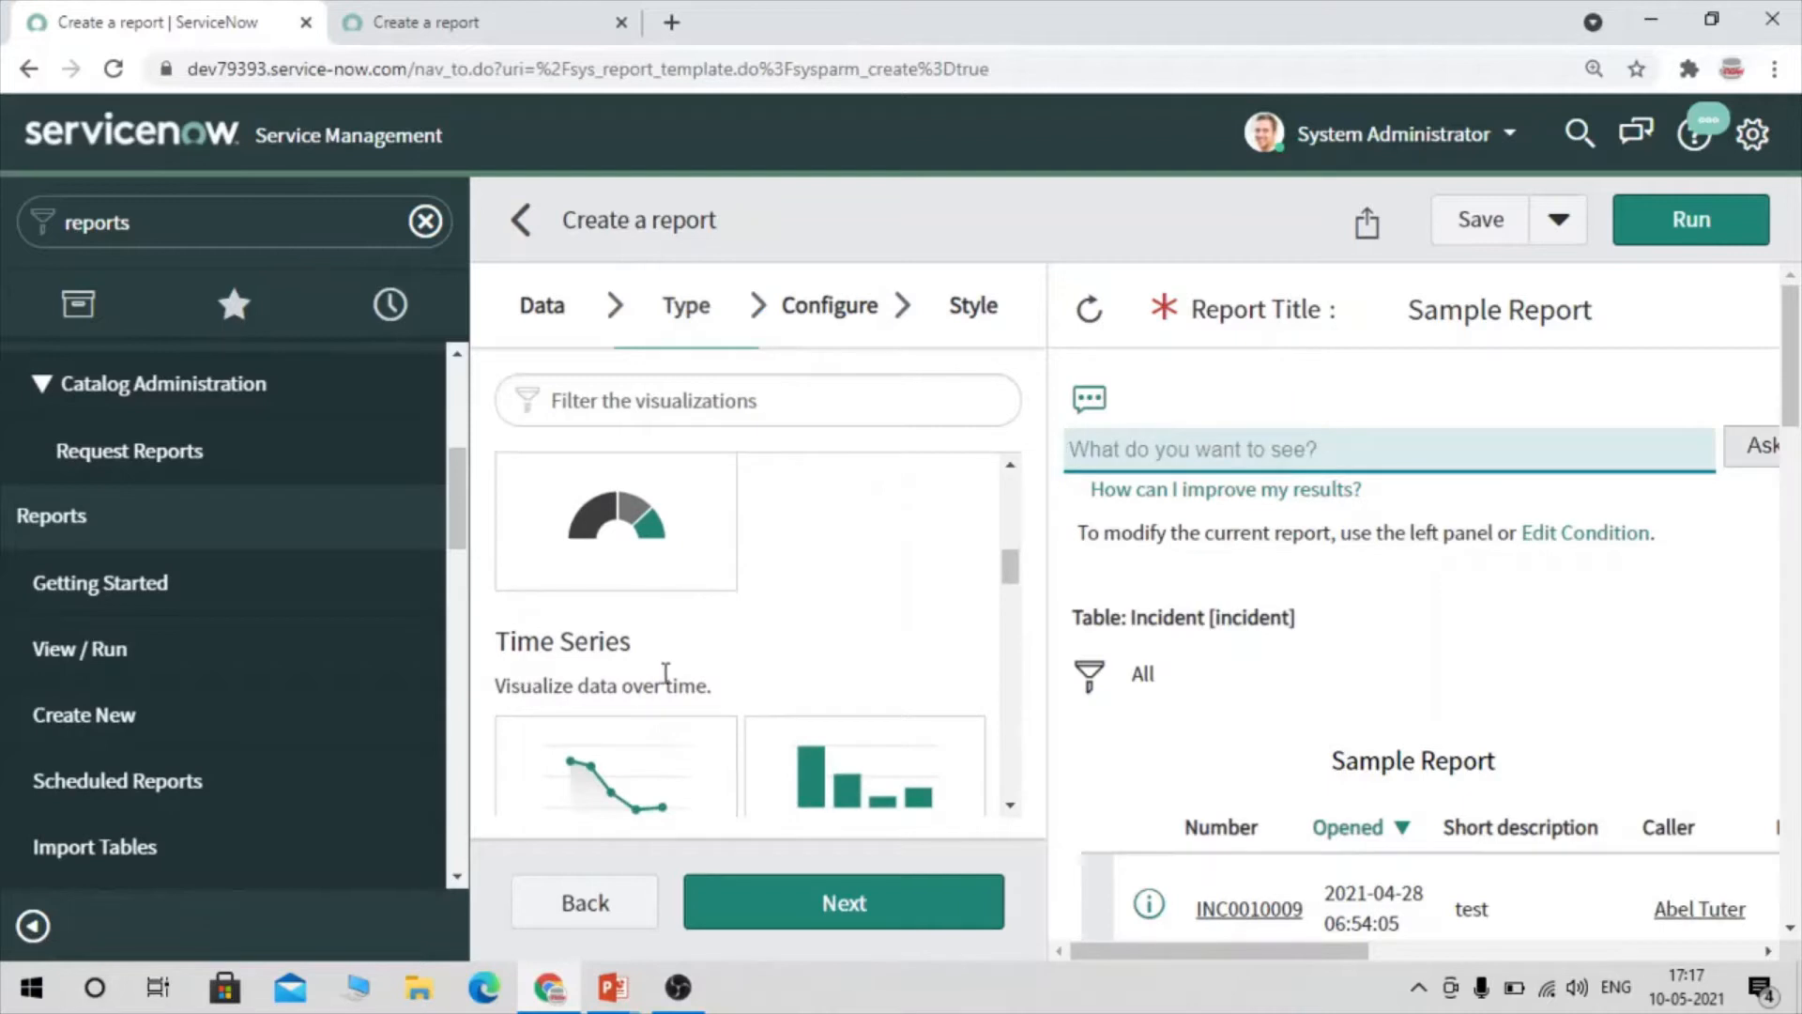
scroll(665, 674, down, 6)
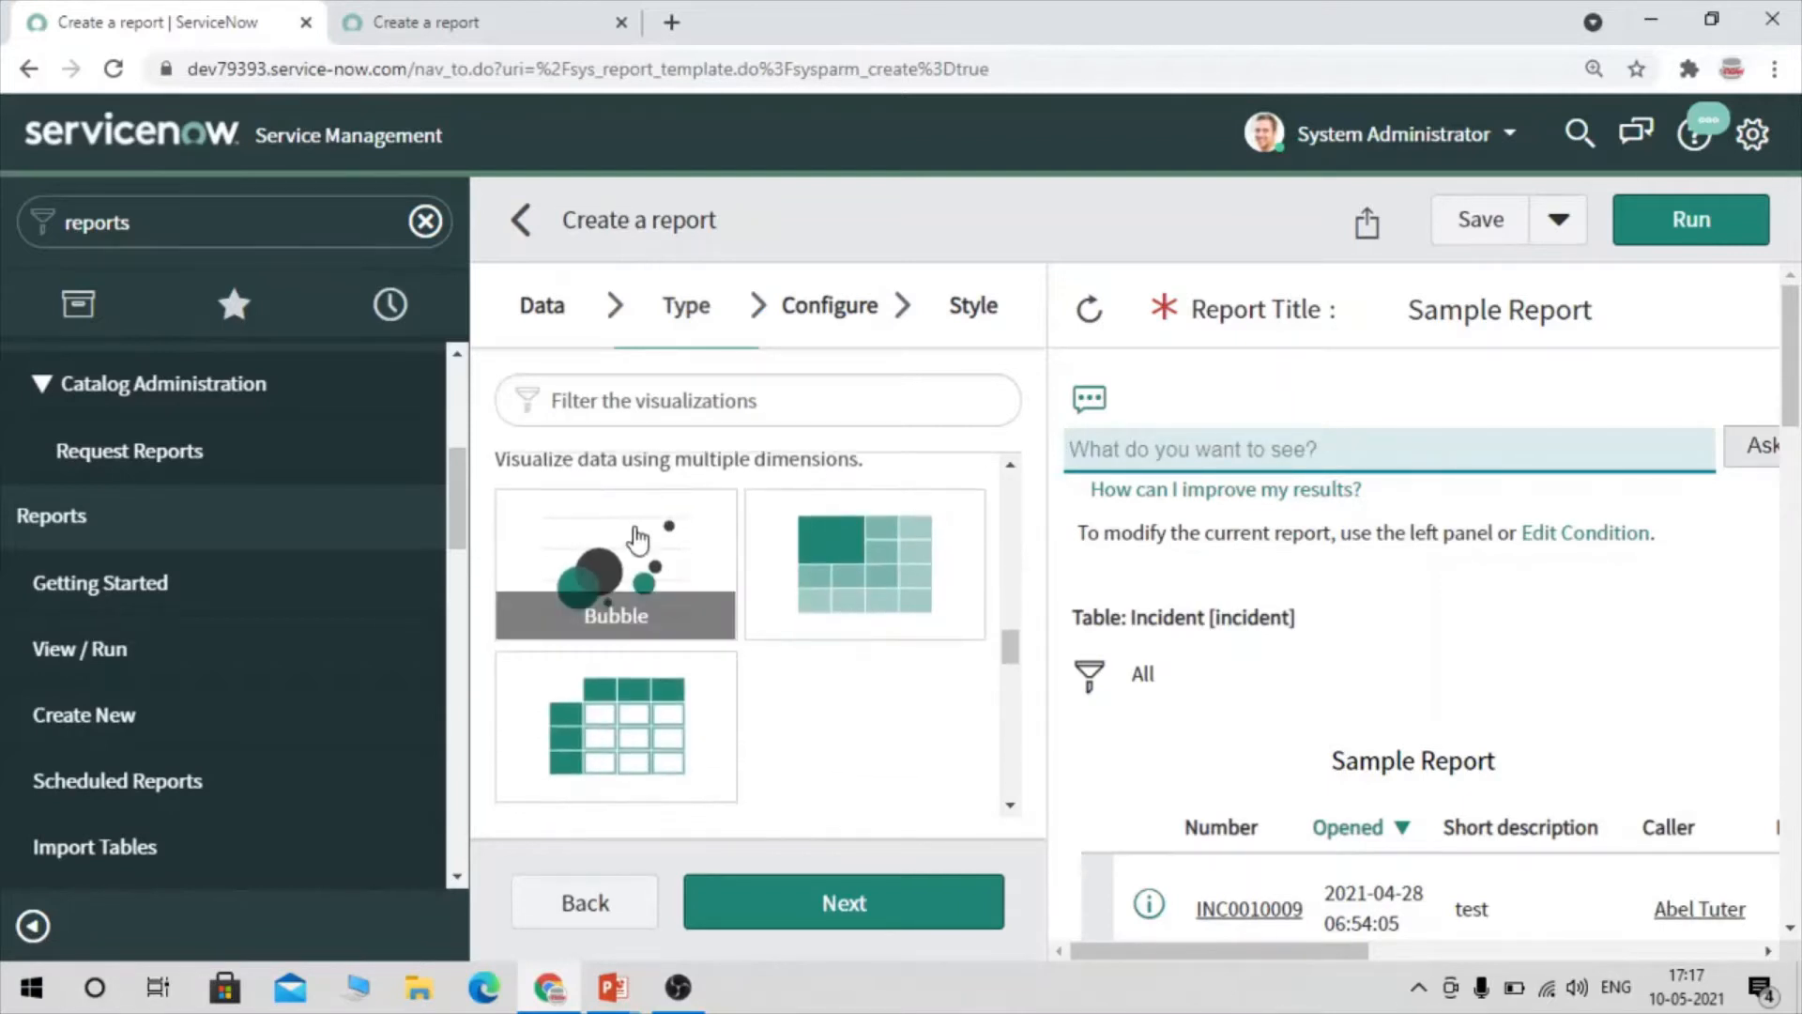
scroll(636, 540, up, 4)
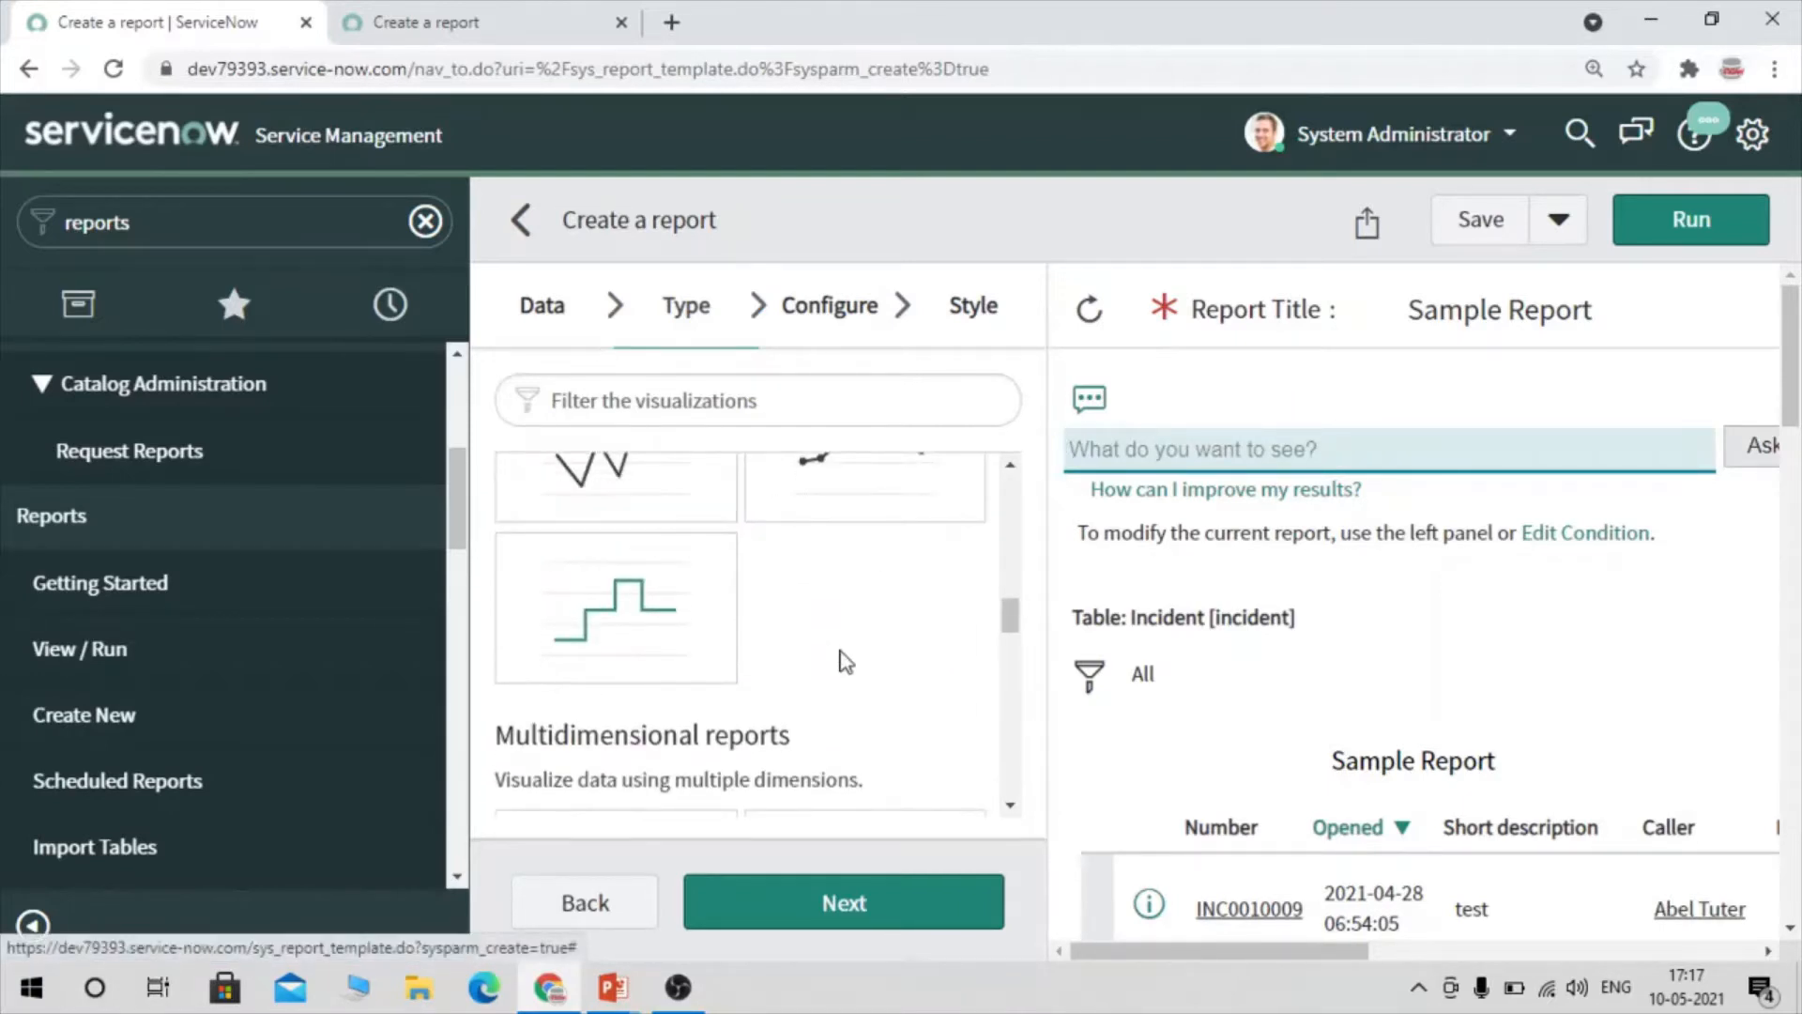
scroll(845, 662, down, 5)
scroll(845, 661, down, 7)
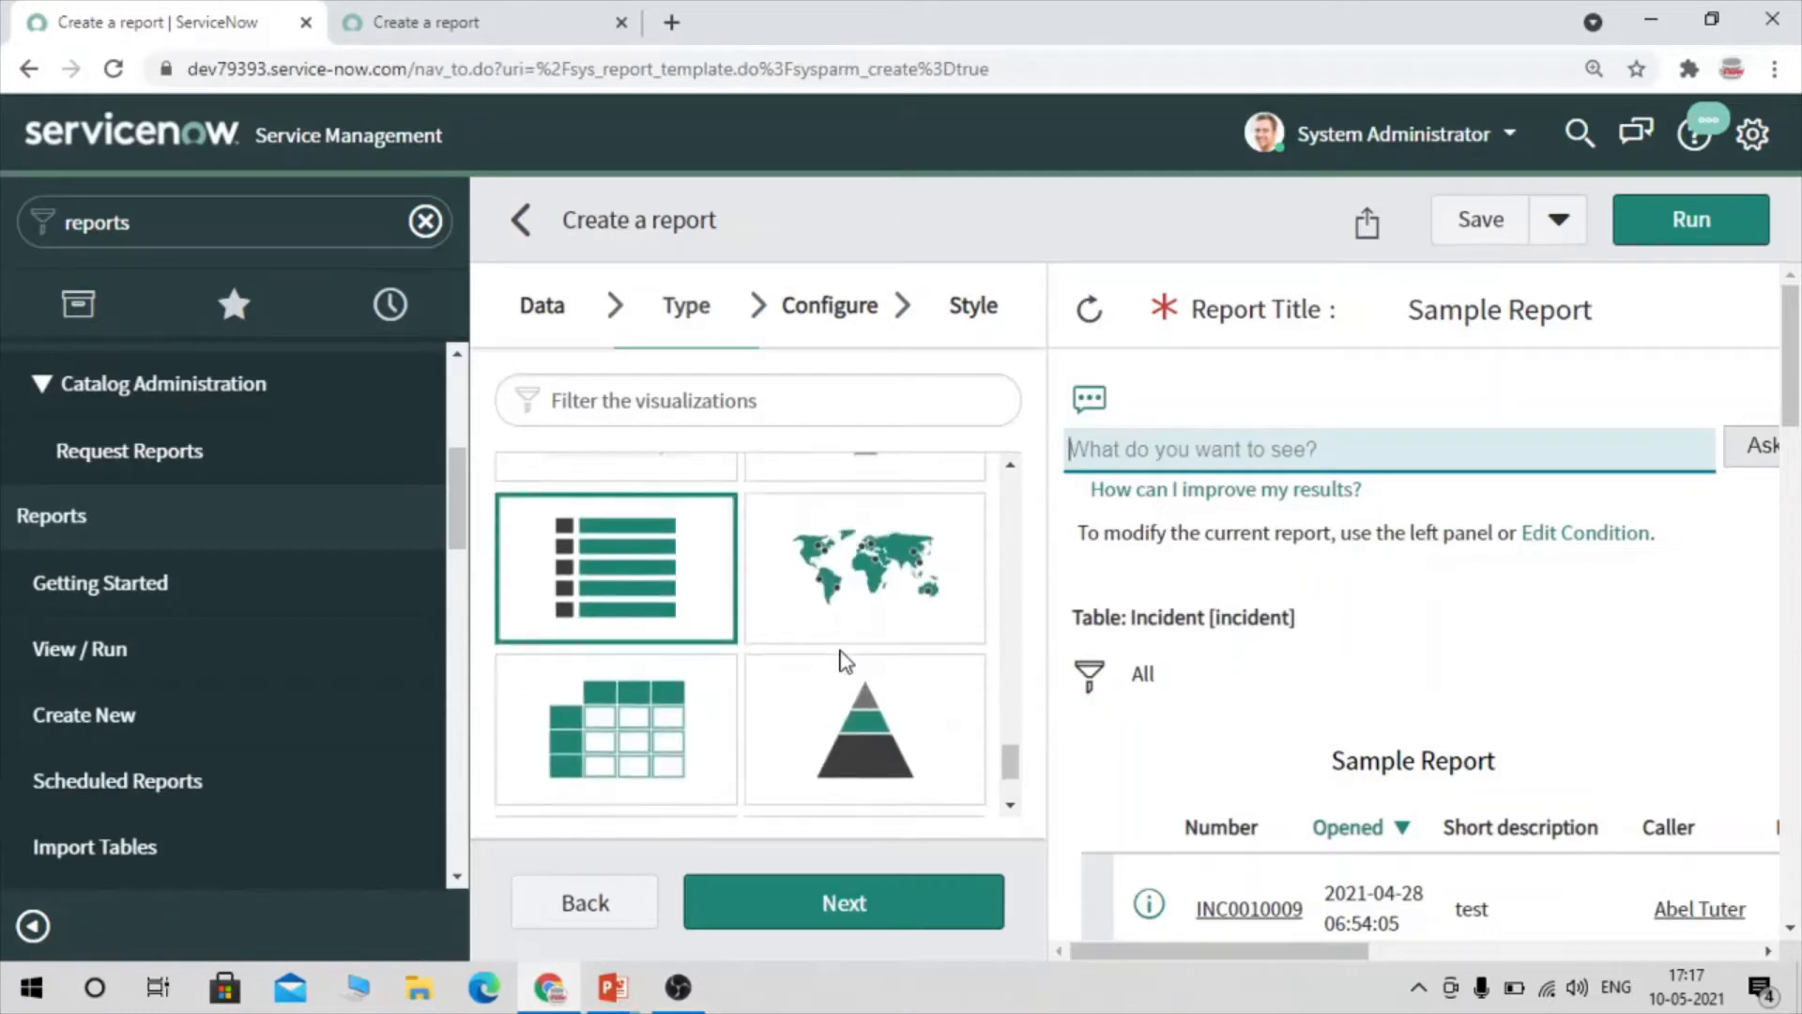
scroll(845, 662, up, 4)
scroll(844, 660, up, 15)
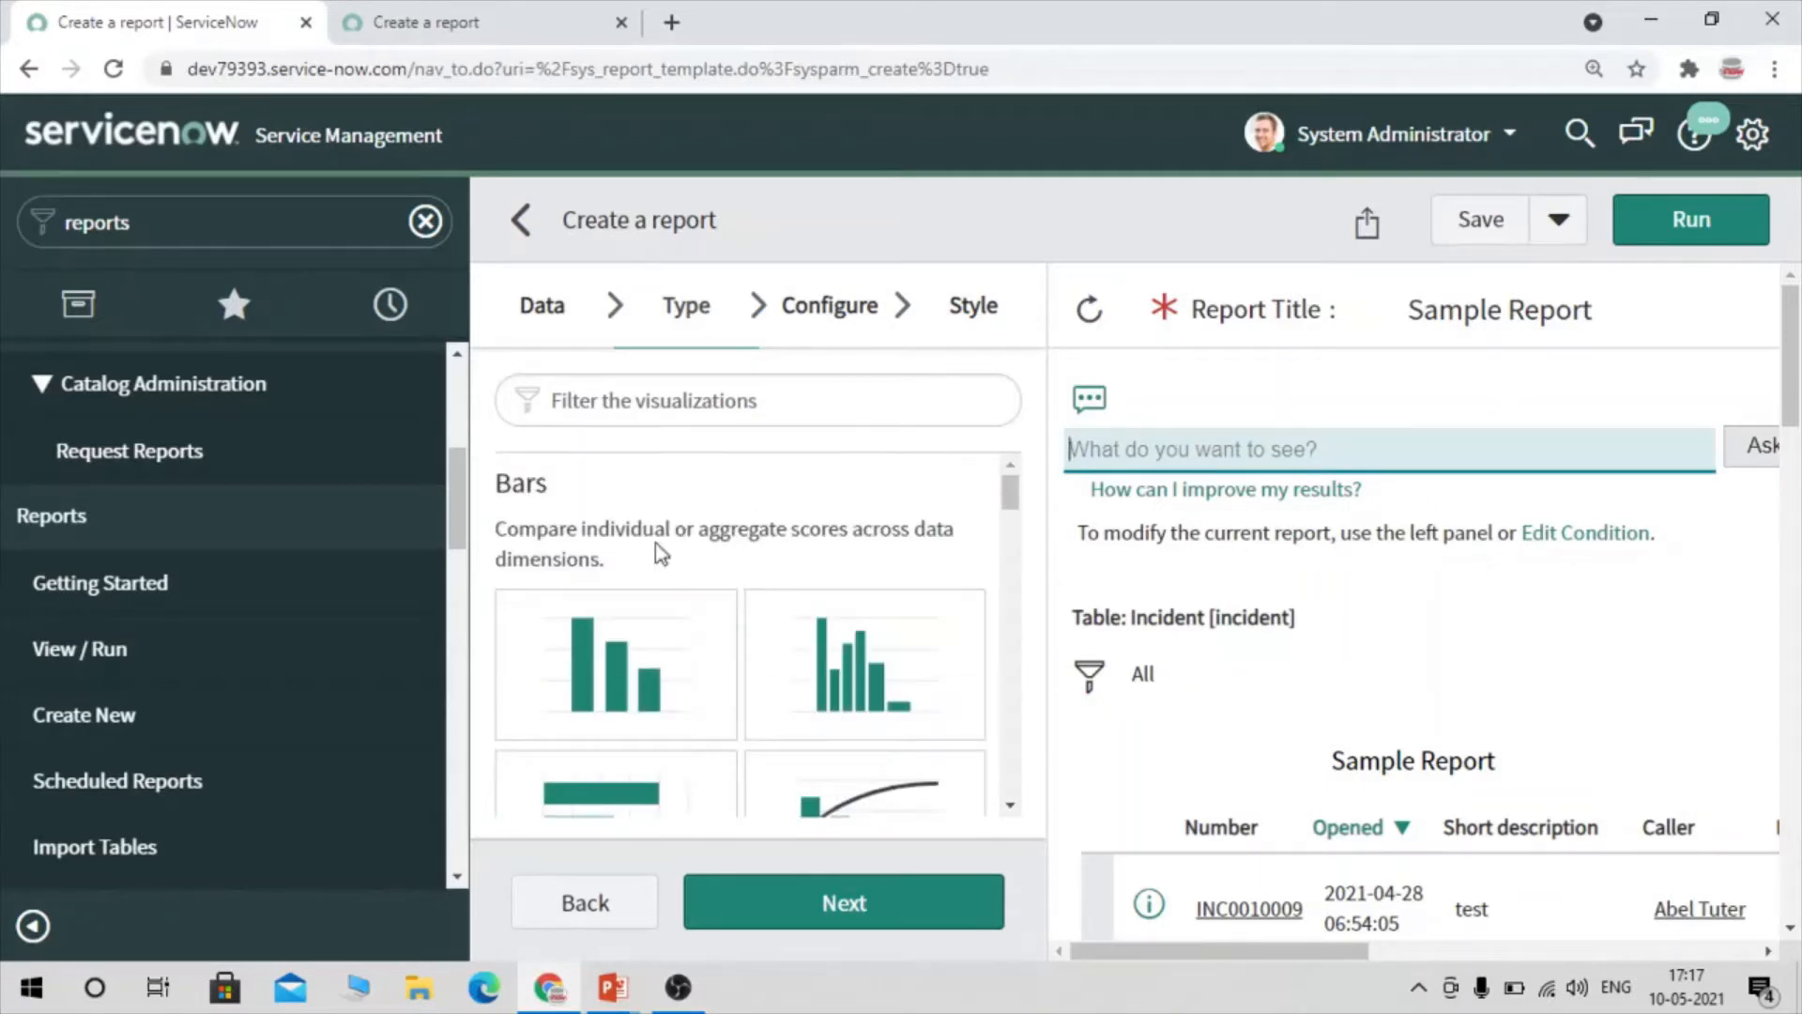
Choose the Bar visualization for the report and continue to its configuration
click(601, 660)
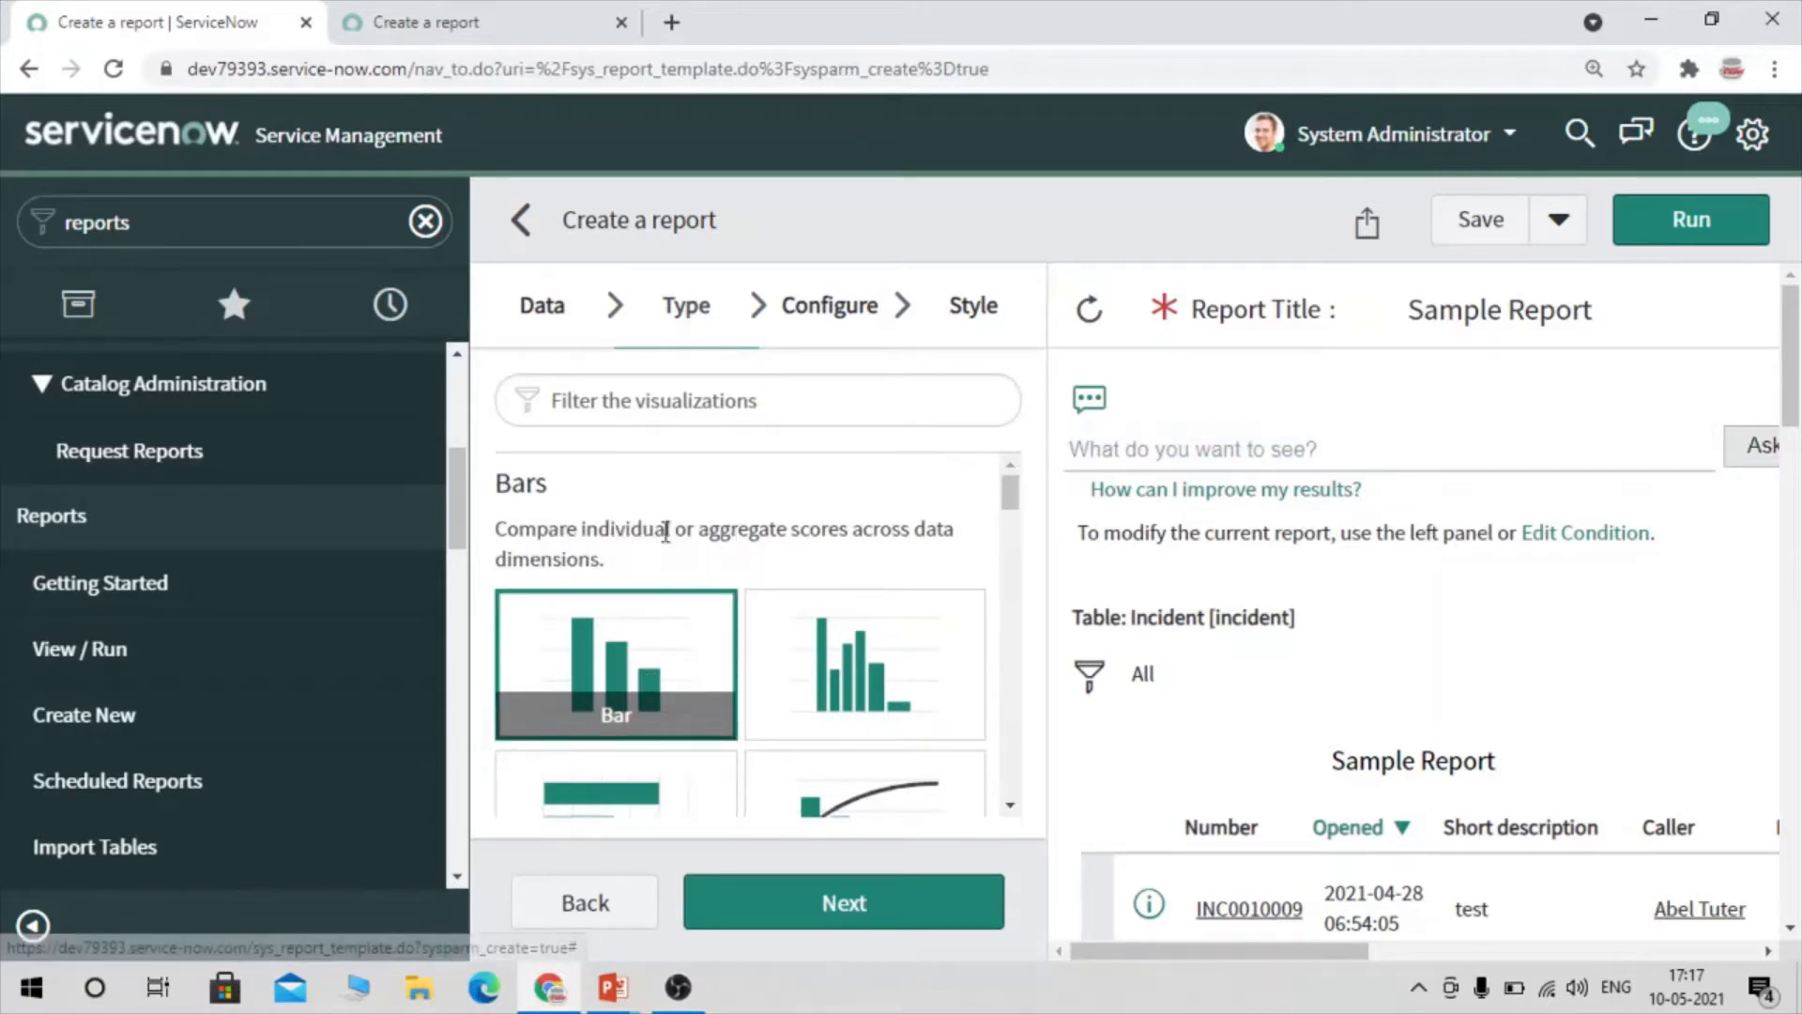
click(887, 907)
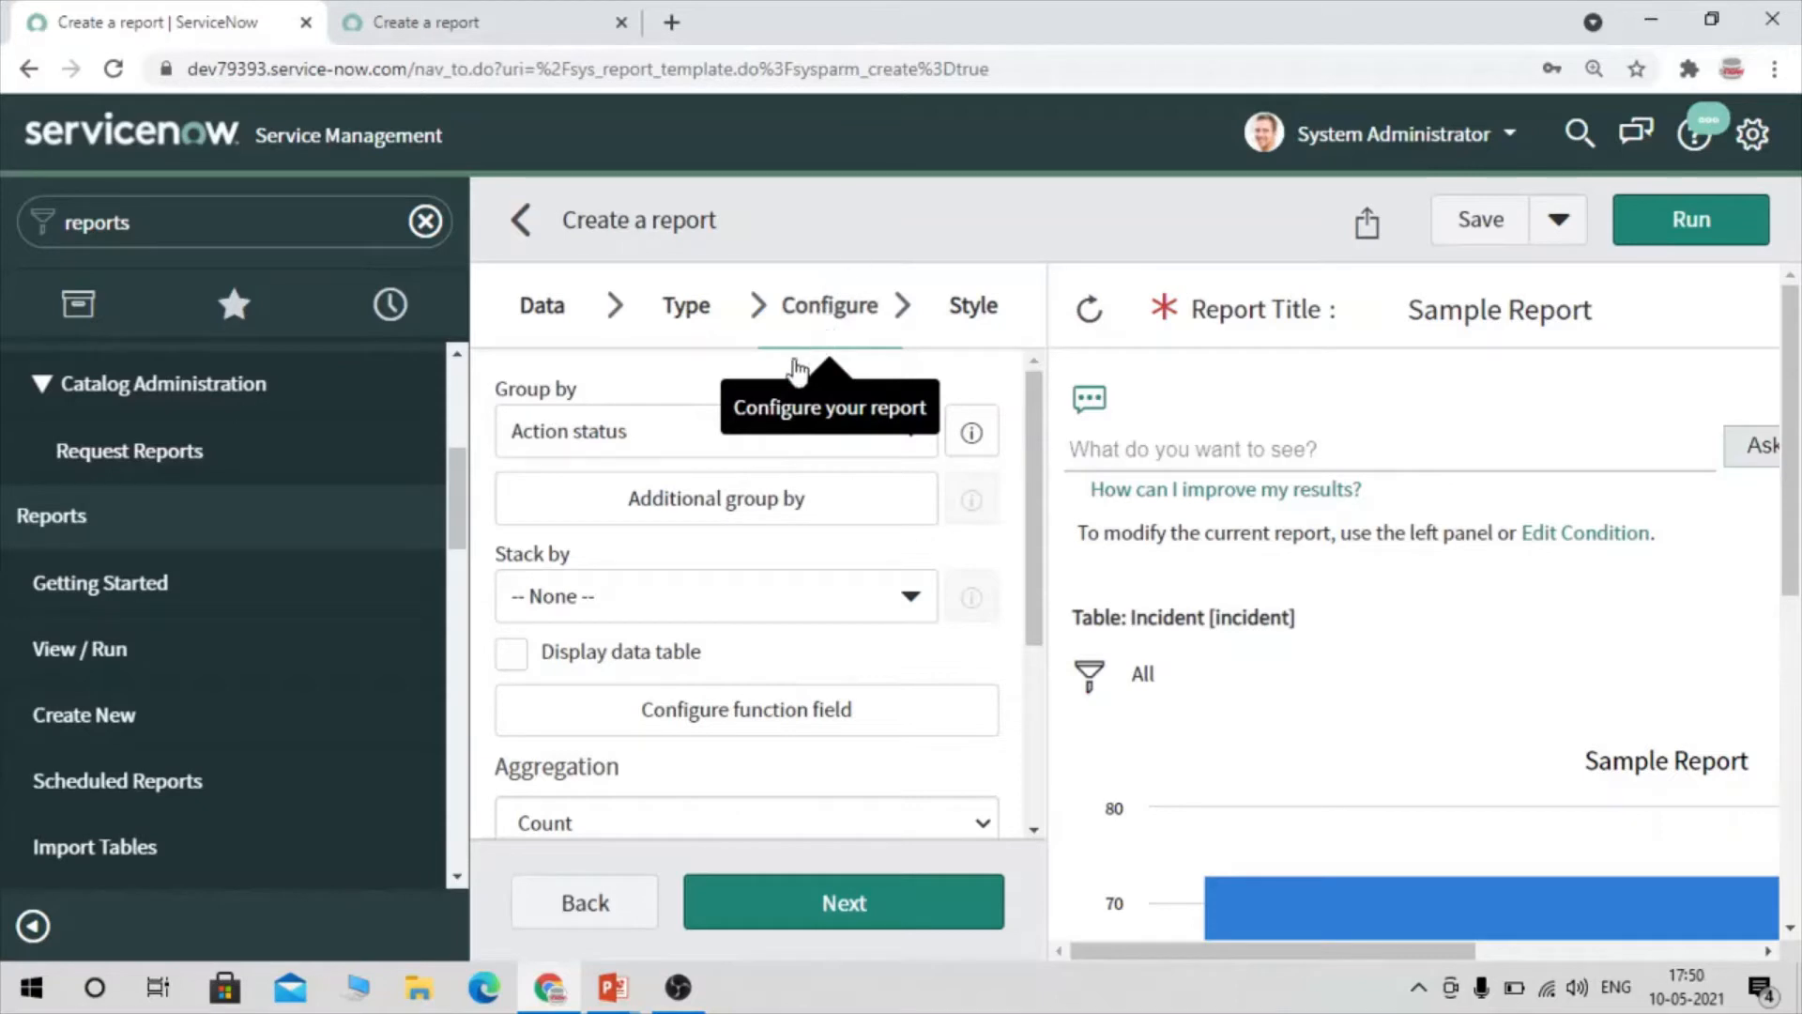
Group the bar report's data by the Priority field
click(564, 438)
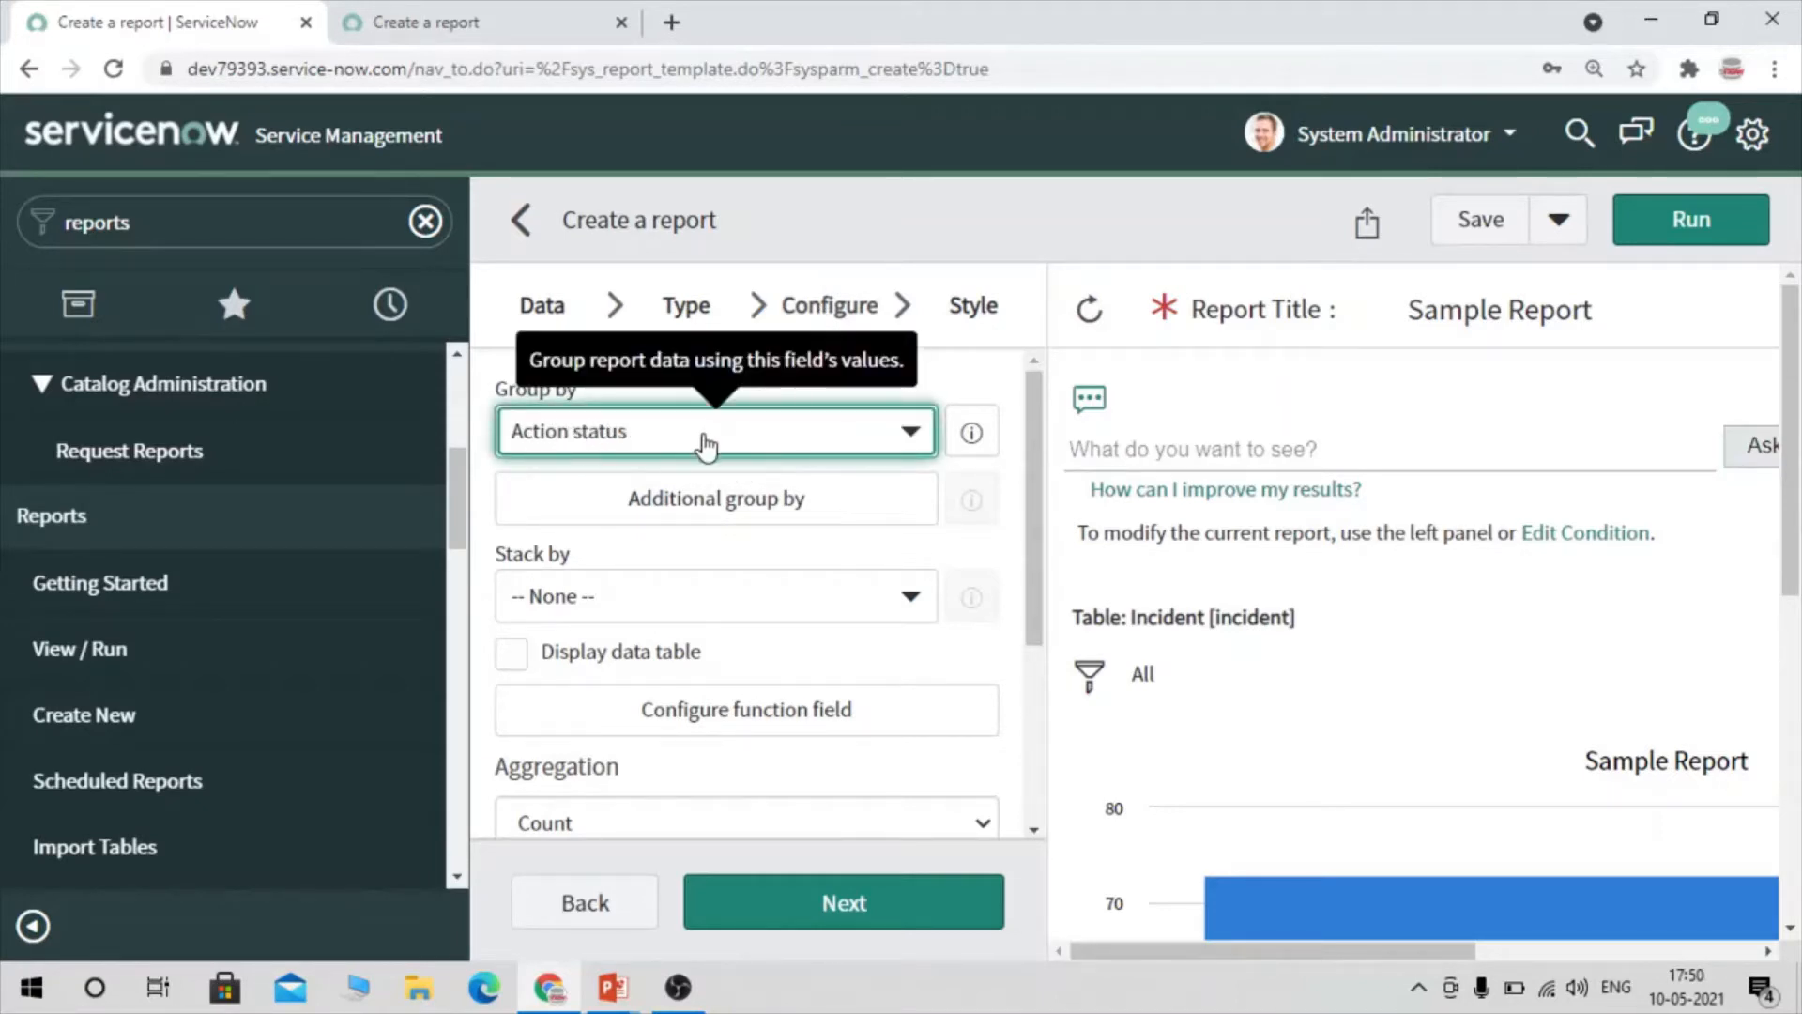
click(706, 442)
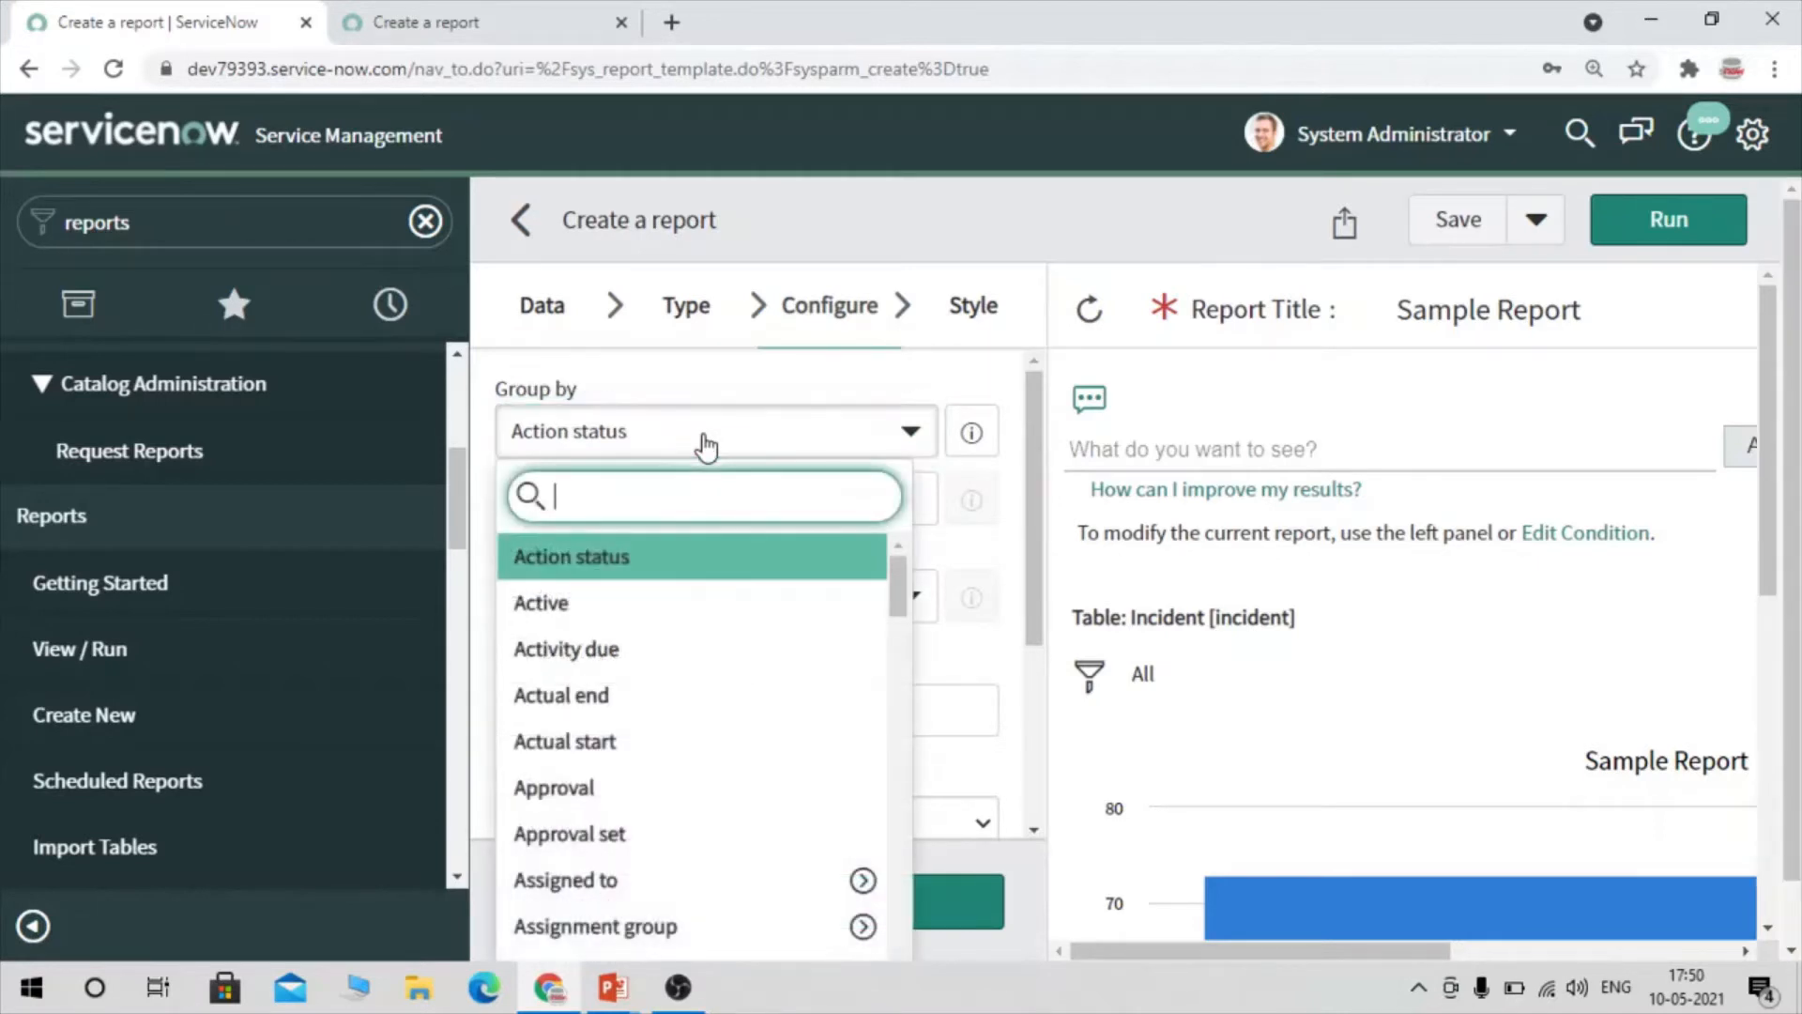
click(728, 436)
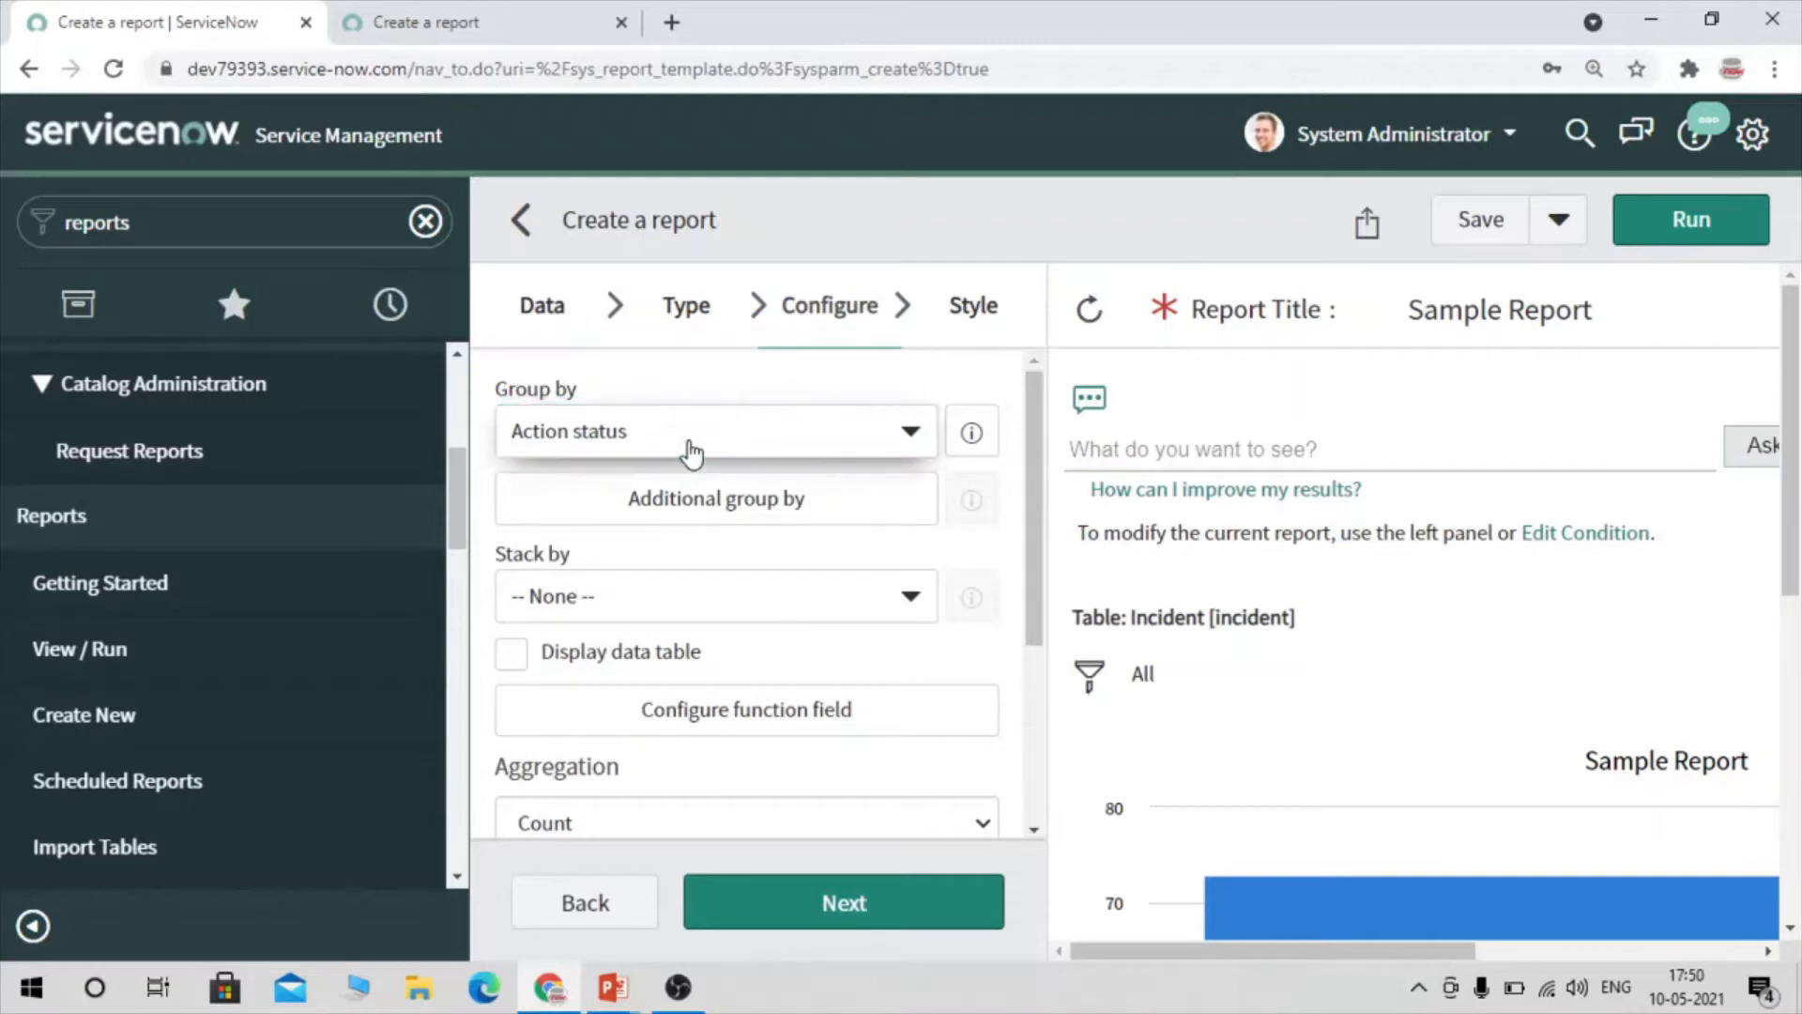
click(632, 452)
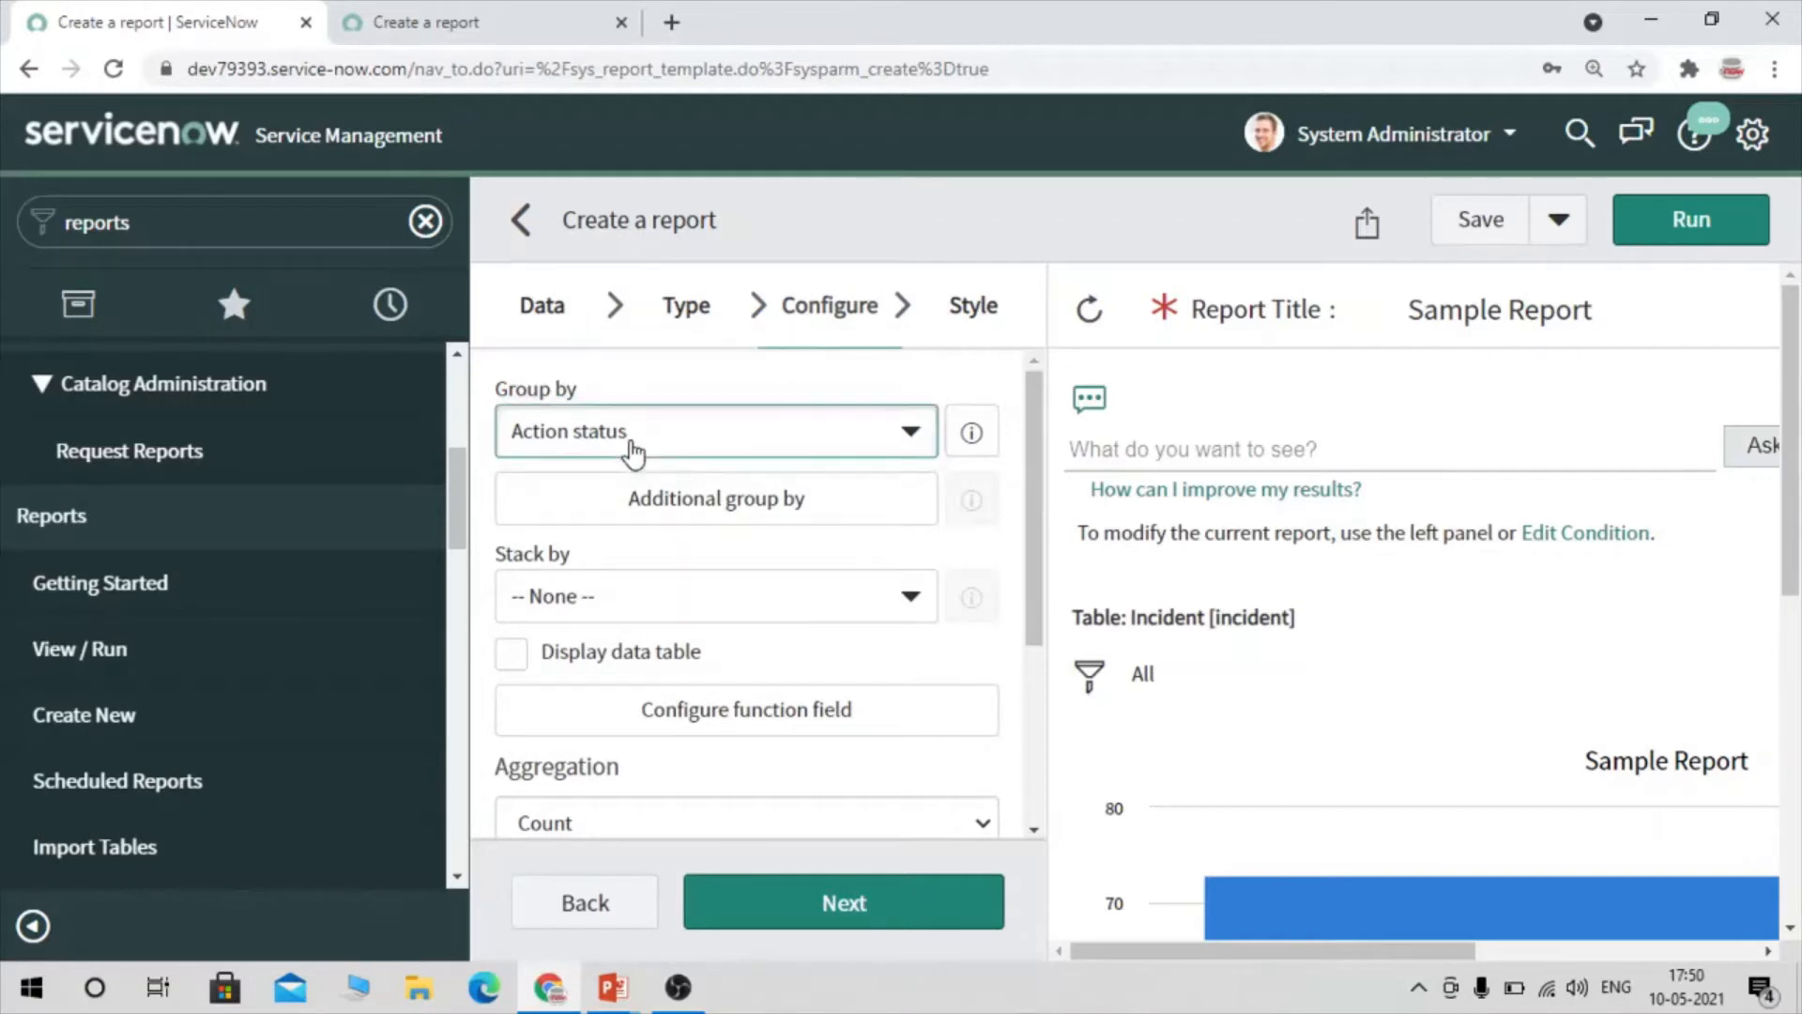
click(633, 453)
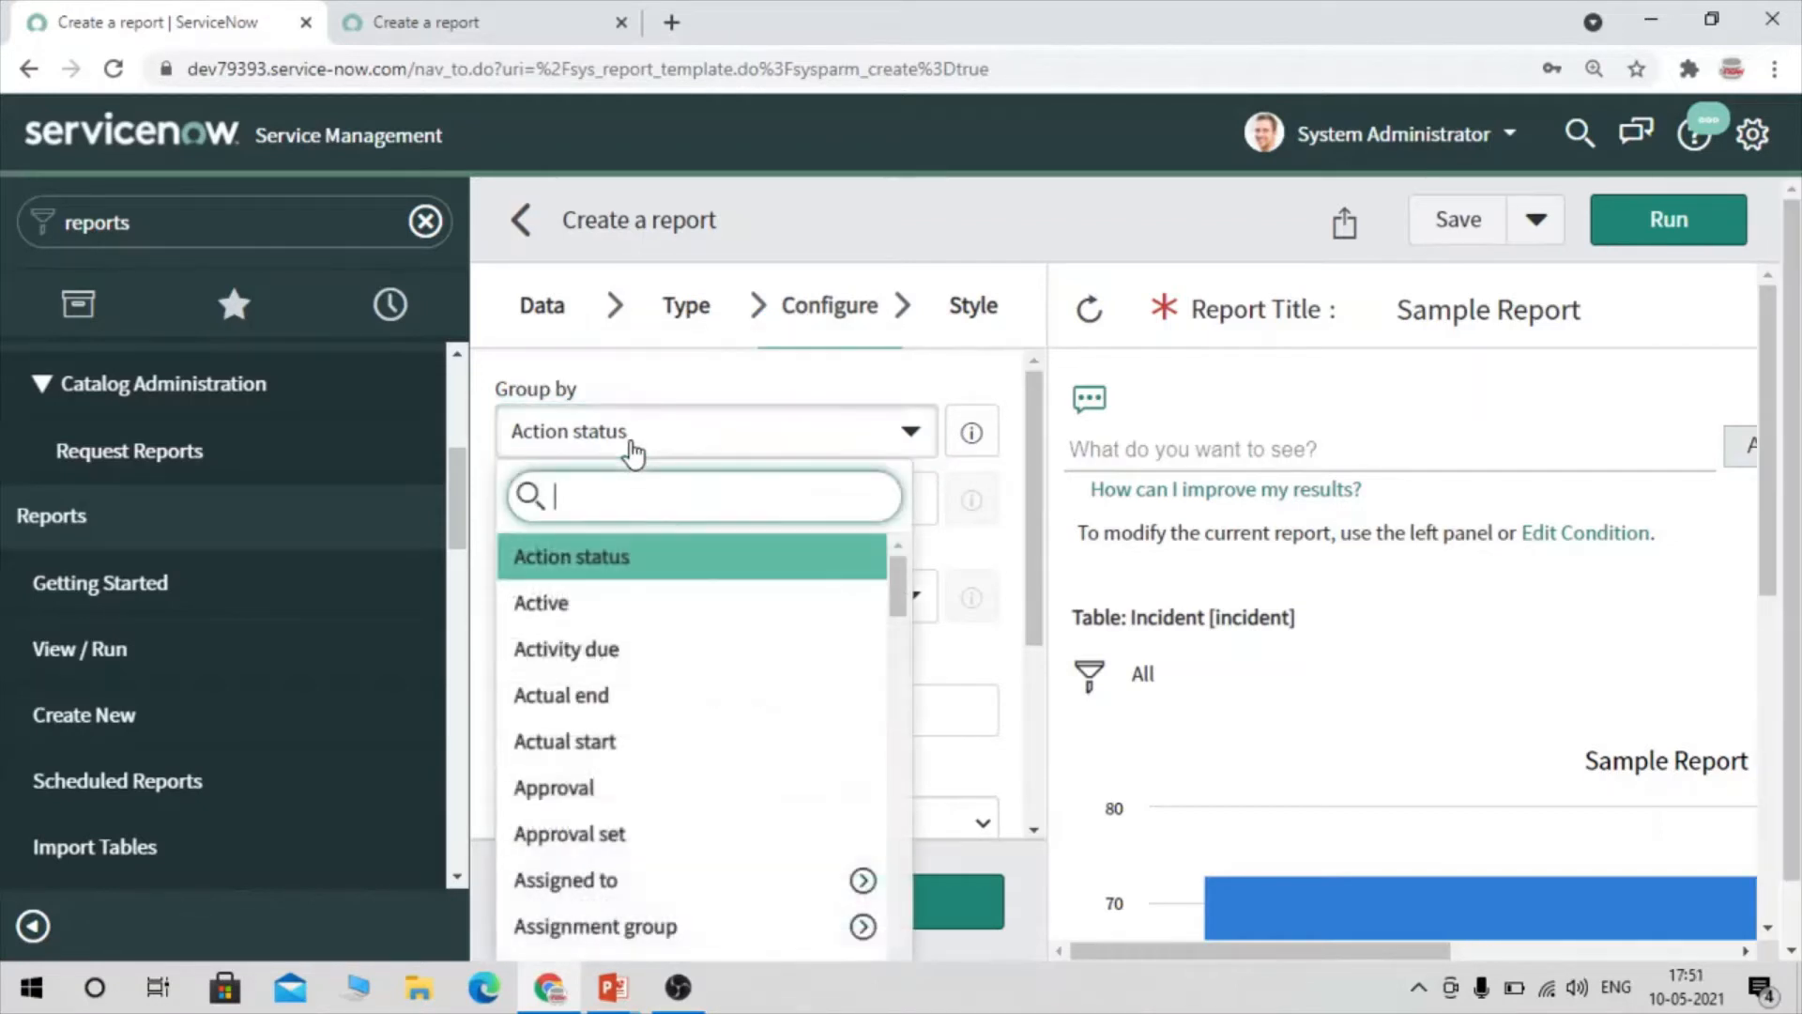
text(prio)
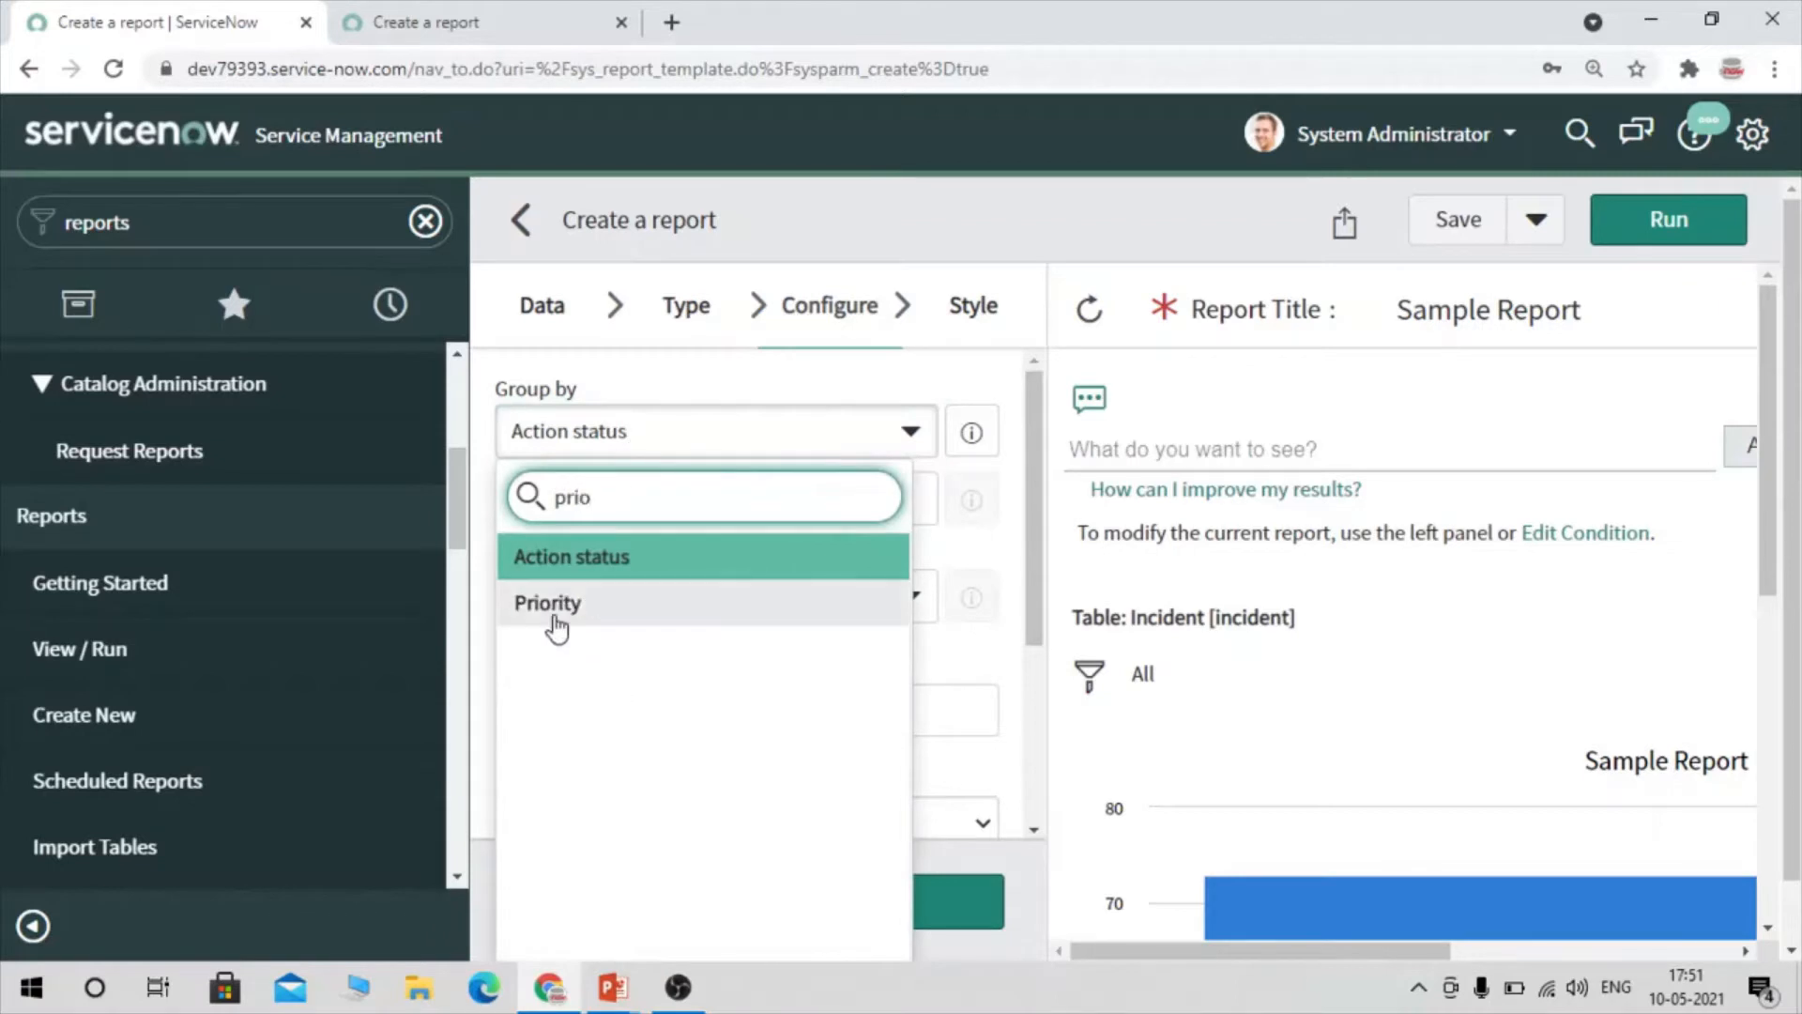
click(550, 607)
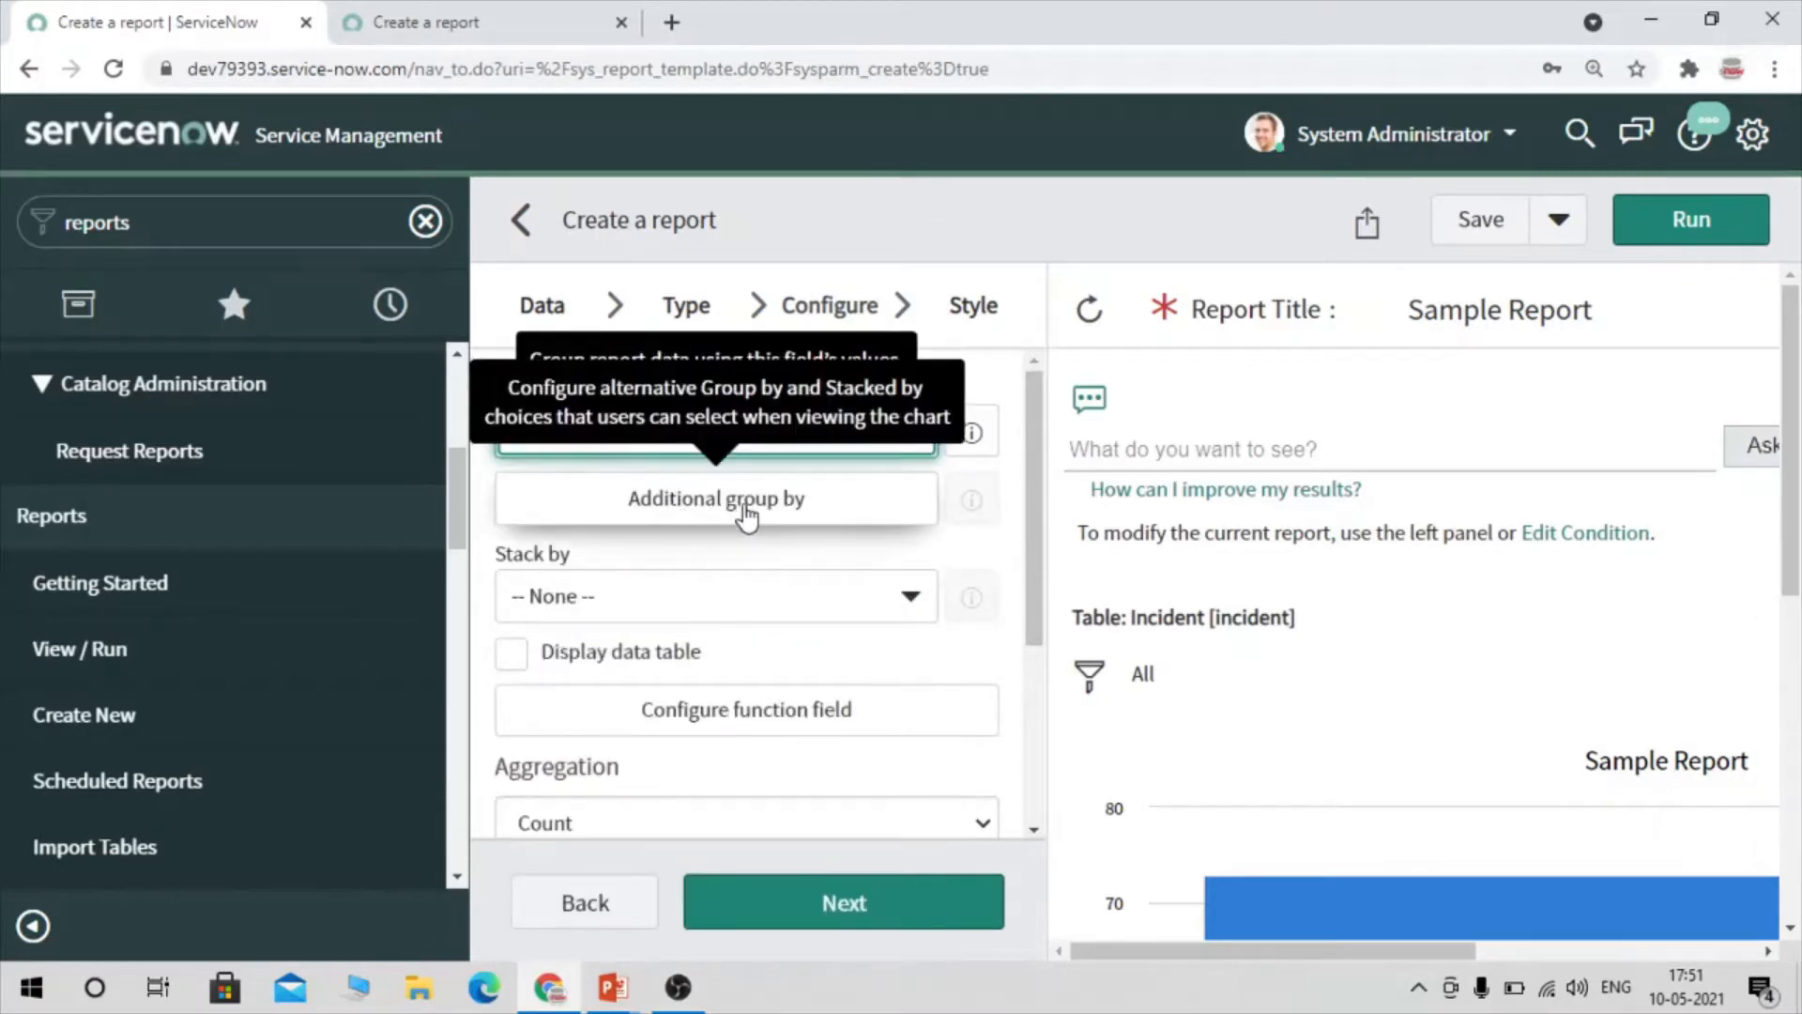
Look through the remaining configuration settings, including the choices for Aggregation and Max number of groups
scroll(825, 562, down, 3)
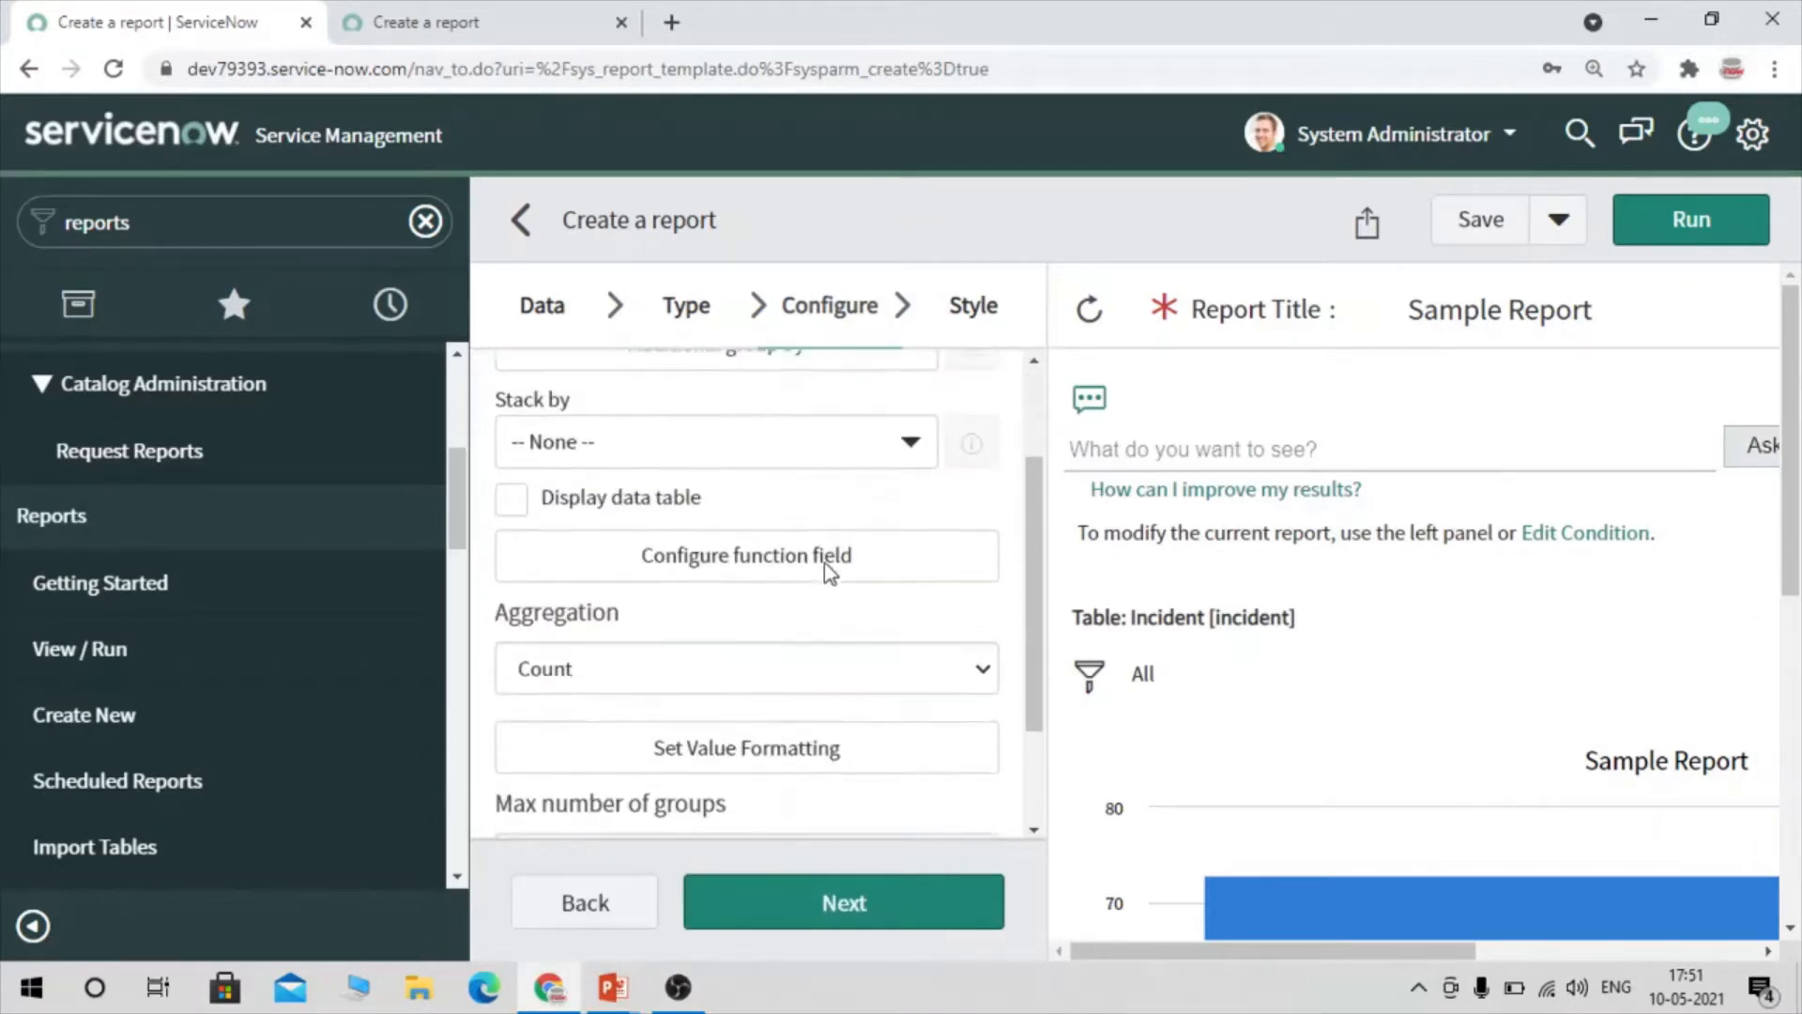
scroll(824, 561, up, 2)
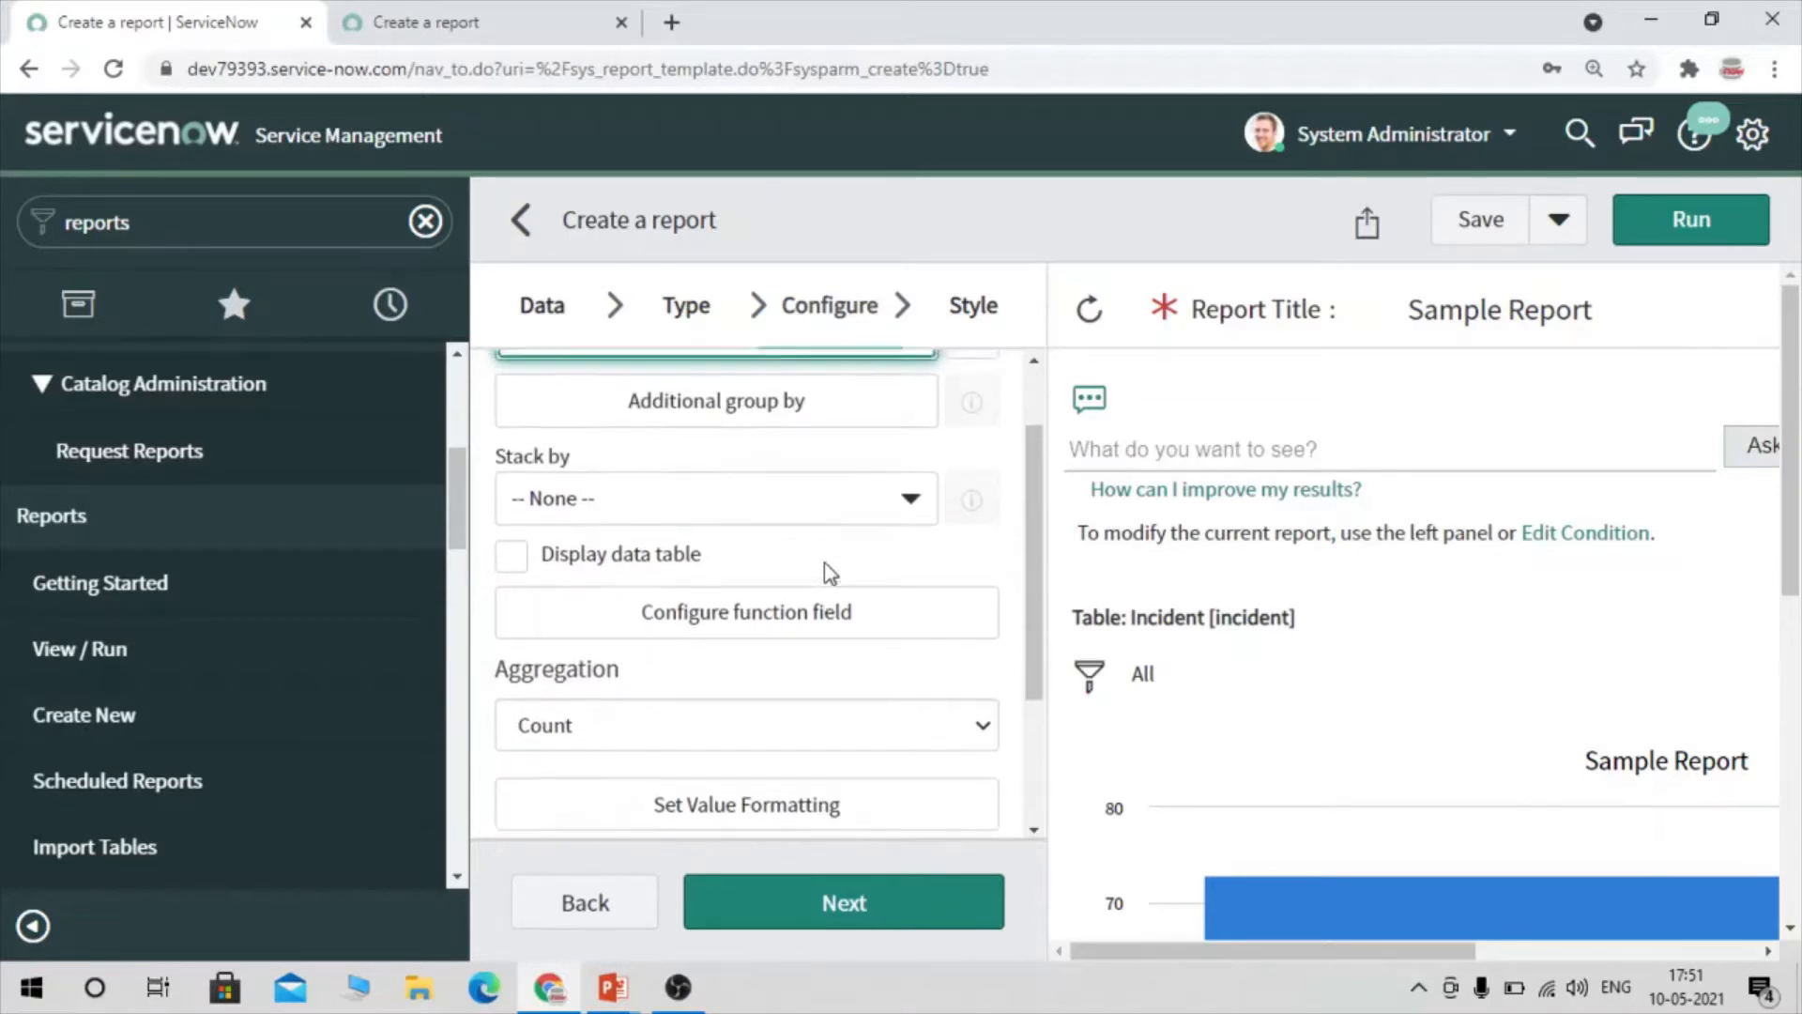
scroll(825, 561, up, 1)
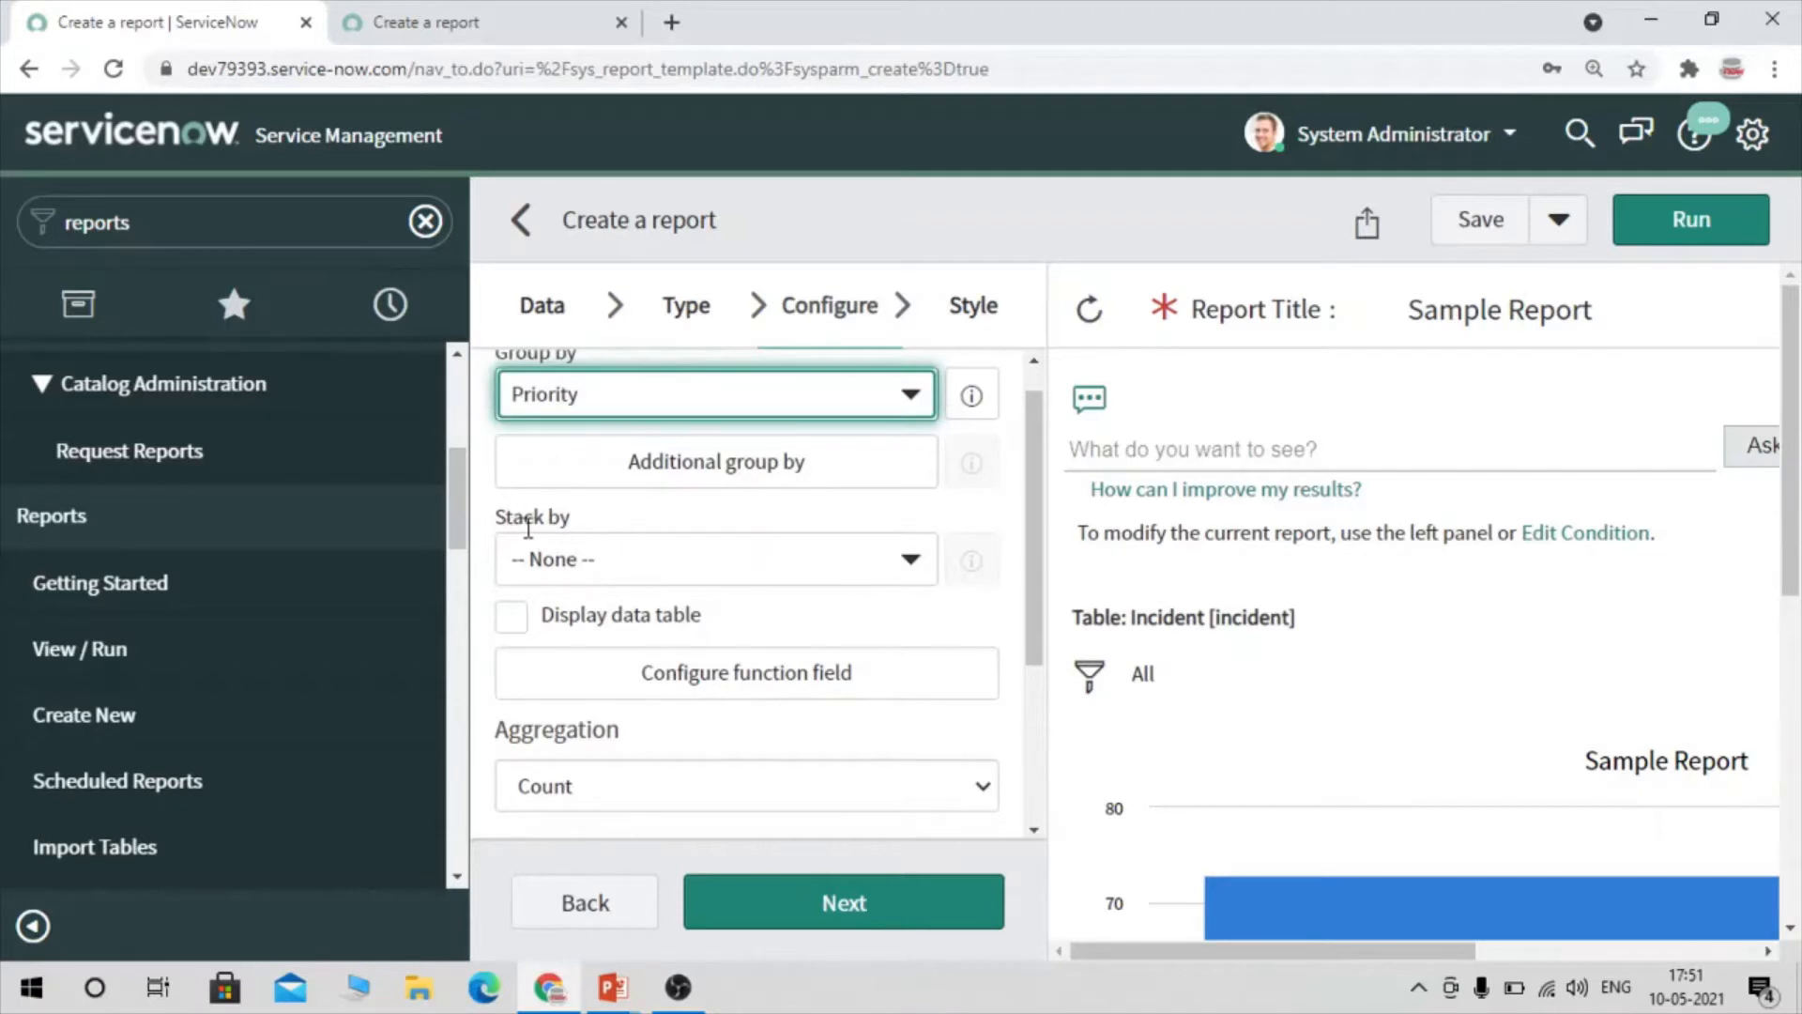
scroll(529, 529, down, 1)
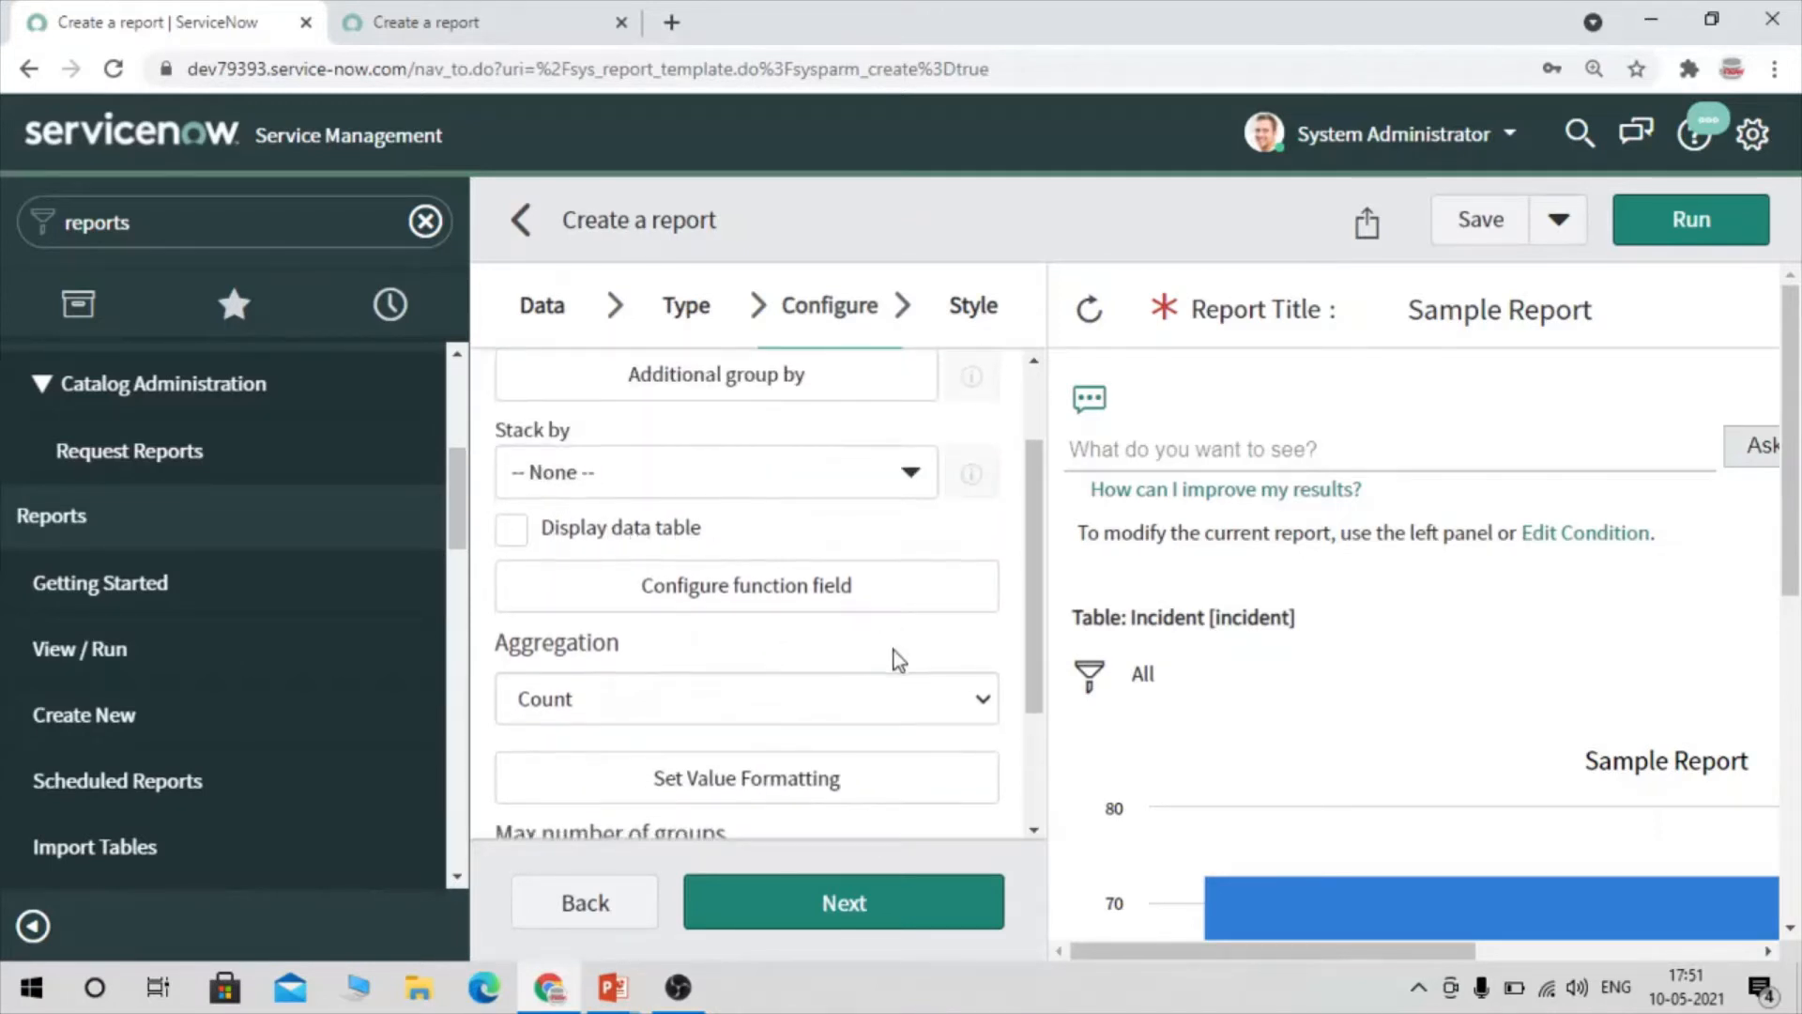
scroll(894, 651, down, 2)
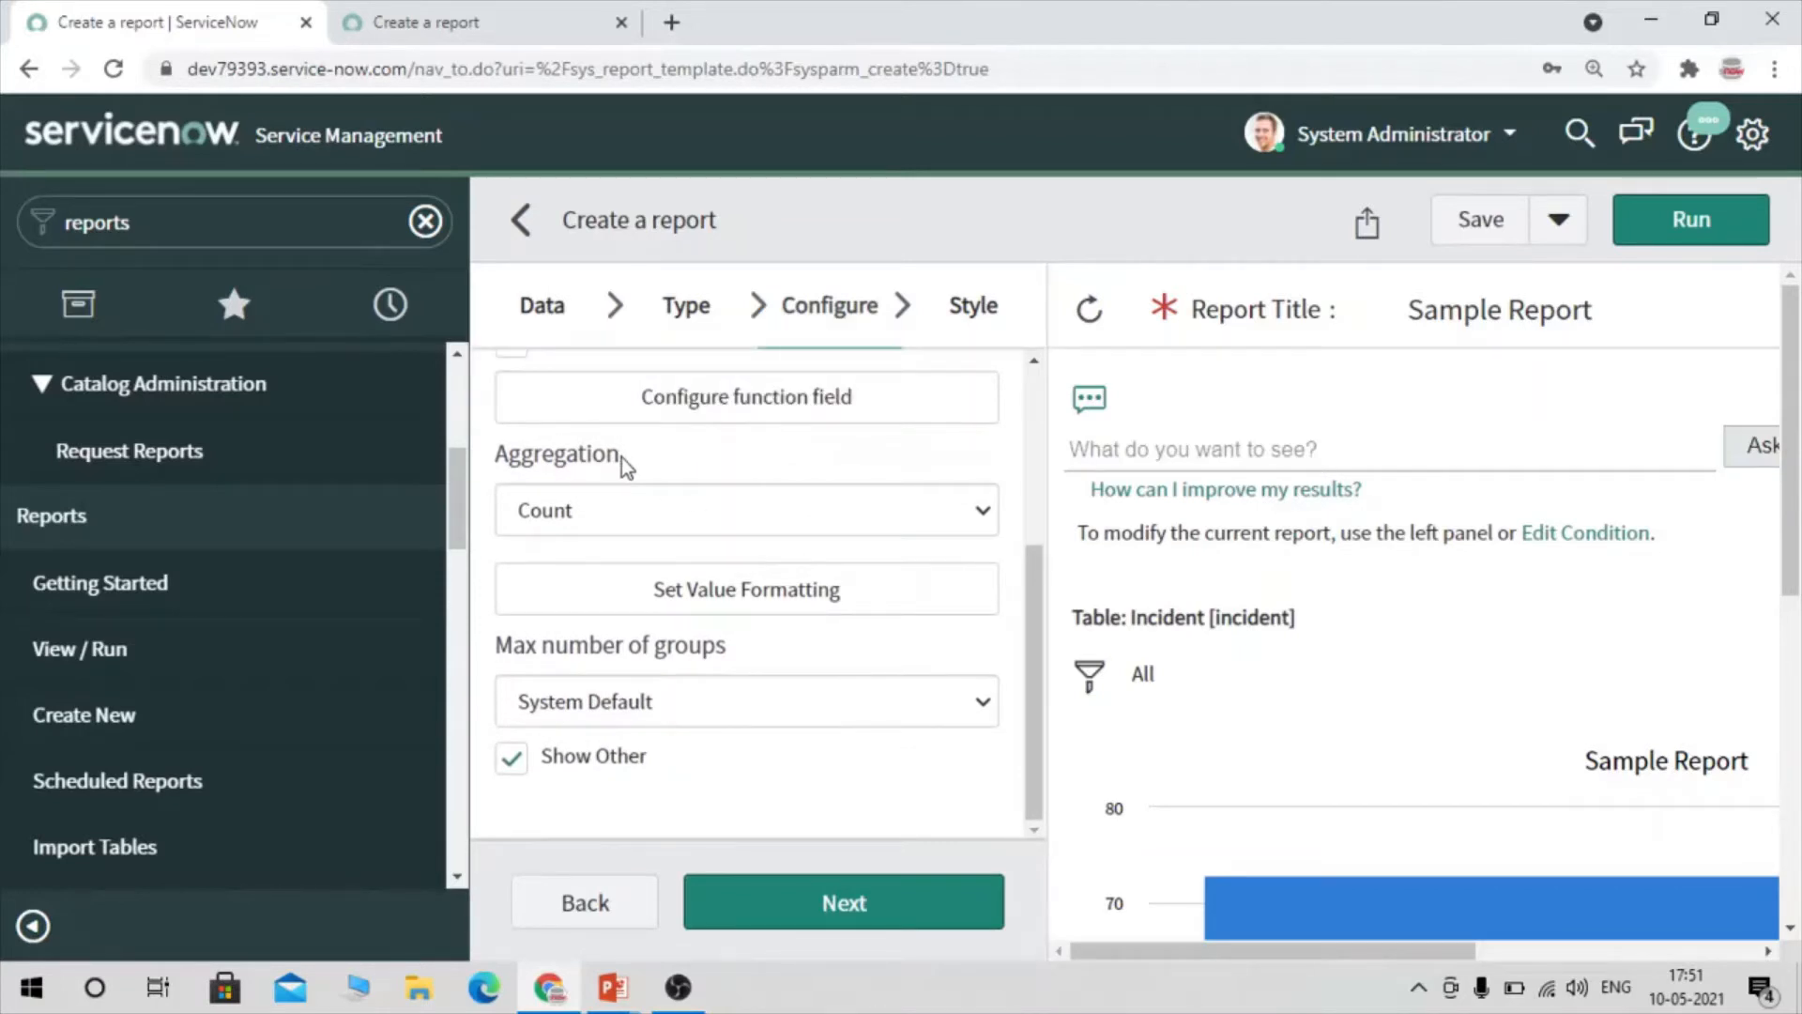
click(634, 510)
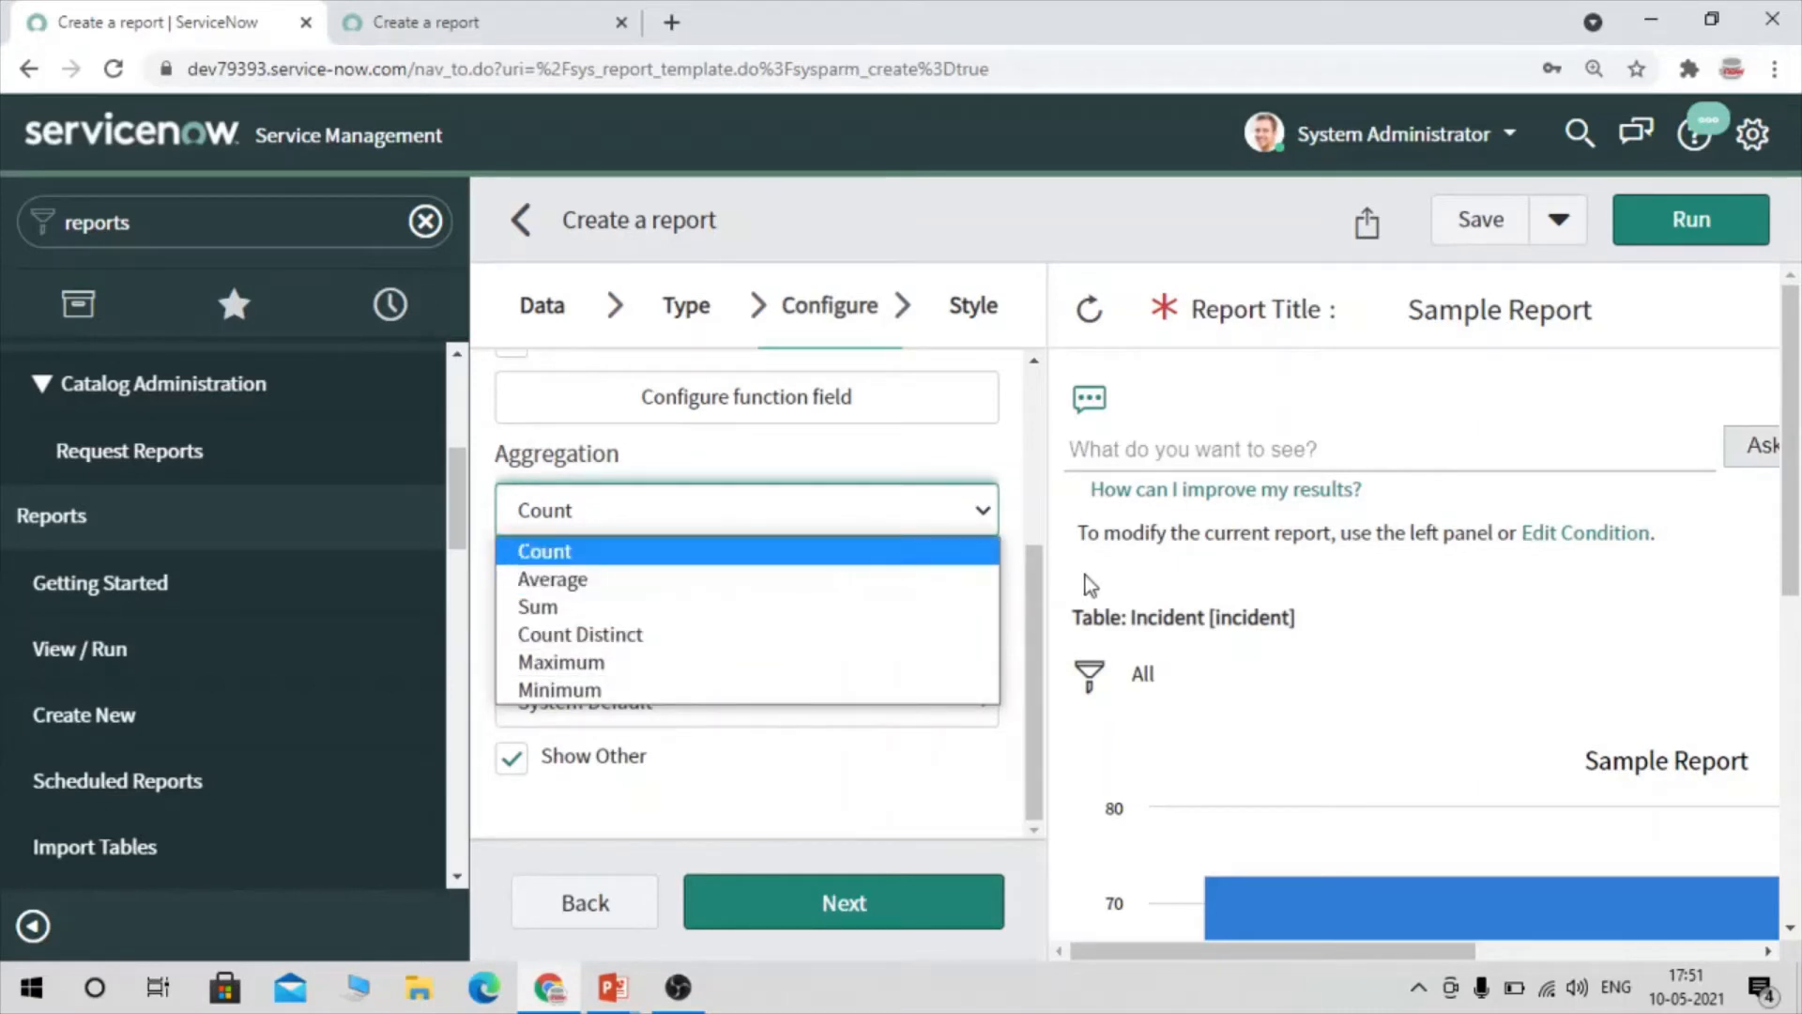
click(1042, 562)
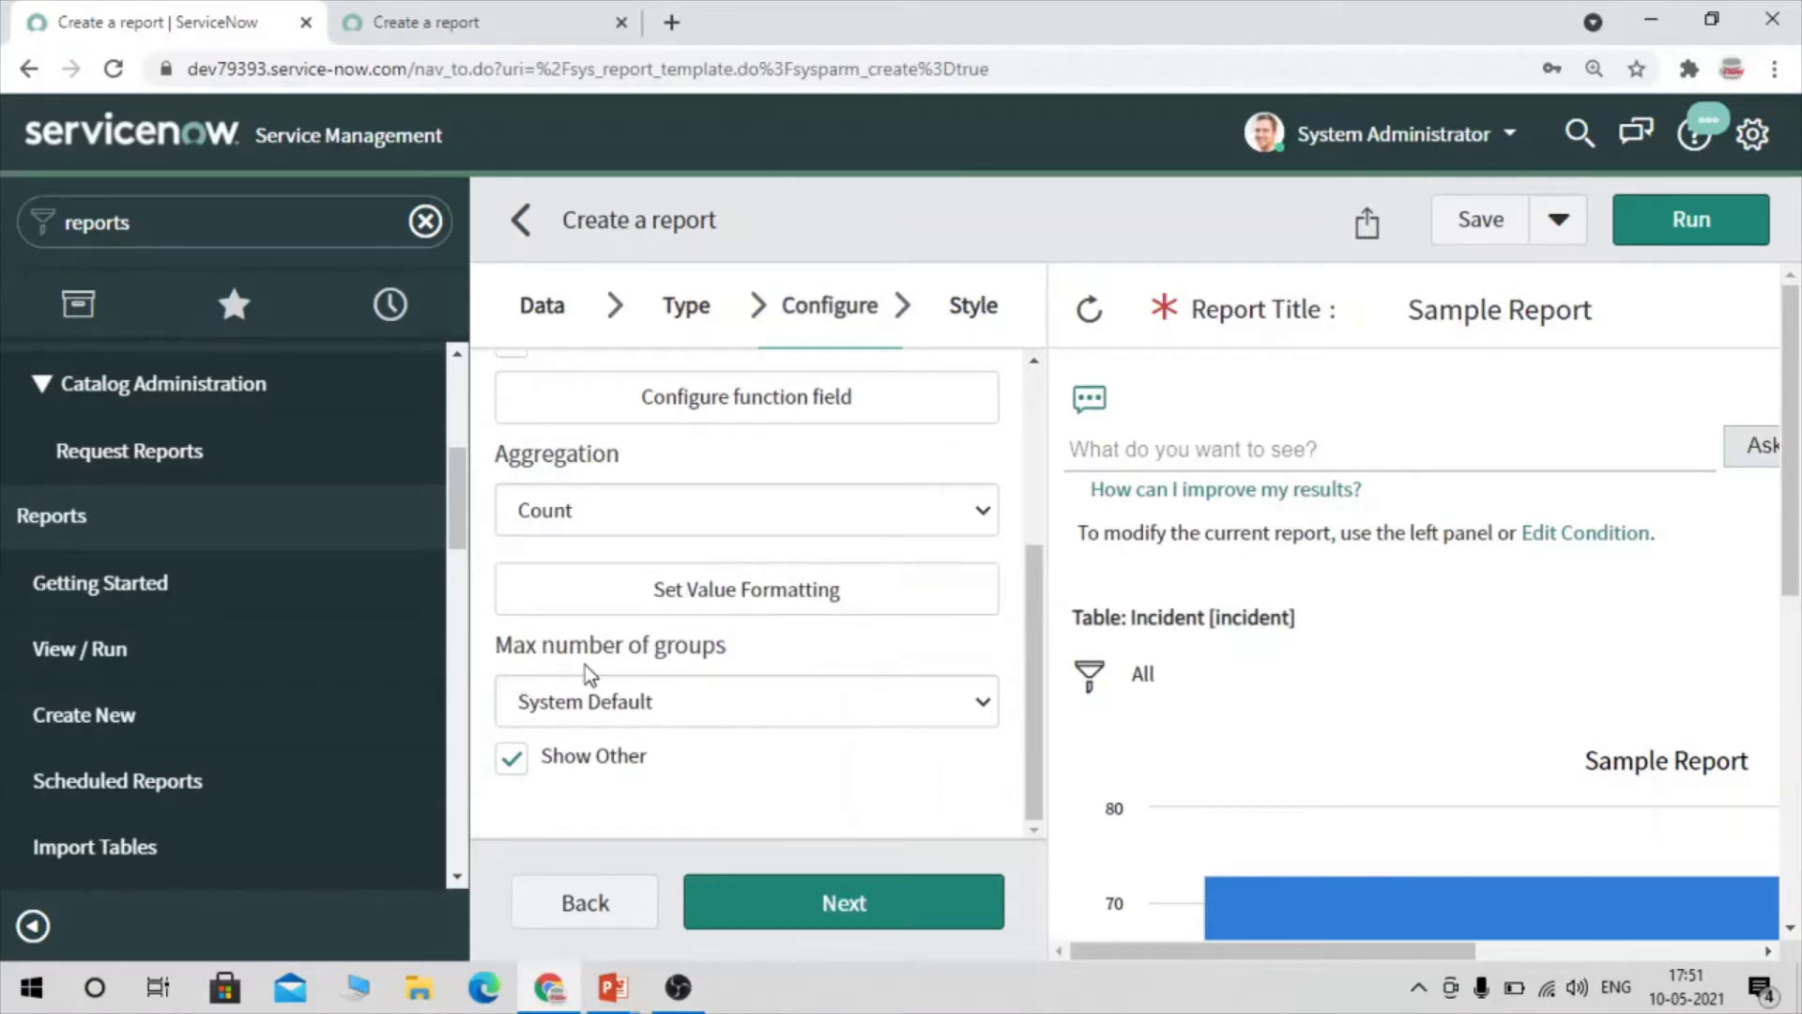
click(661, 717)
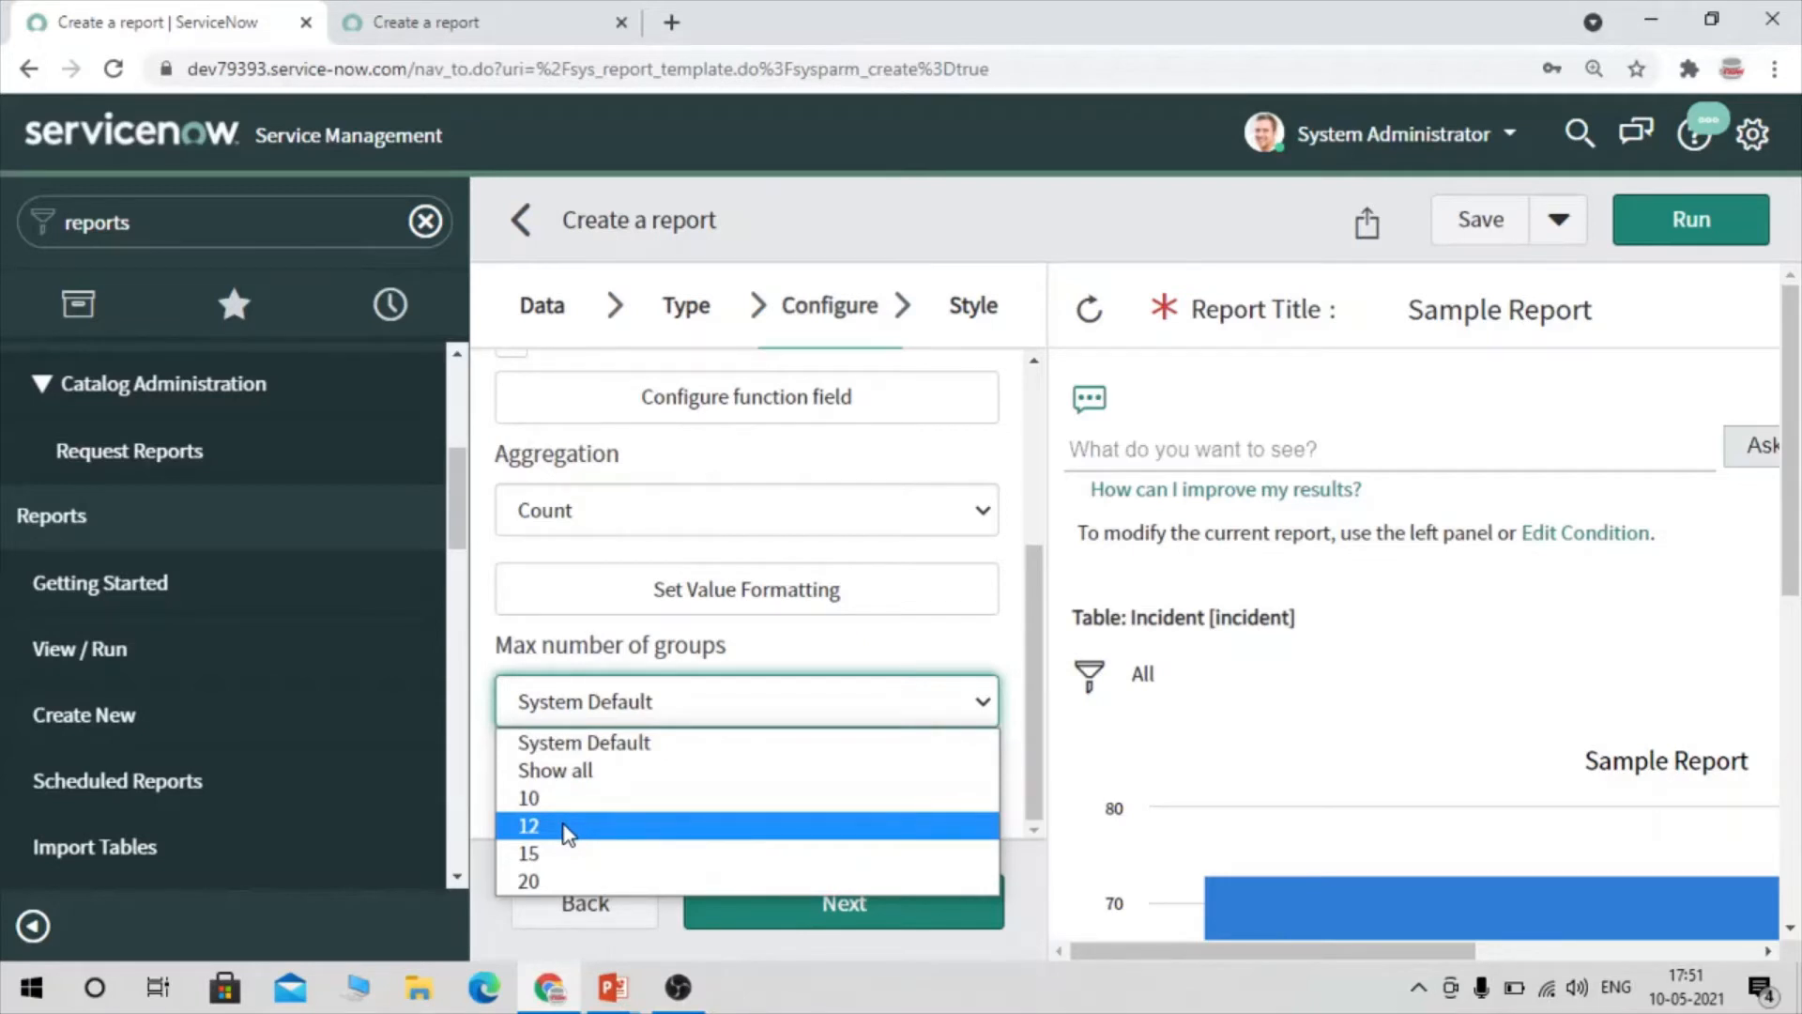
click(1029, 656)
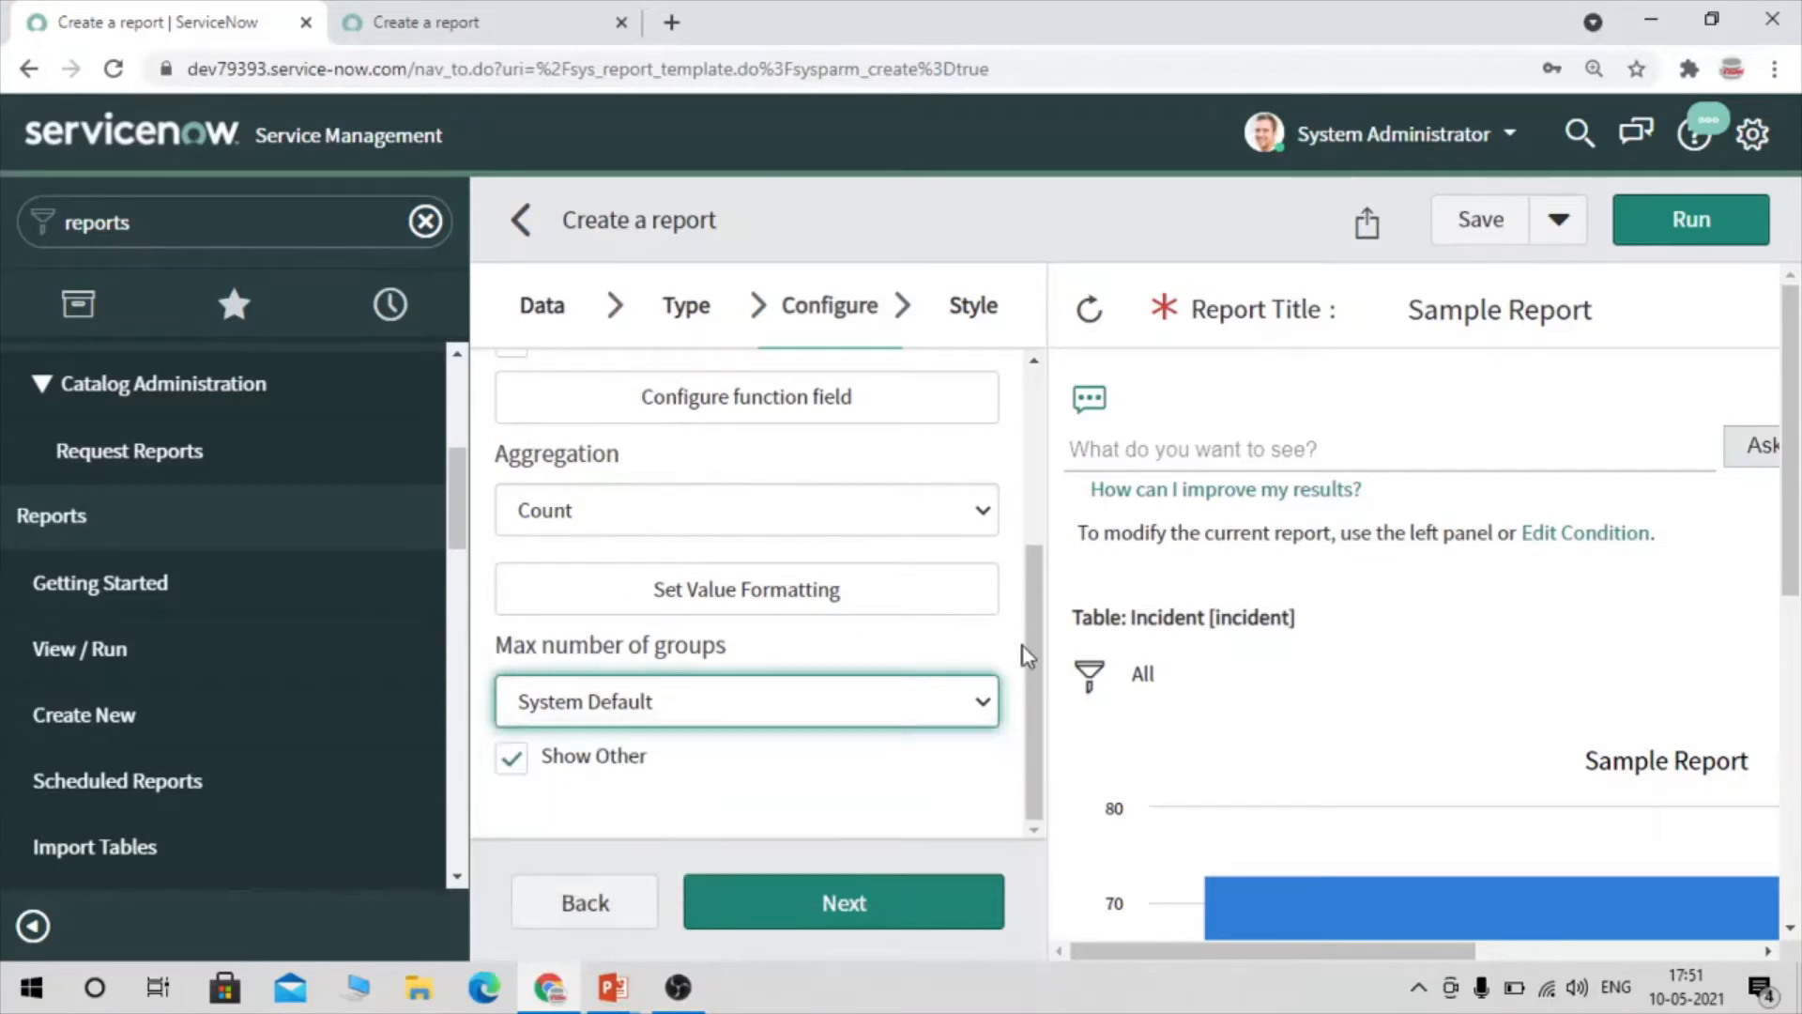
scroll(838, 706, up, 3)
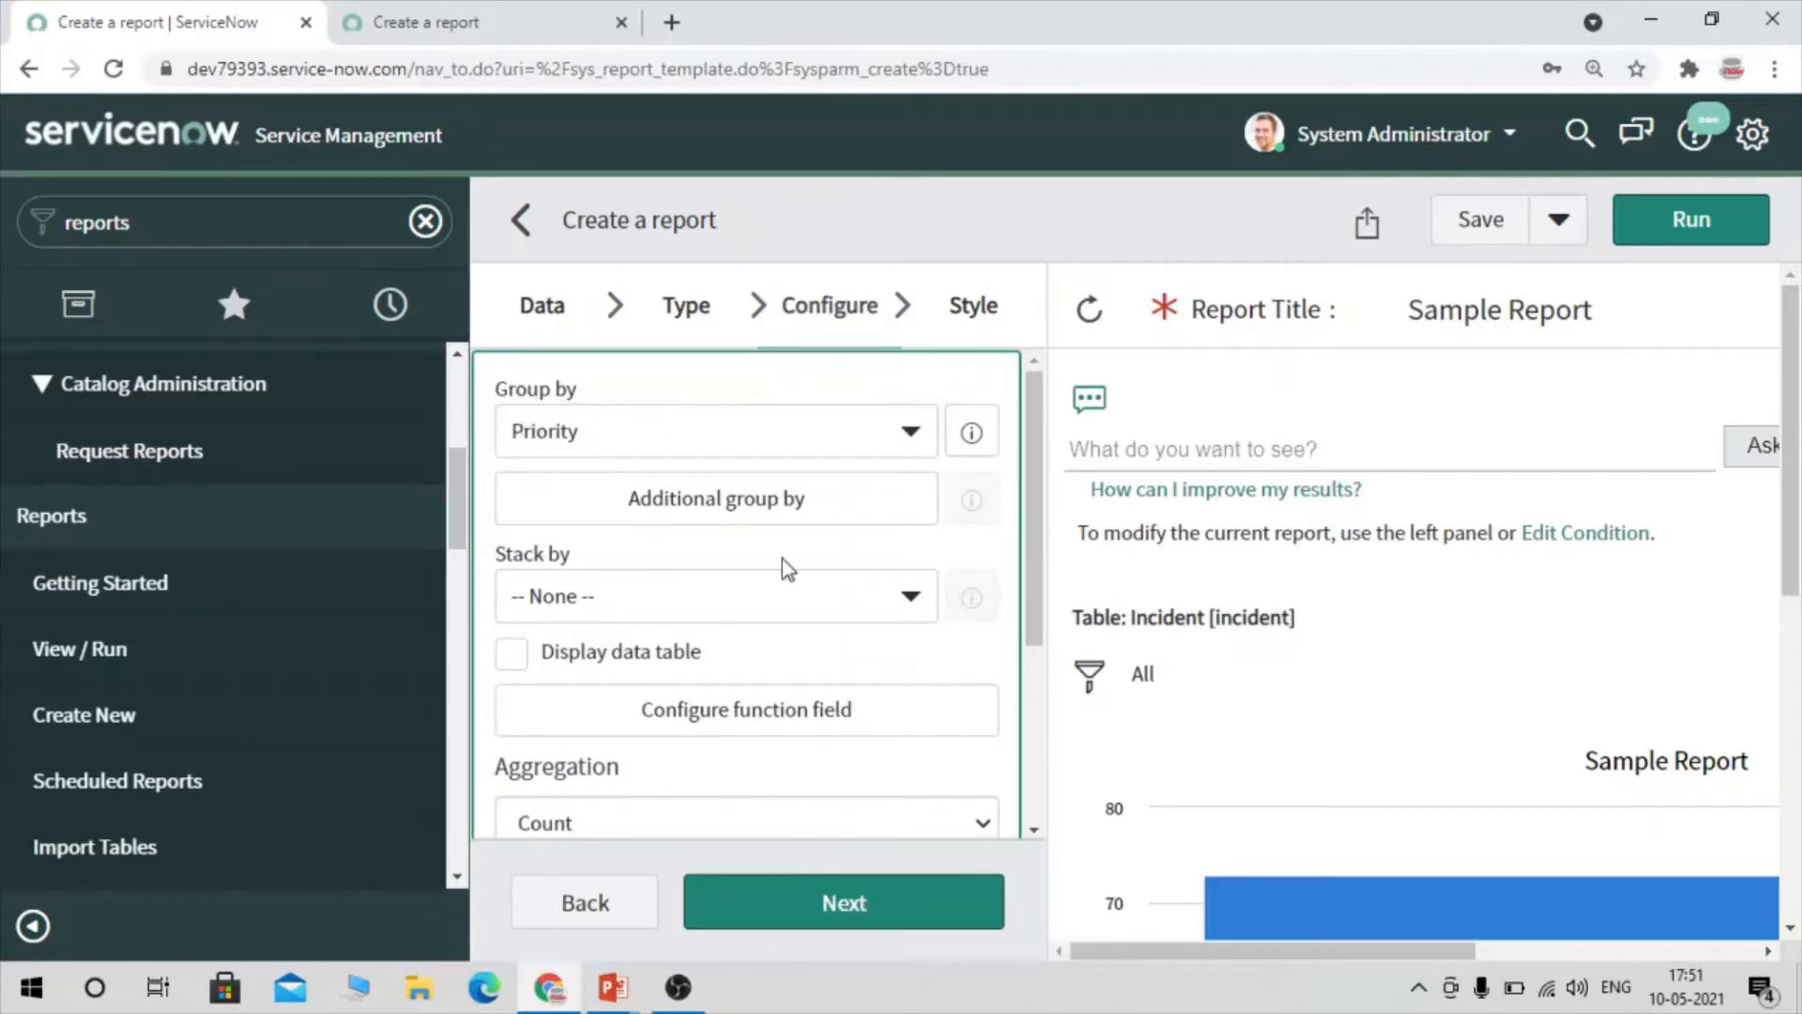
Continue to the report's style settings and review the General, Title and Axis options
click(827, 902)
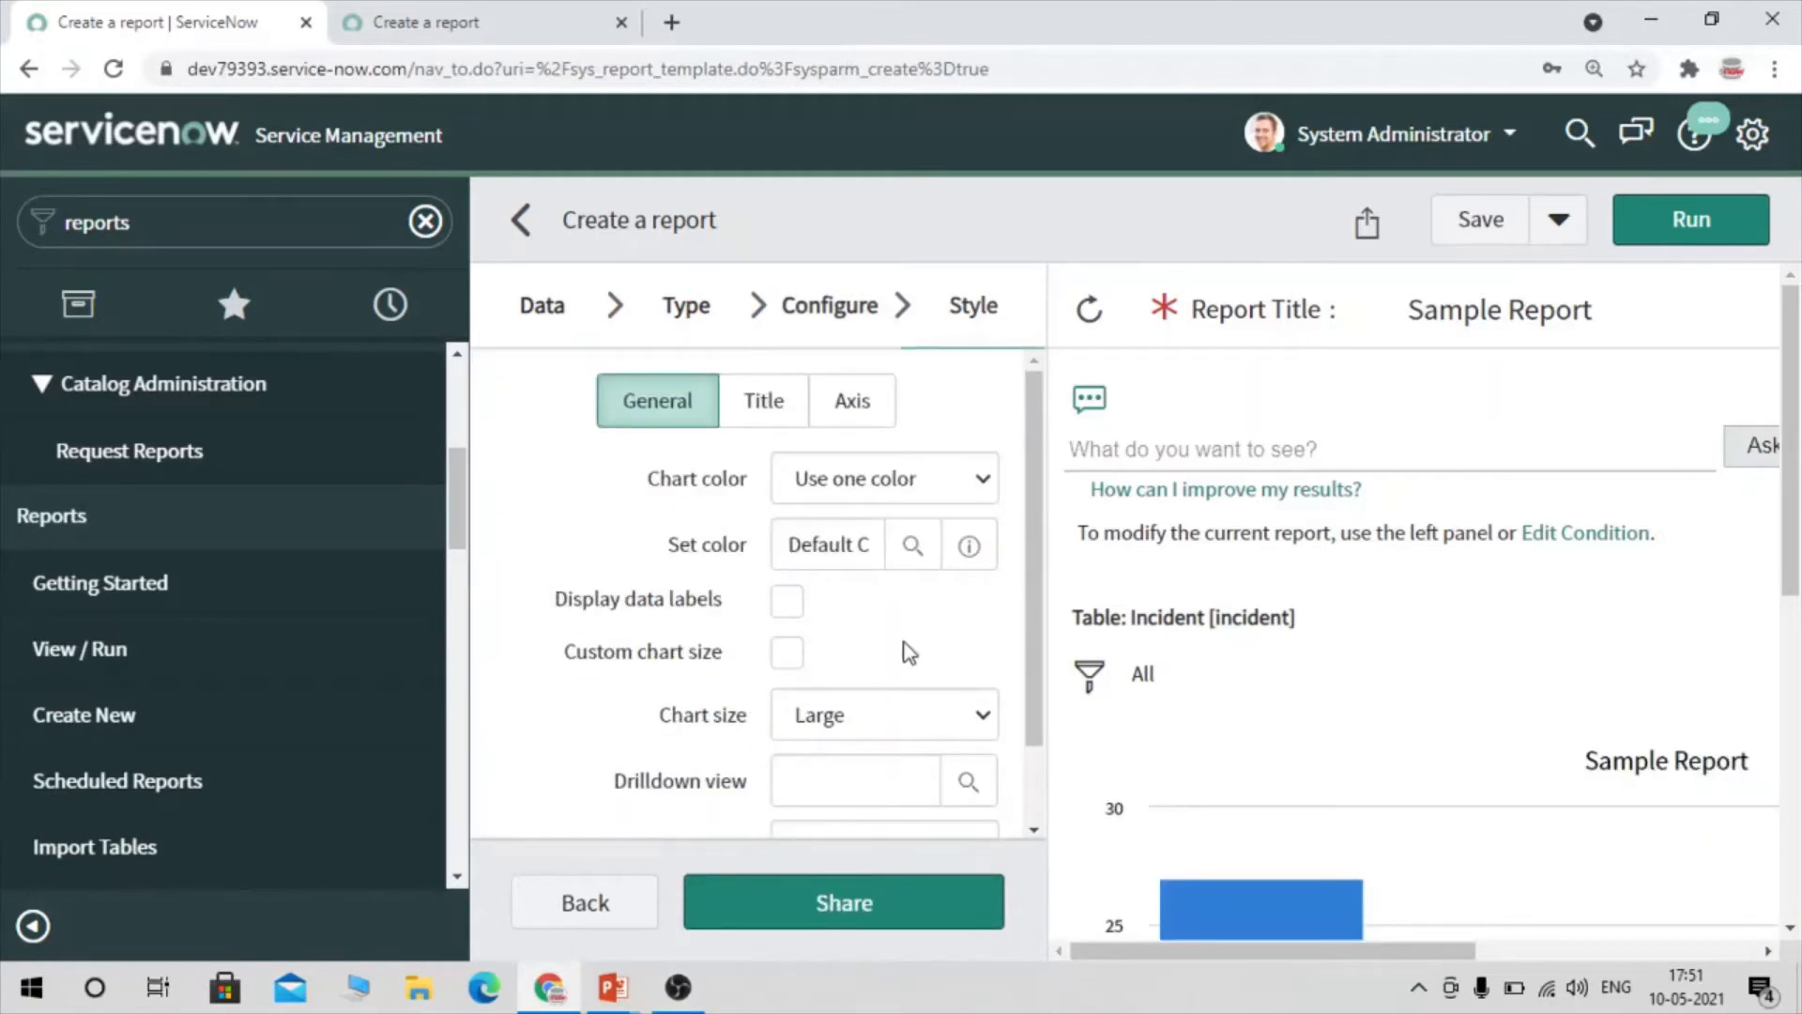
scroll(909, 653, down, 2)
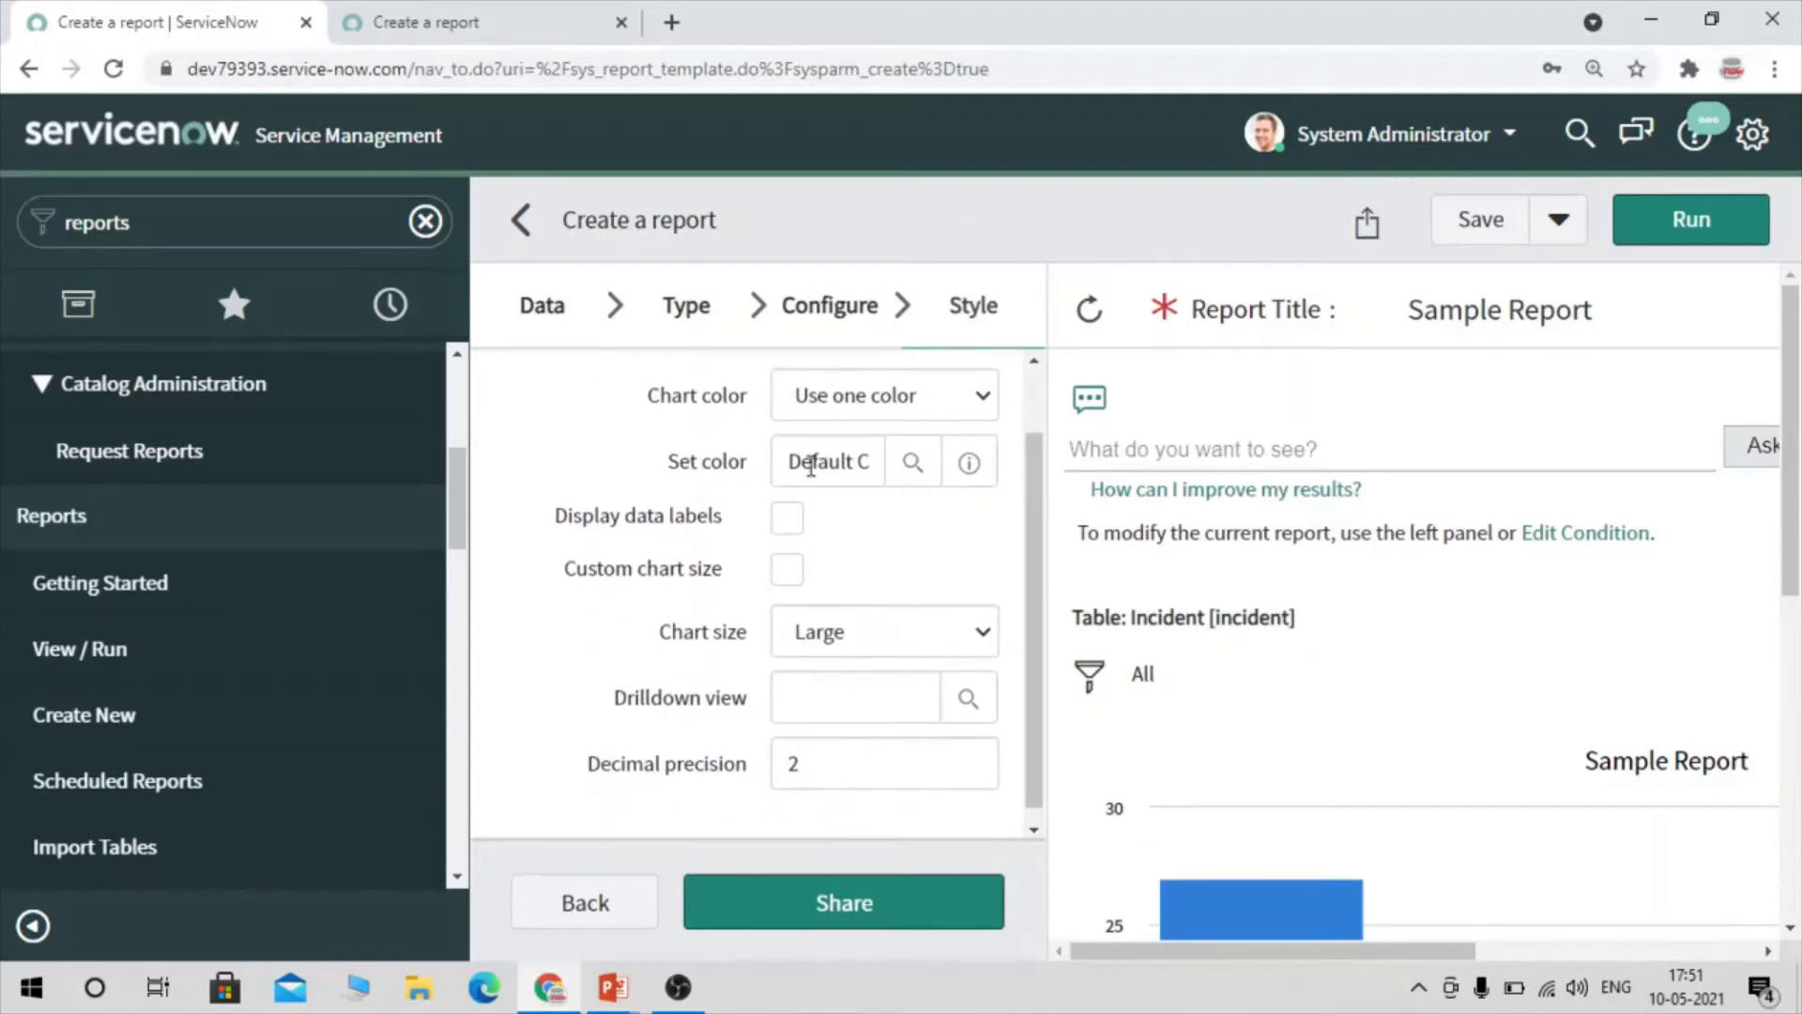
scroll(810, 466, up, 2)
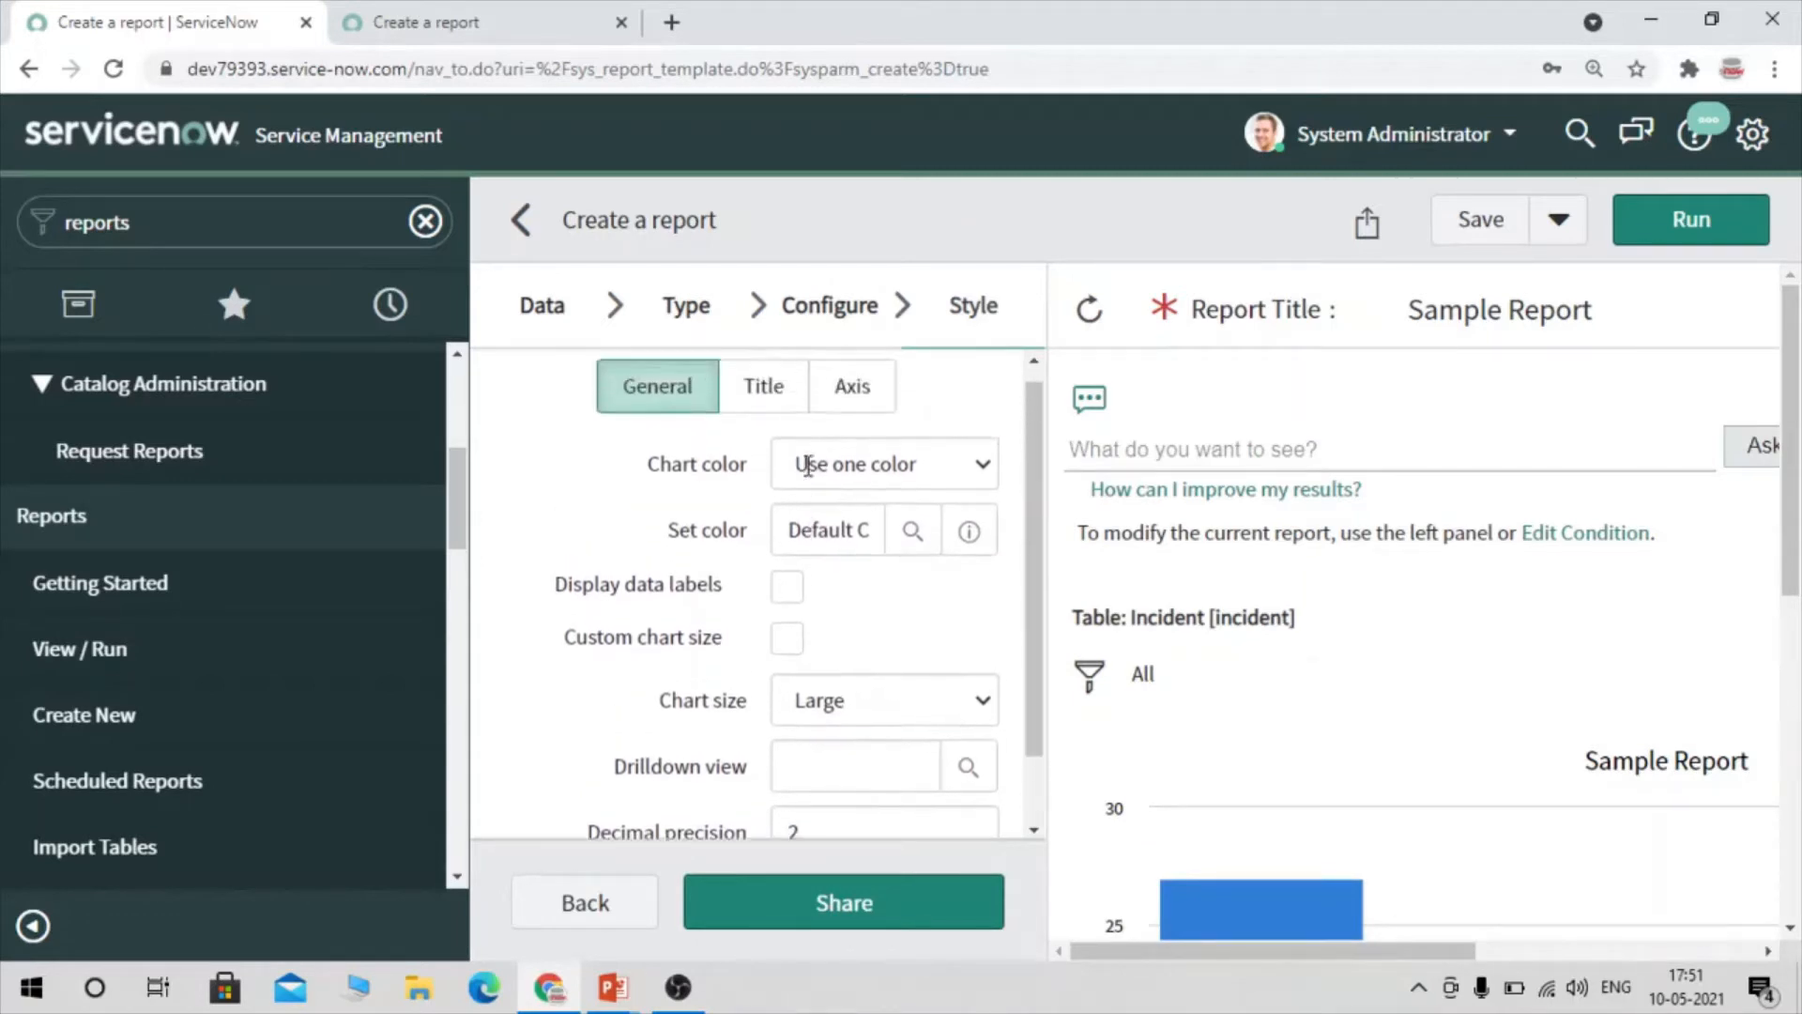
click(775, 416)
click(853, 413)
click(684, 422)
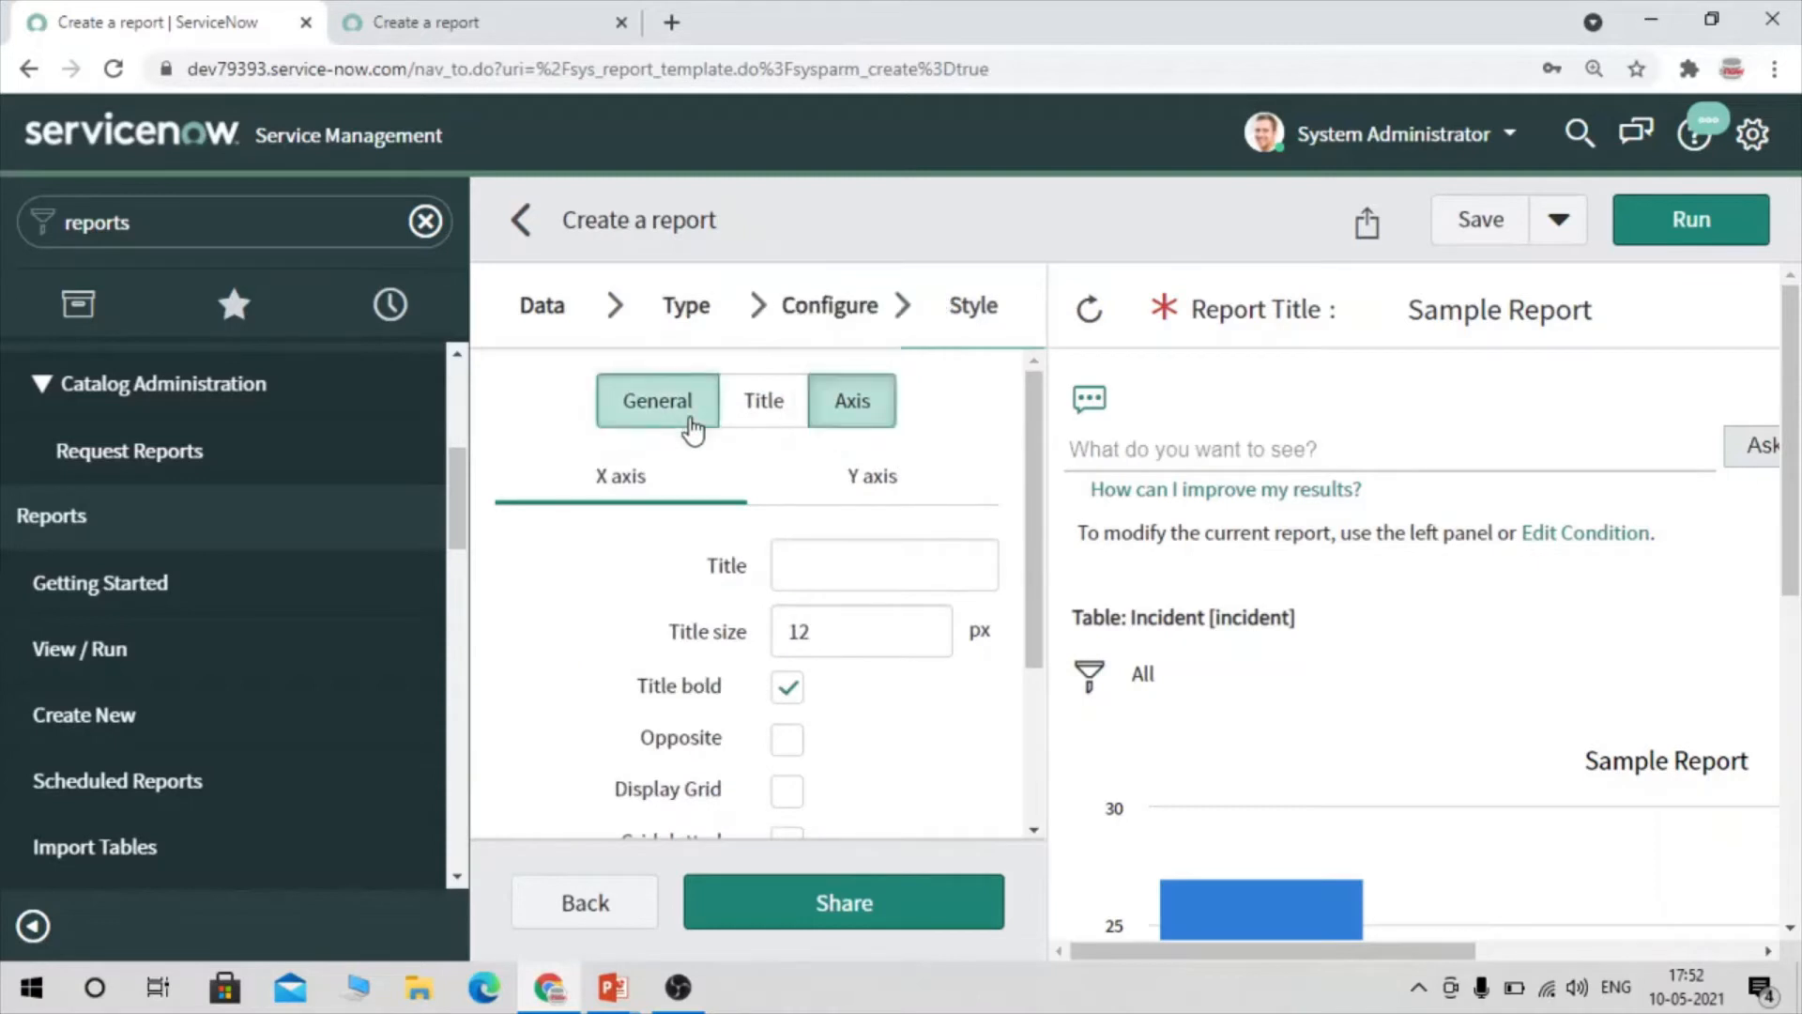
scroll(857, 616, down, 2)
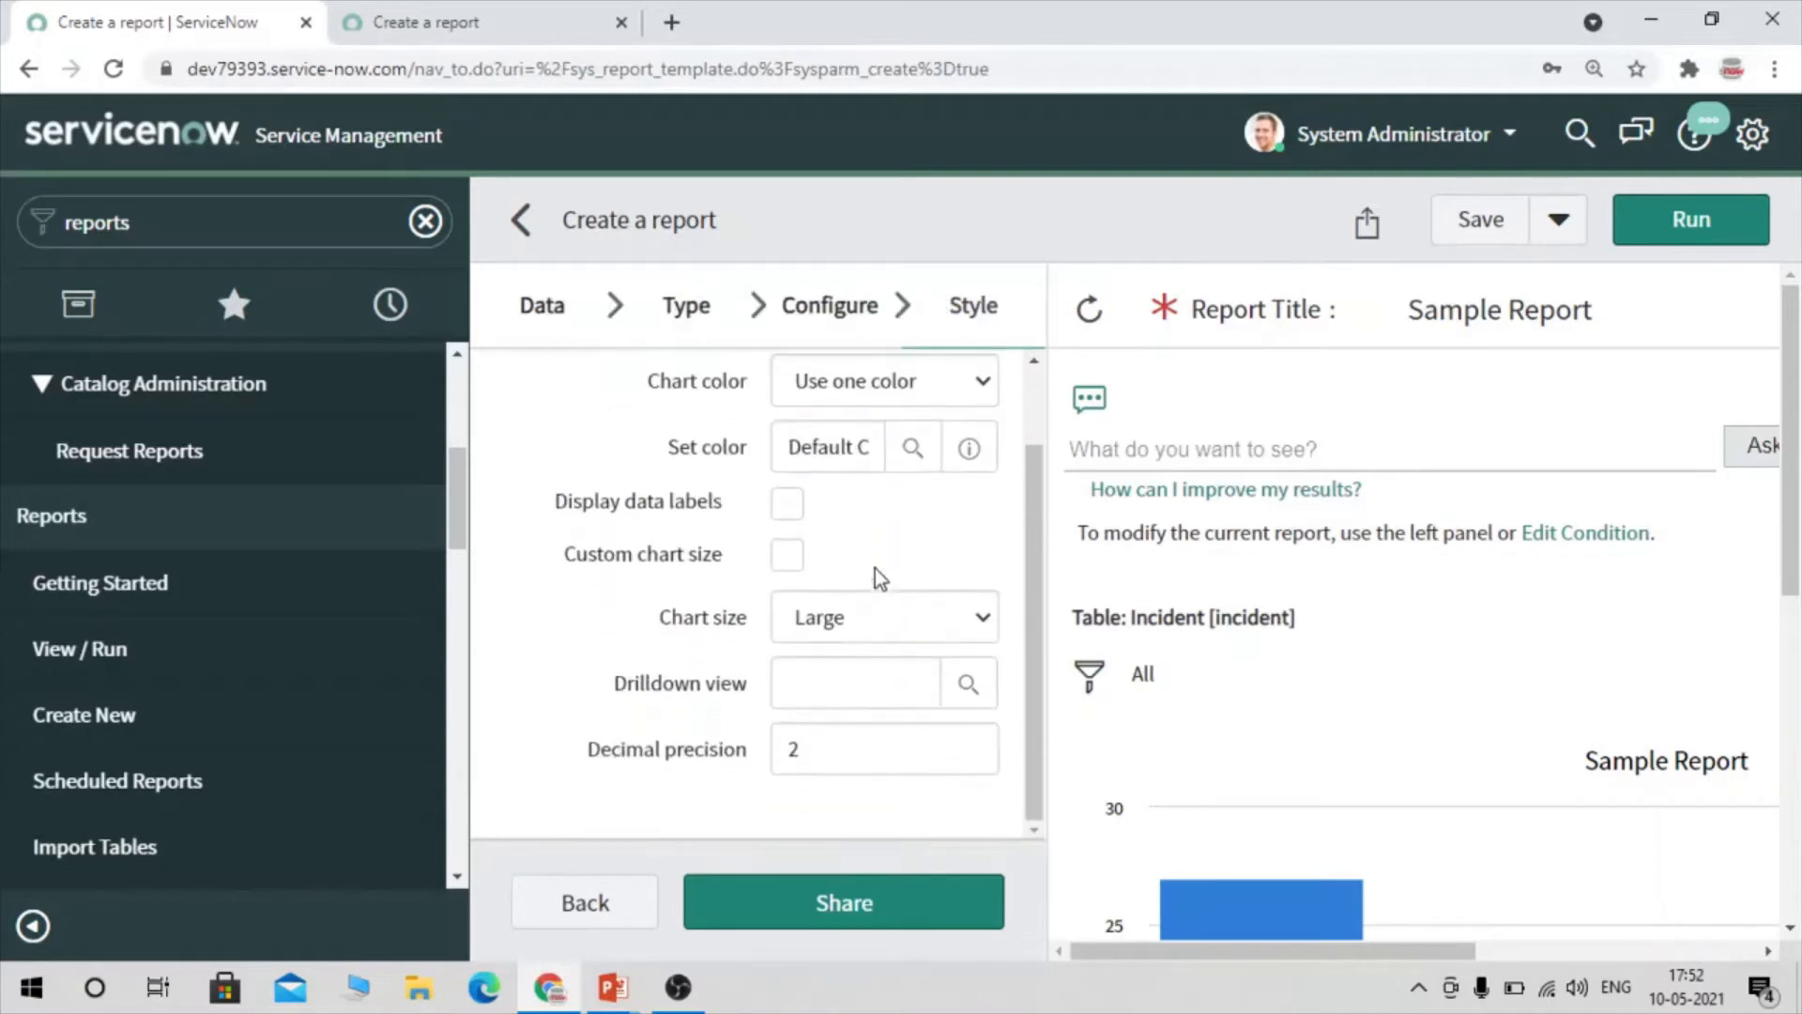
scroll(888, 616, up, 2)
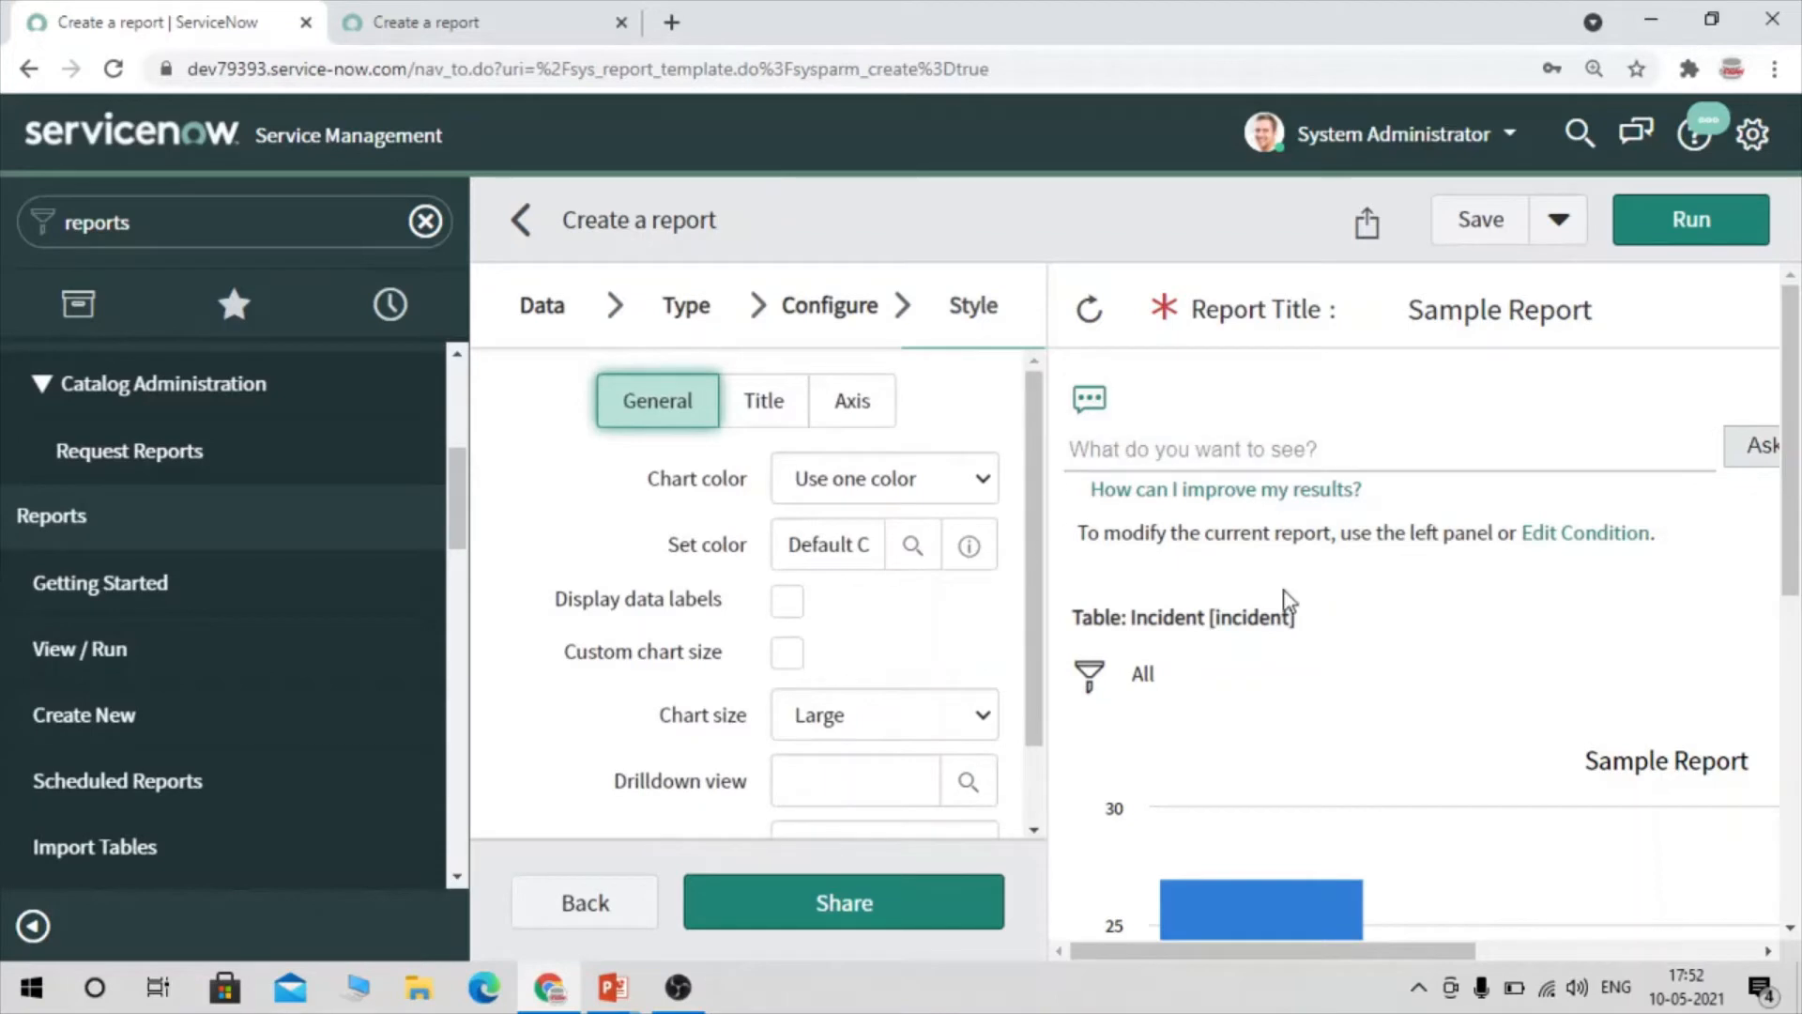
Reduce the browser zoom so more of the report preview fits, and examine the bar chart of incidents by priority
scroll(1286, 601, right, 3)
scroll(1286, 600, left, 3)
scroll(1398, 601, down, 2)
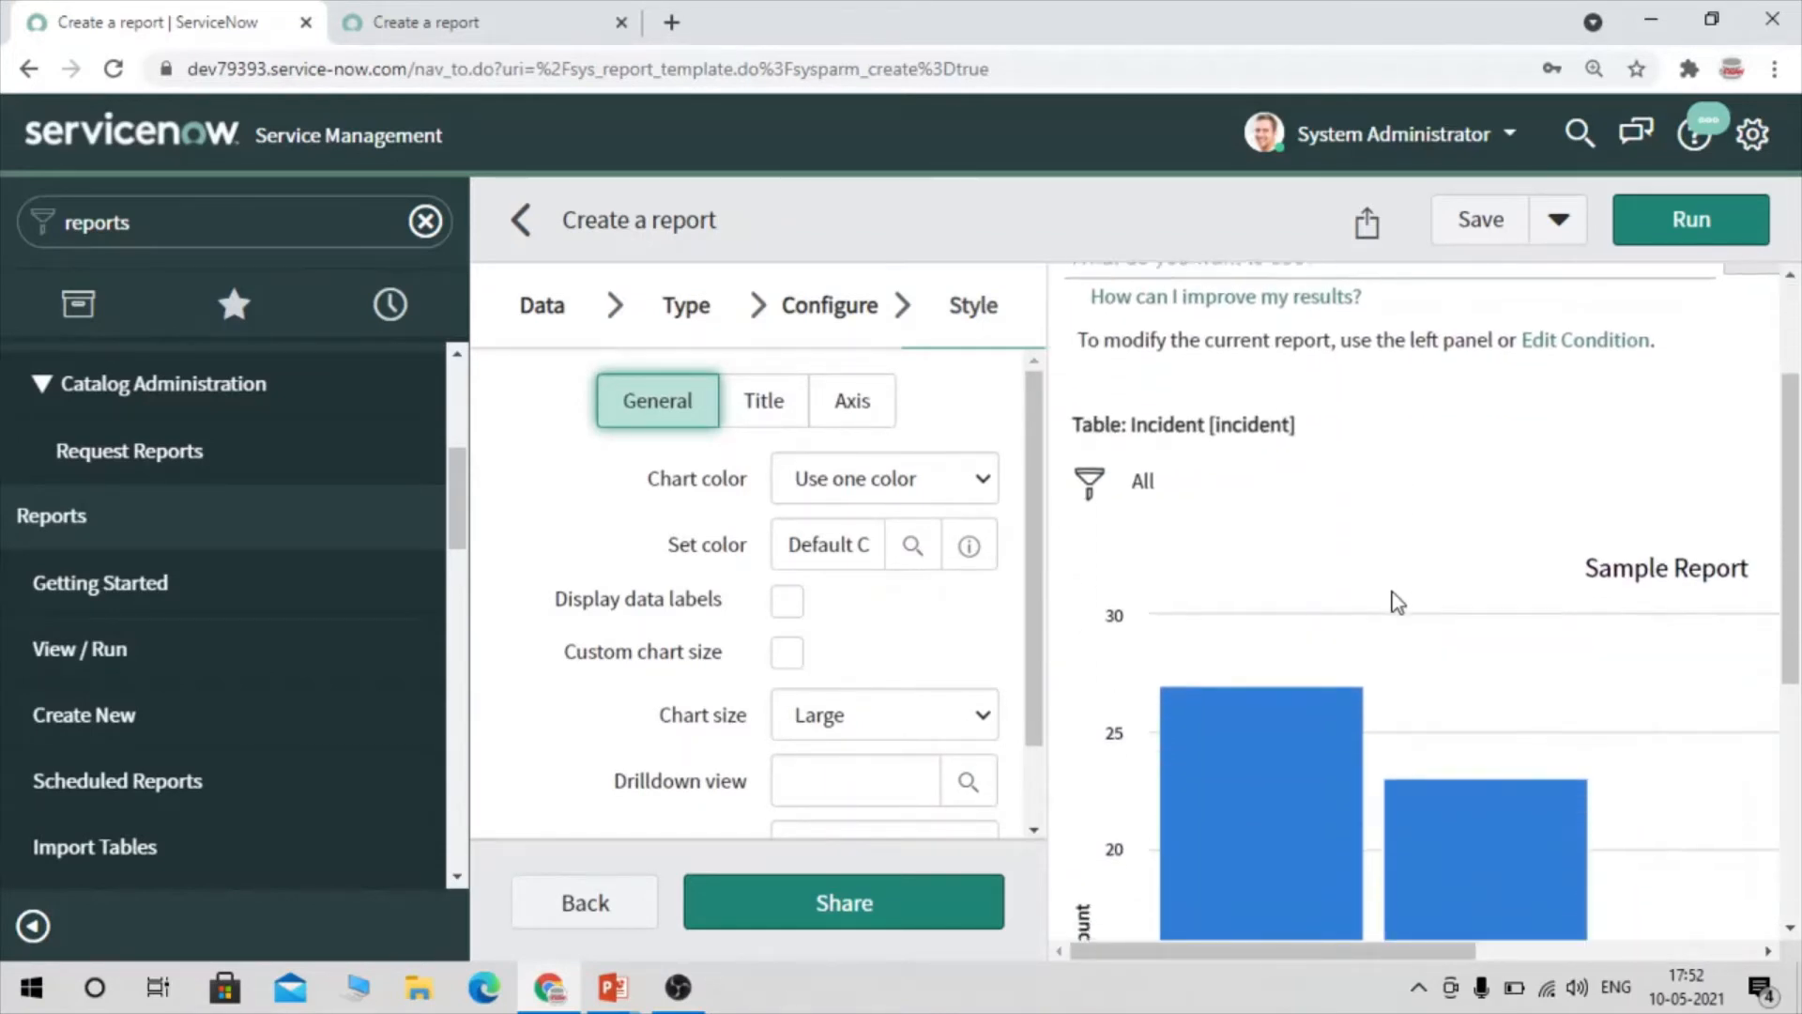
scroll(1398, 601, up, 2)
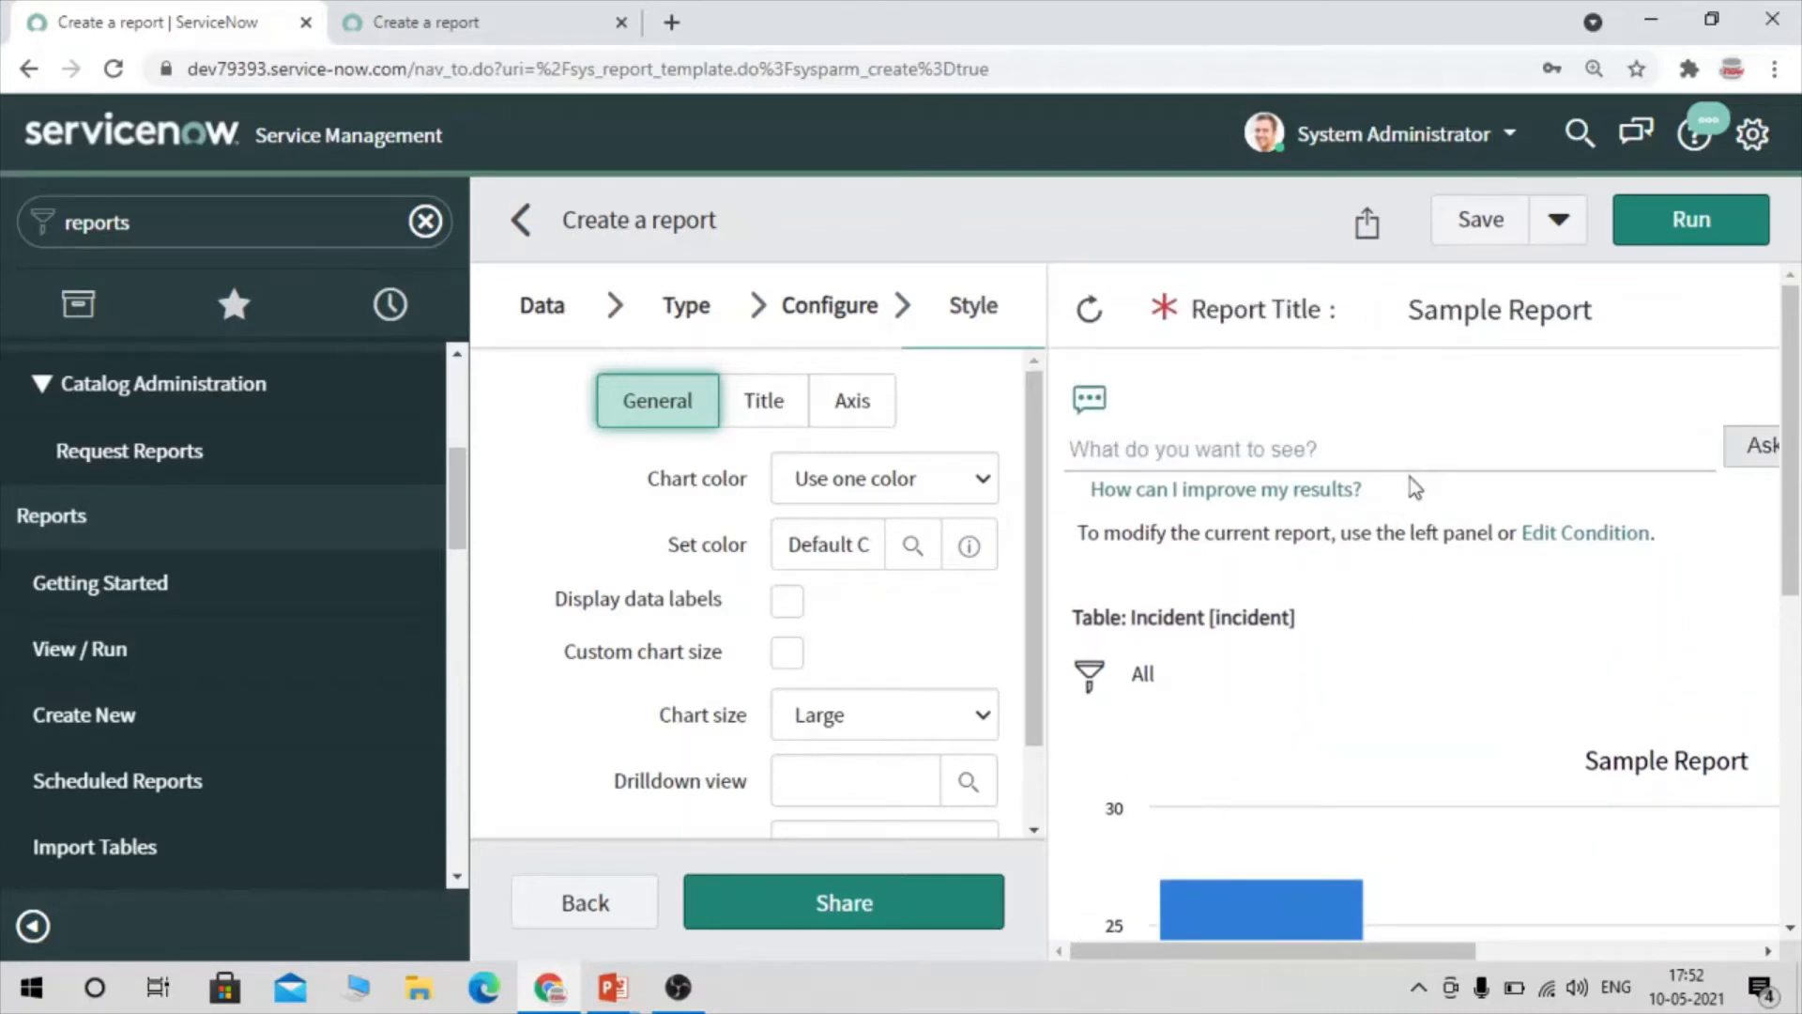
click(1594, 69)
click(1488, 125)
click(1488, 125)
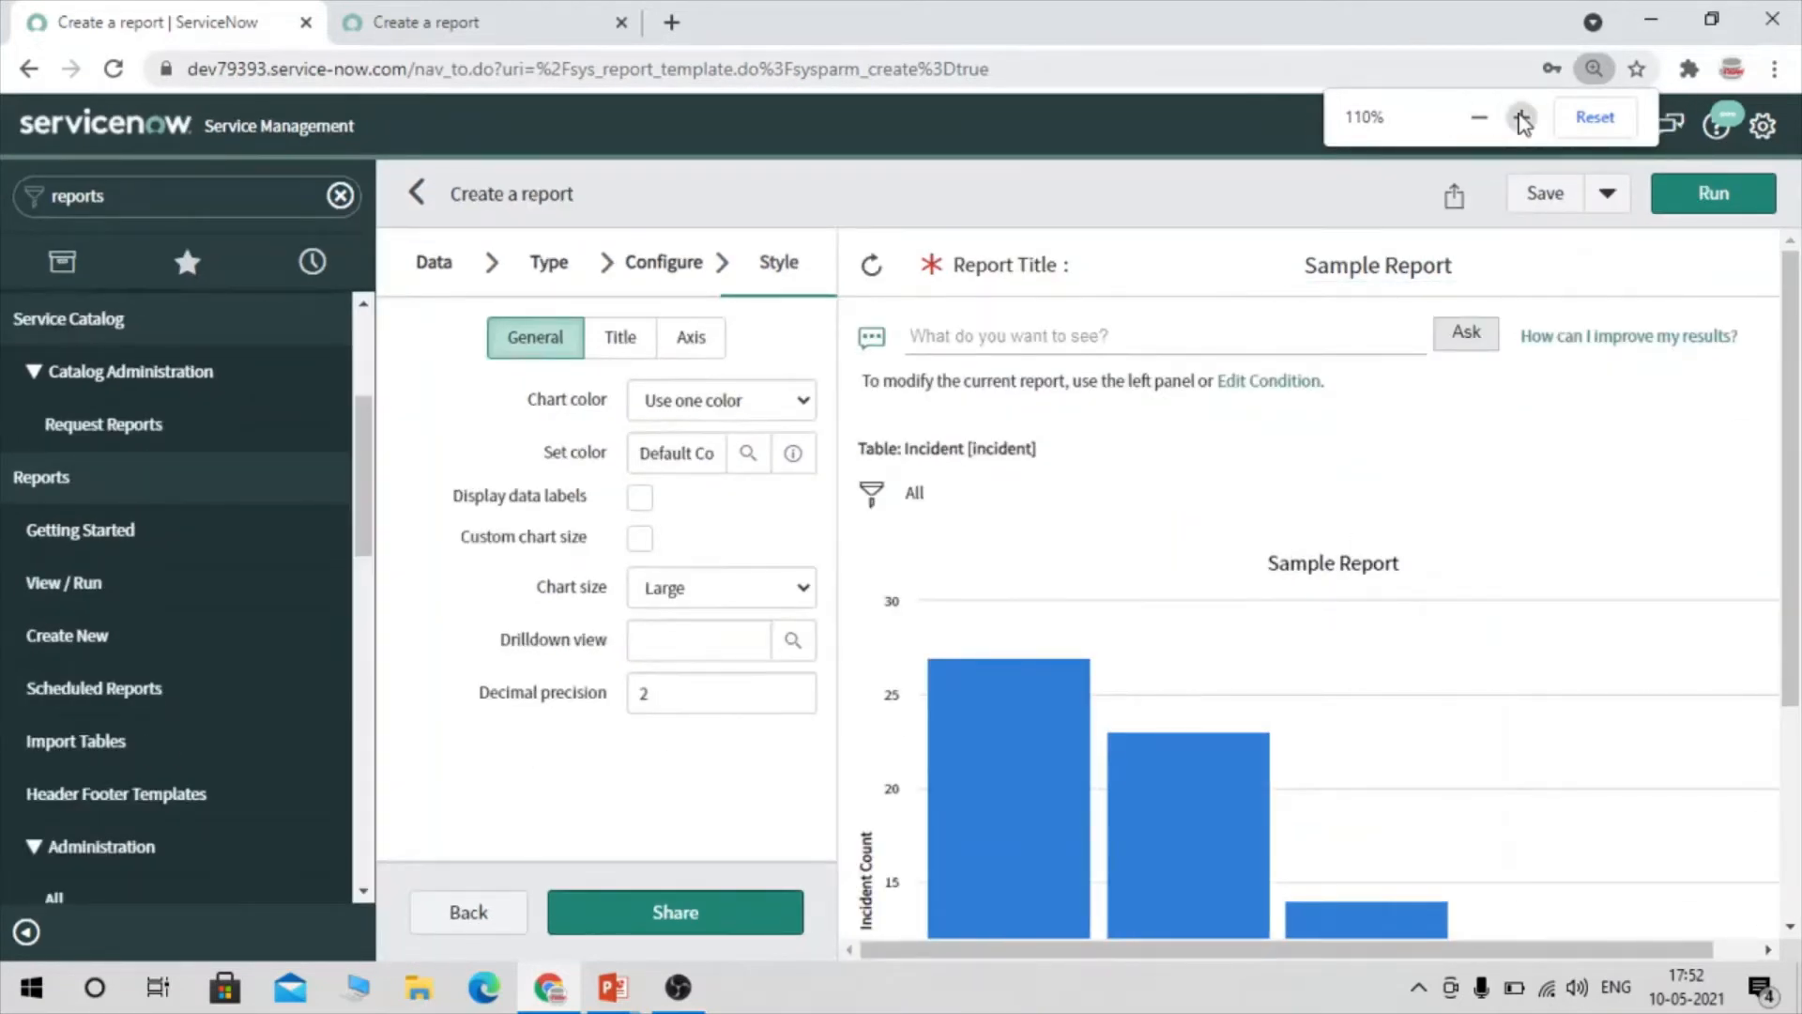
click(1522, 121)
scroll(1564, 454, down, 2)
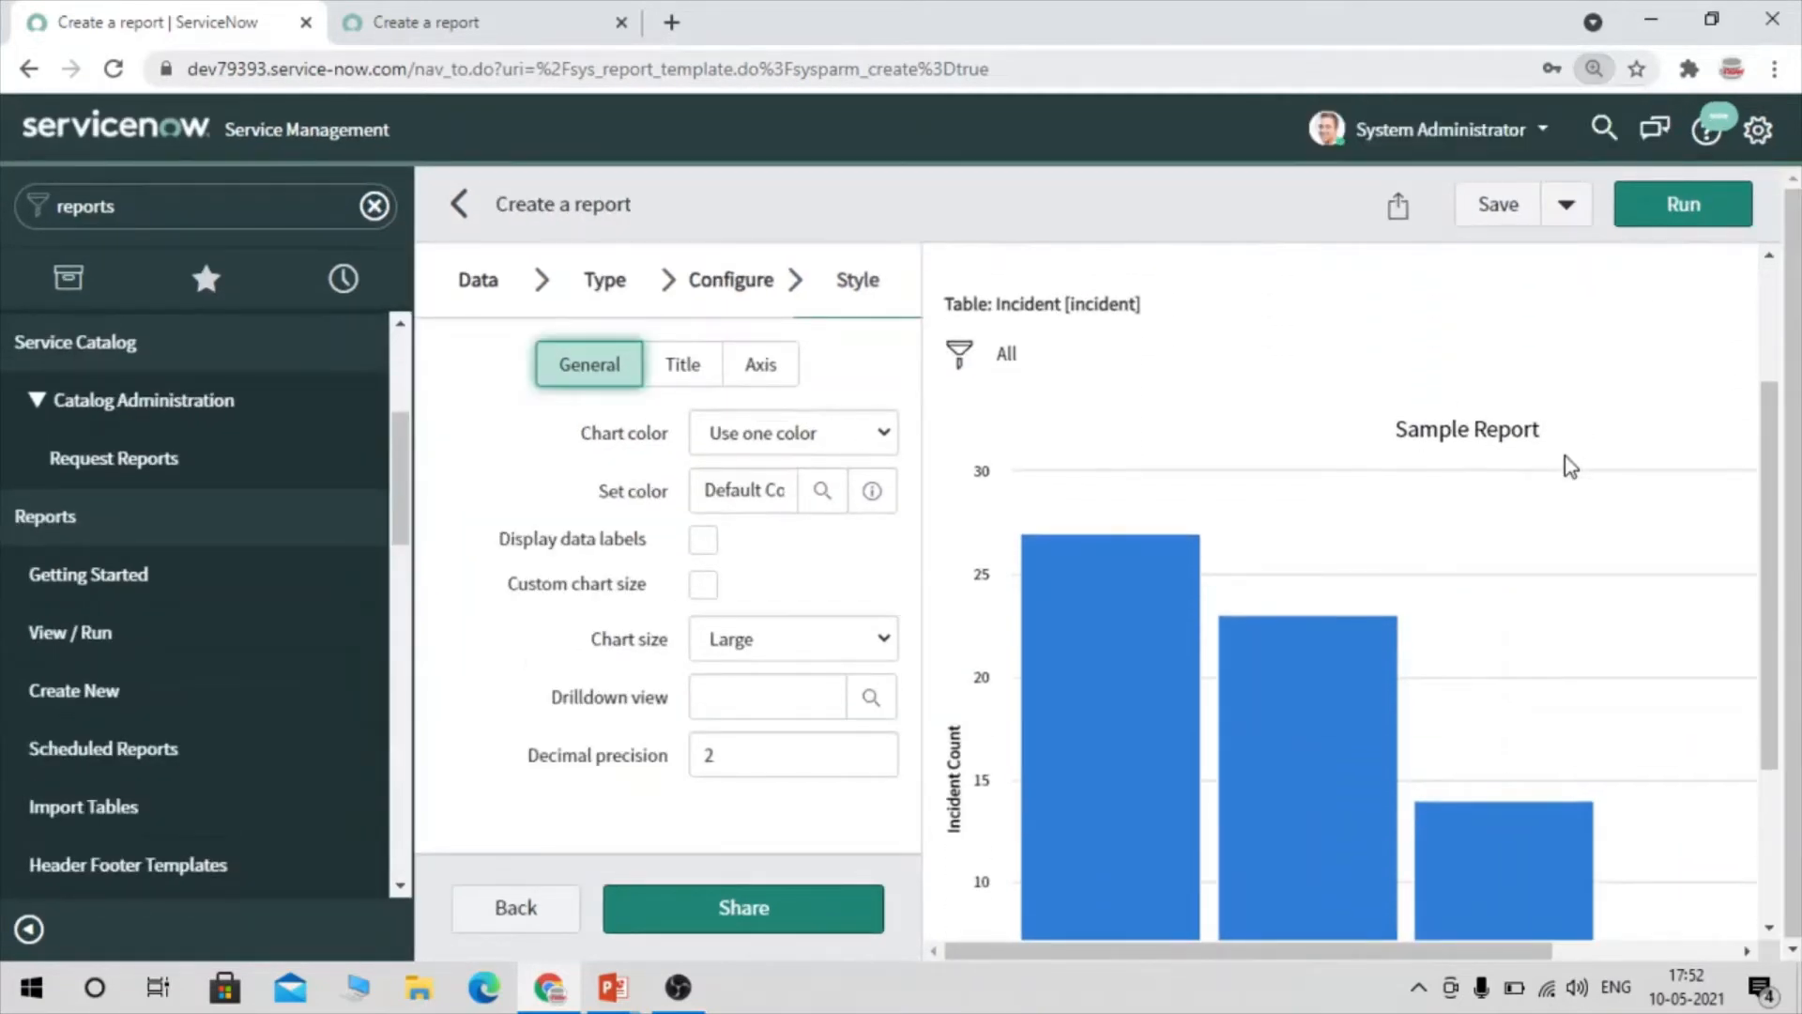
scroll(1565, 456, up, 2)
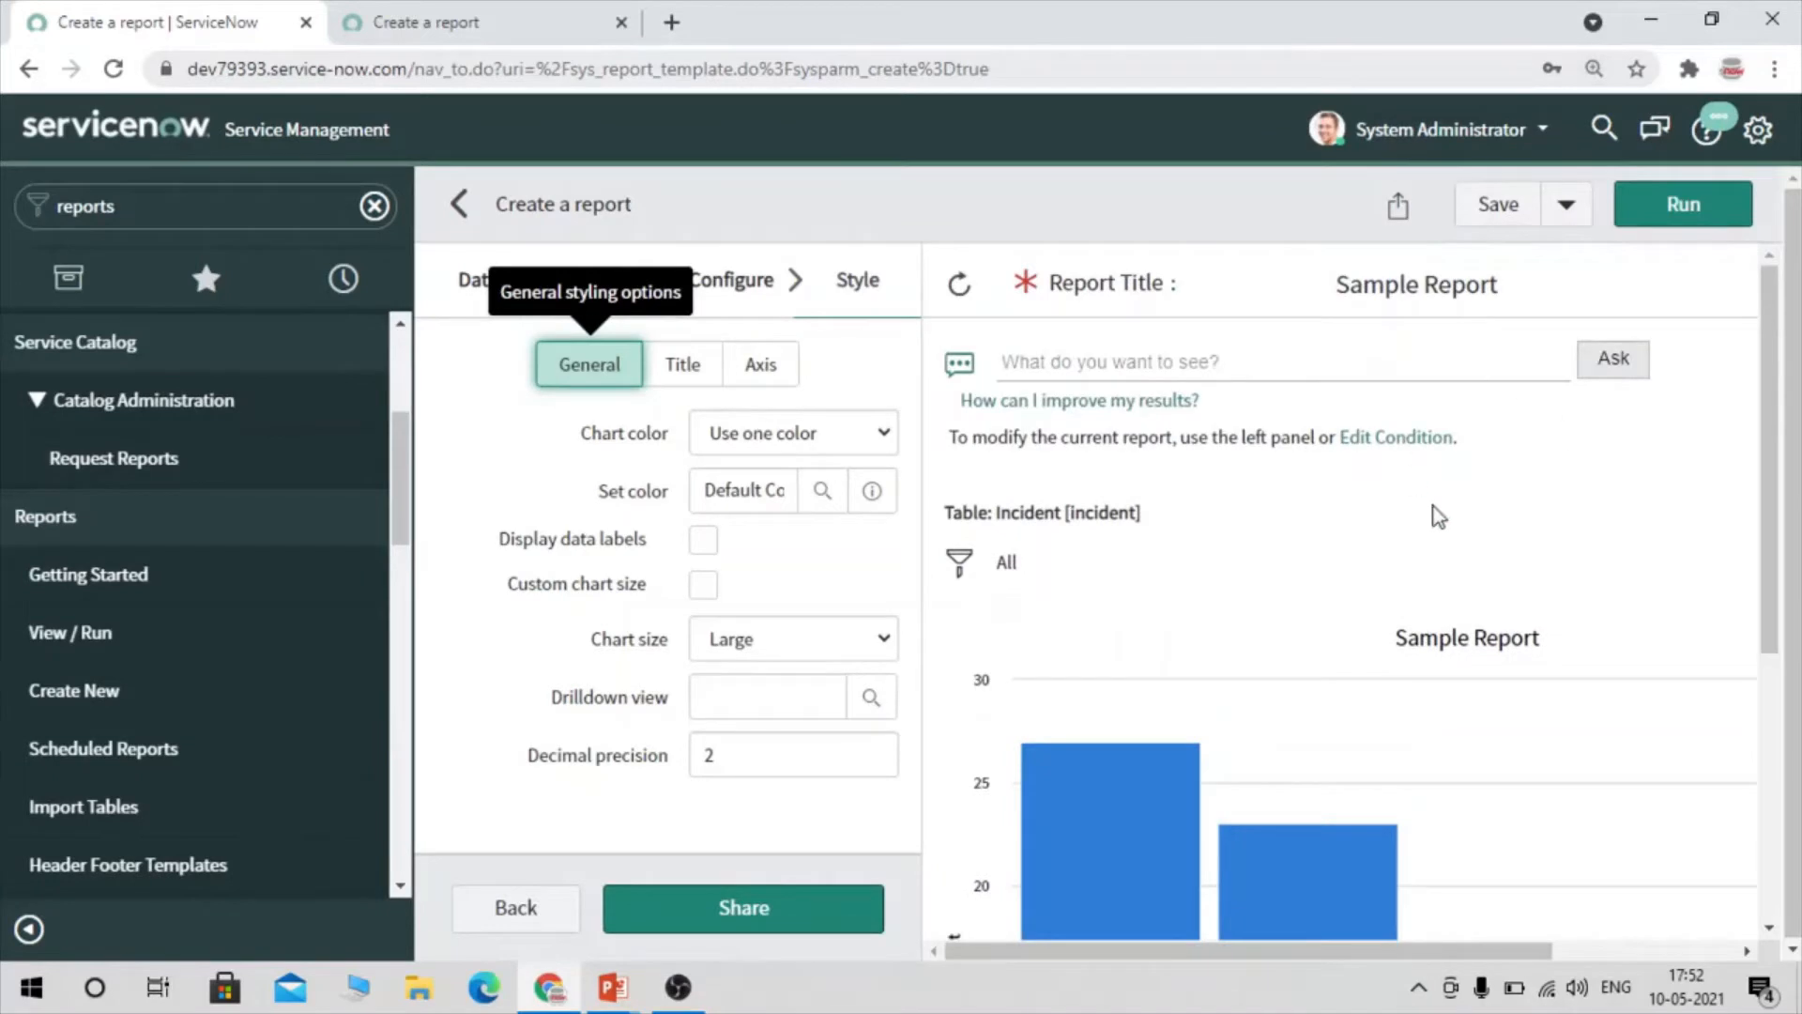
scroll(1440, 516, down, 5)
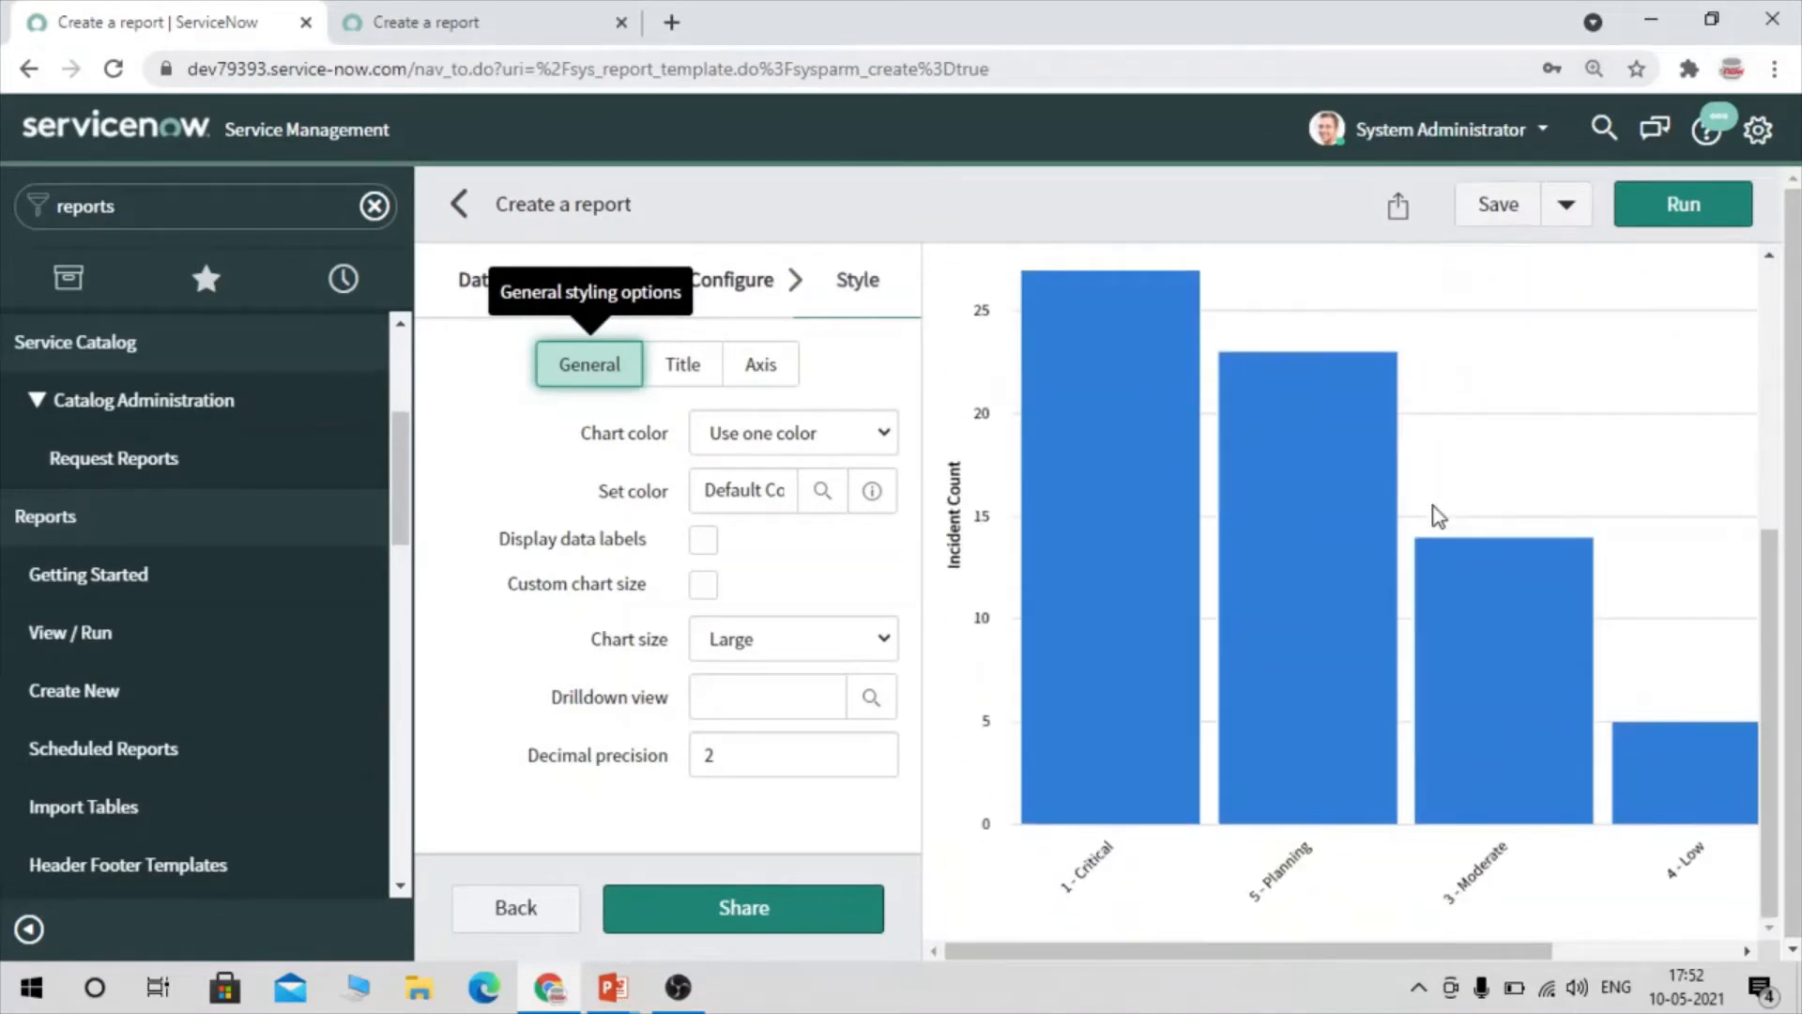
scroll(1377, 512, up, 5)
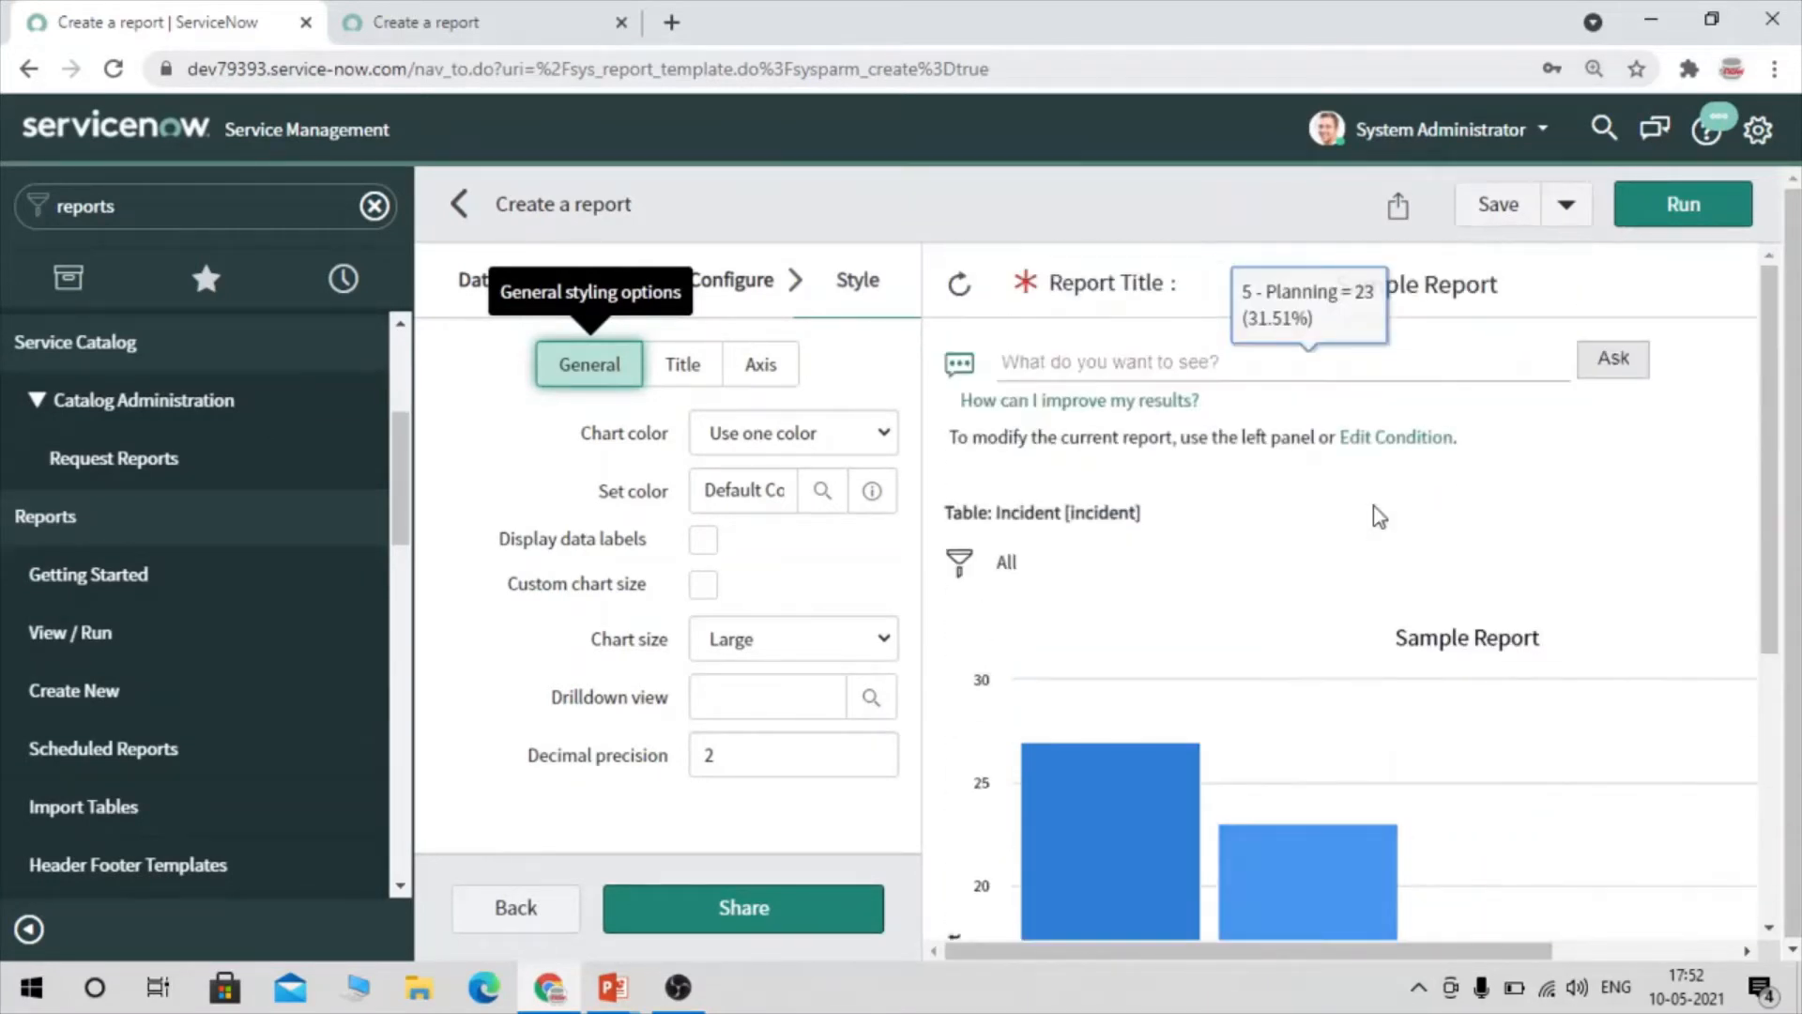
Filter the report with the condition Active is true and run it
click(973, 566)
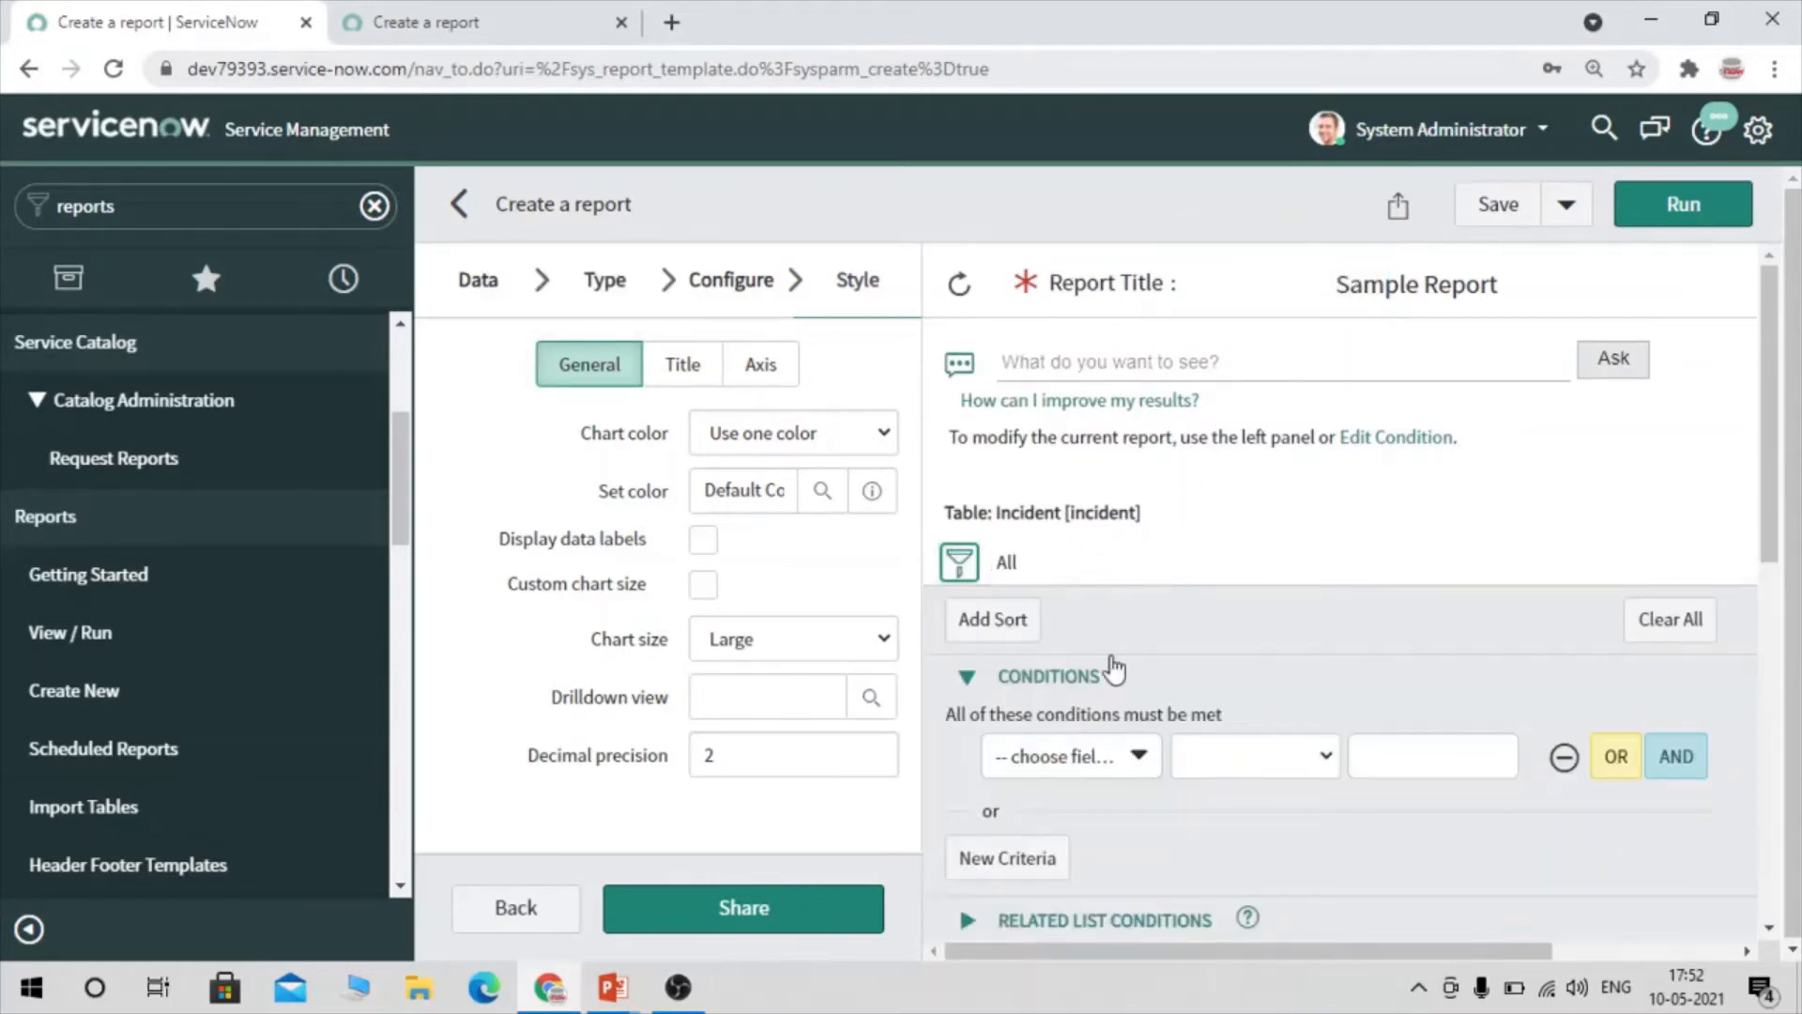
scroll(1112, 665, down, 2)
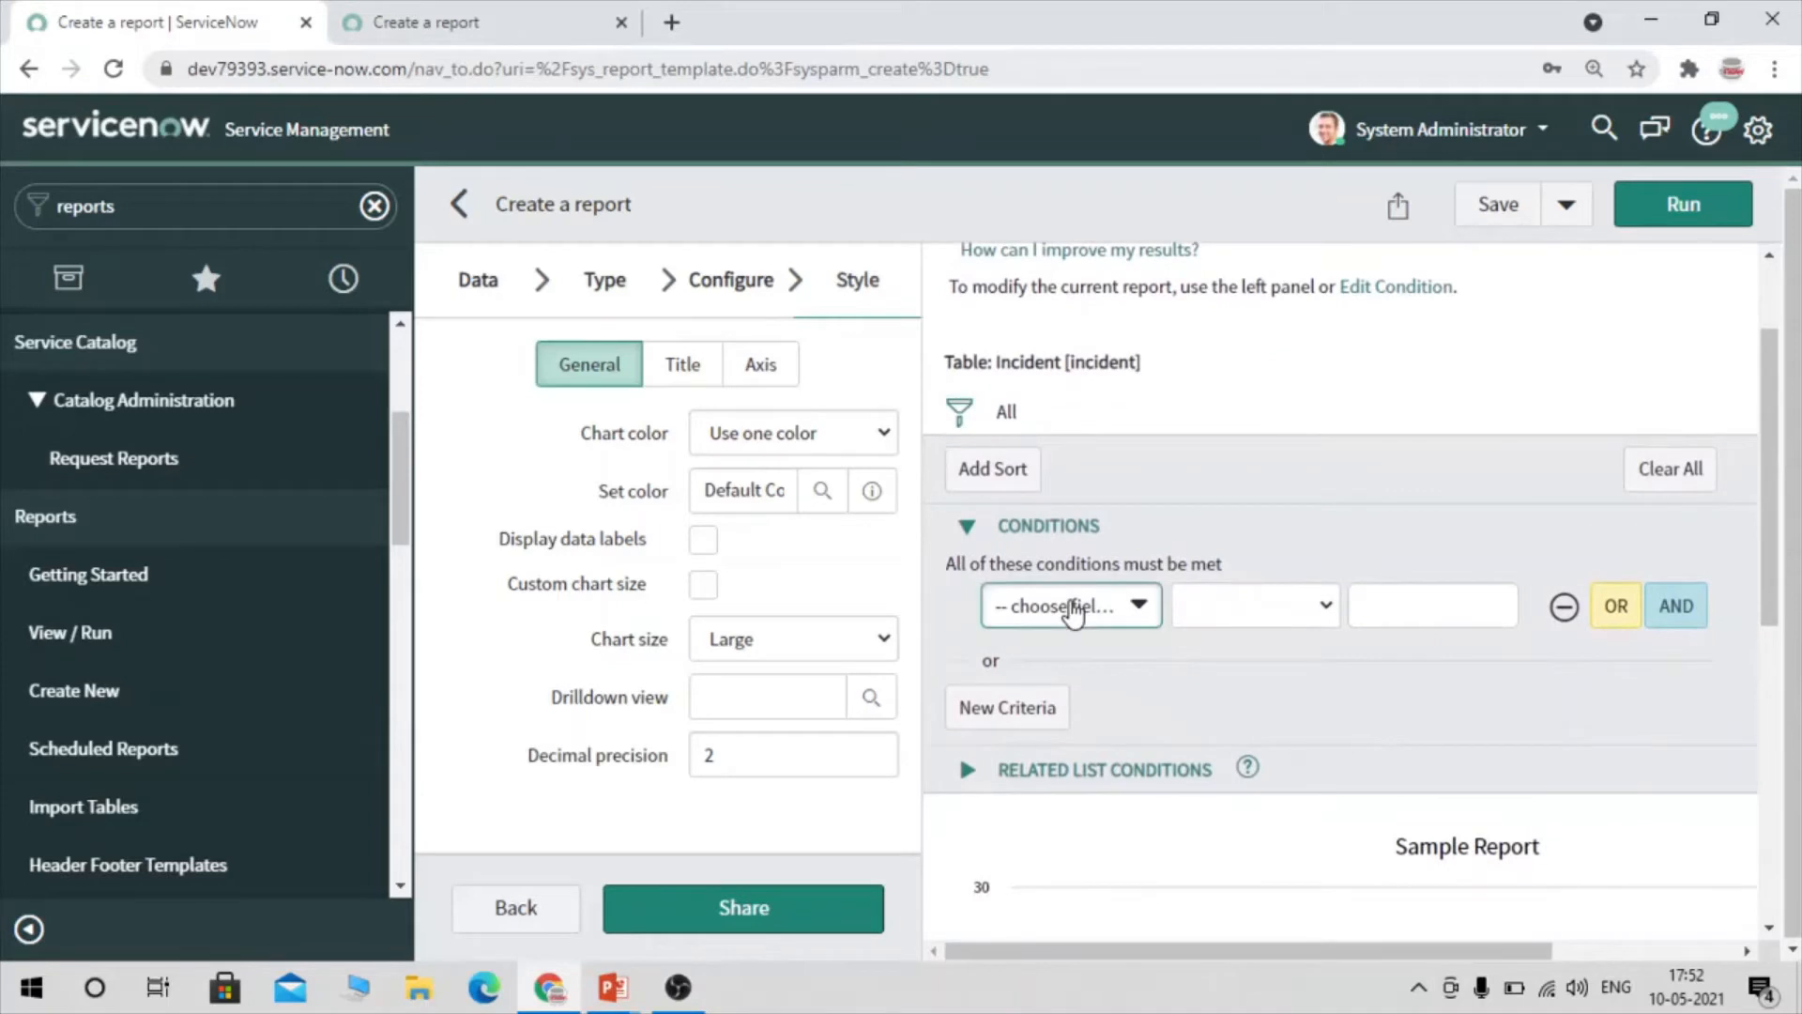
click(1073, 612)
text(ac)
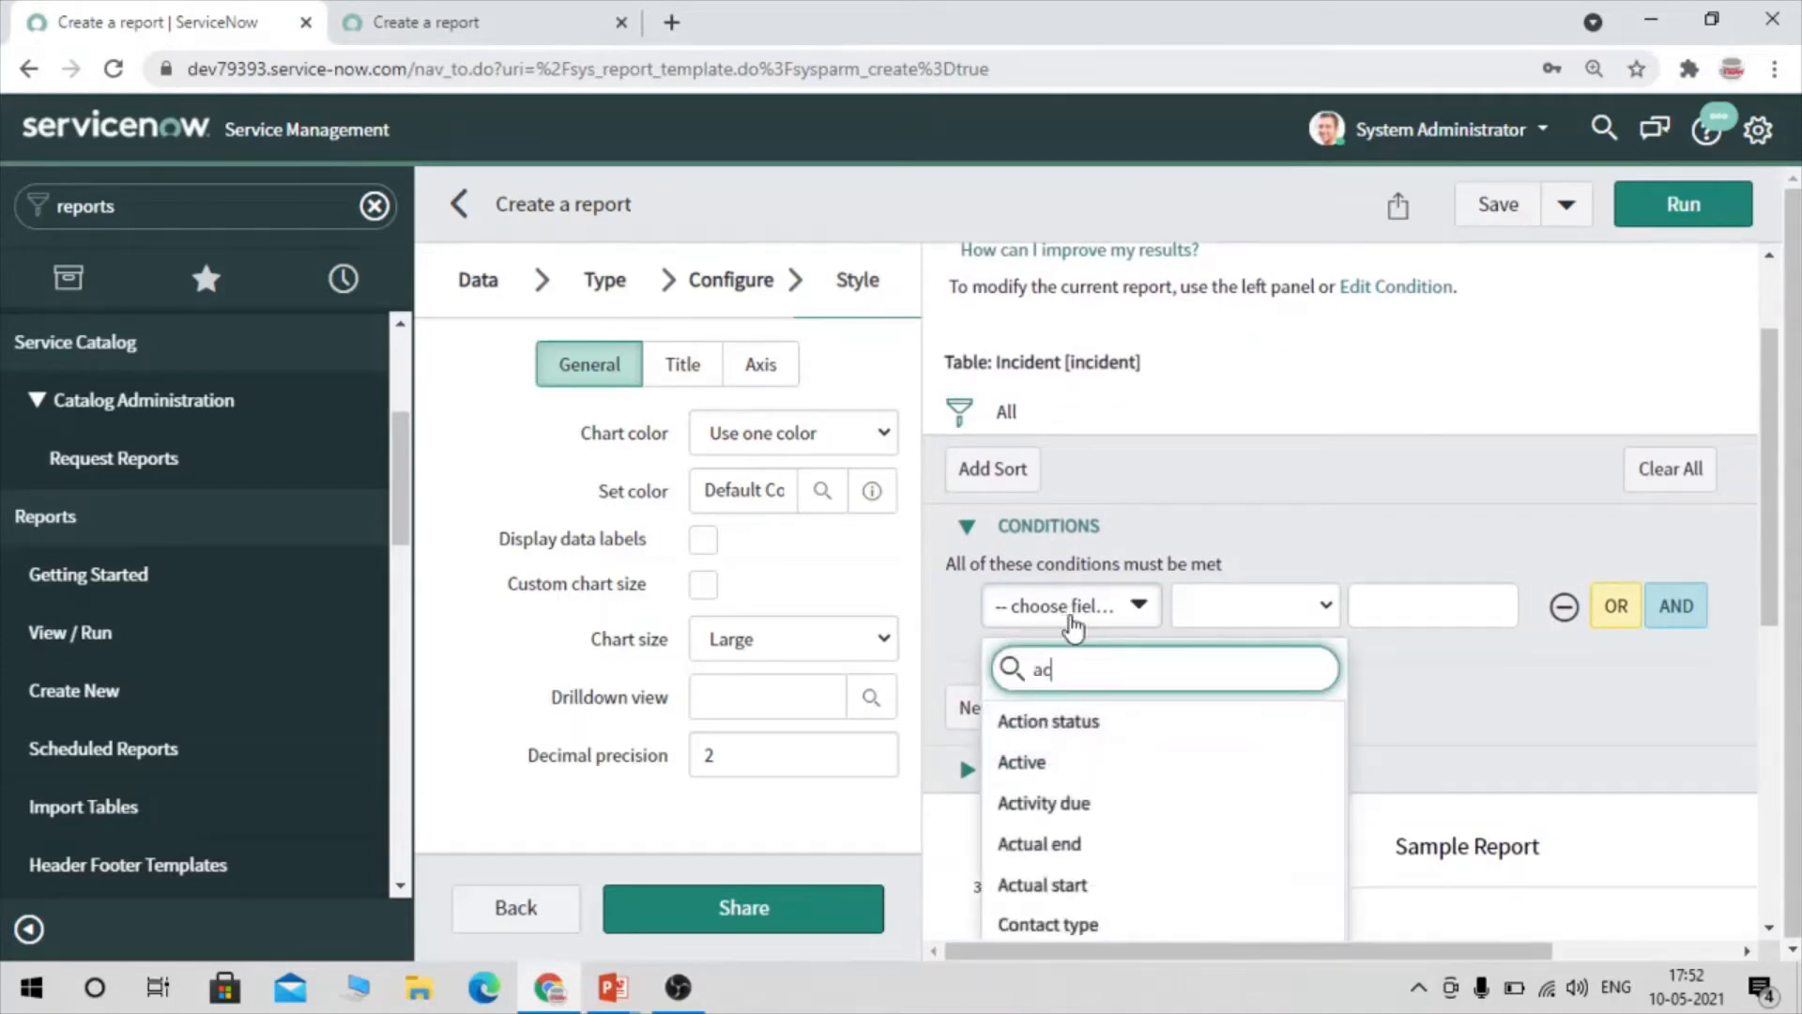
click(1050, 763)
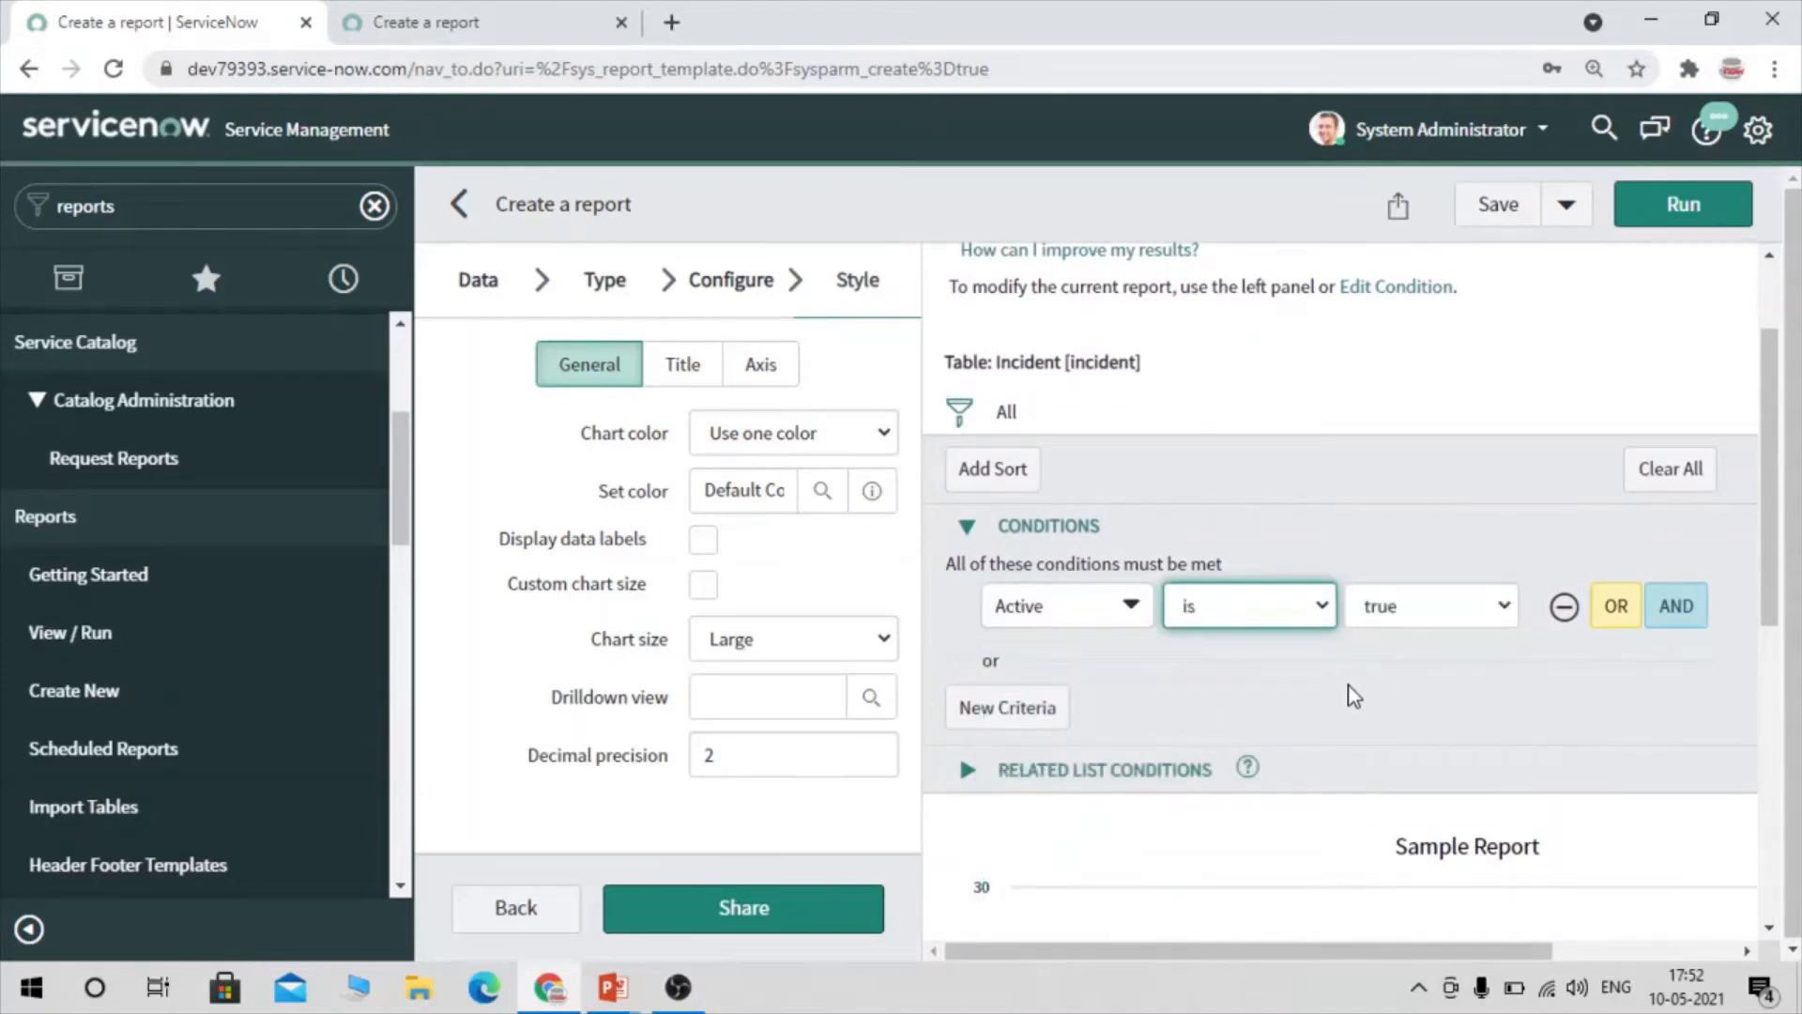
click(1699, 208)
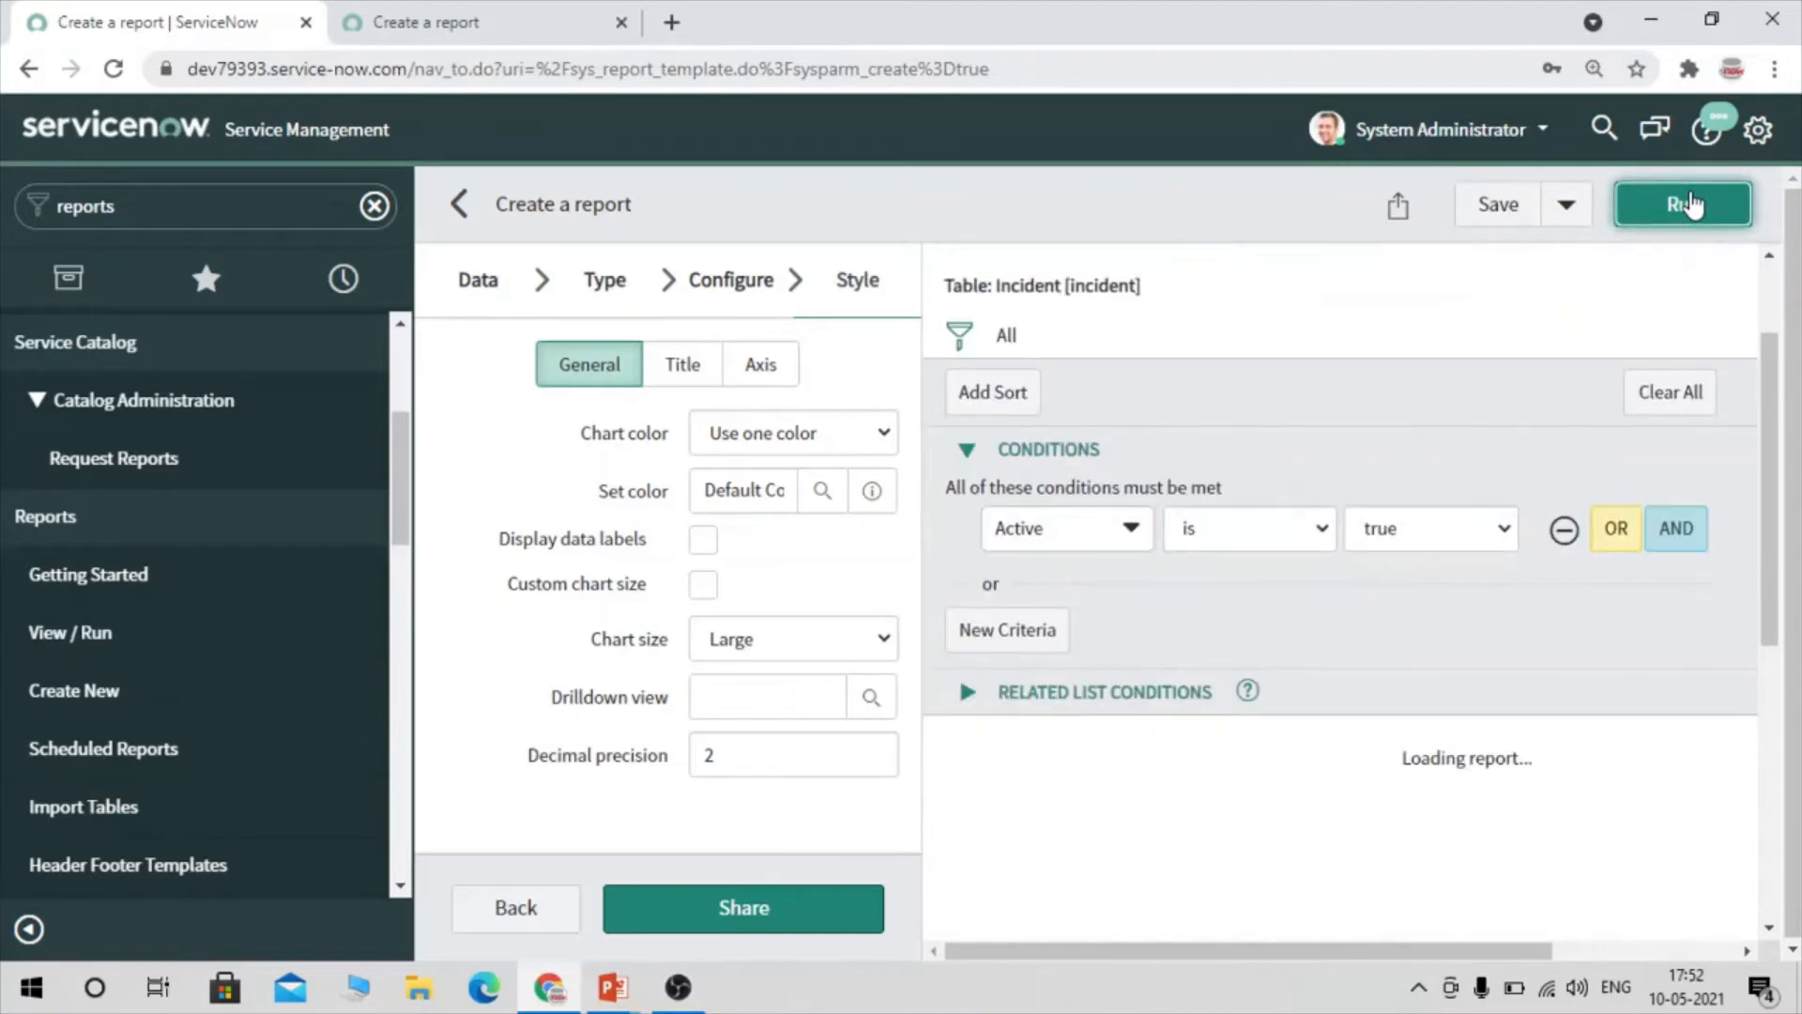
Examine the filtered bar chart, checking the incident count and percentage for the Planning, Critical and Moderate priority bars
scroll(1487, 504, down, 6)
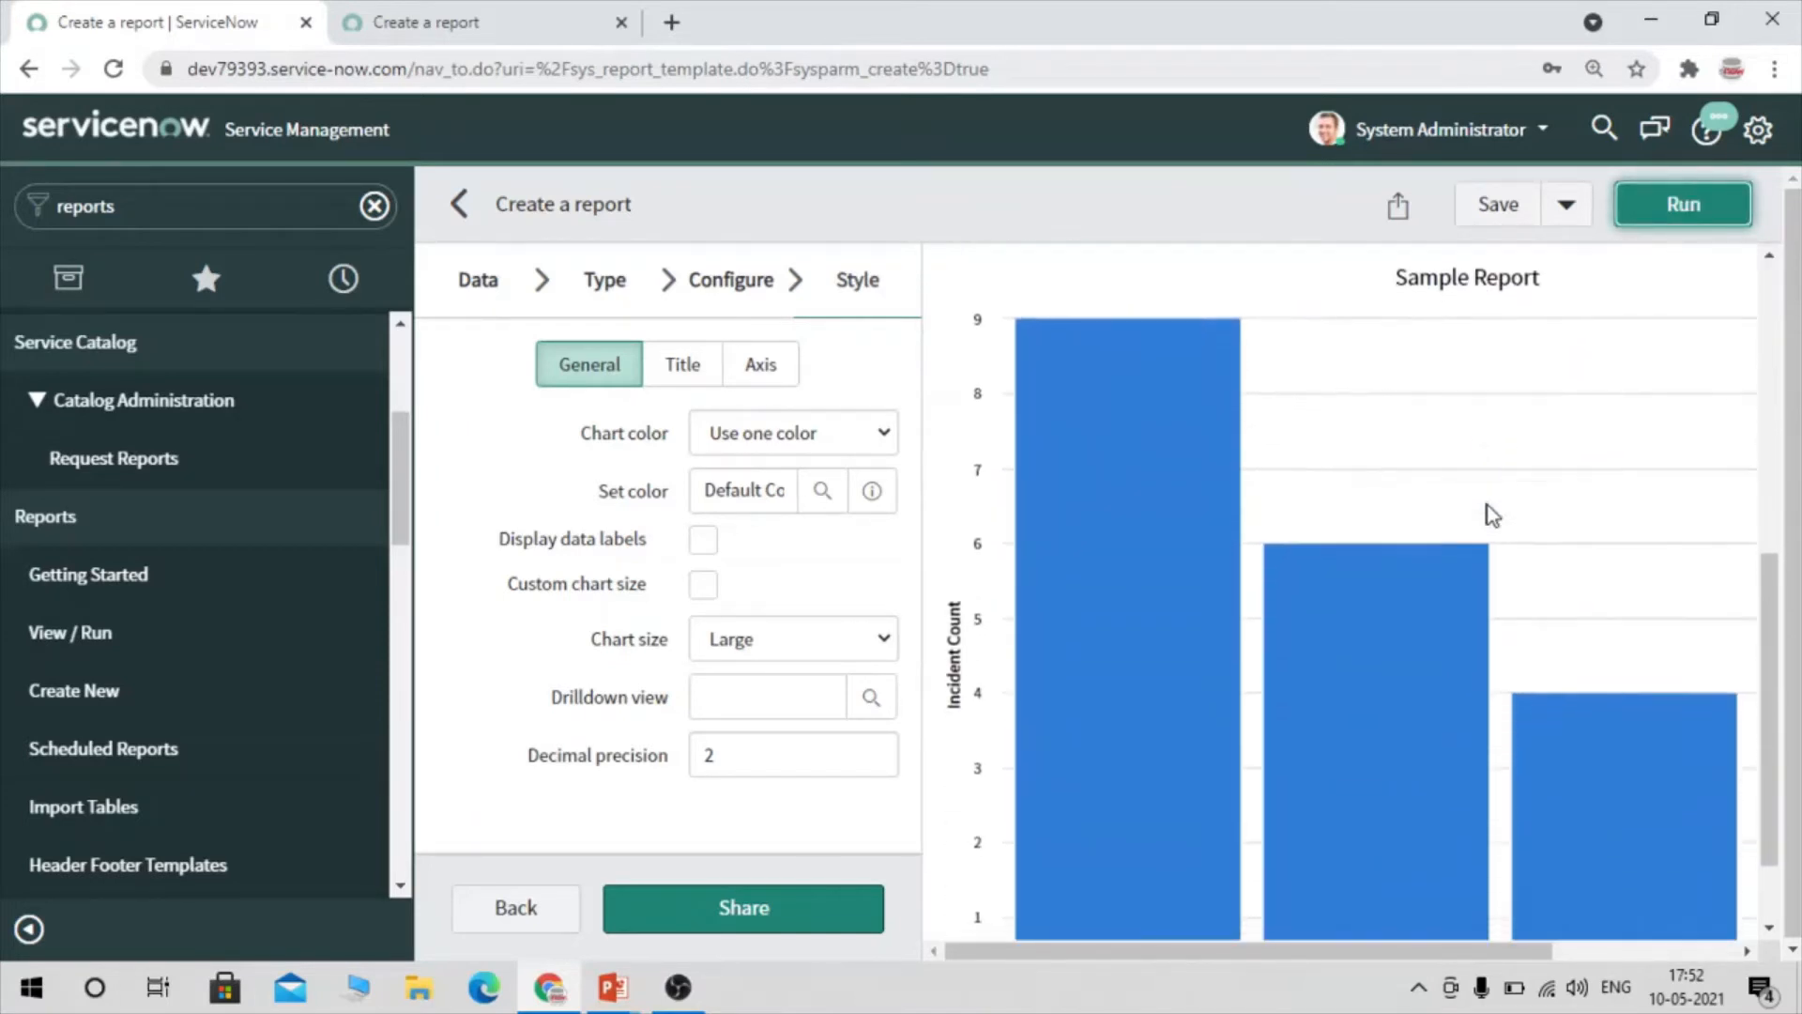
mouse_move(1384, 556)
scroll(1328, 700, down, 1)
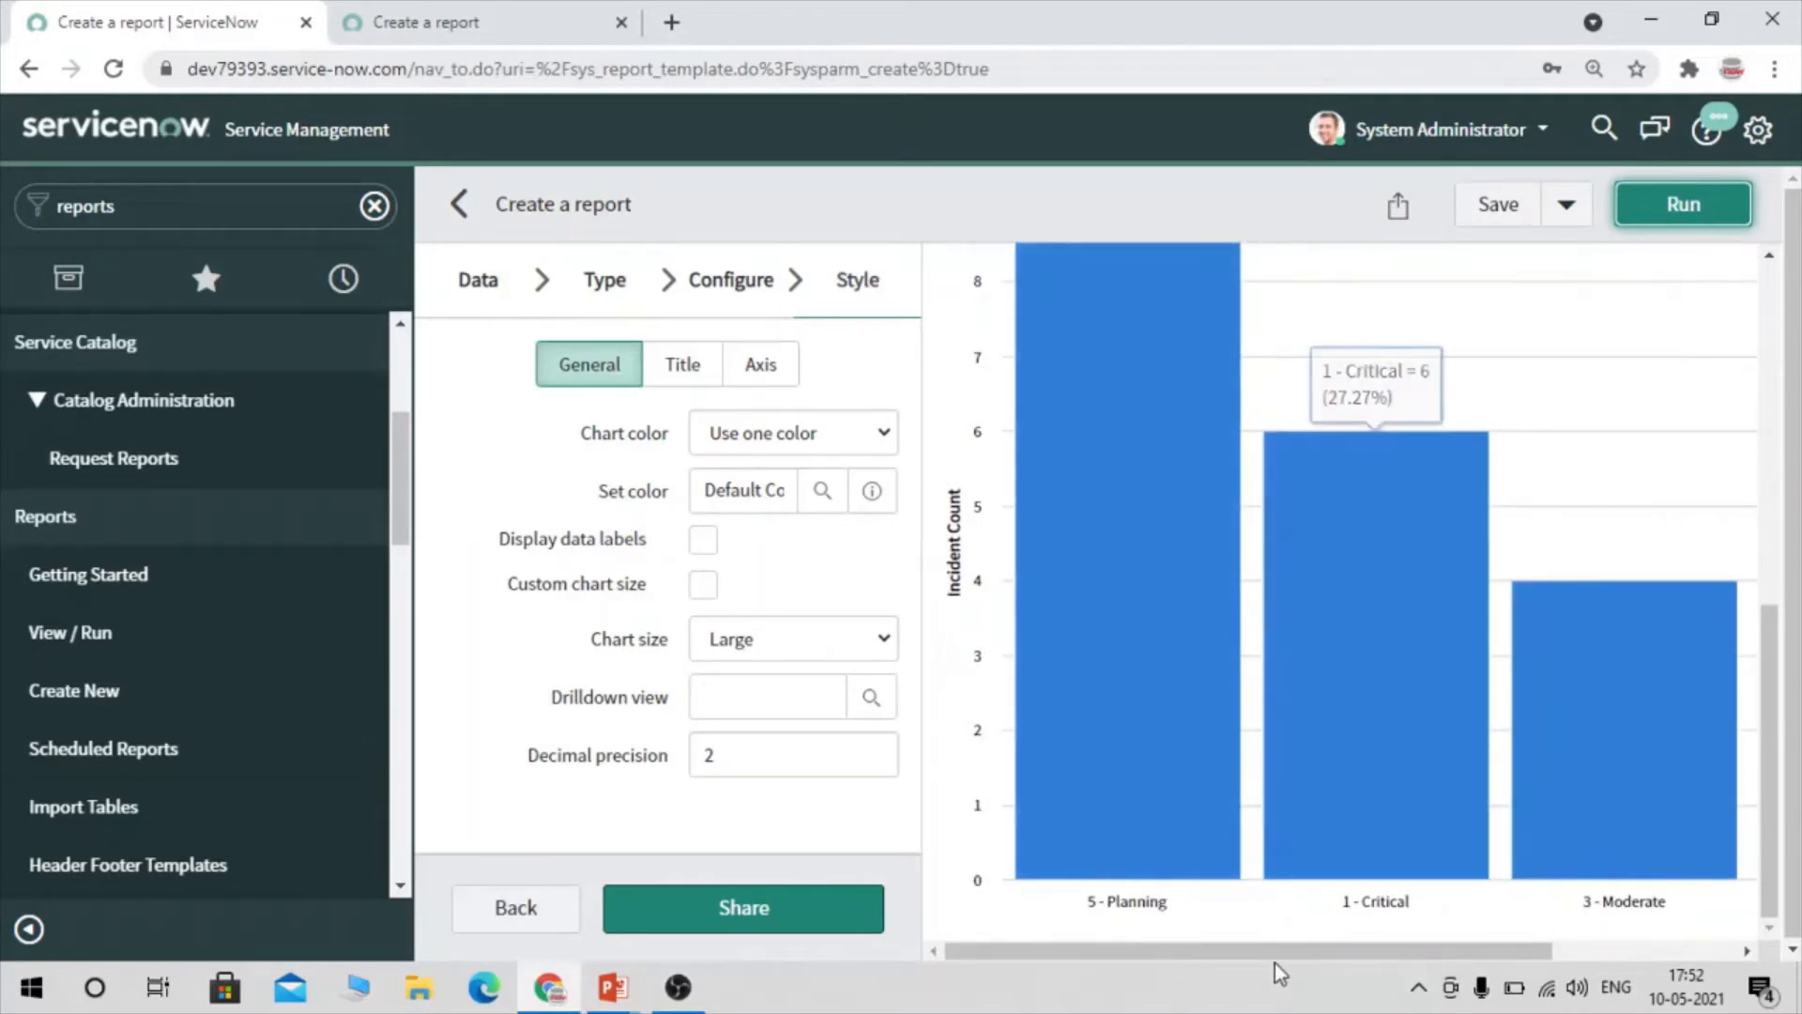
drag(1263, 951, 1360, 950)
mouse_move(1243, 607)
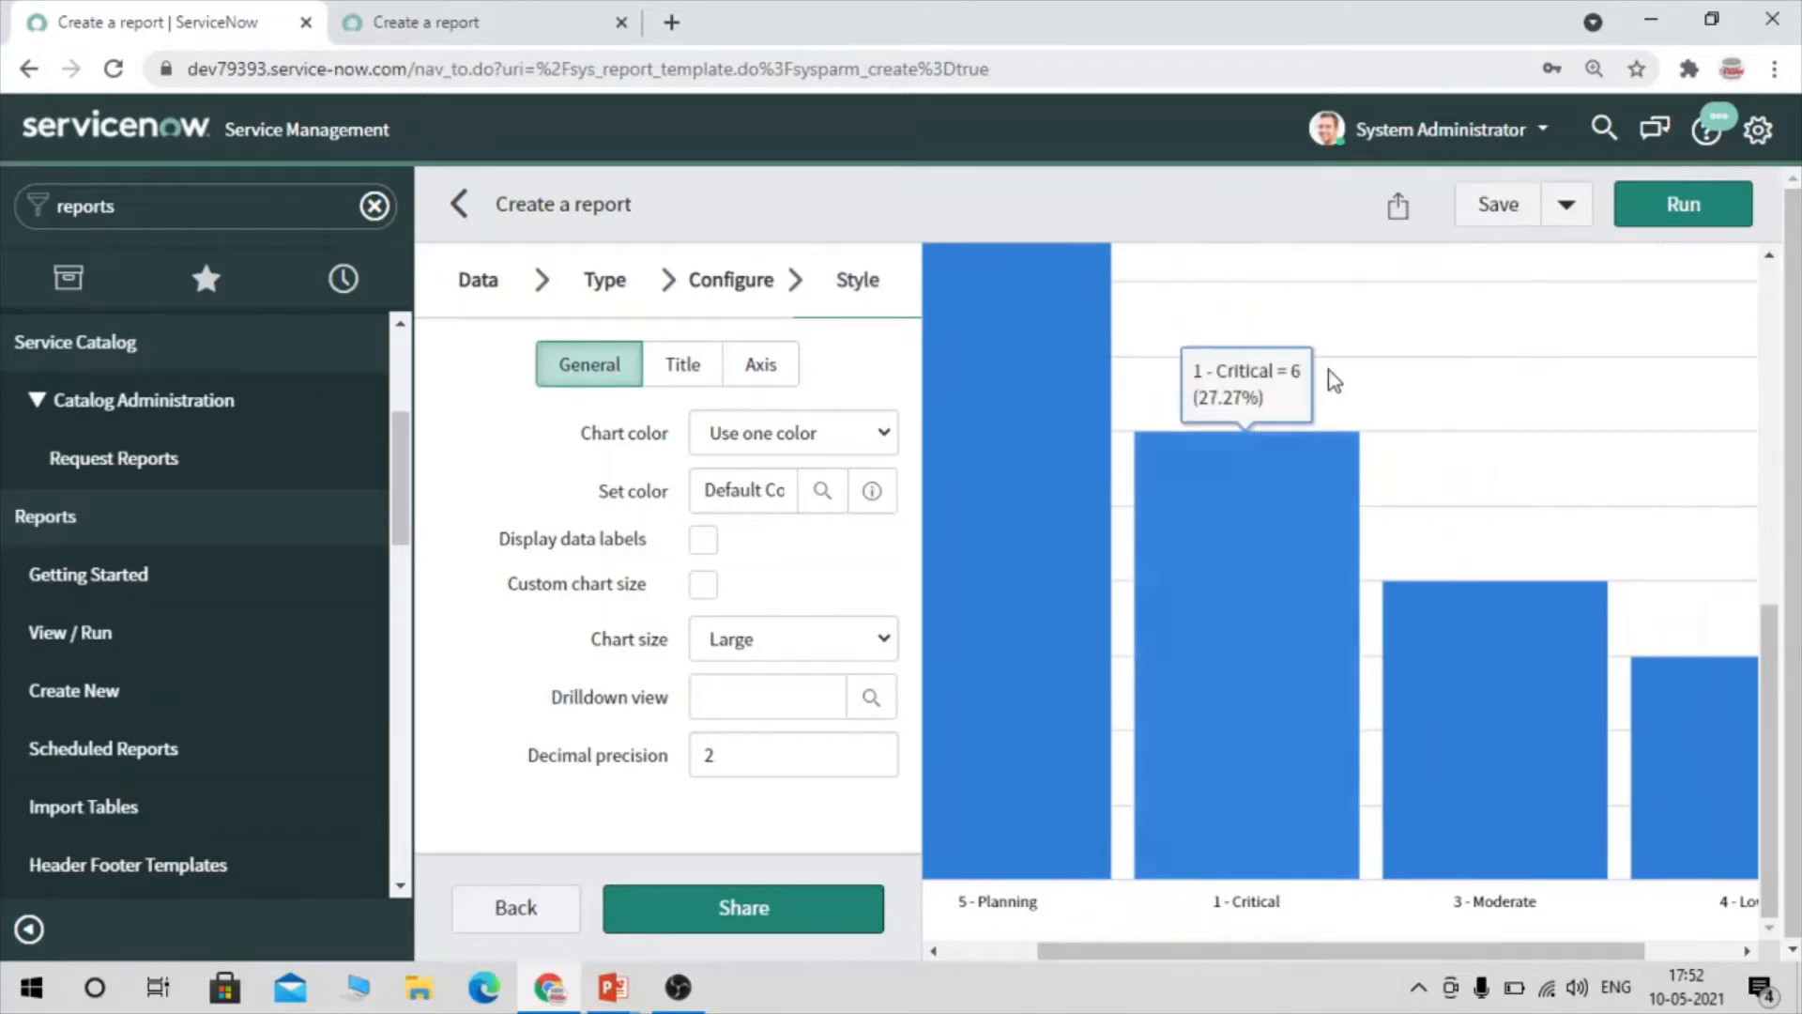
mouse_move(1457, 721)
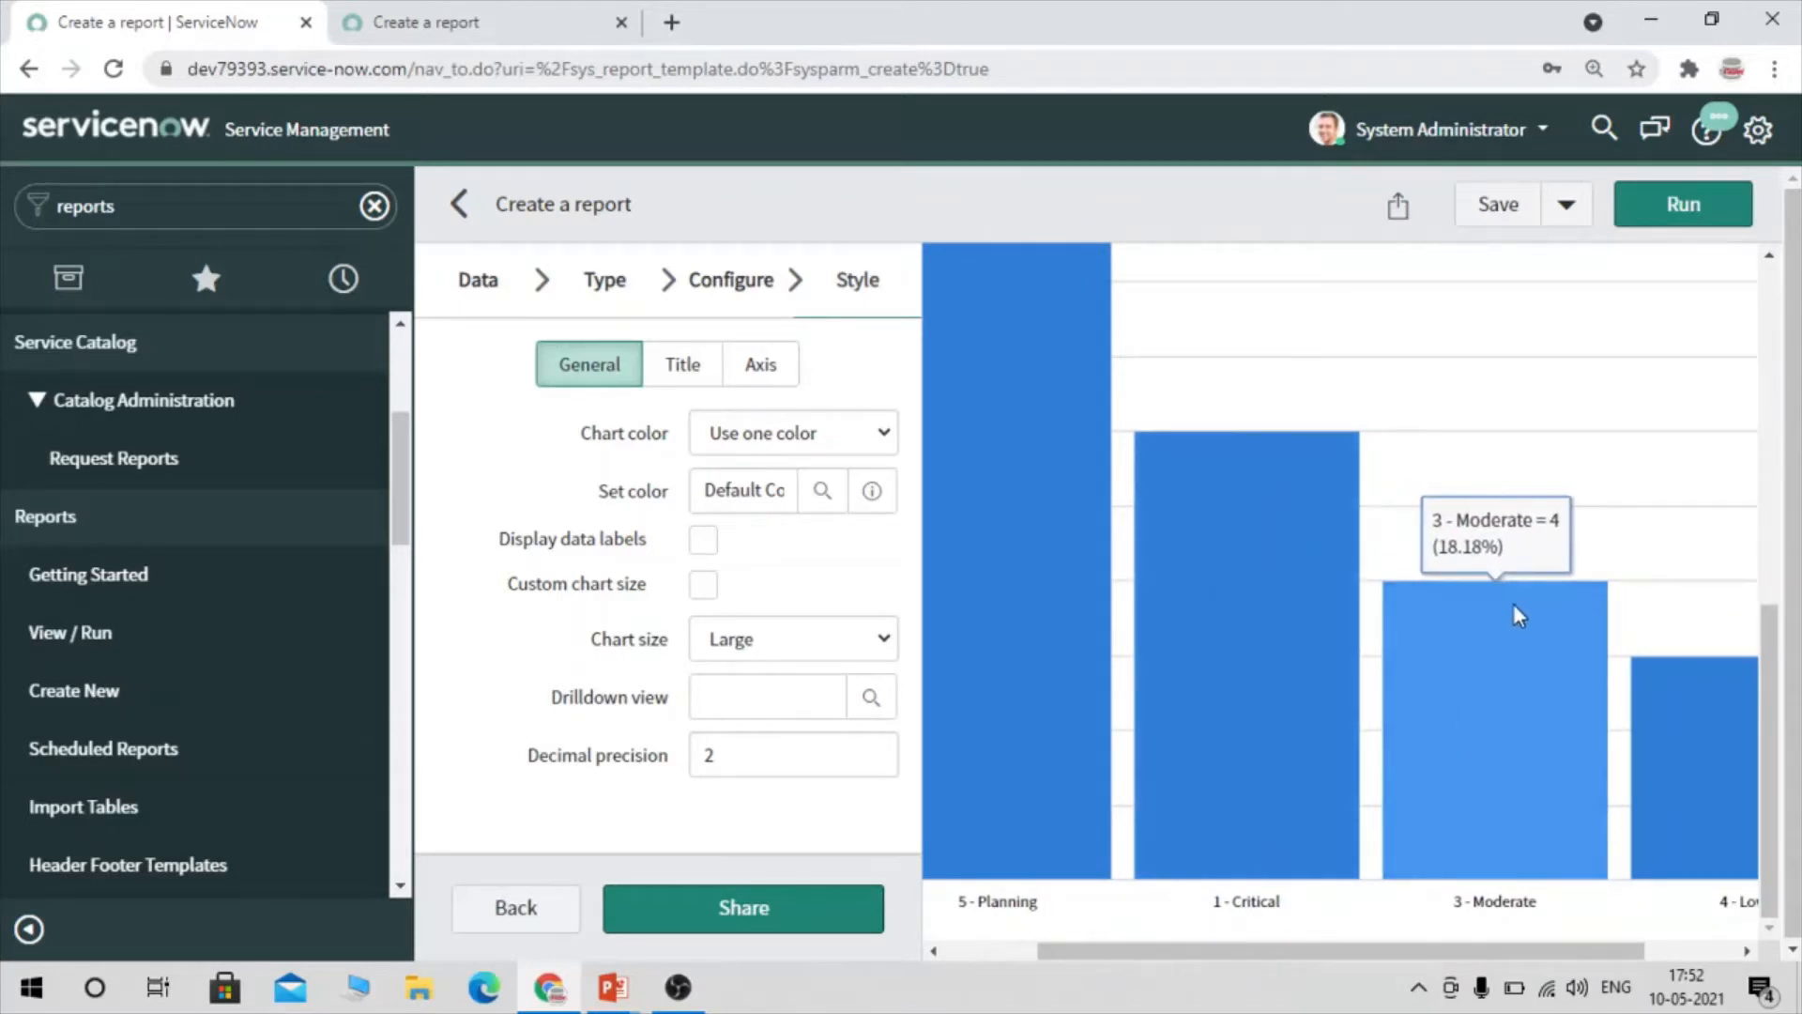
mouse_move(1045, 631)
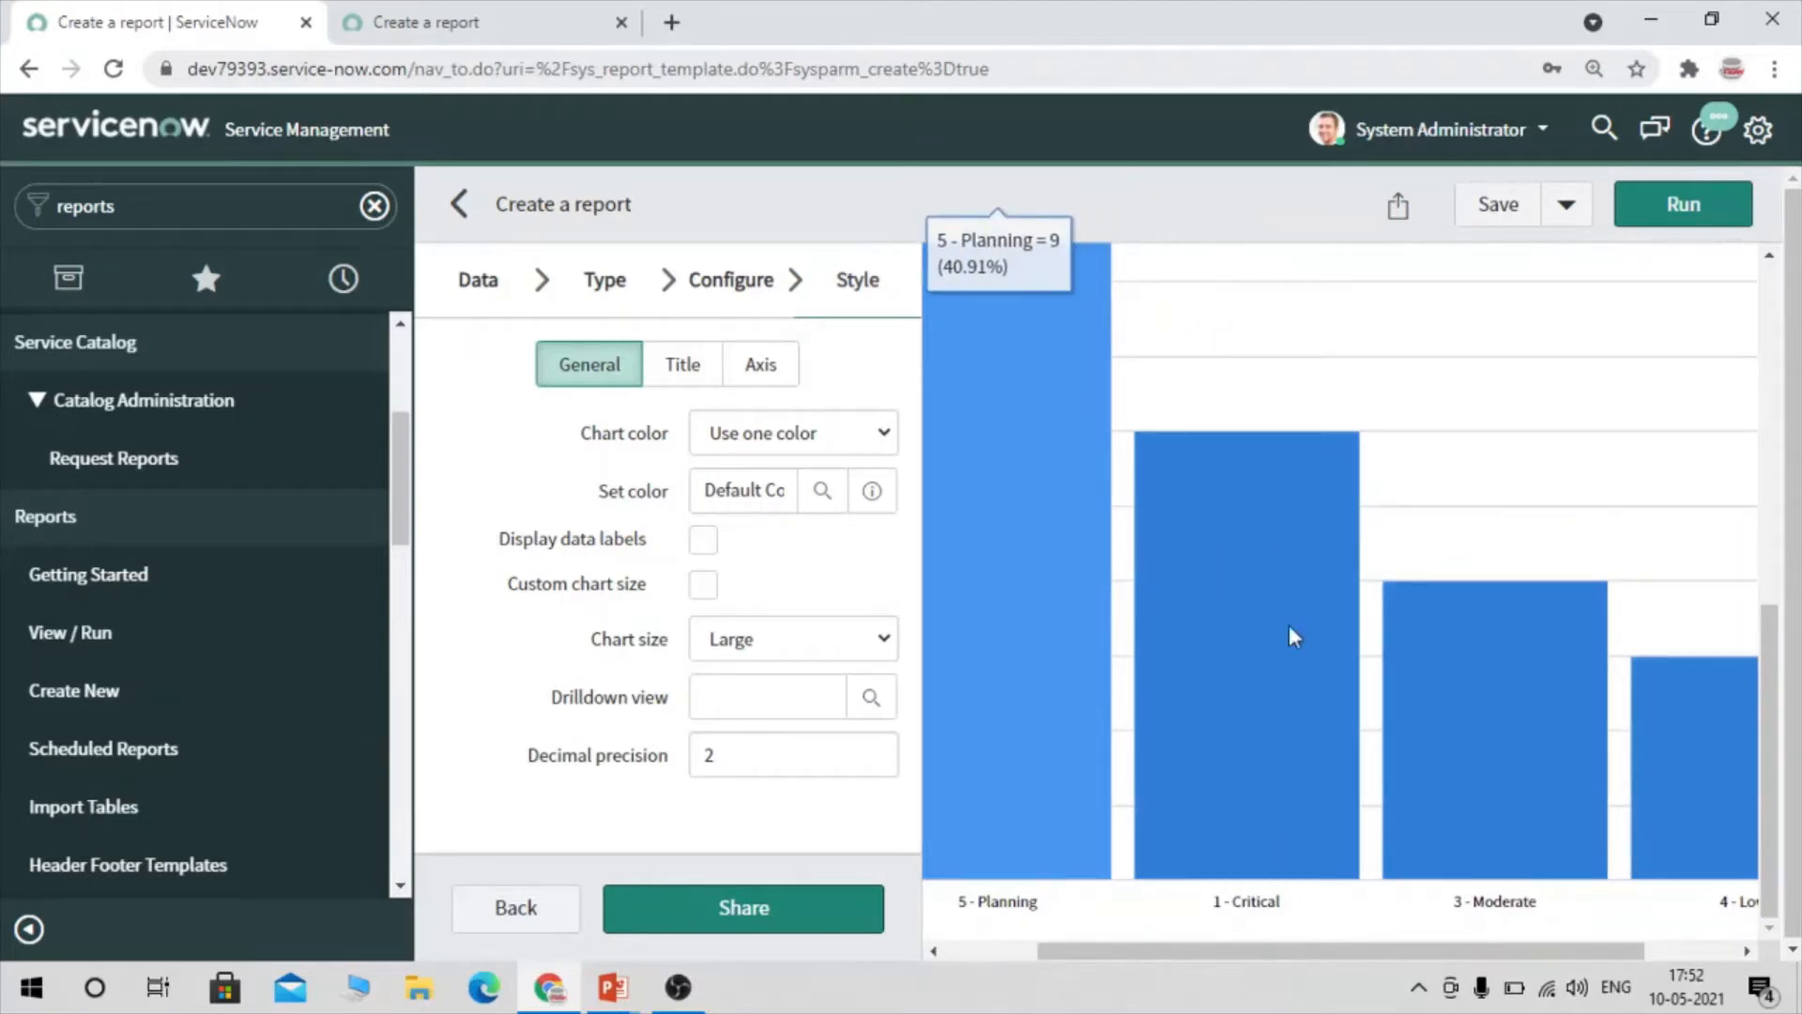
scroll(1511, 706, right, 1)
scroll(1511, 706, left, 3)
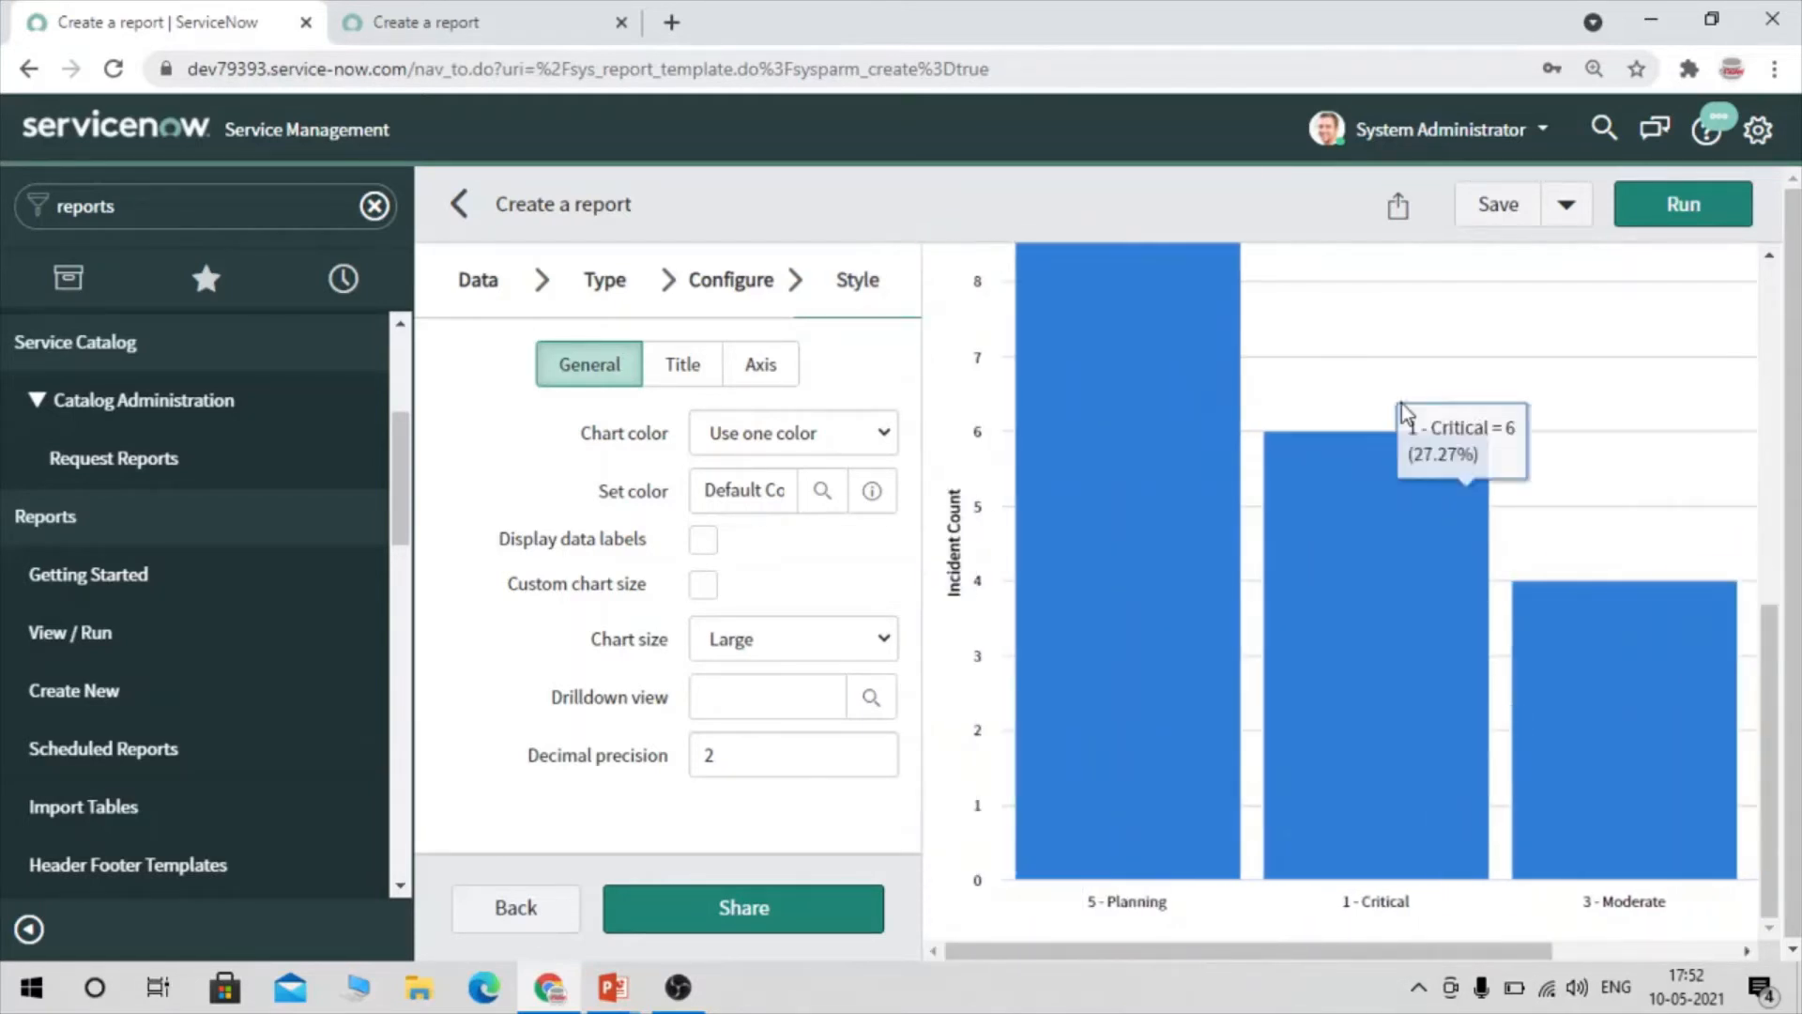
scroll(1402, 413, up, 10)
Look at the extra save choices, save the report as part of sharing it, and open its sharing settings
click(1570, 221)
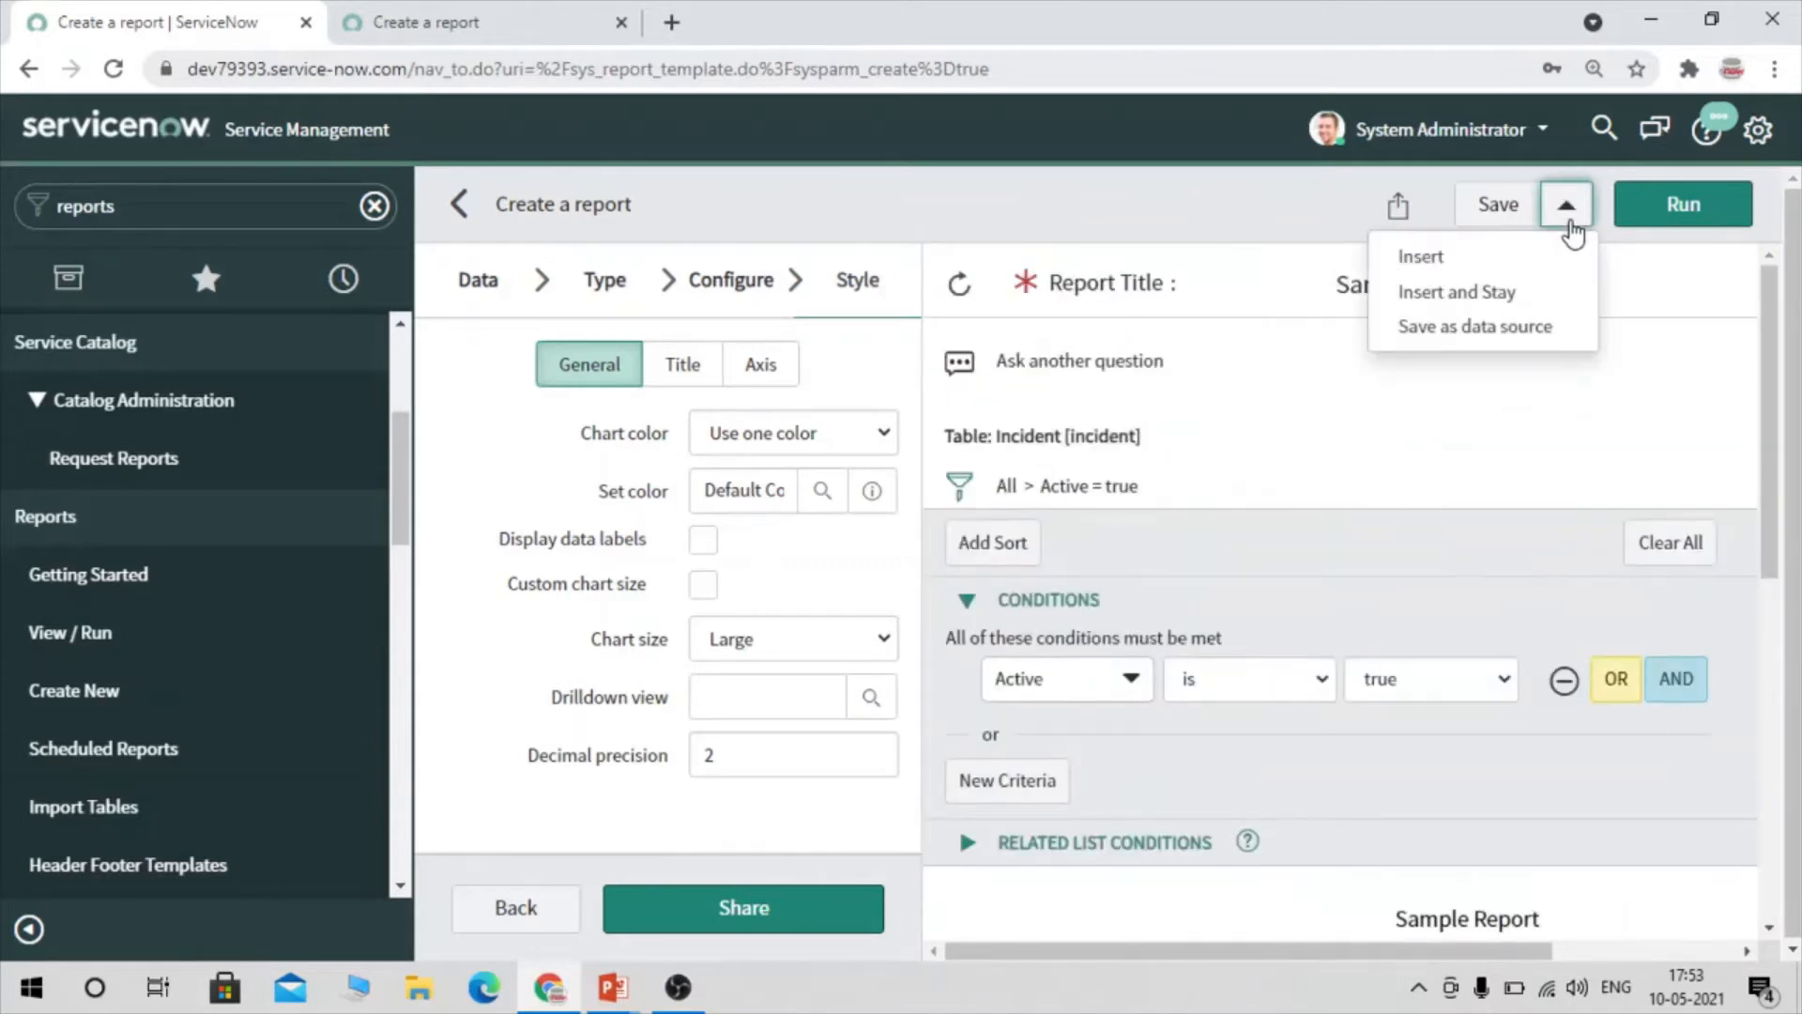
click(738, 922)
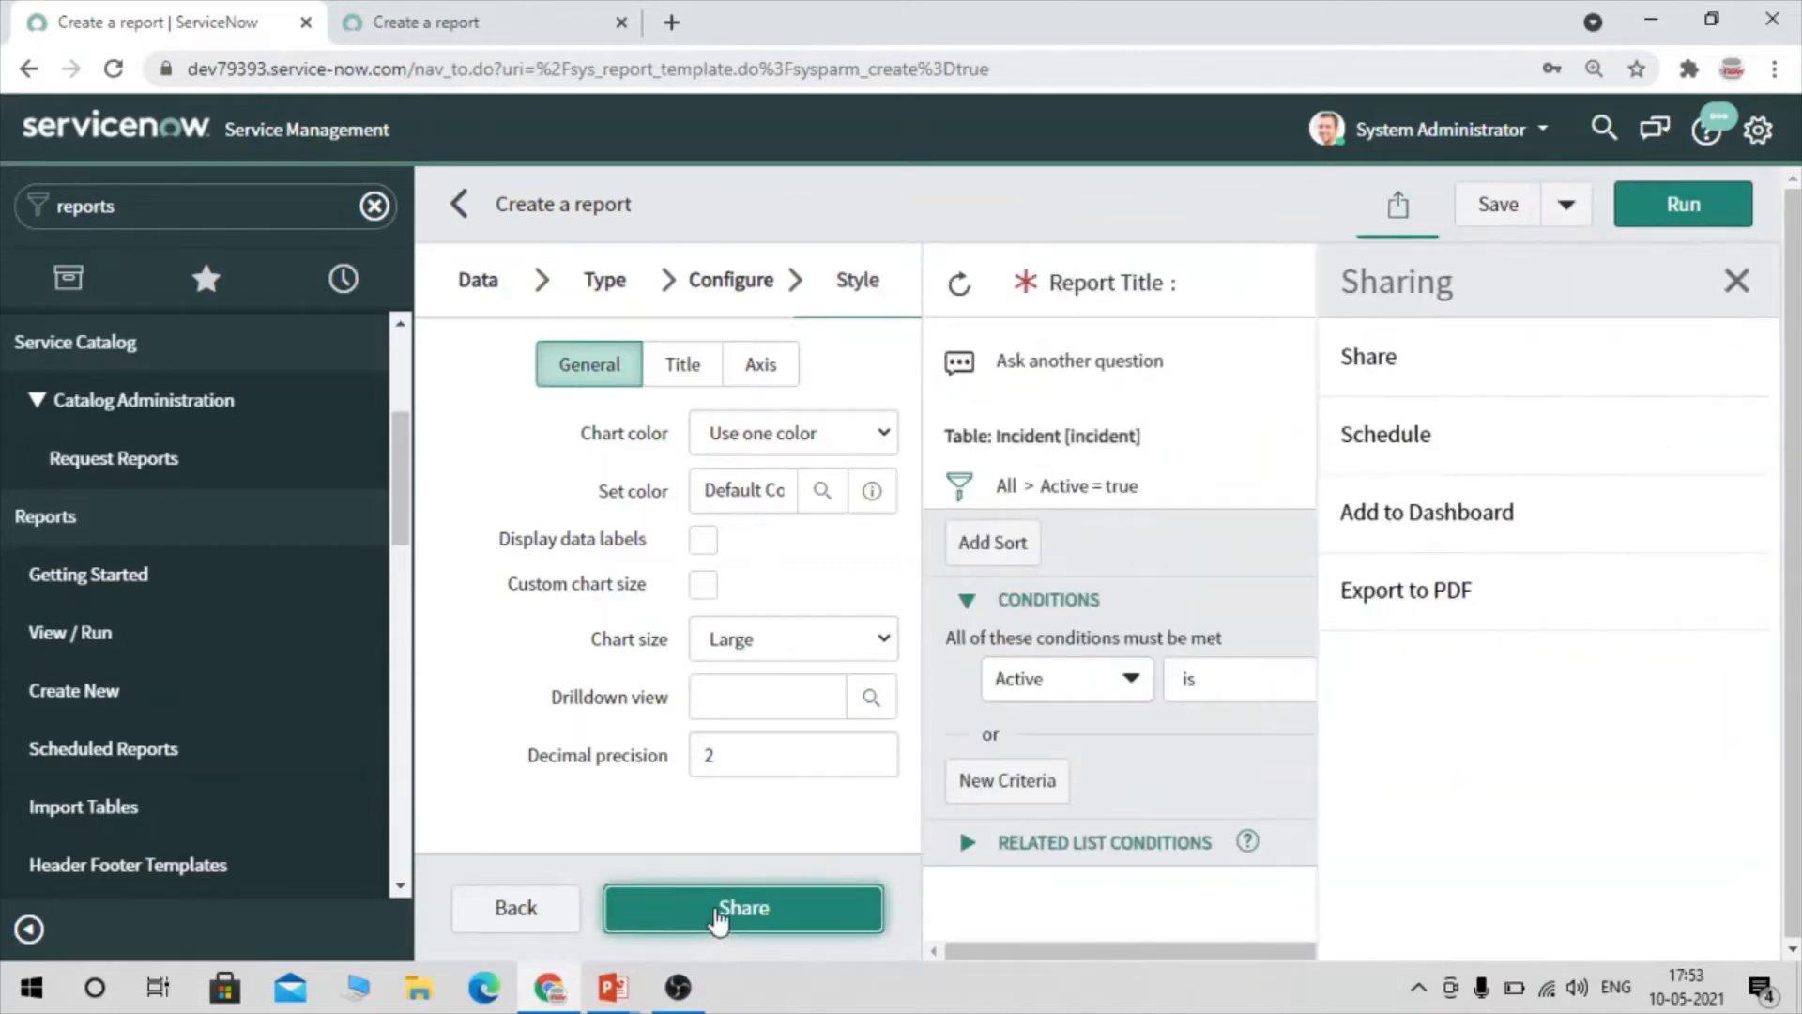
click(1371, 392)
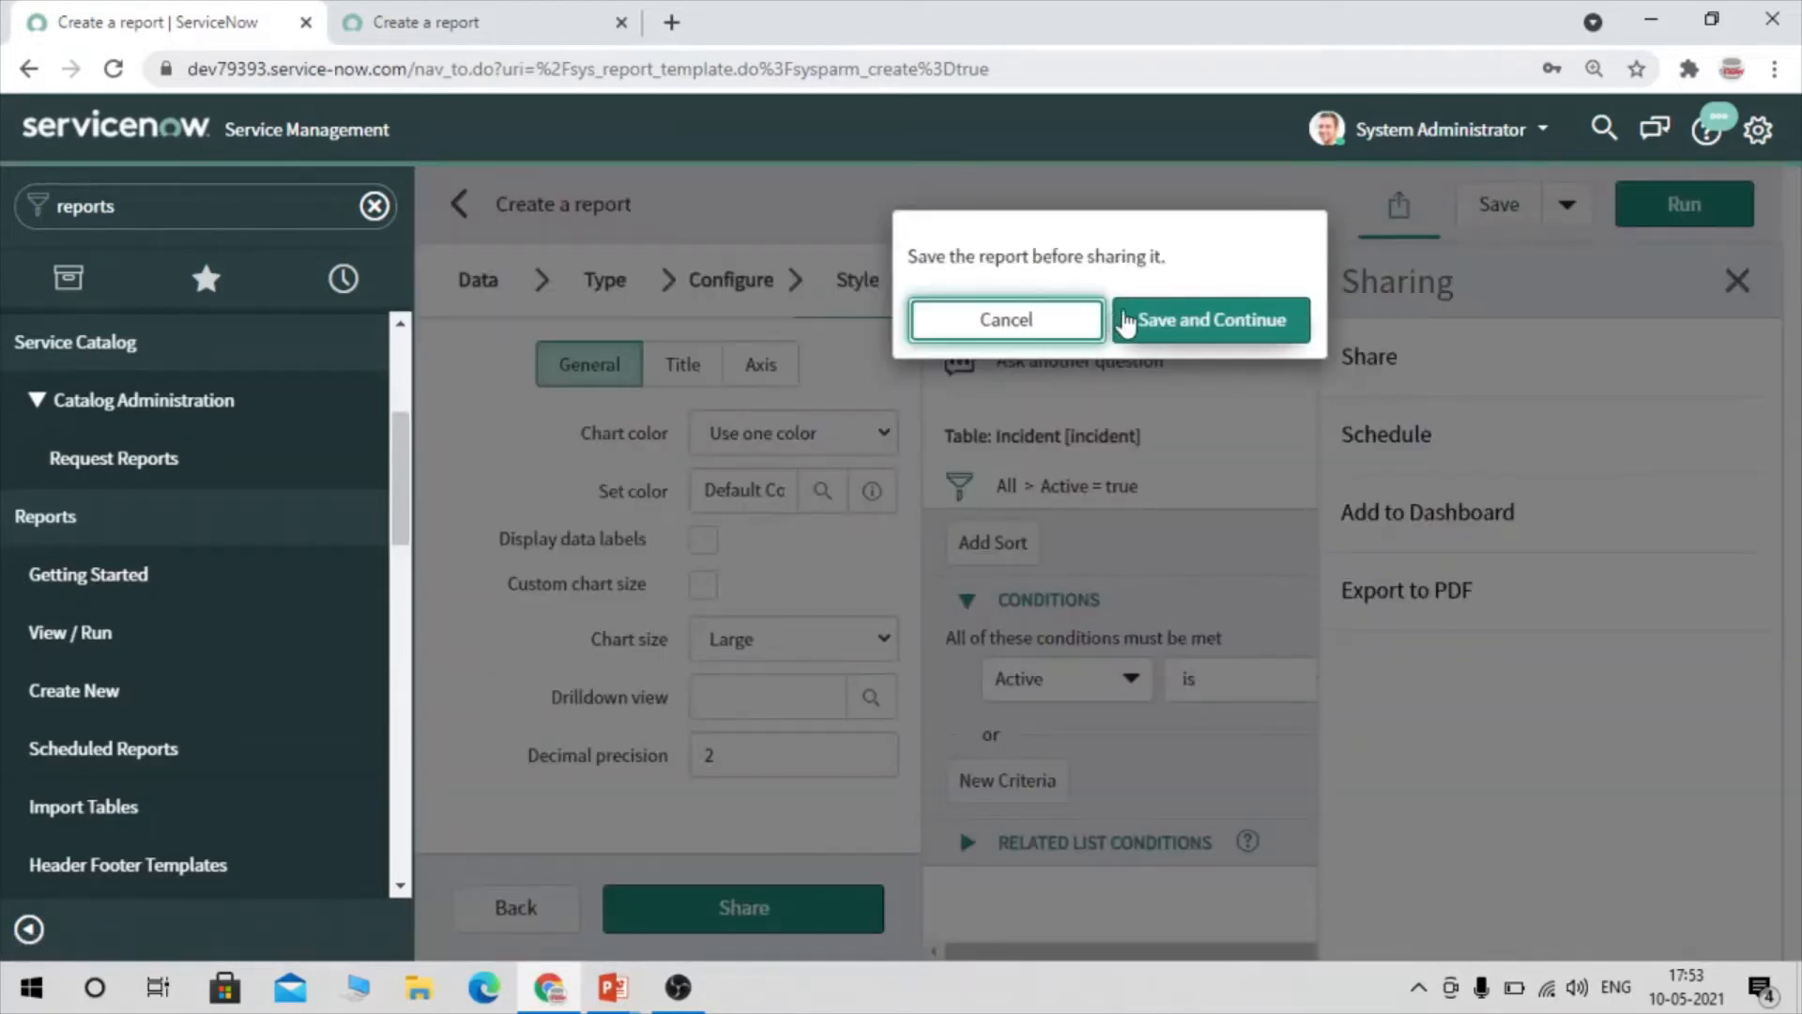
click(1207, 324)
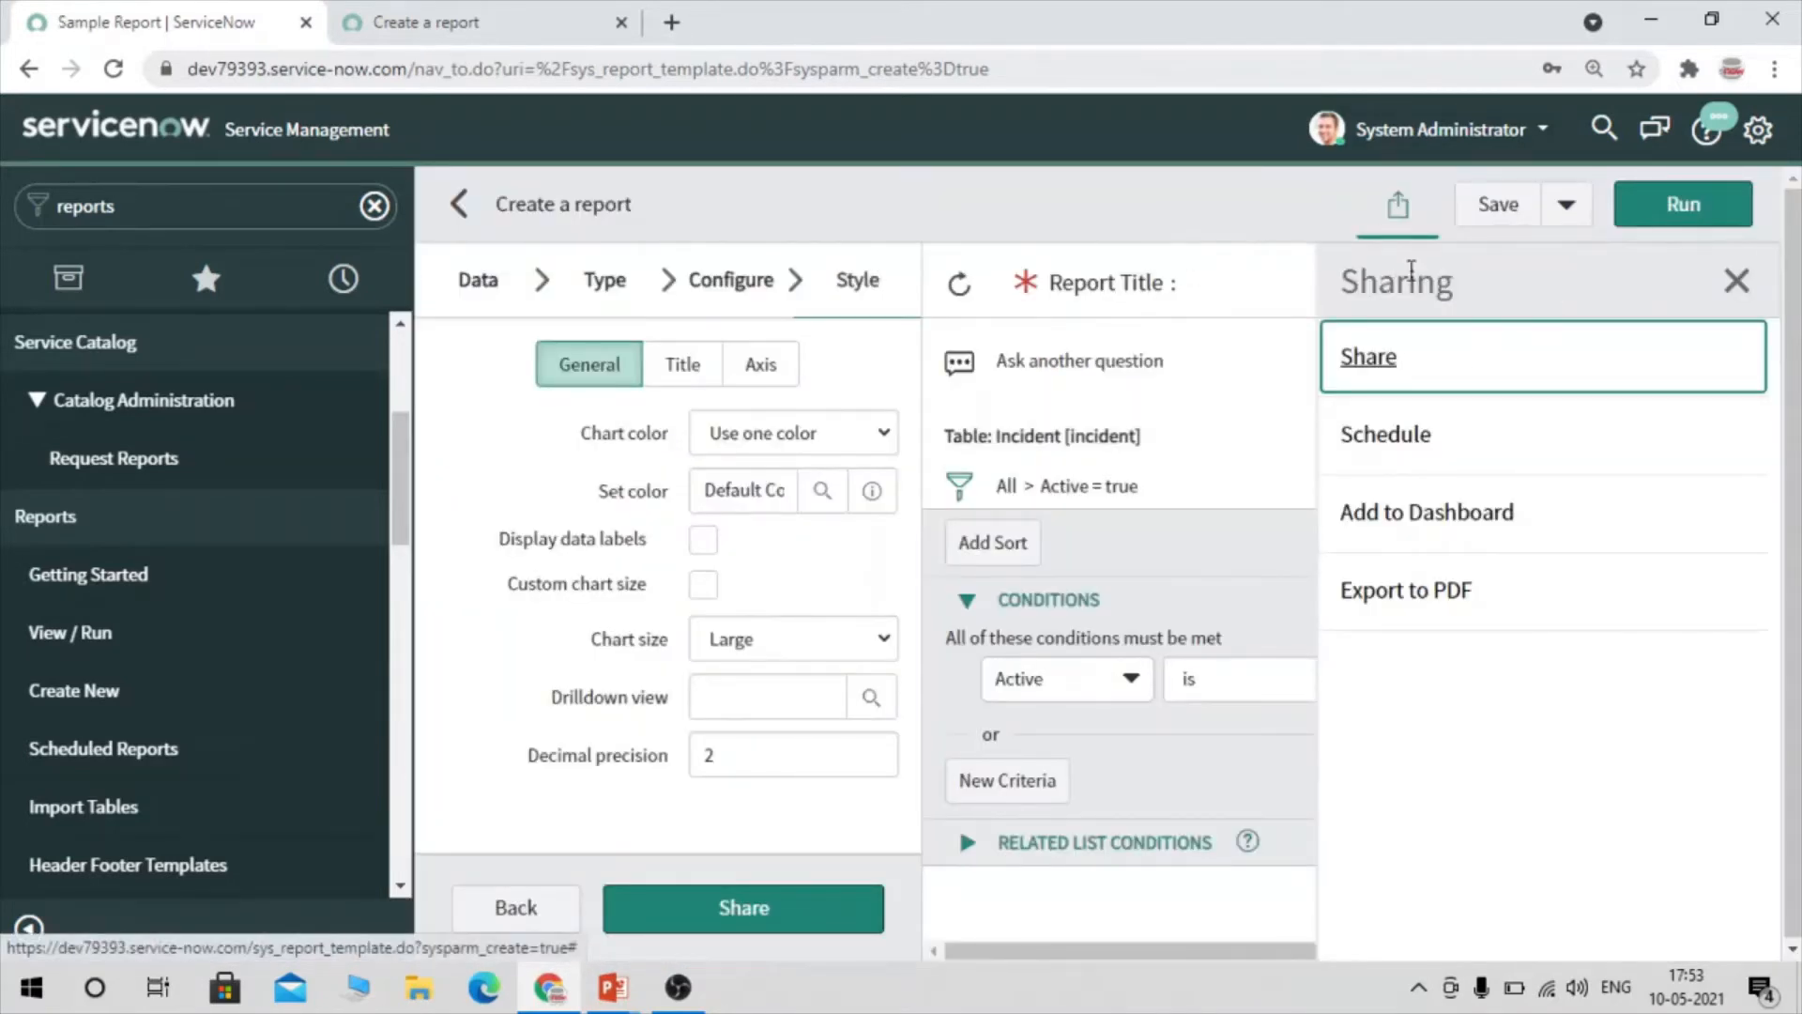
click(1366, 380)
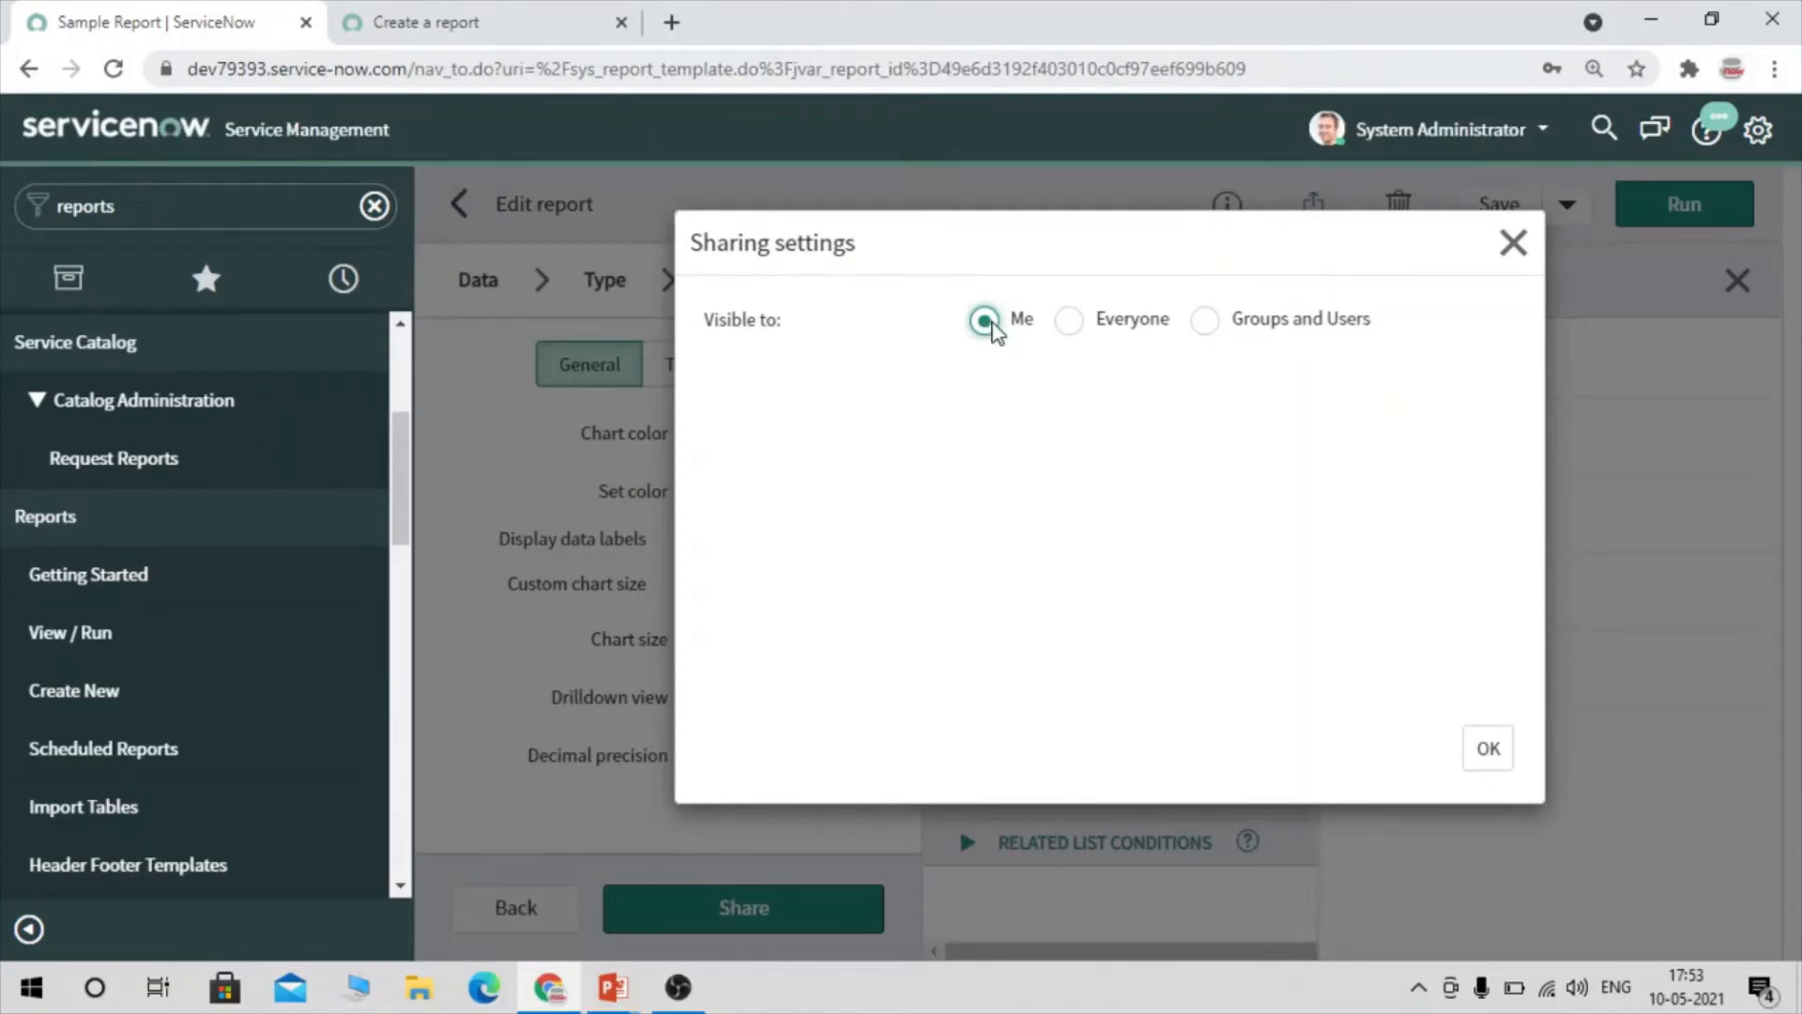
Review the Everyone and the Groups and Users visibility options in the sharing settings, and close them without applying a change
click(1071, 322)
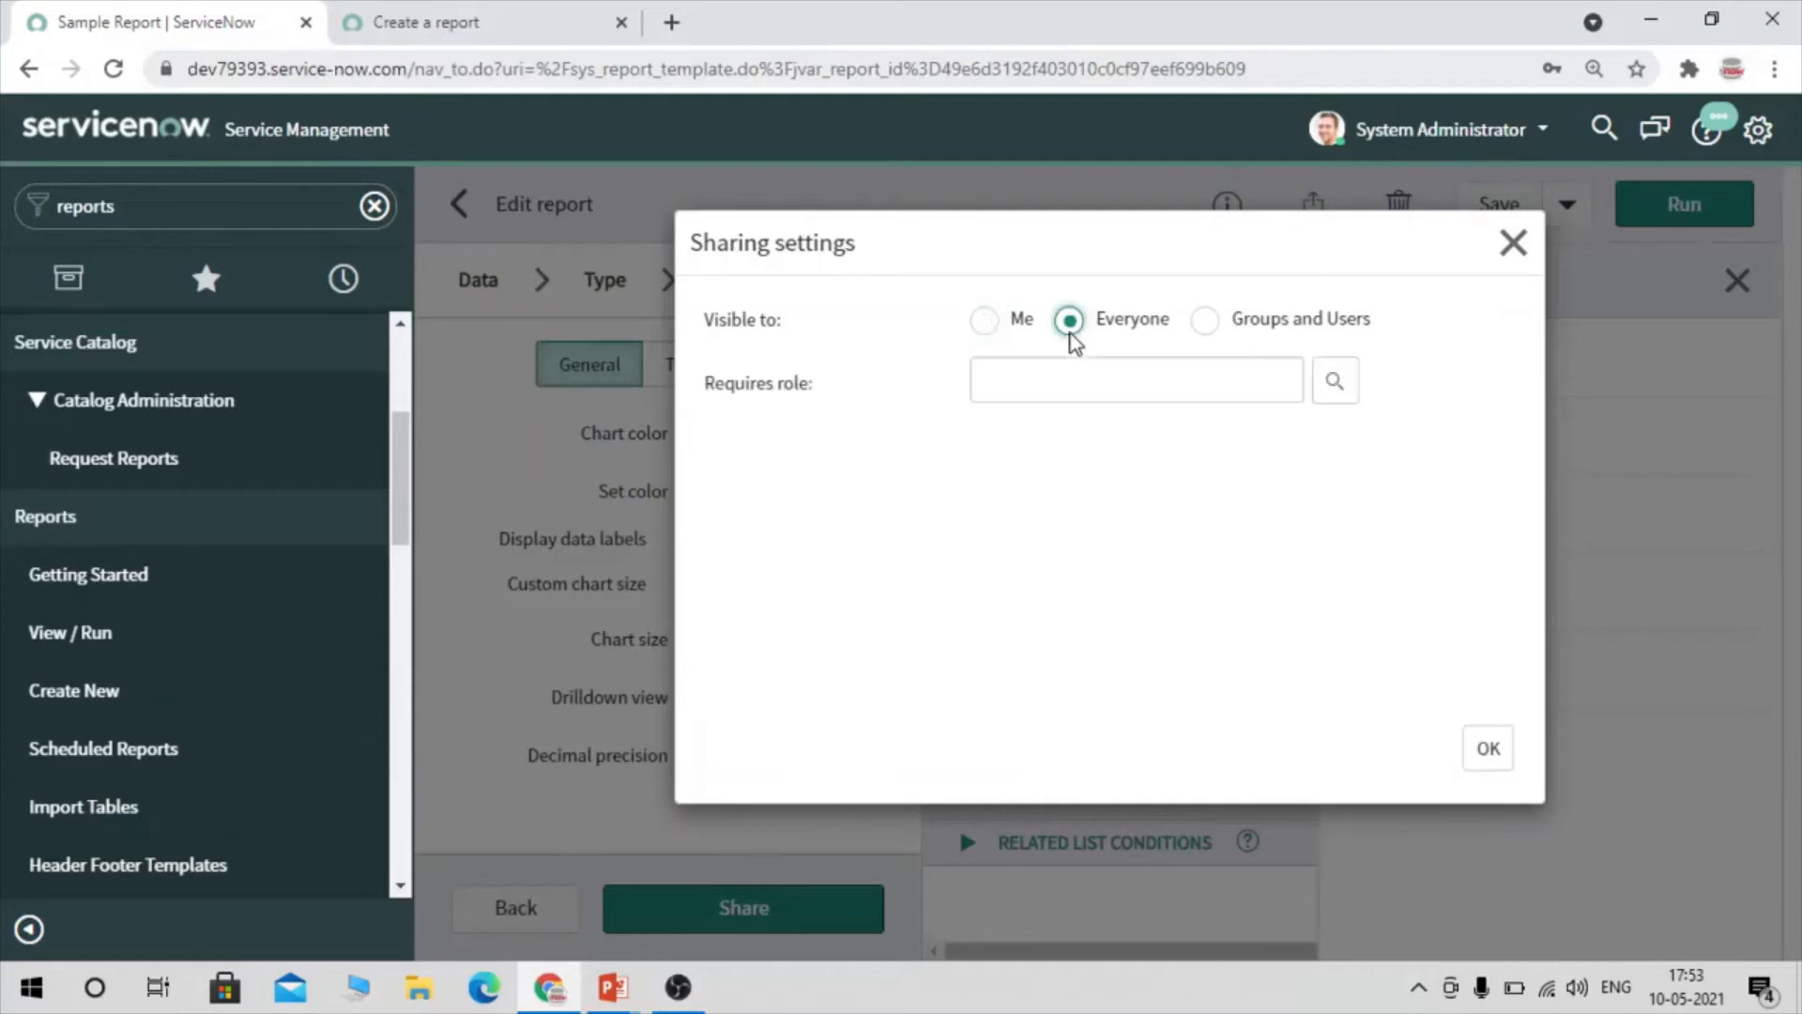
click(1036, 366)
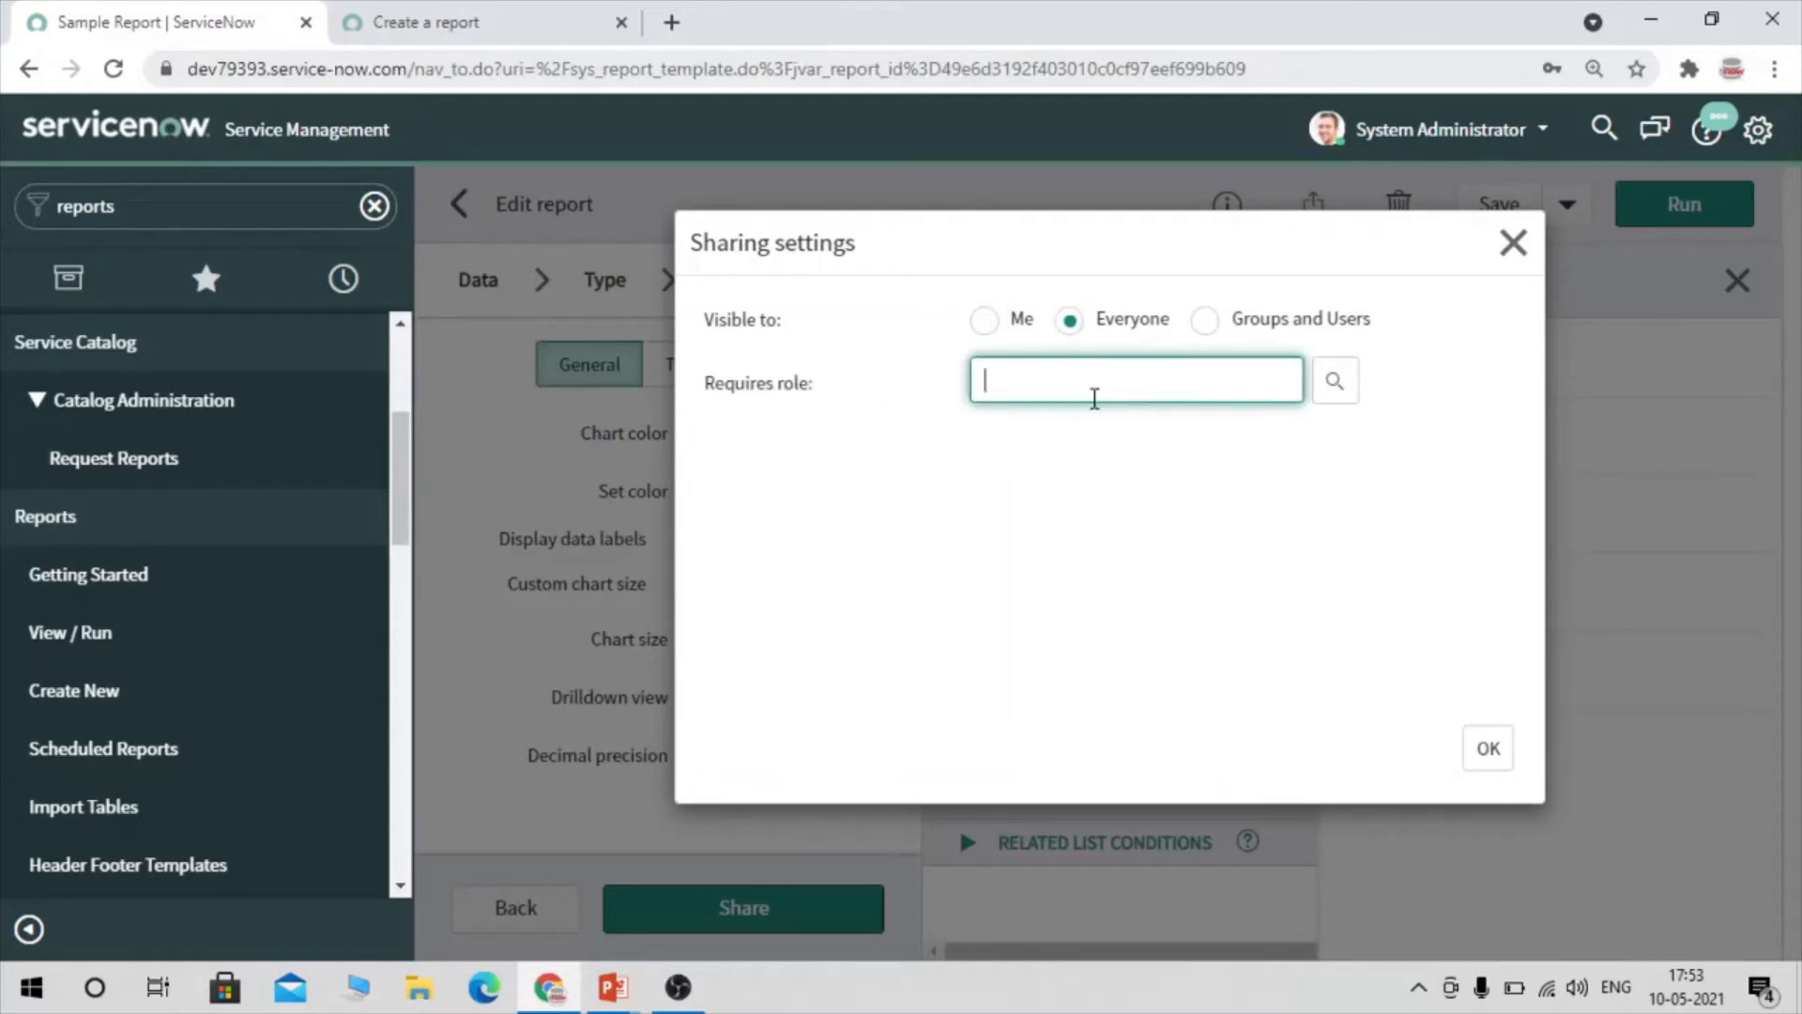
click(1210, 334)
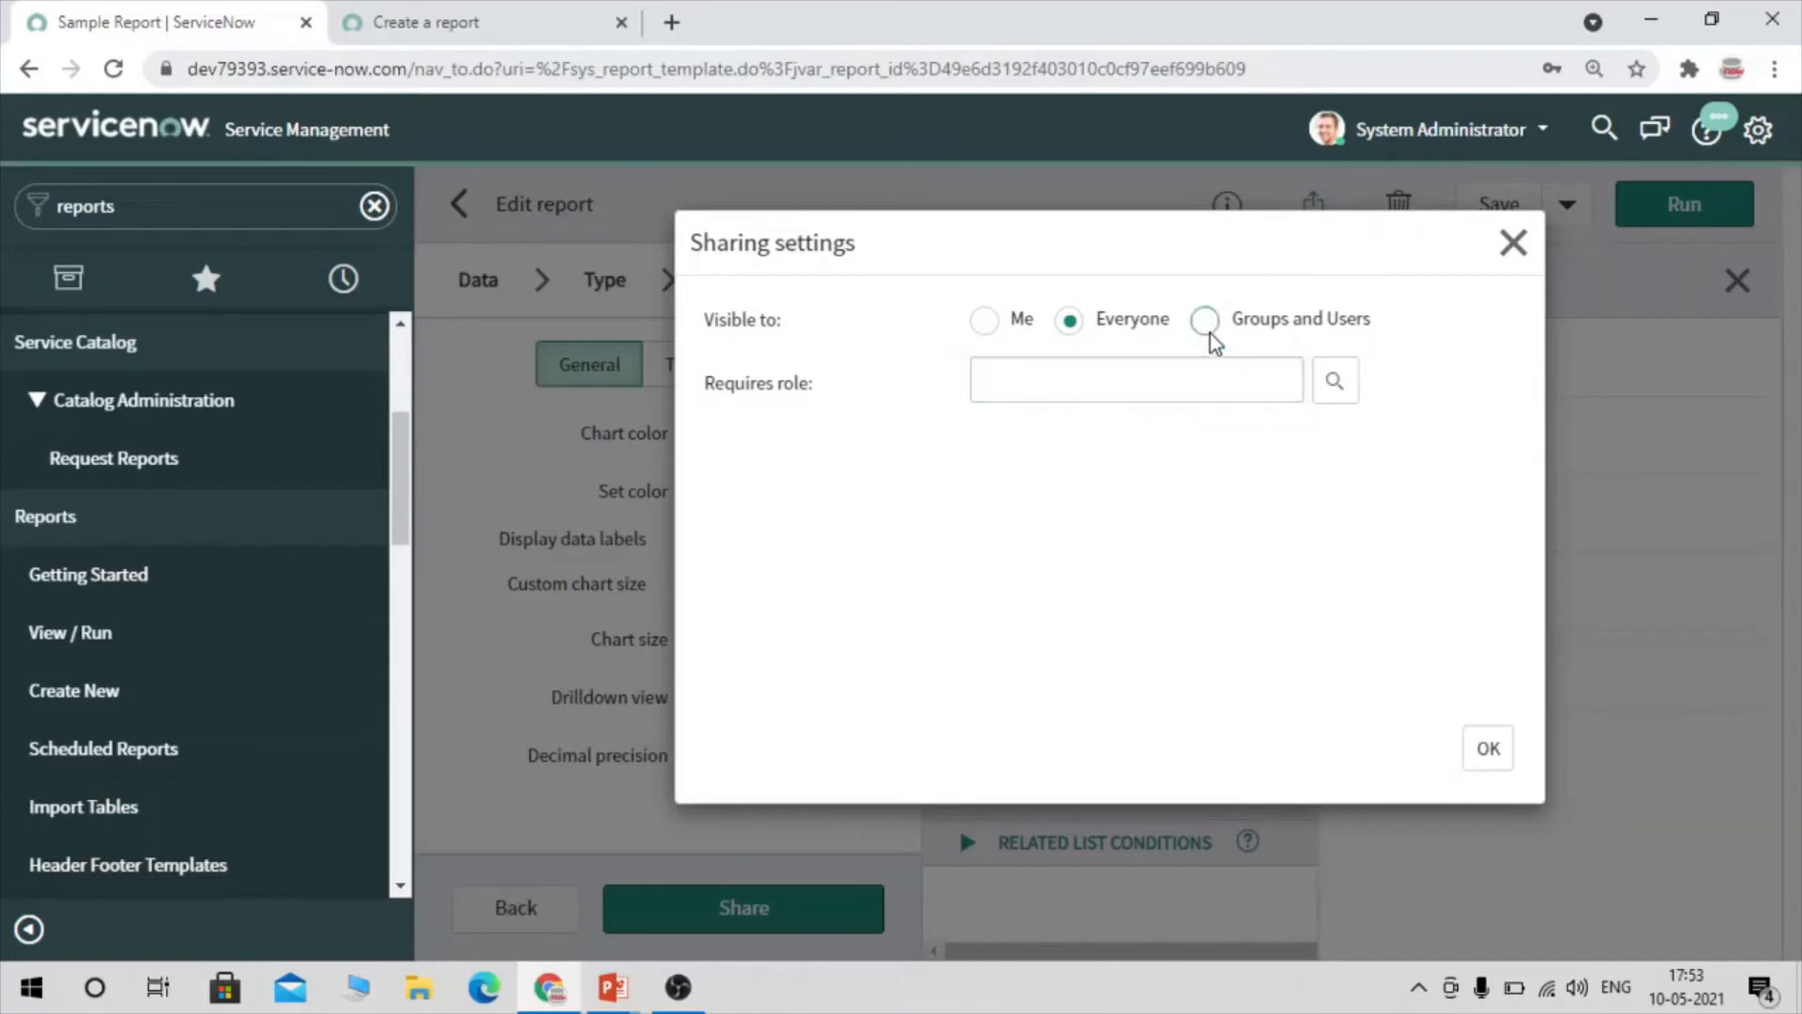
click(1209, 335)
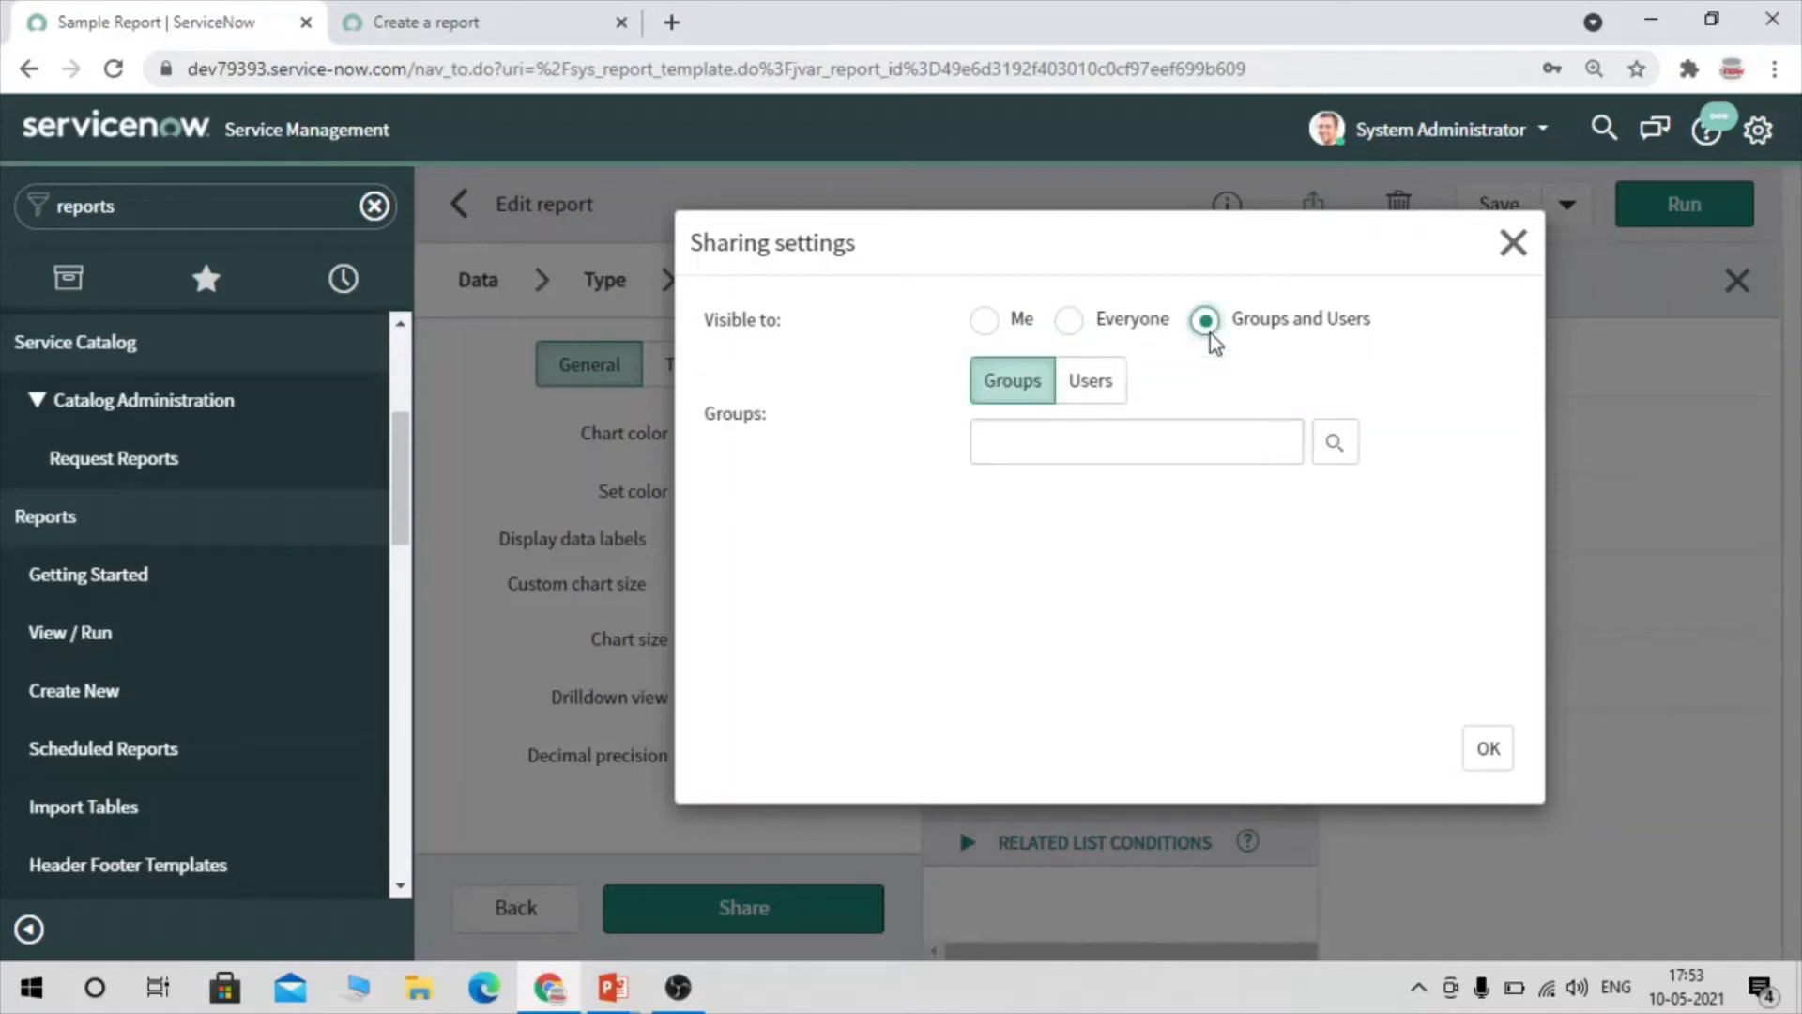
click(1026, 435)
click(1100, 387)
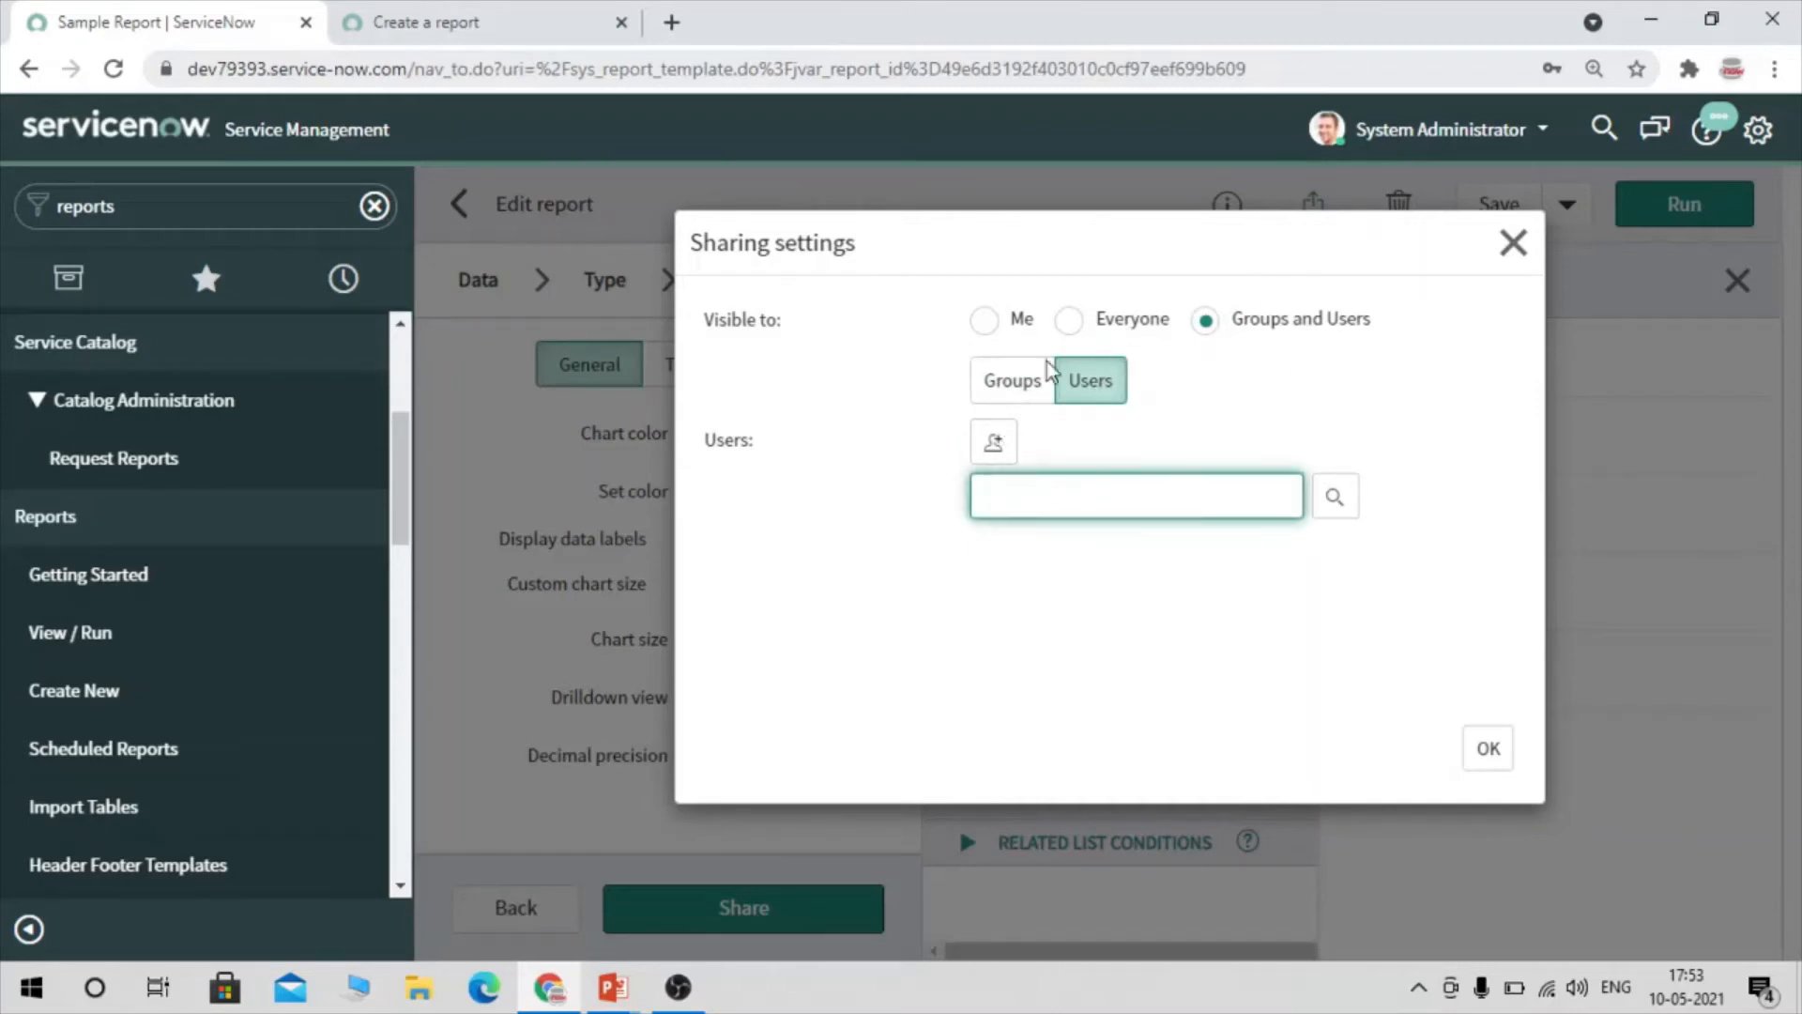
click(995, 385)
click(1103, 437)
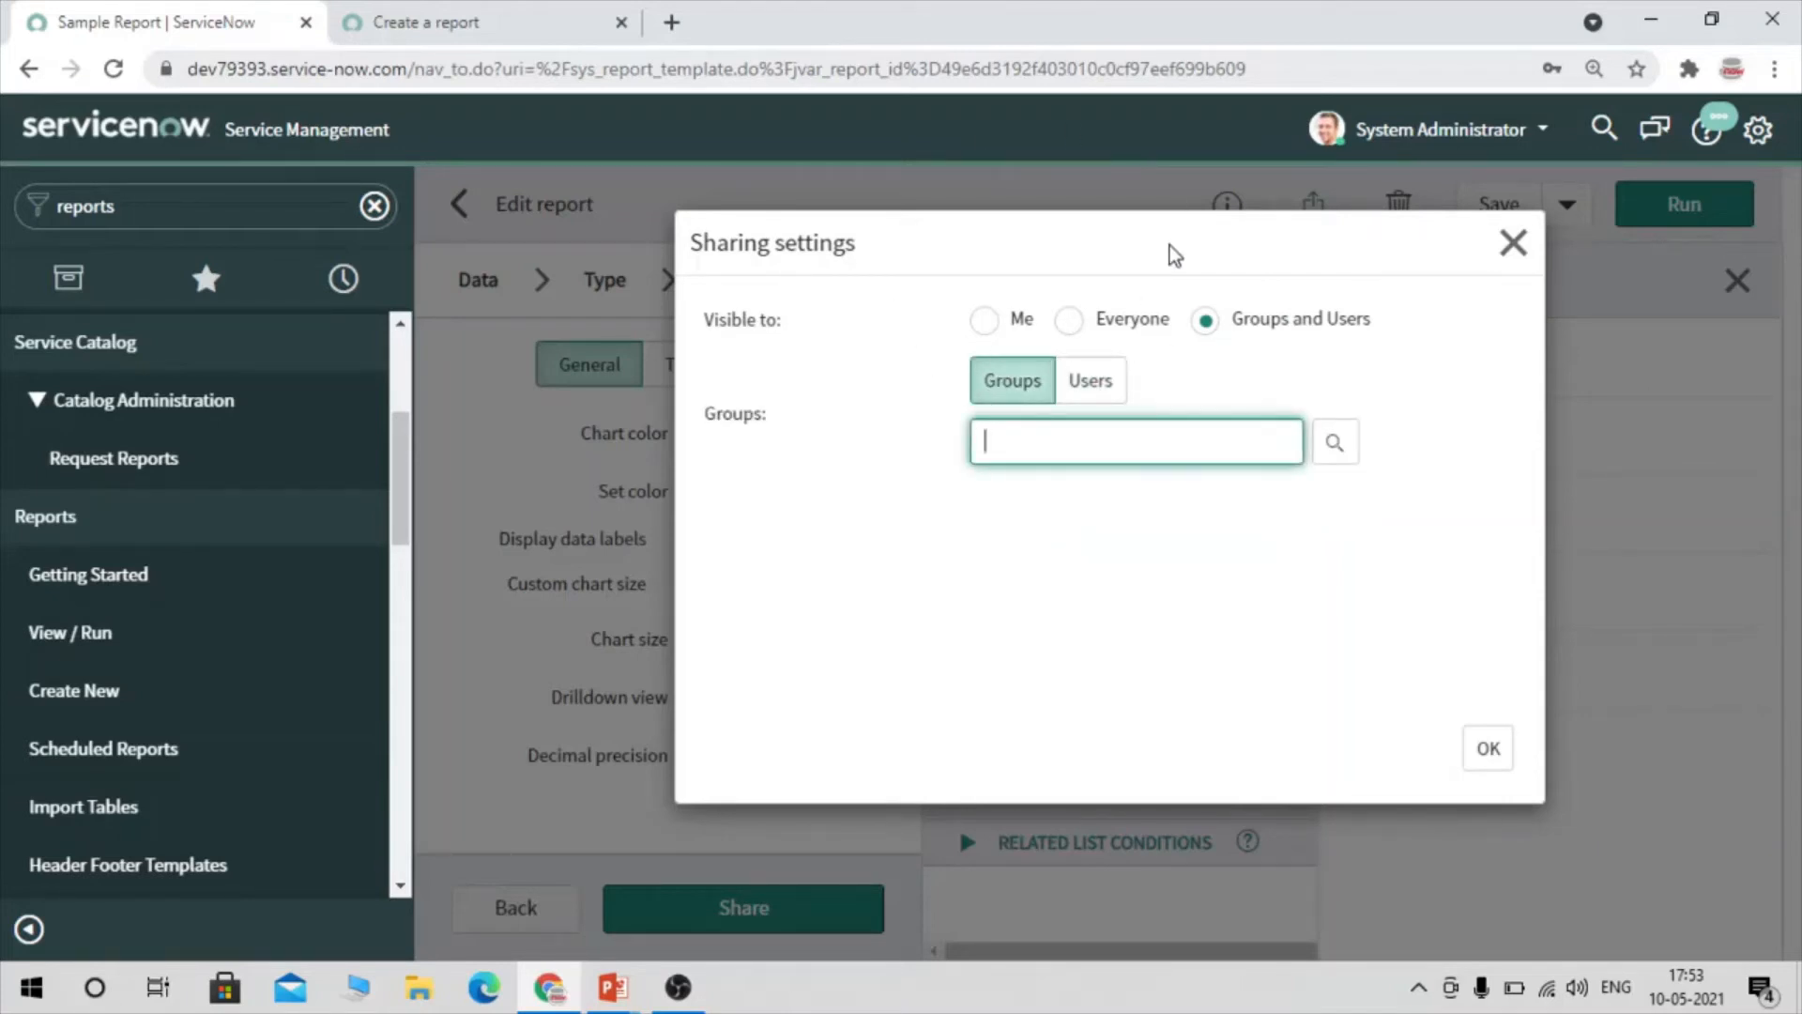
click(1514, 242)
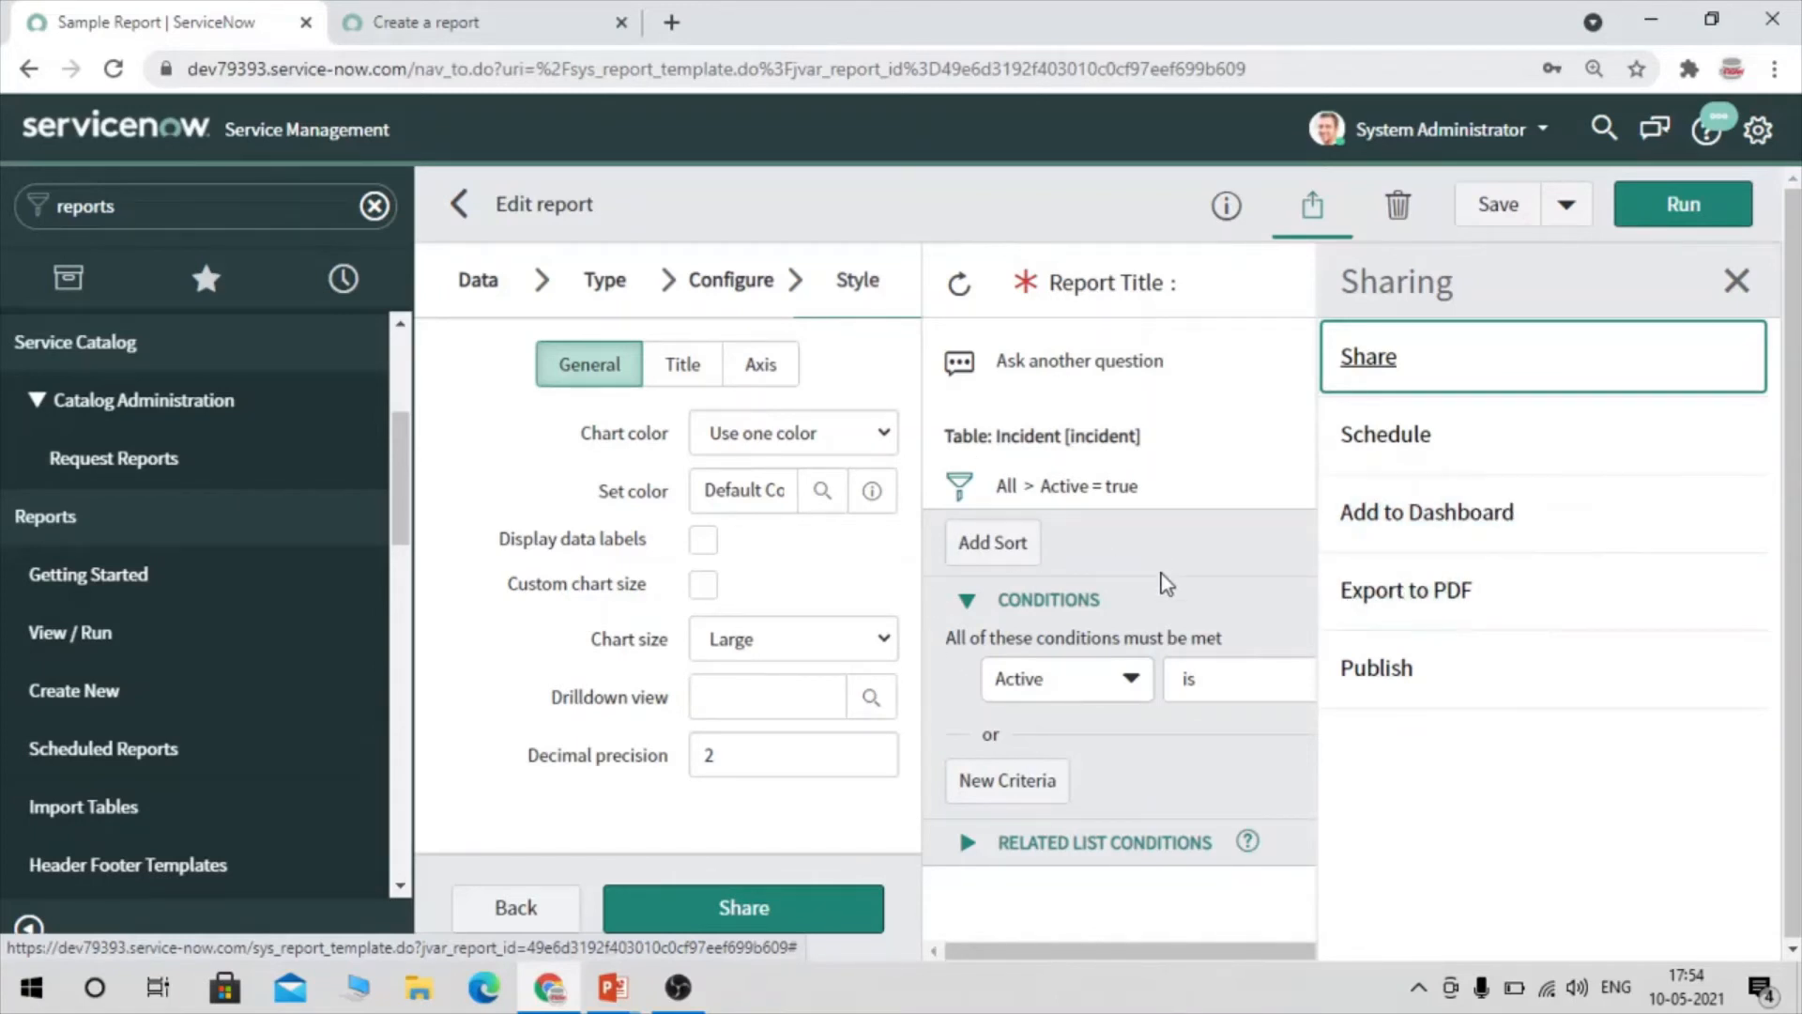
Publish the report and close the Sharing options
scroll(1167, 584, down, 3)
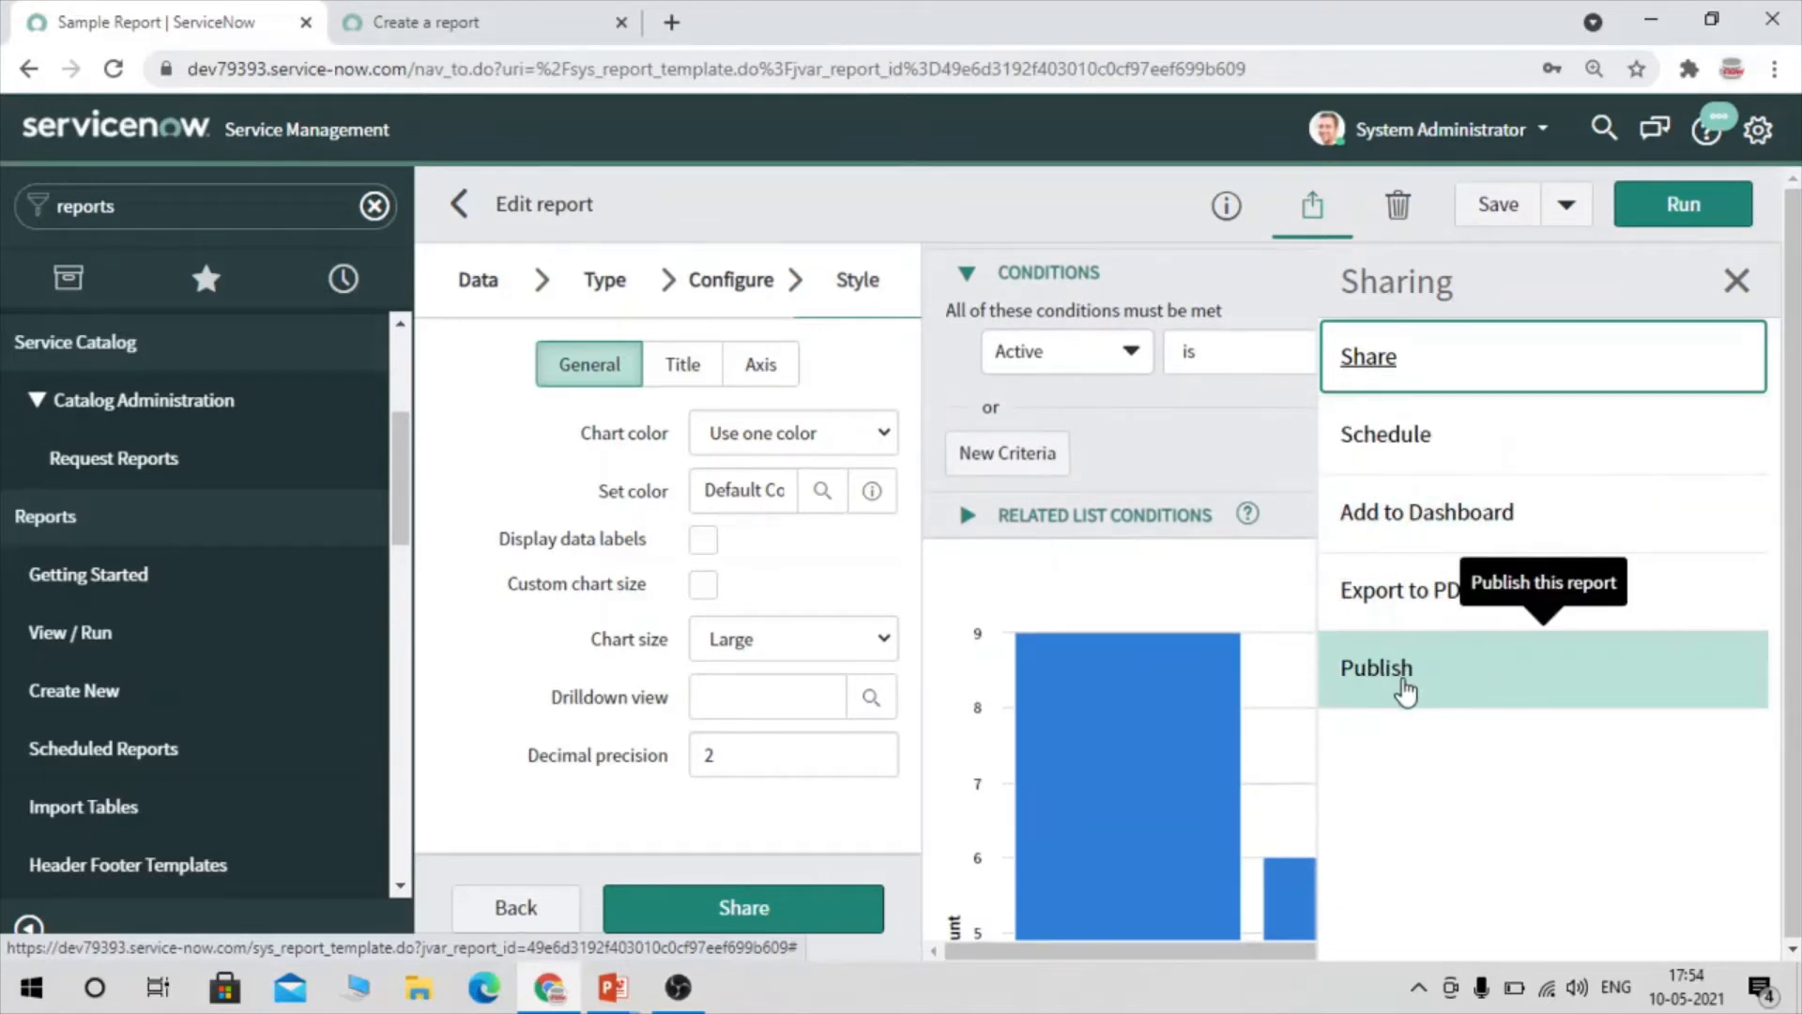
click(1358, 695)
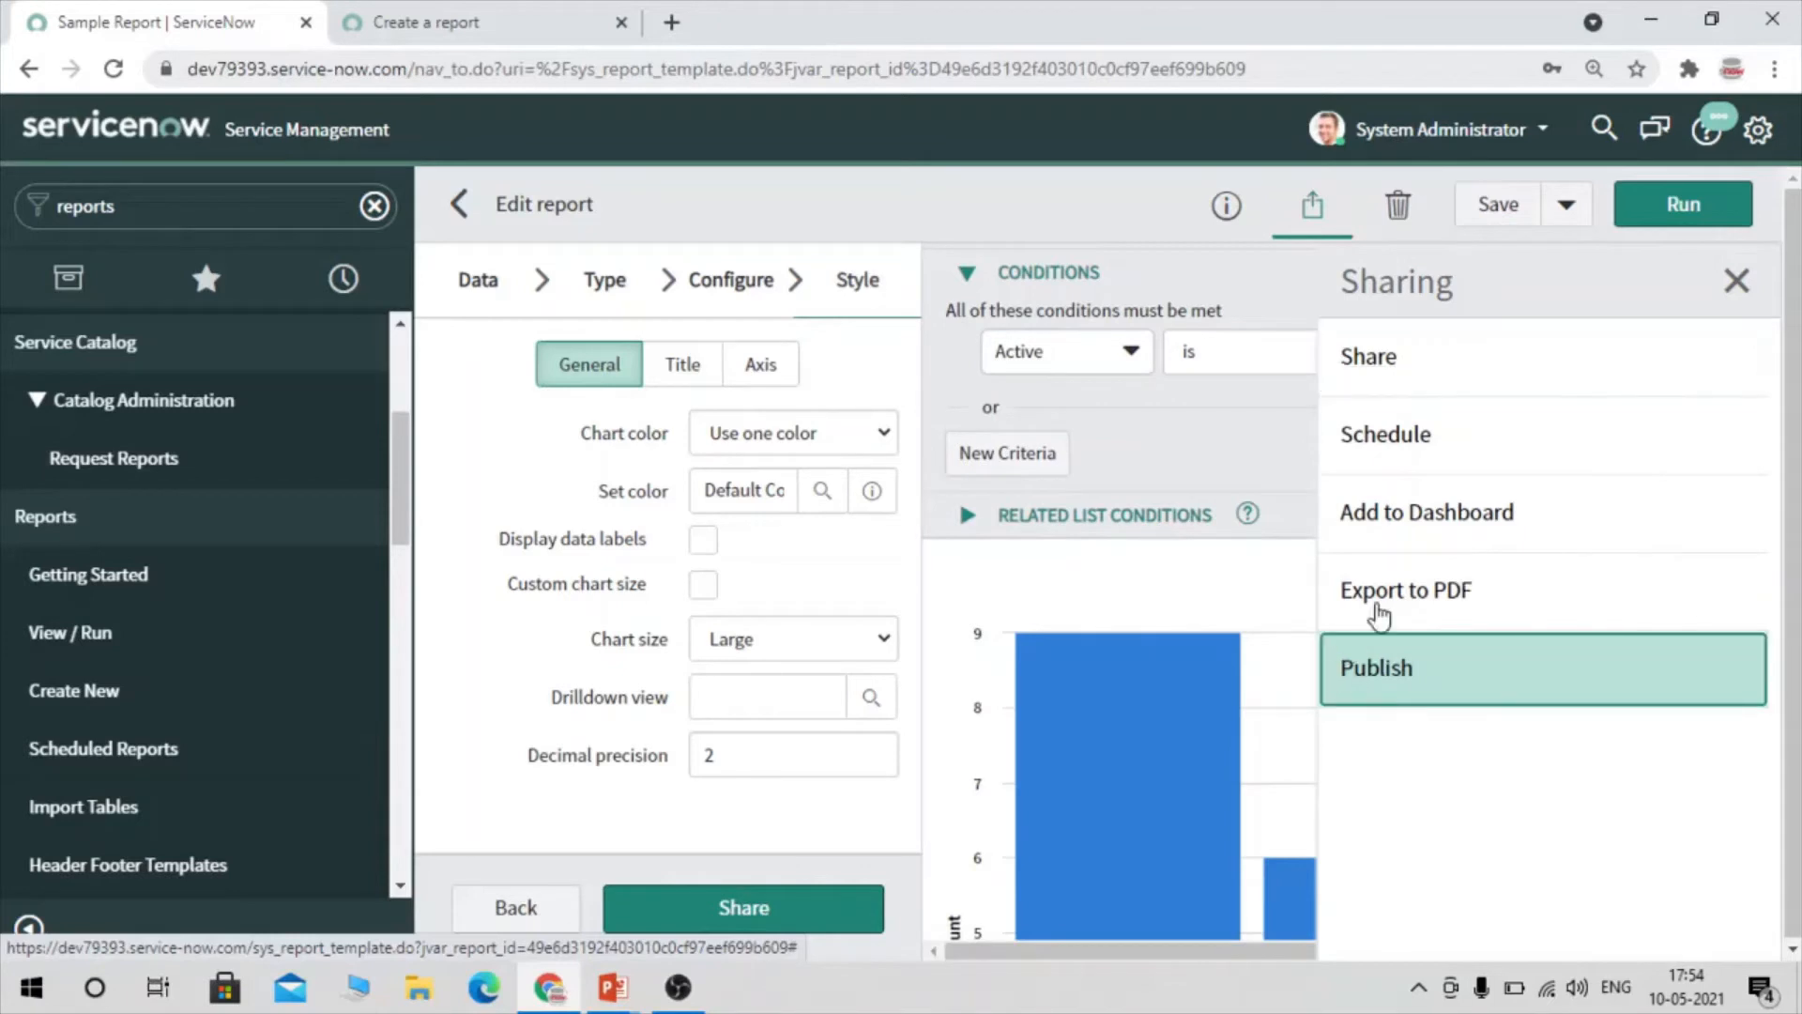
click(1402, 687)
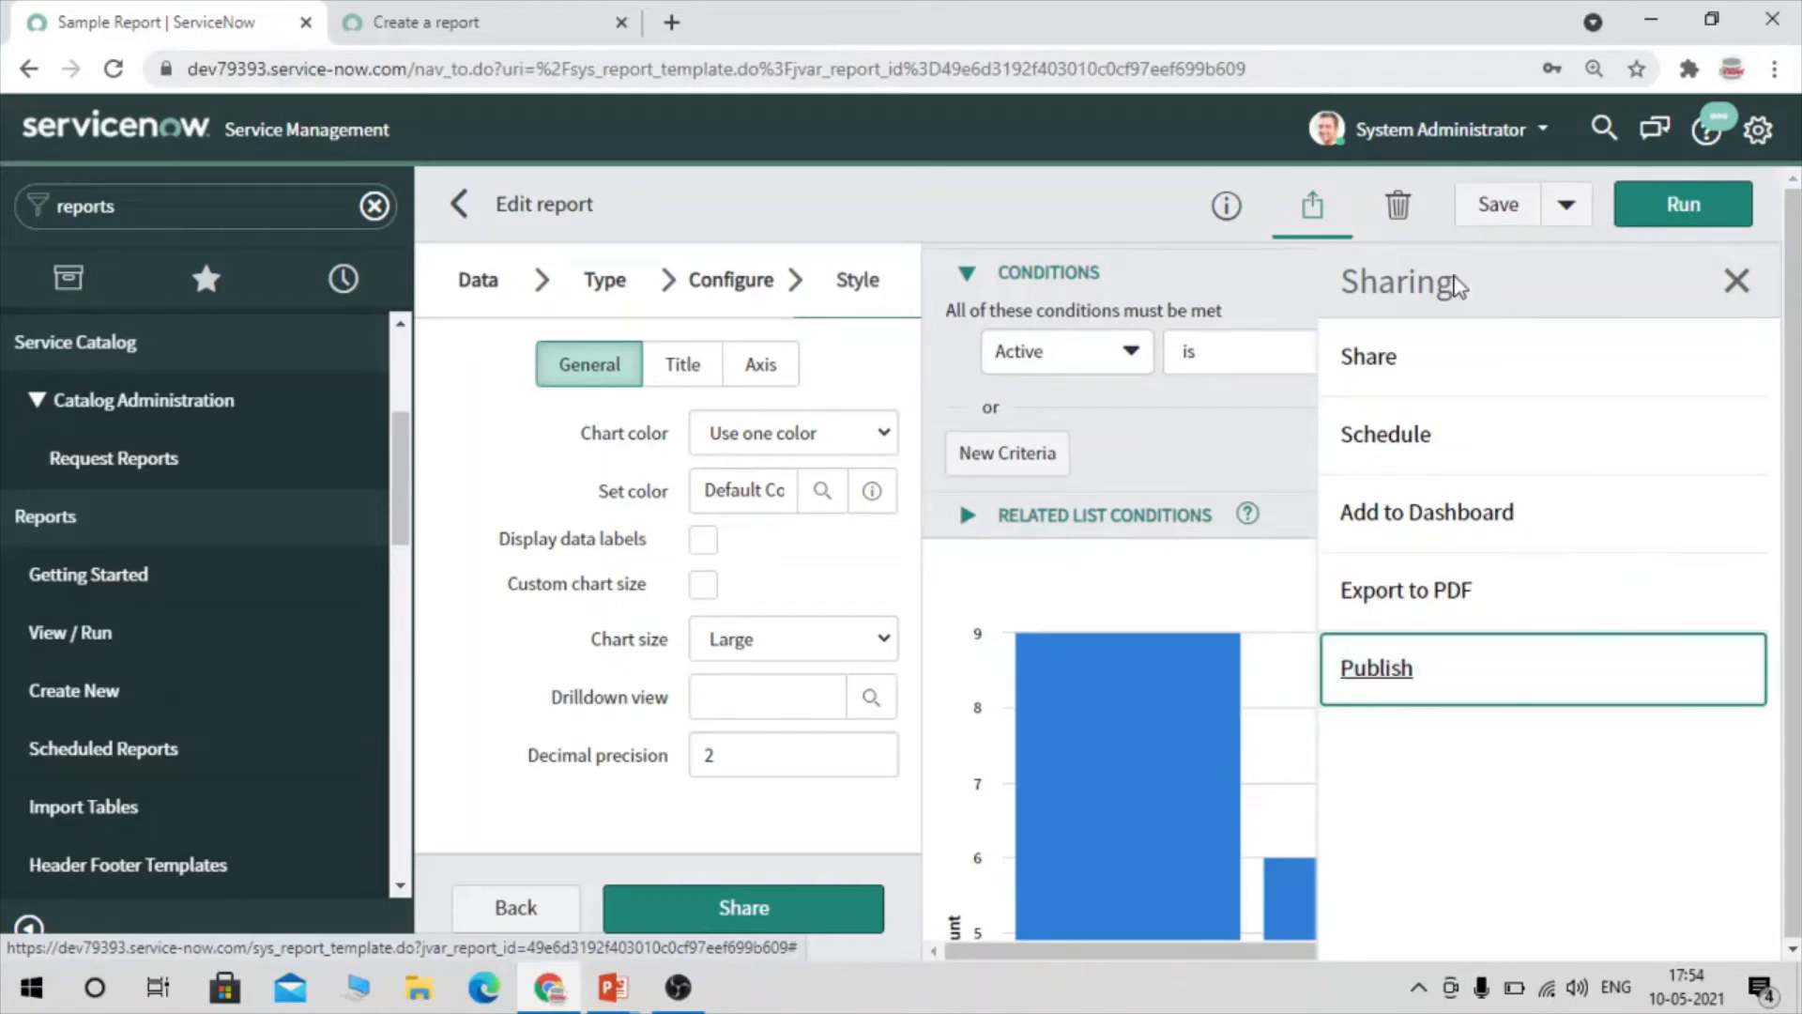
click(1751, 292)
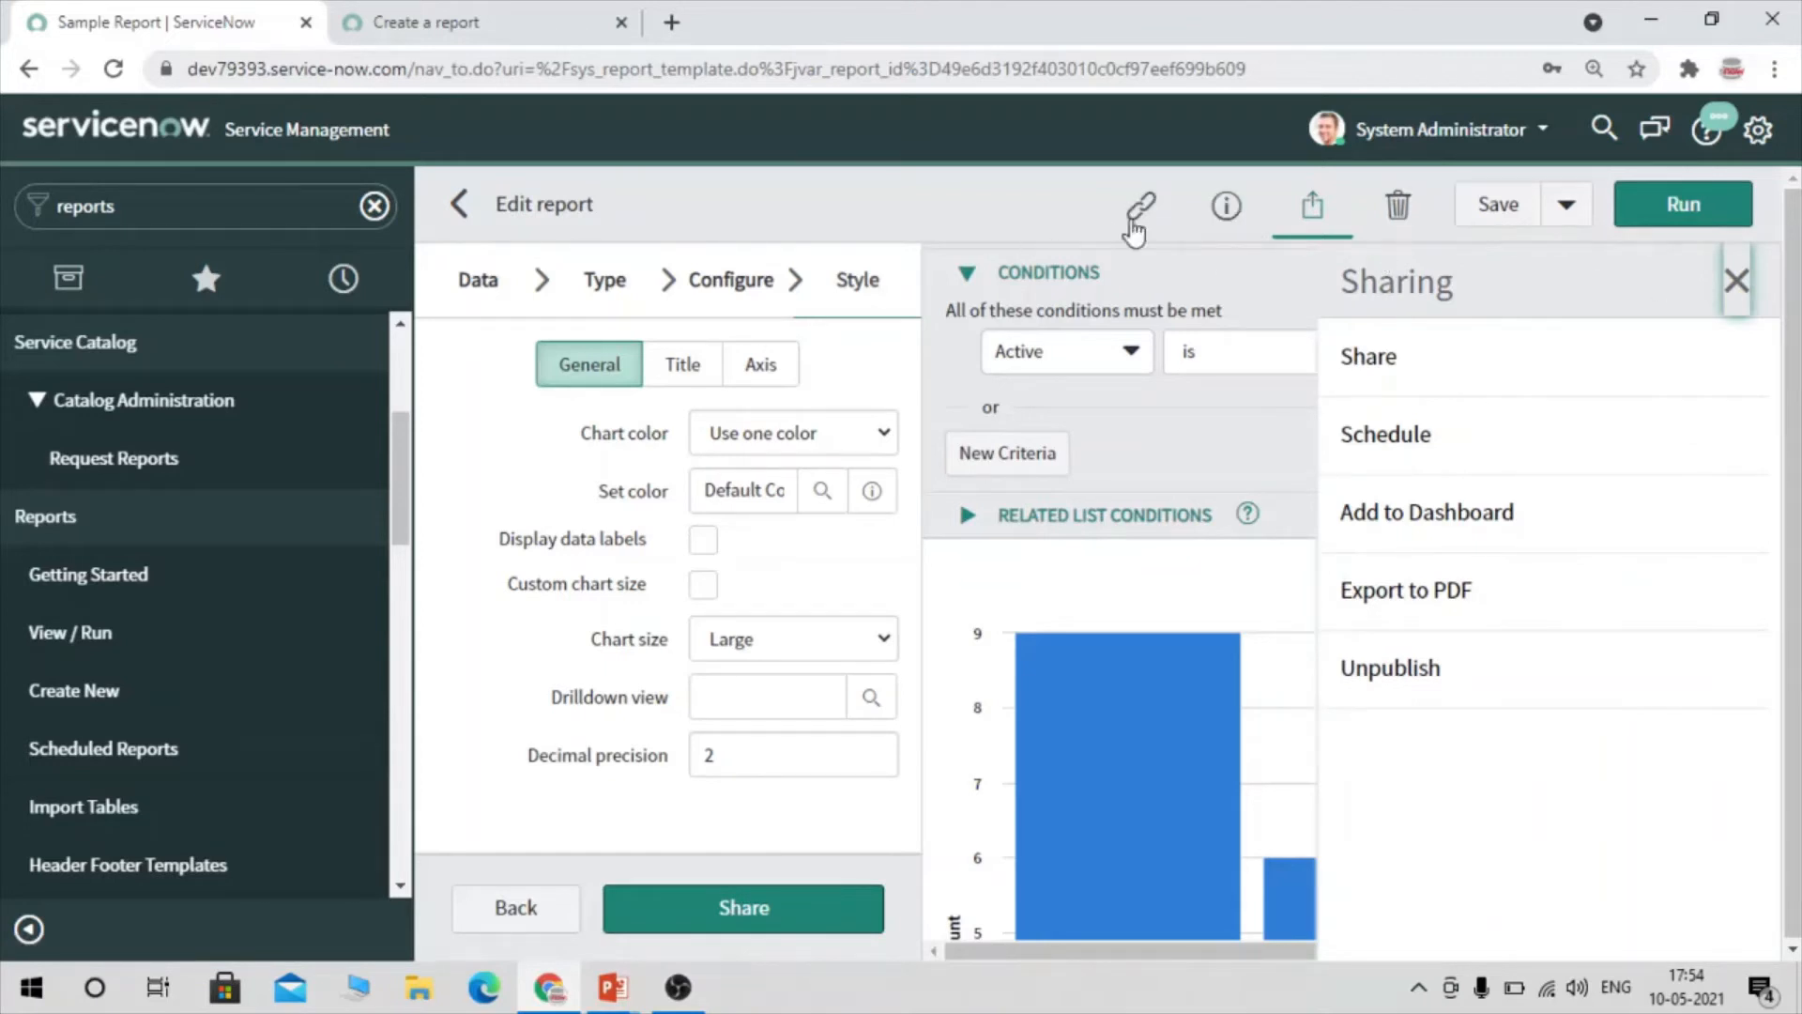
click(1742, 286)
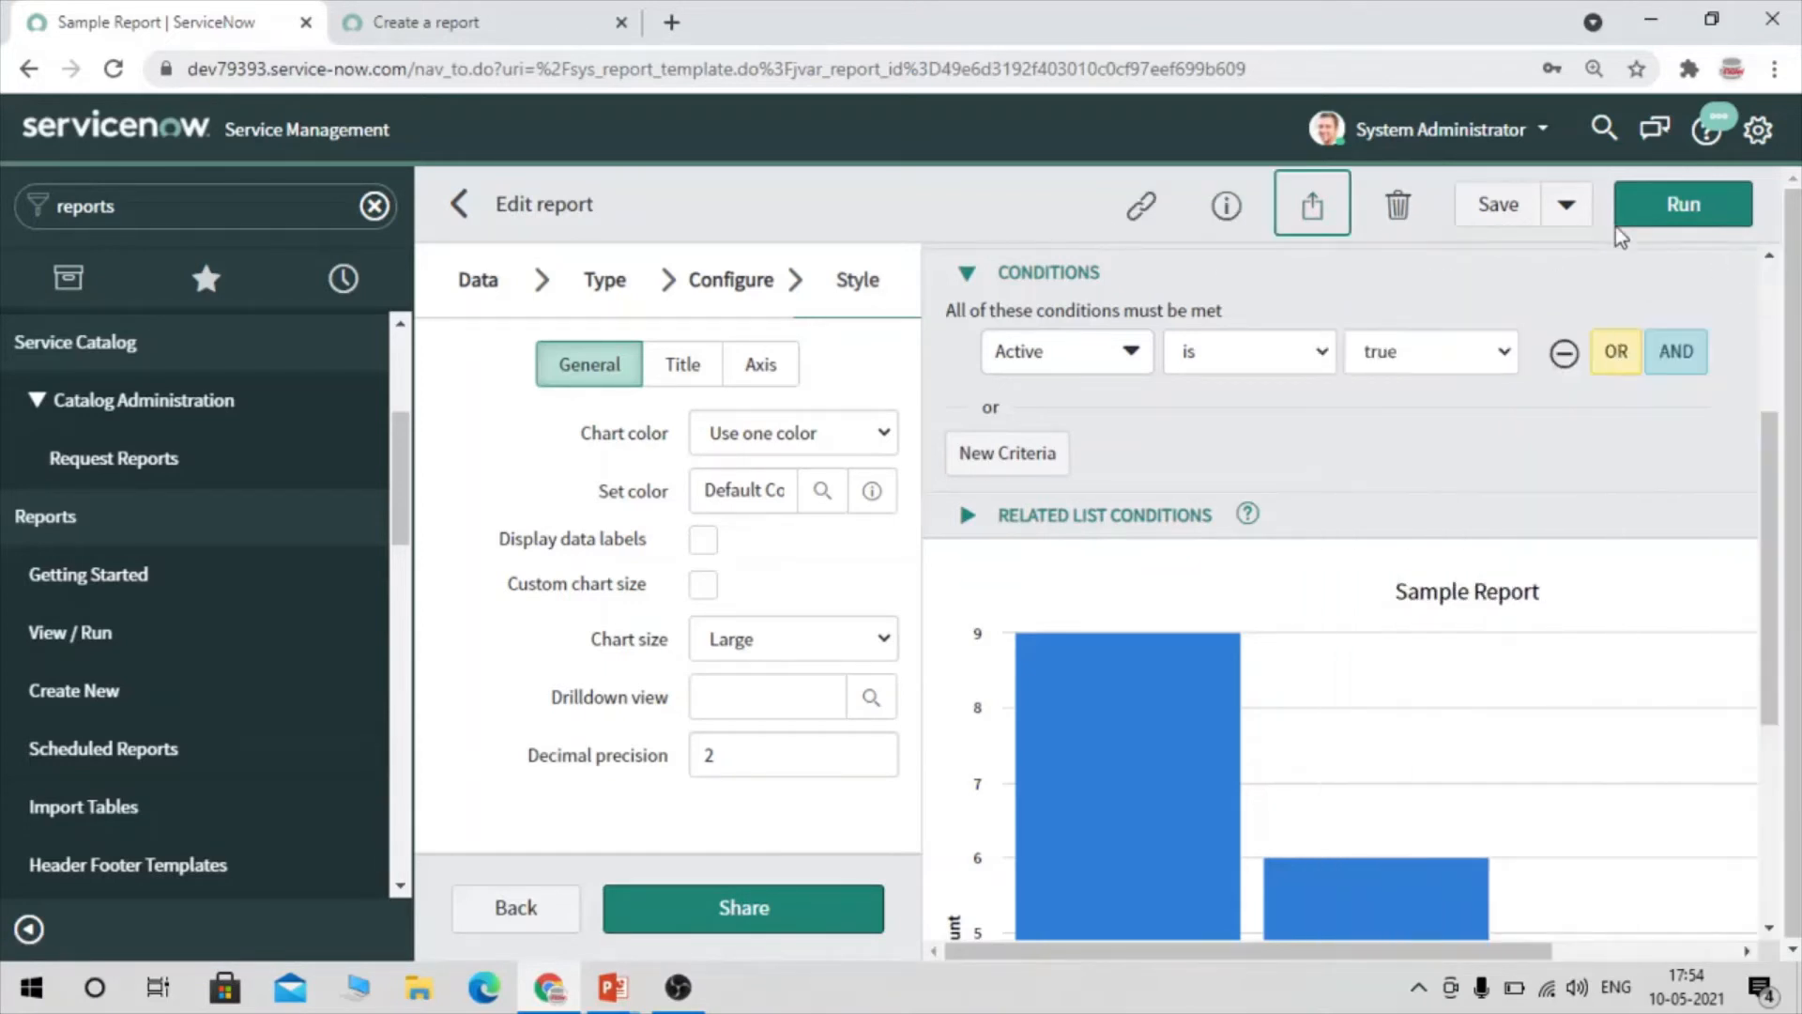
Copy the published report's link to the clipboard, and look over the sharing options again
click(1149, 209)
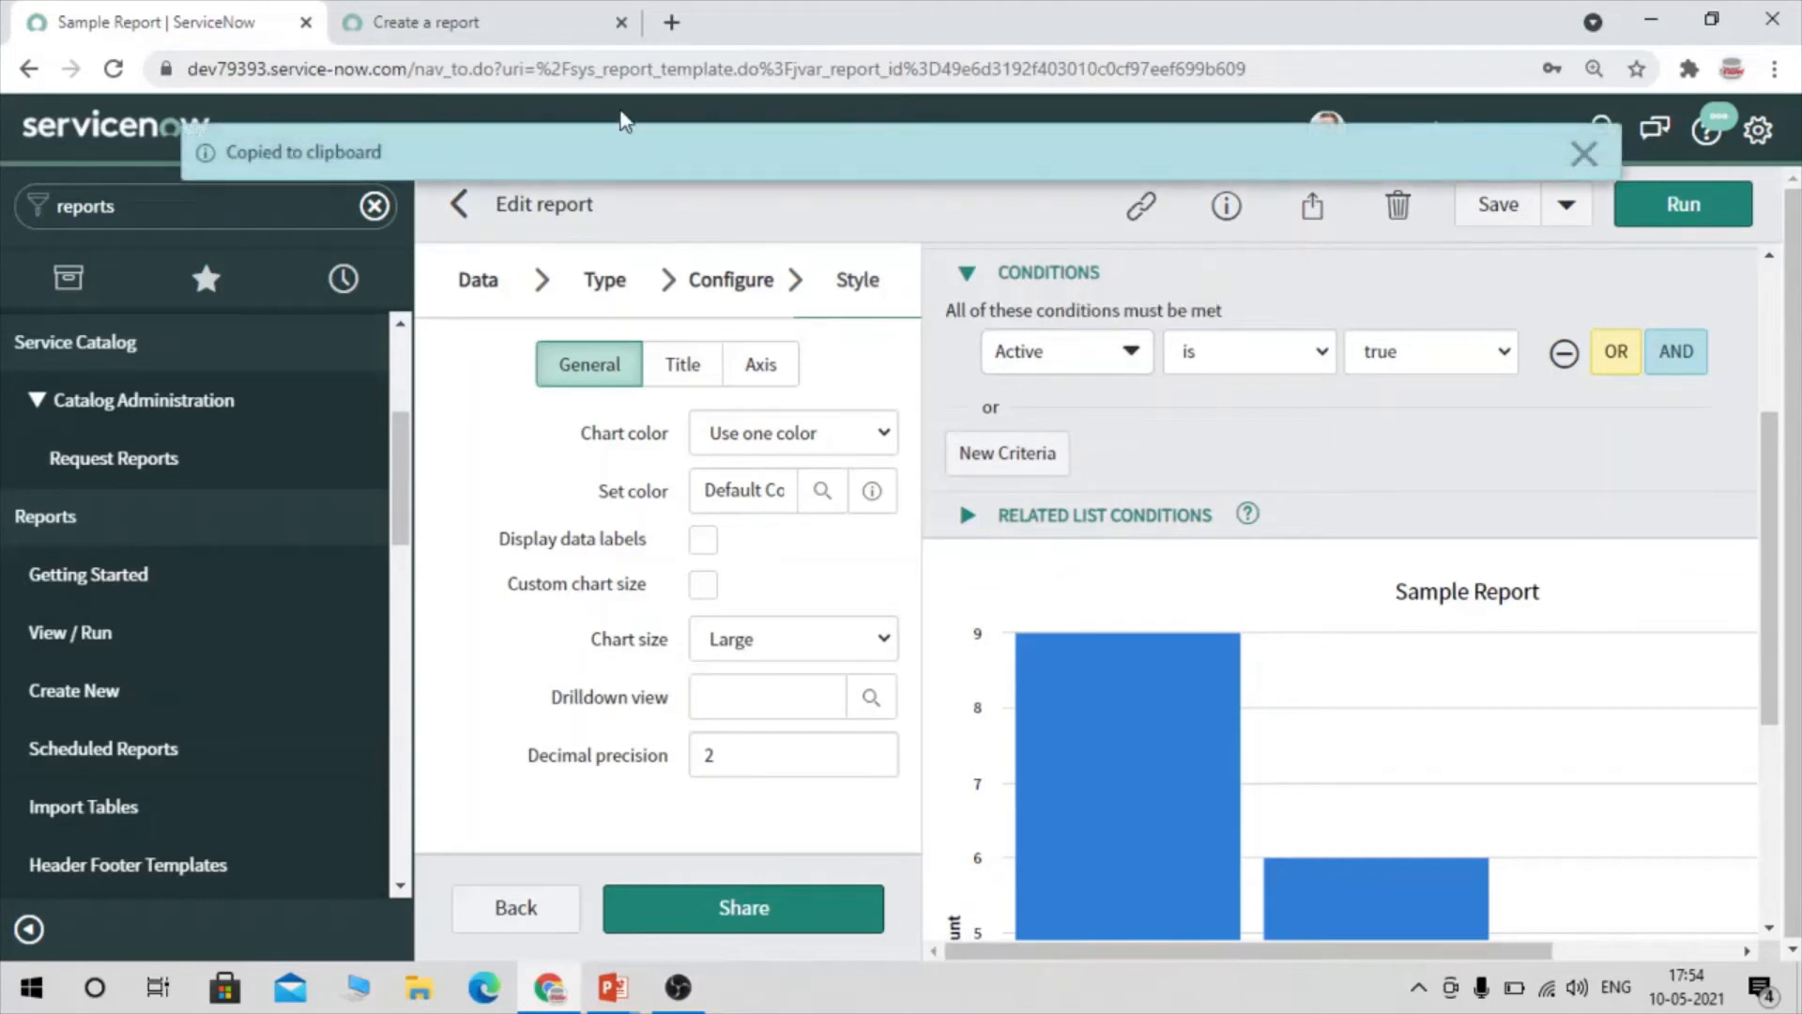
click(1585, 153)
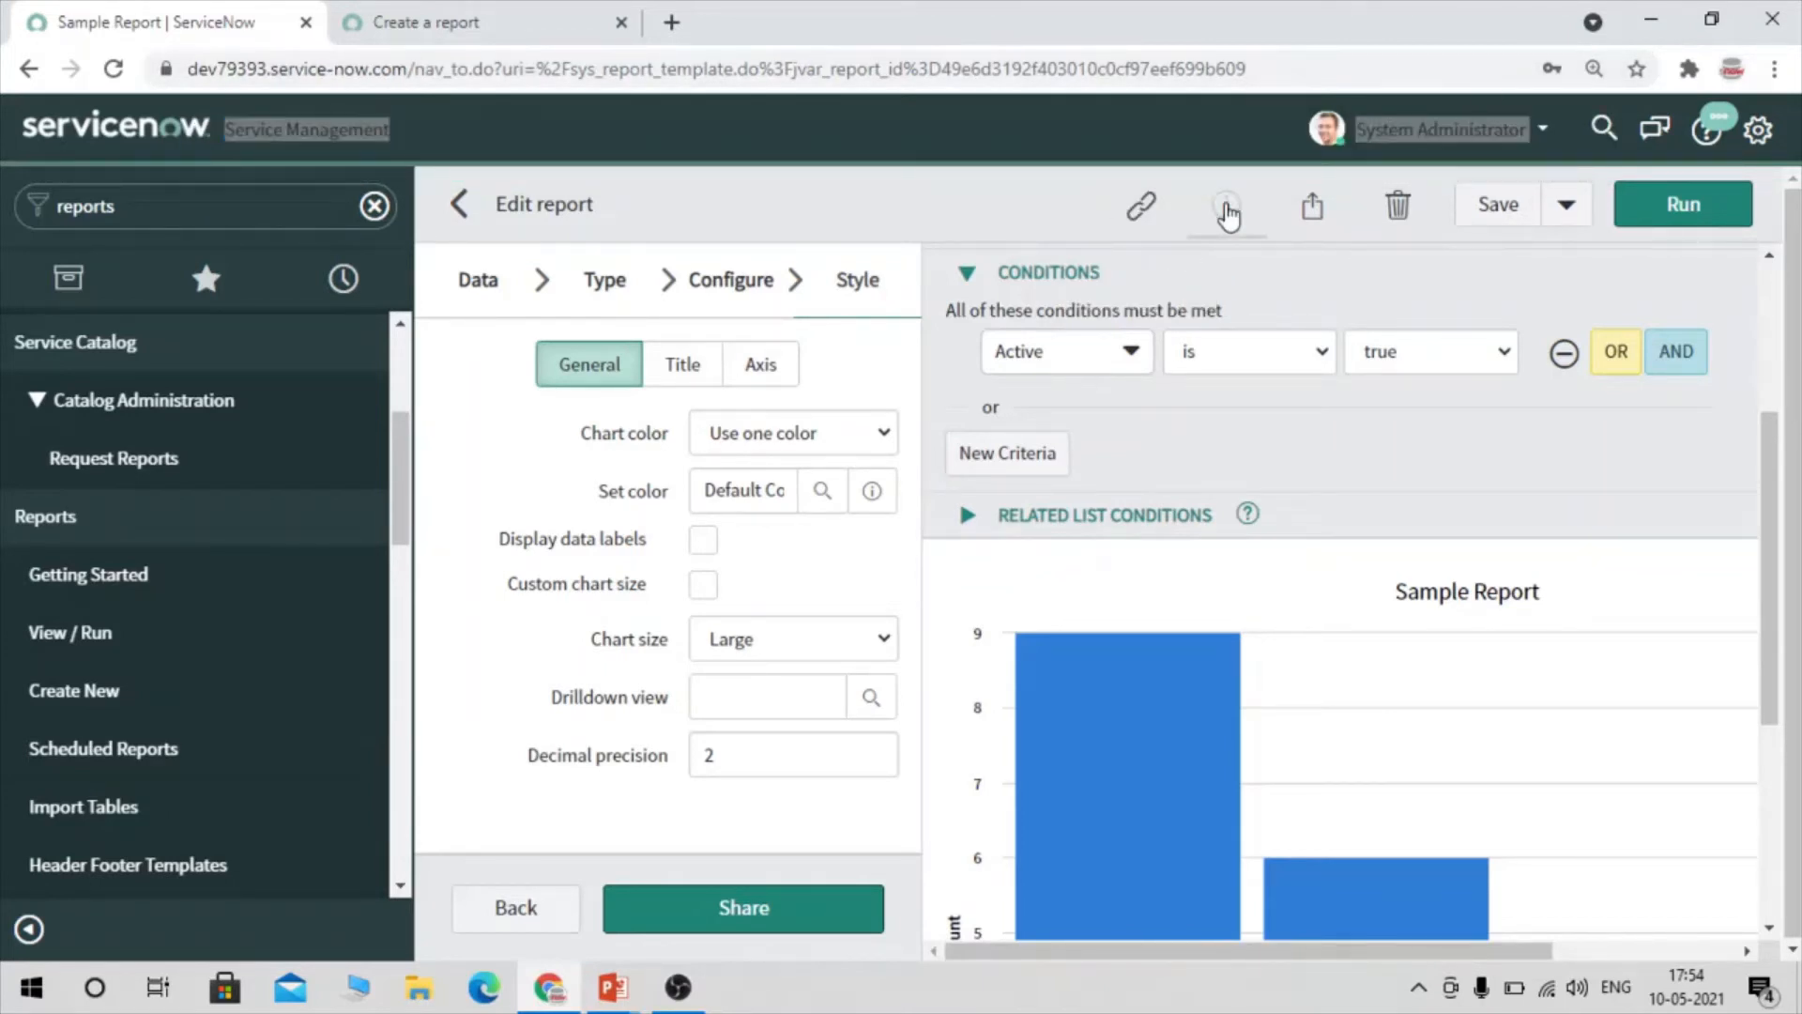
click(1314, 223)
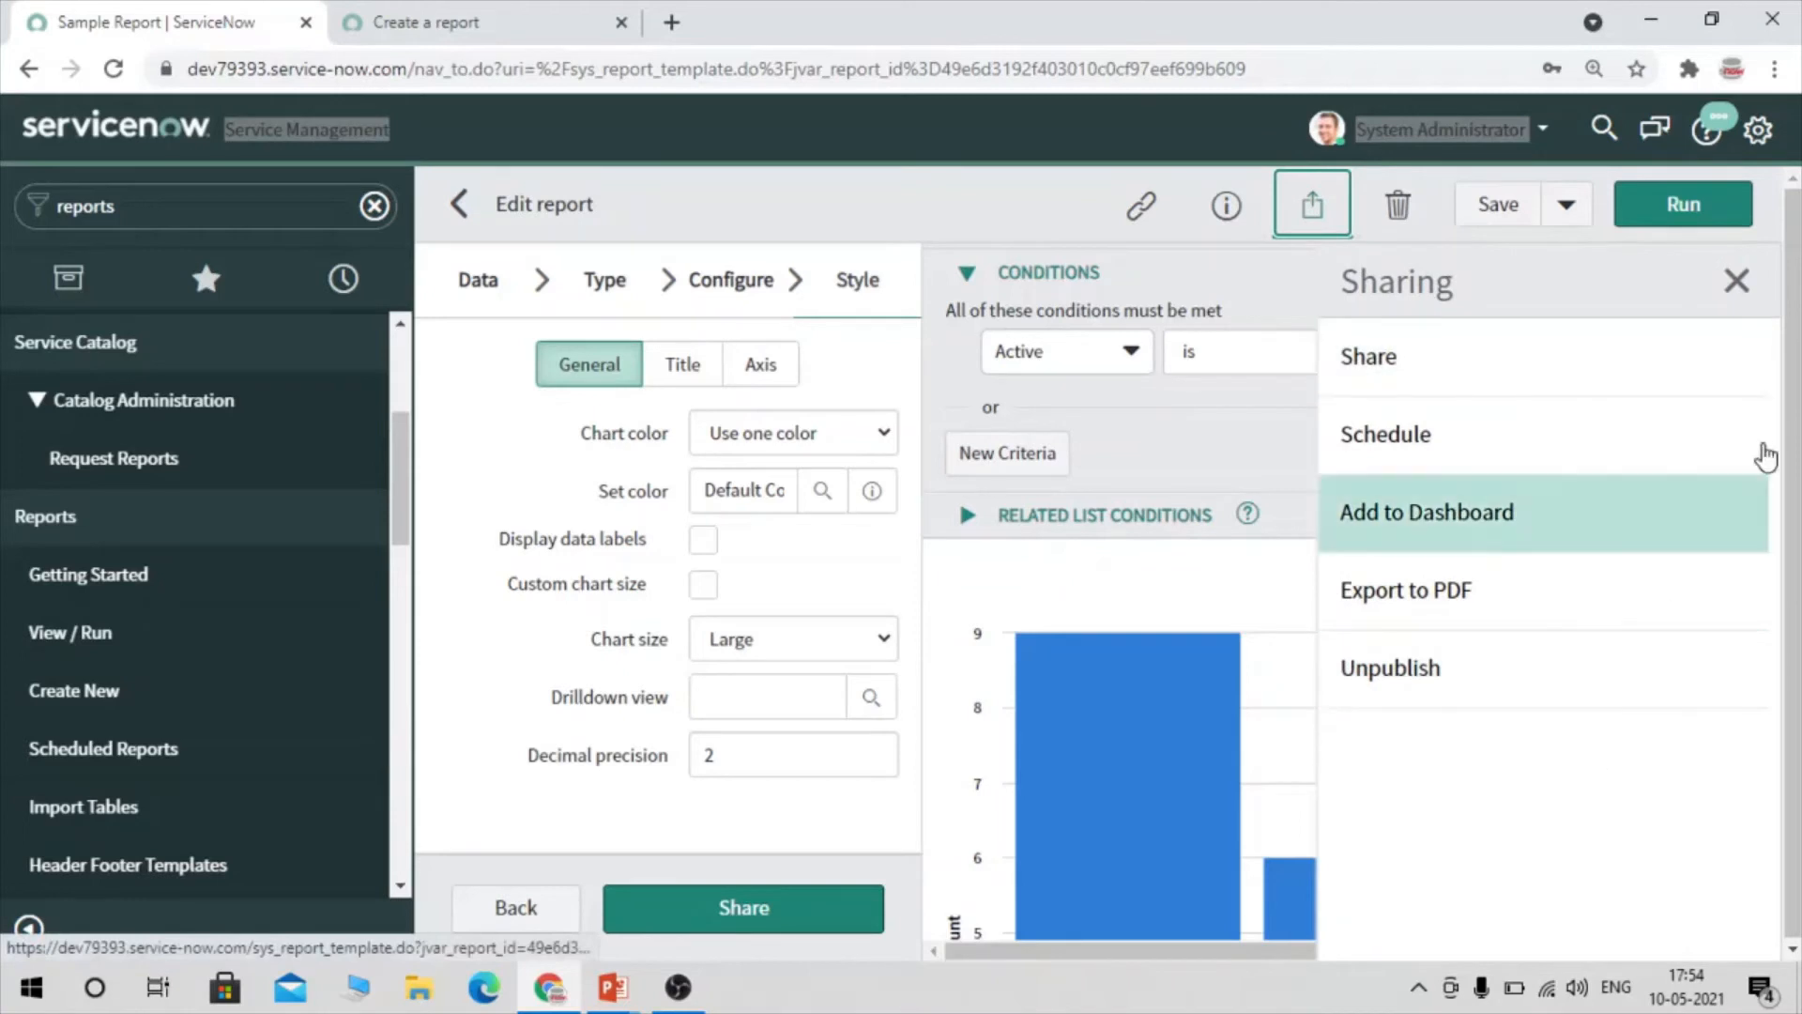
click(1742, 287)
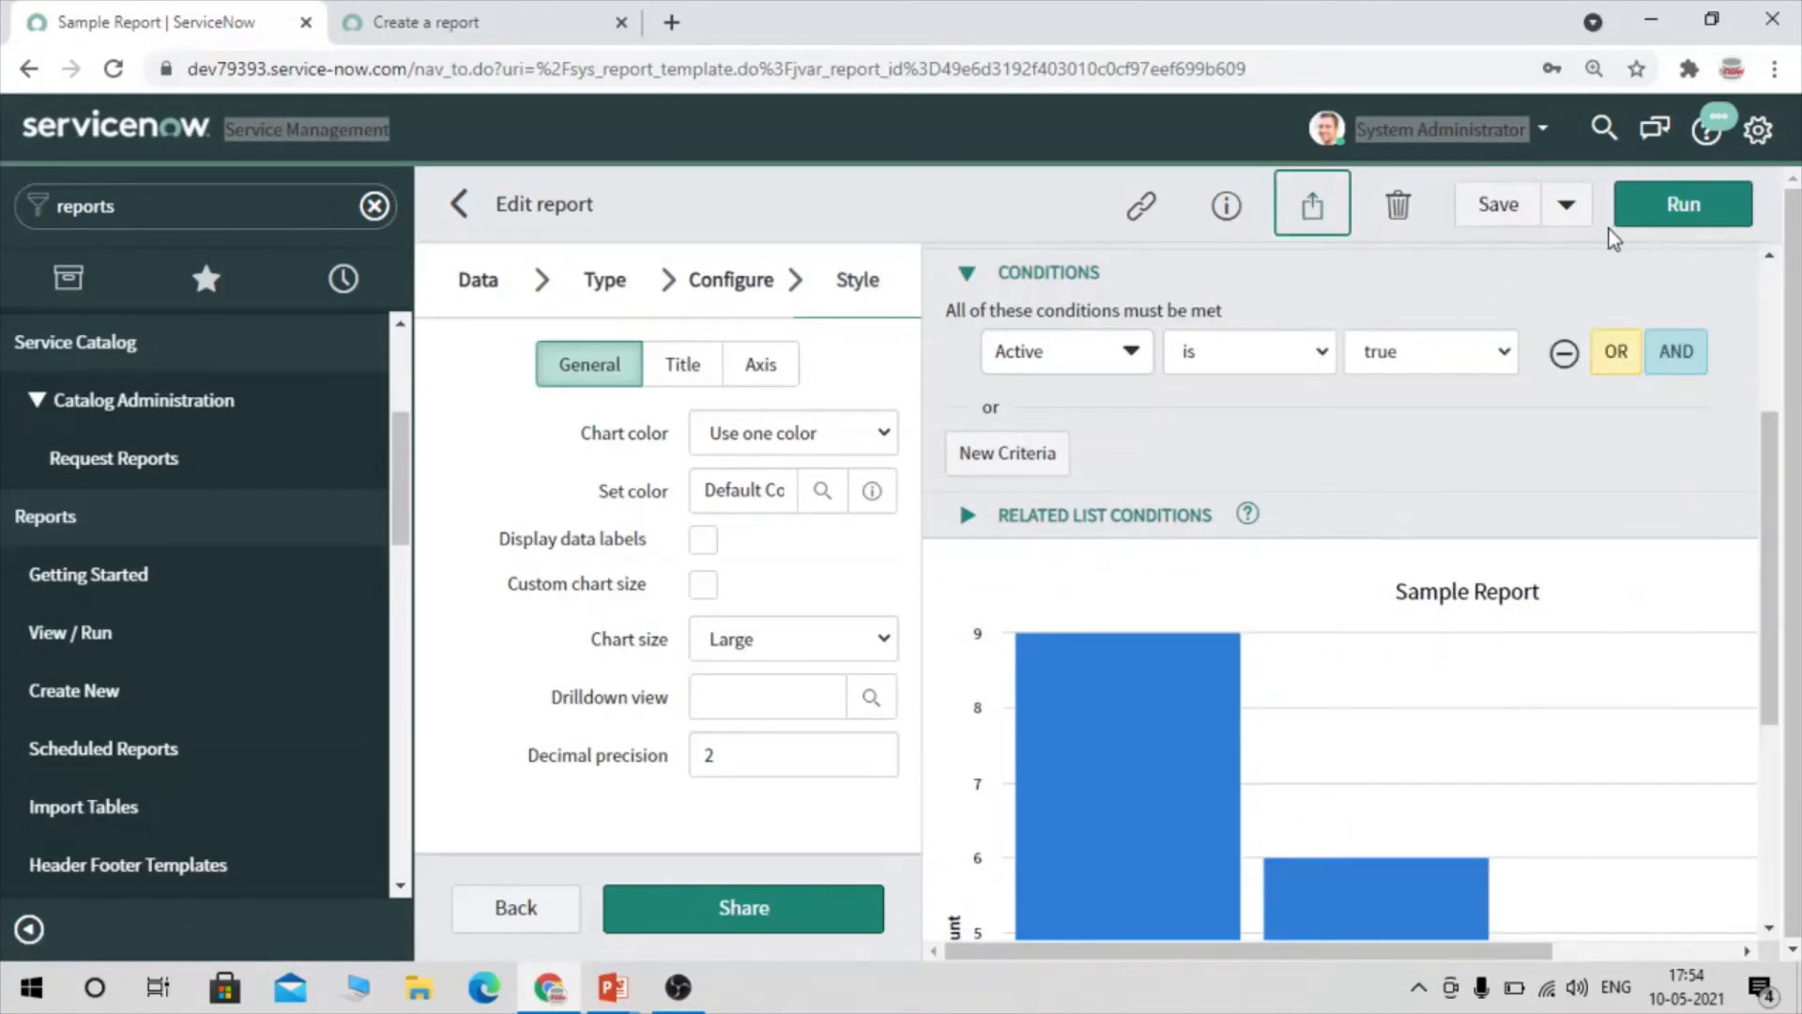
Review the additional save options, and run the report again to check its chart
click(1554, 214)
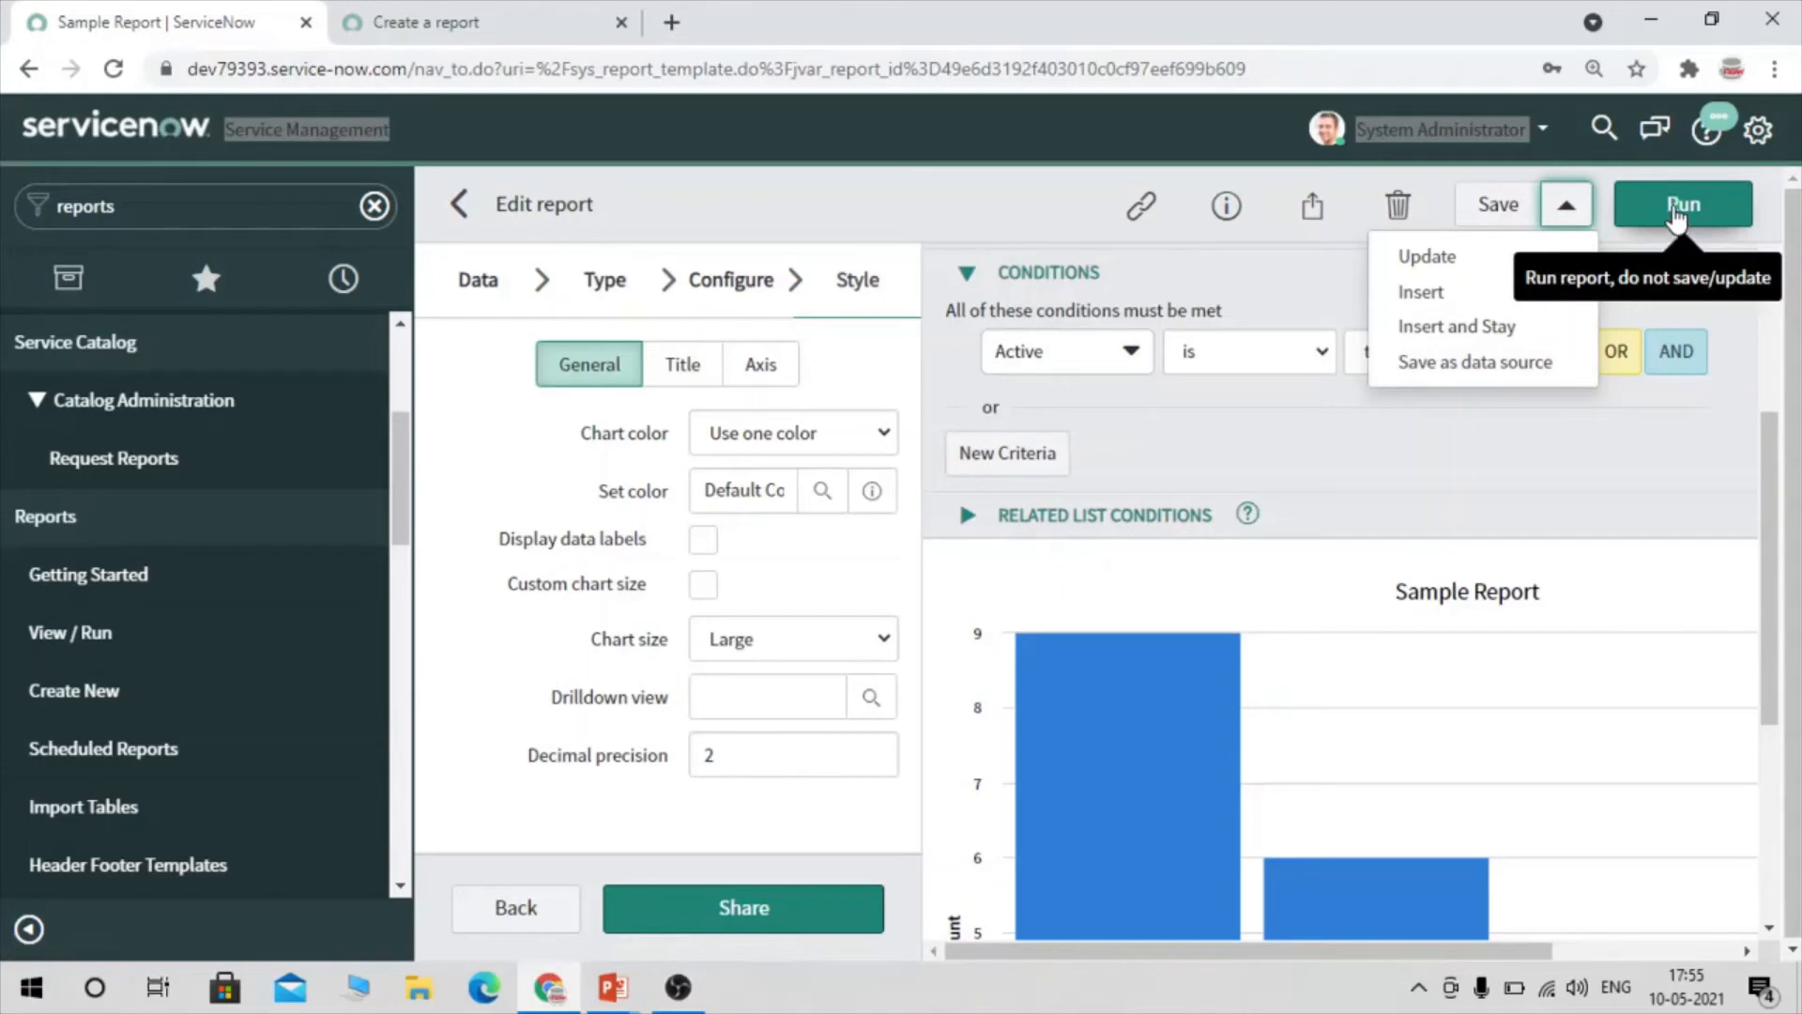
click(1678, 212)
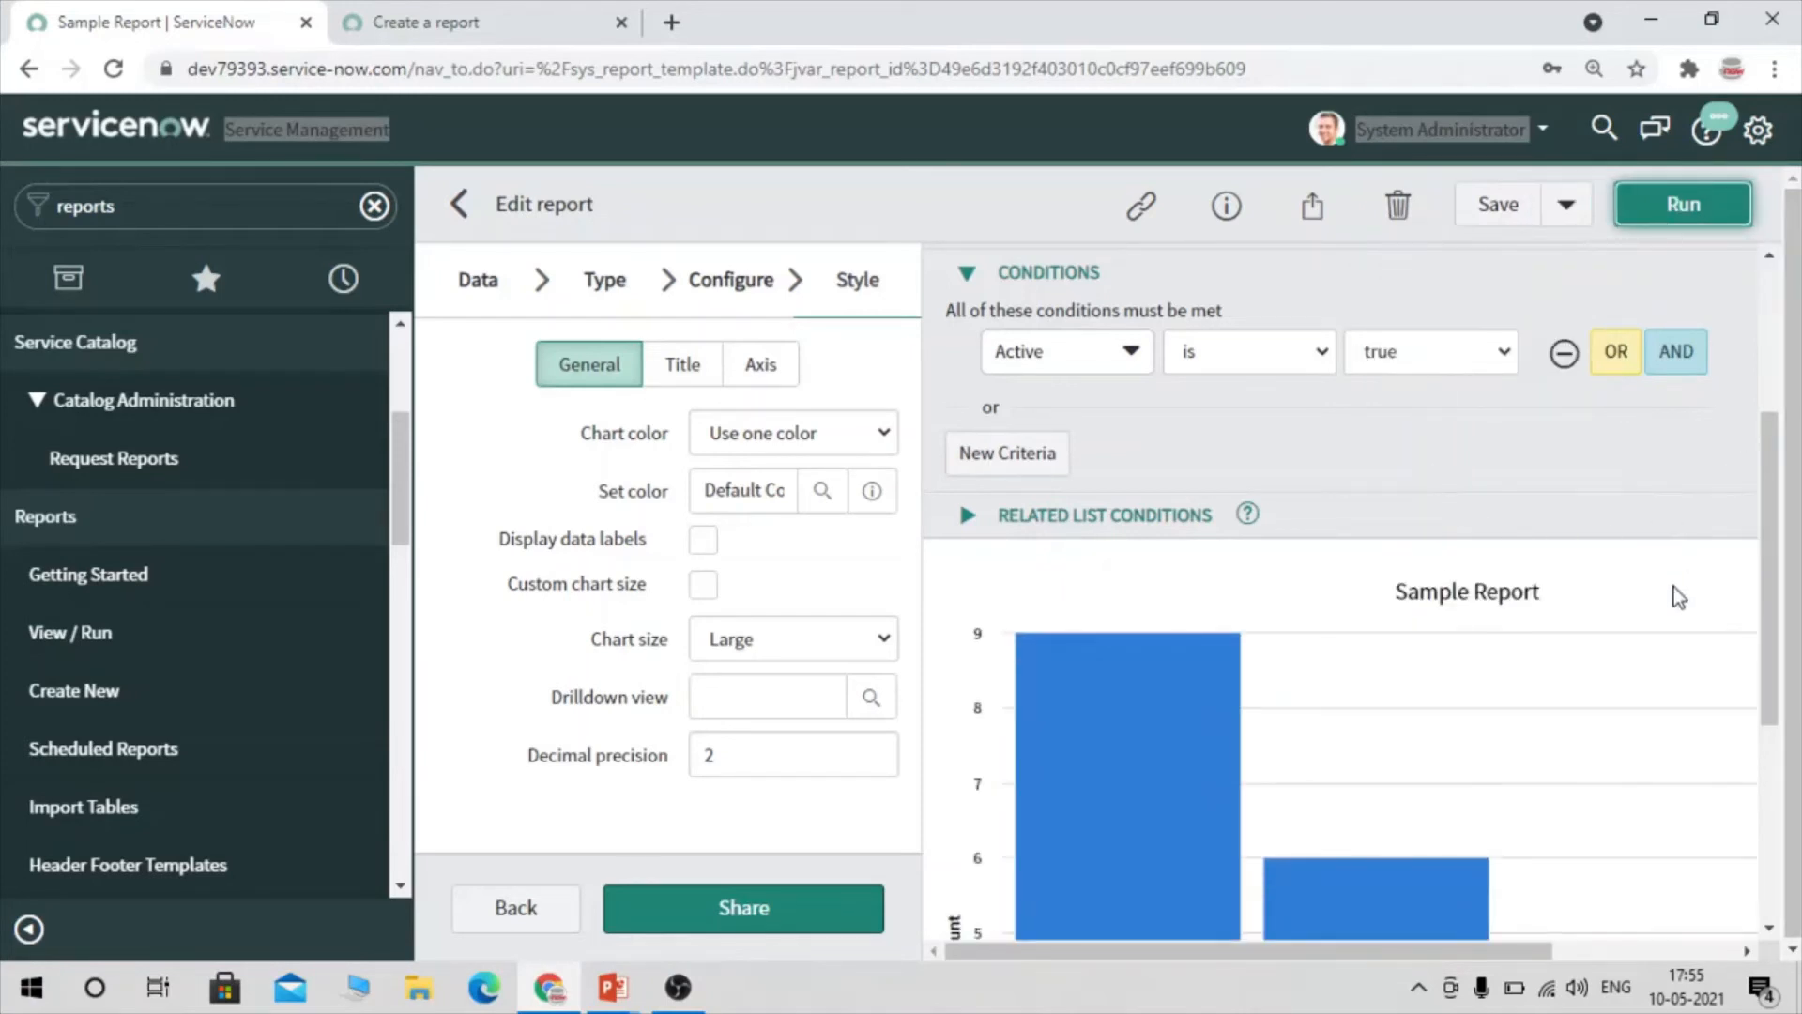
scroll(1675, 588, down, 5)
scroll(1673, 587, up, 6)
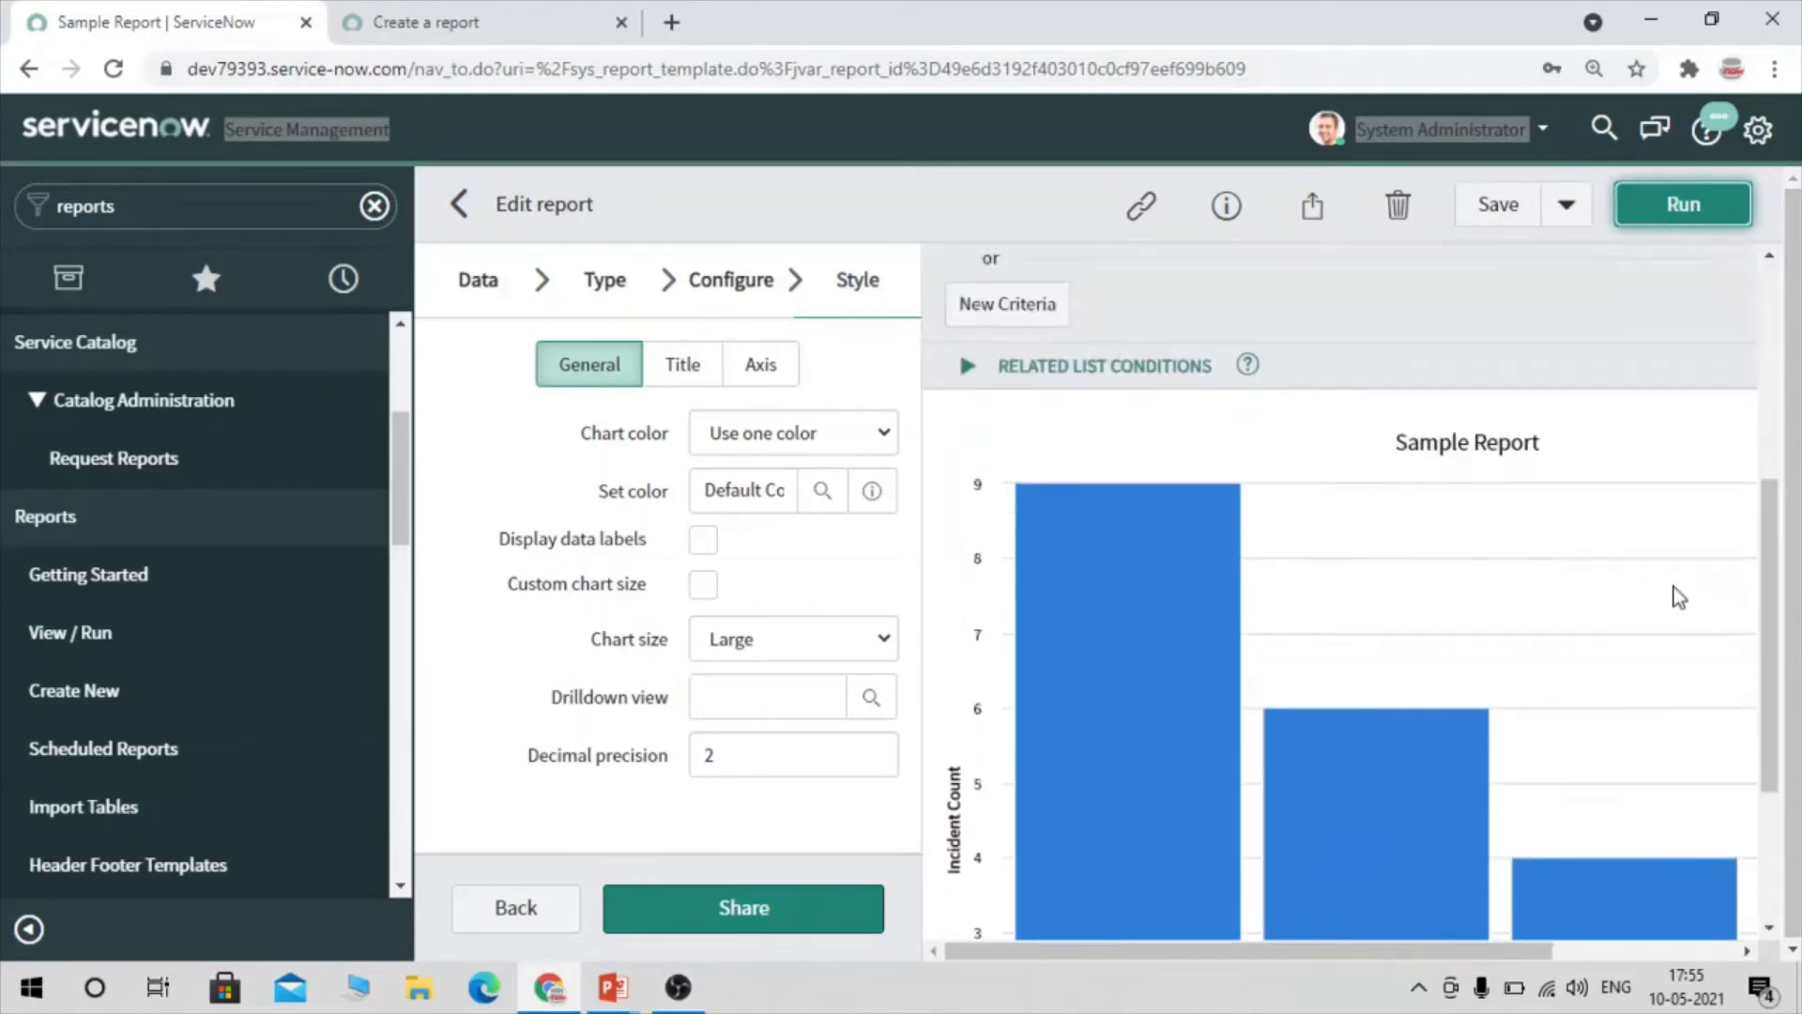
Return to the report's Type settings and look through the available visualizations, from bars and pies to time series and pyramid
click(609, 277)
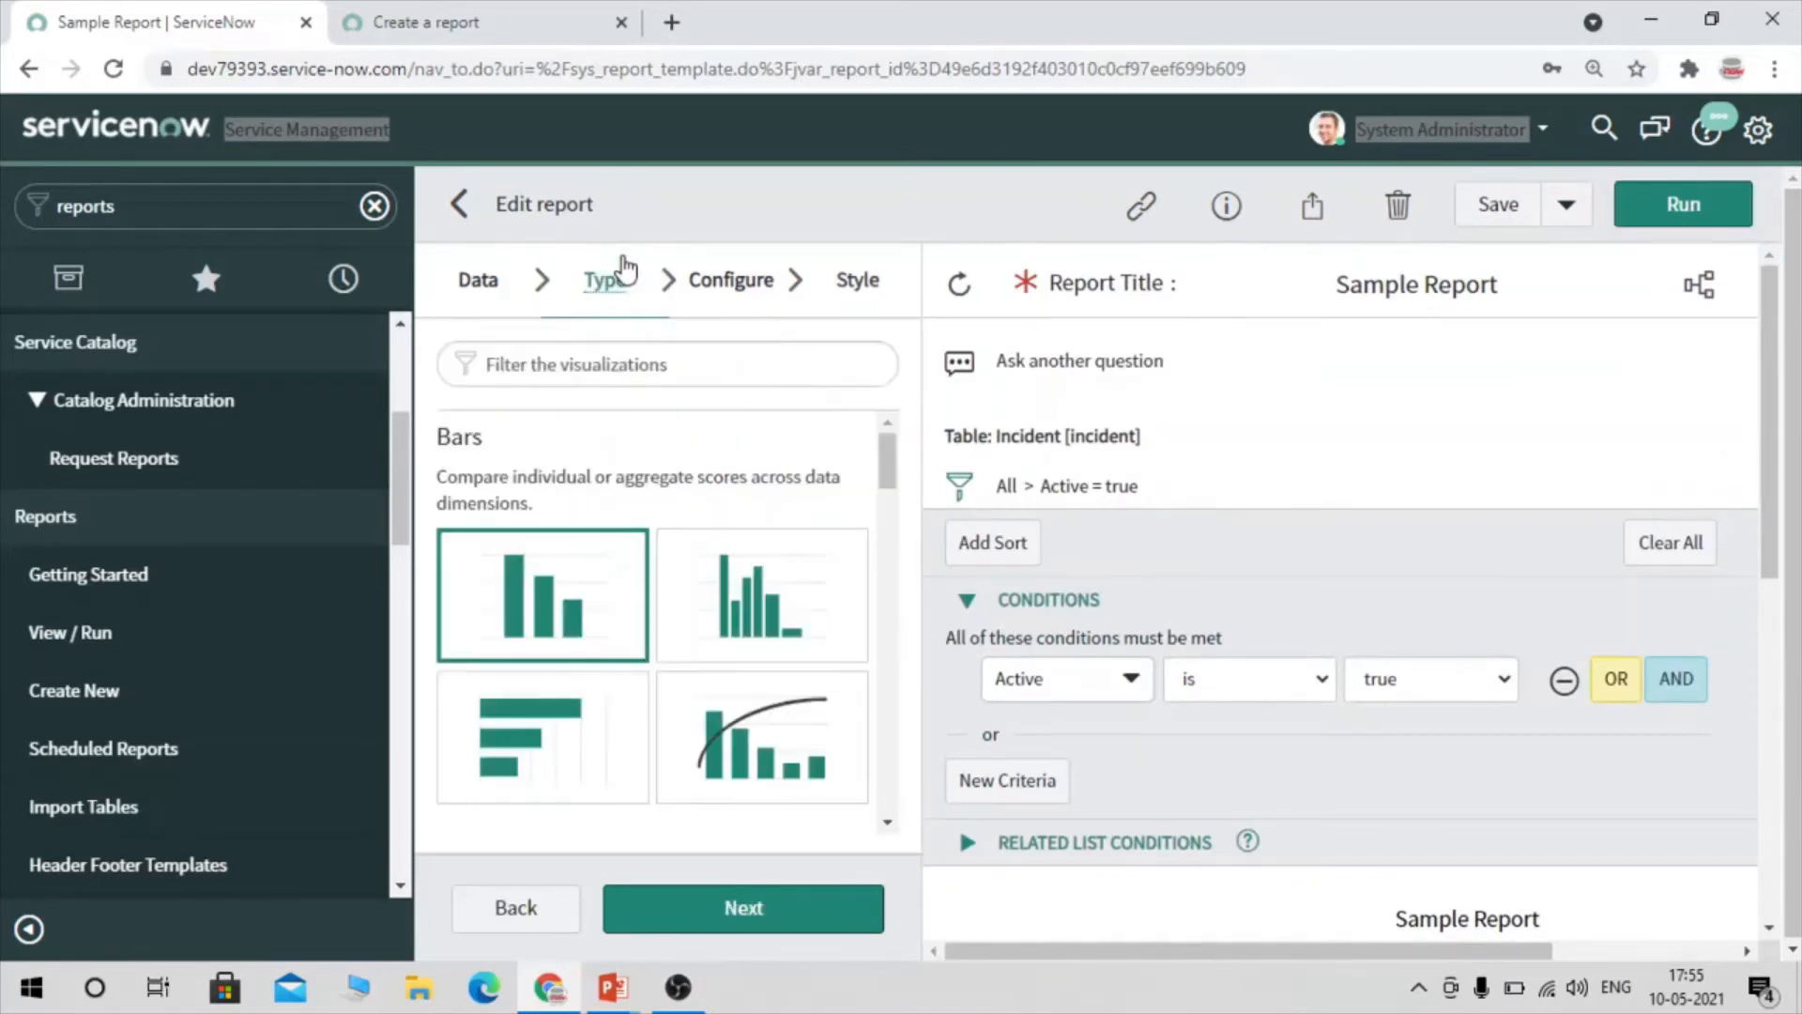
scroll(768, 520, down, 2)
scroll(724, 516, up, 2)
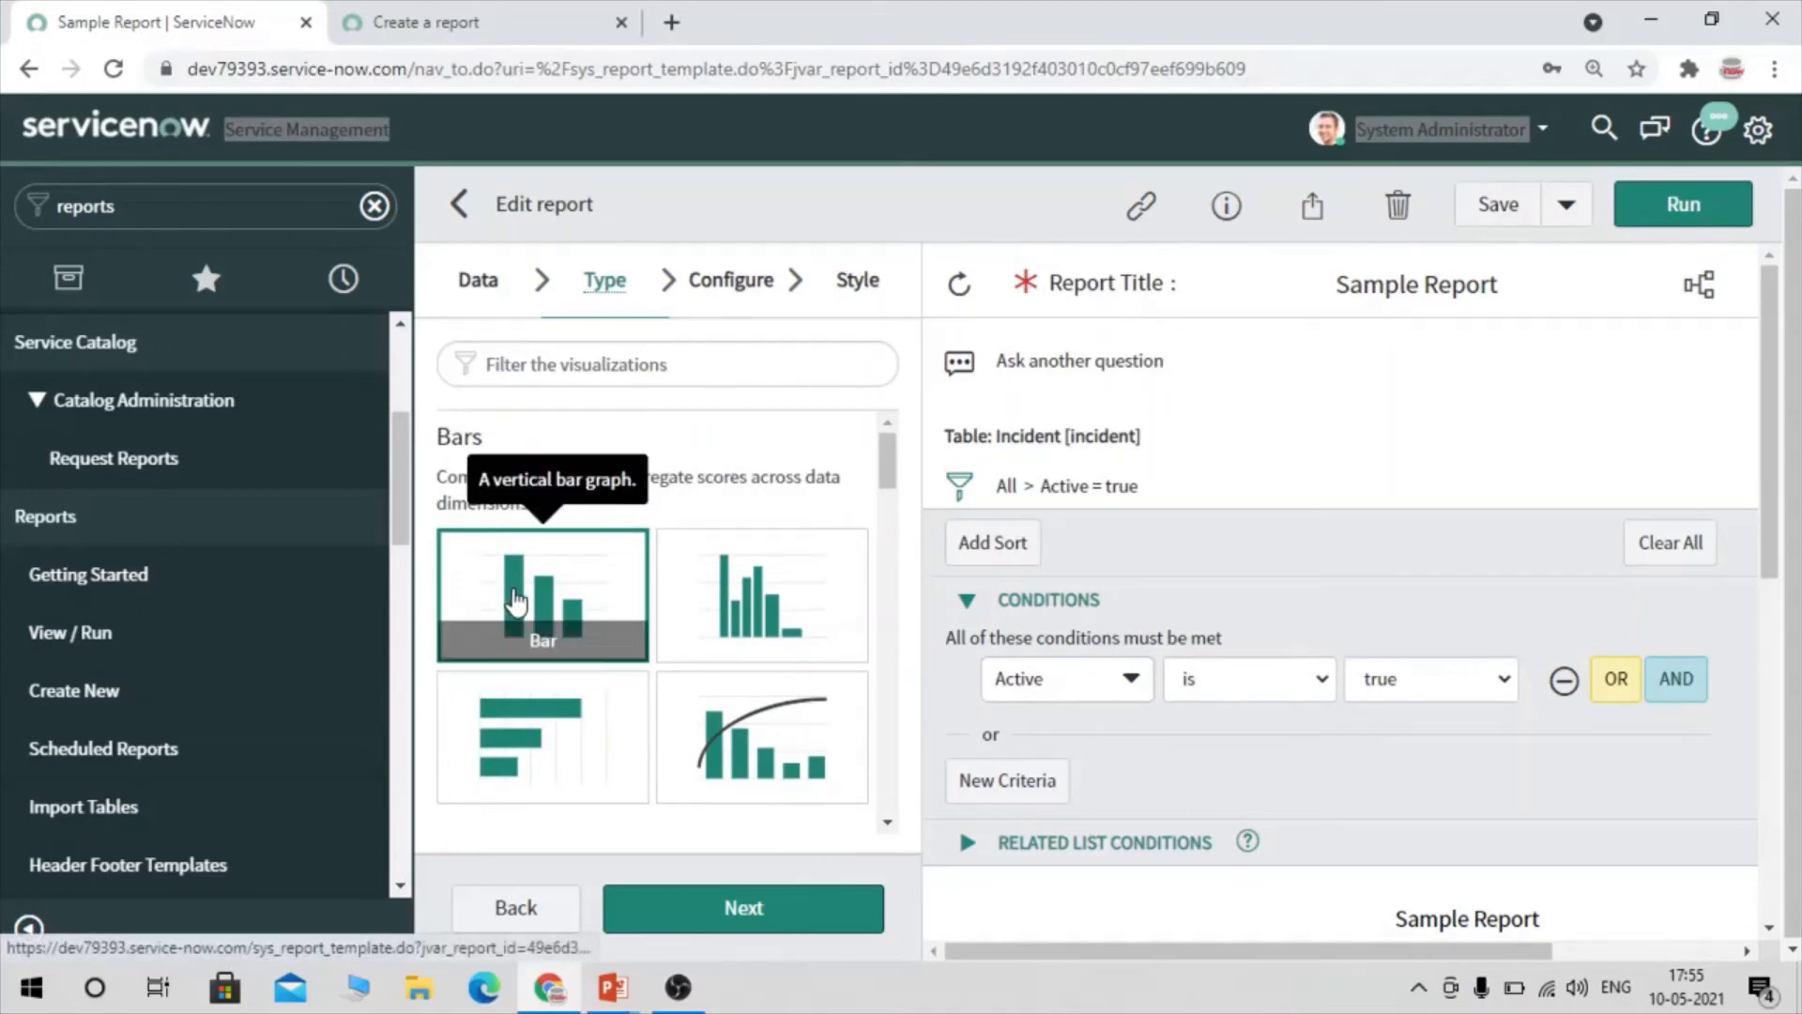
scroll(515, 601, down, 1)
scroll(515, 601, down, 5)
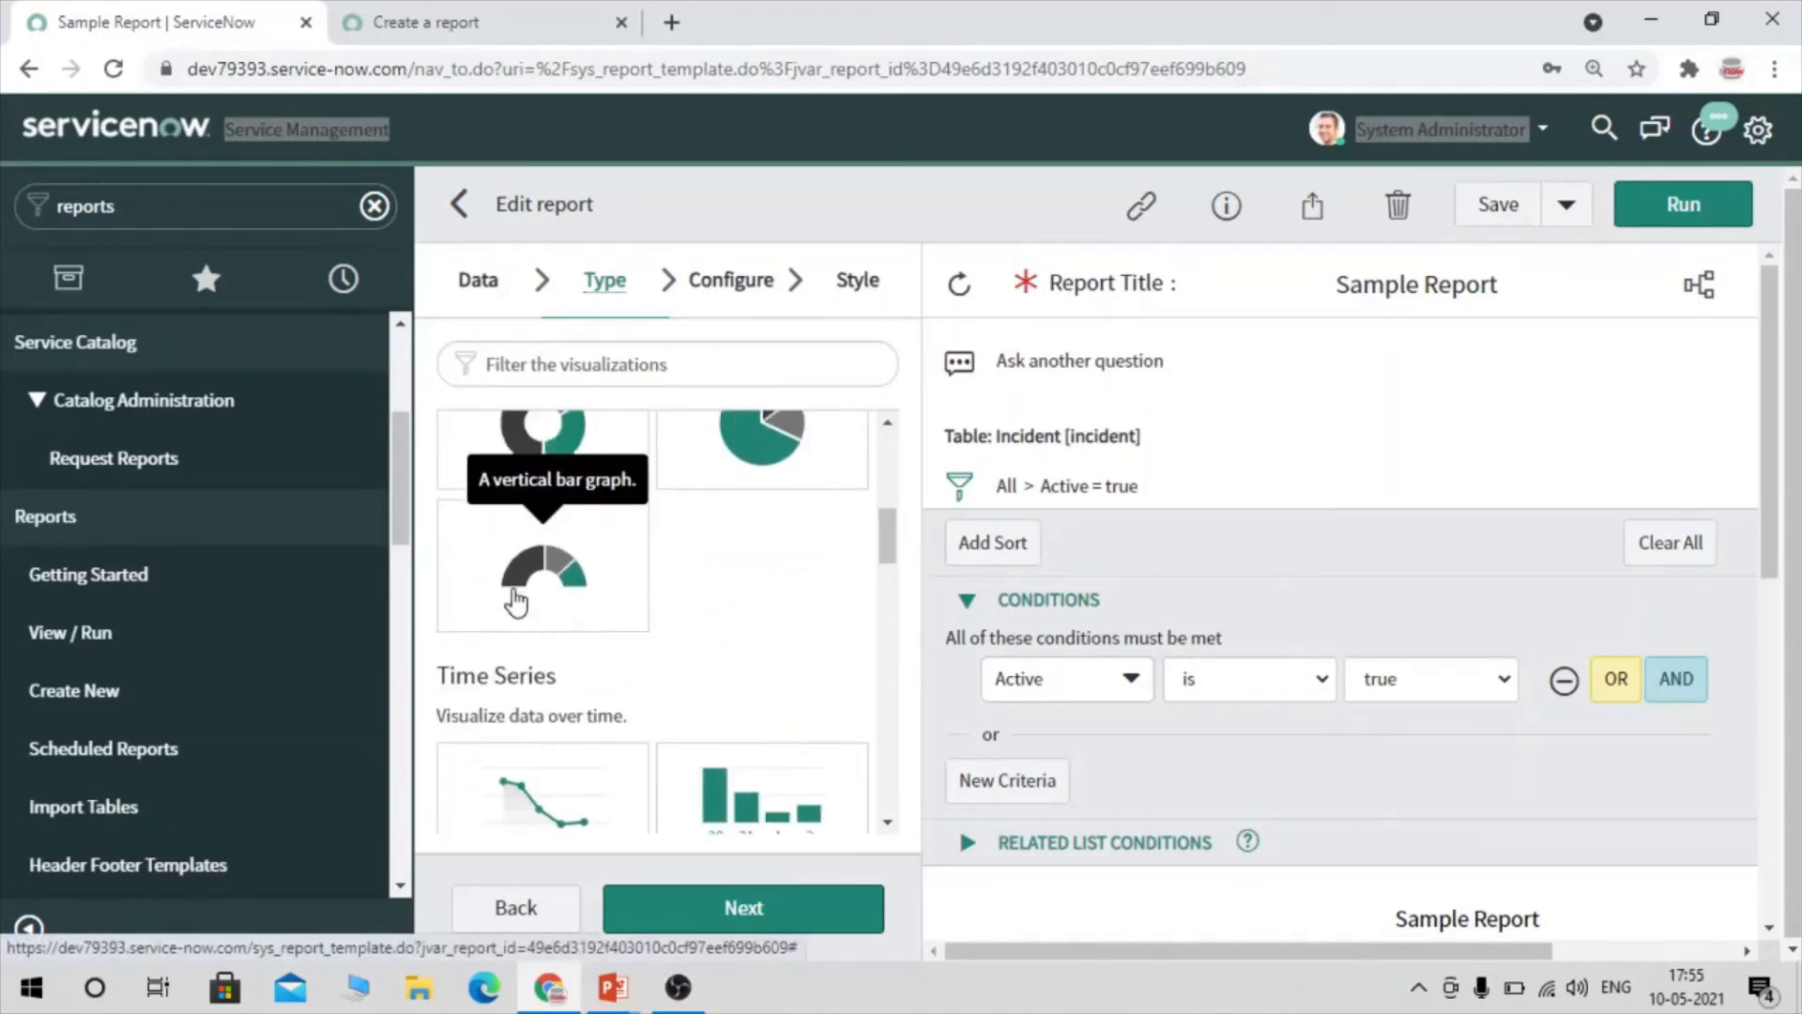
scroll(516, 601, down, 8)
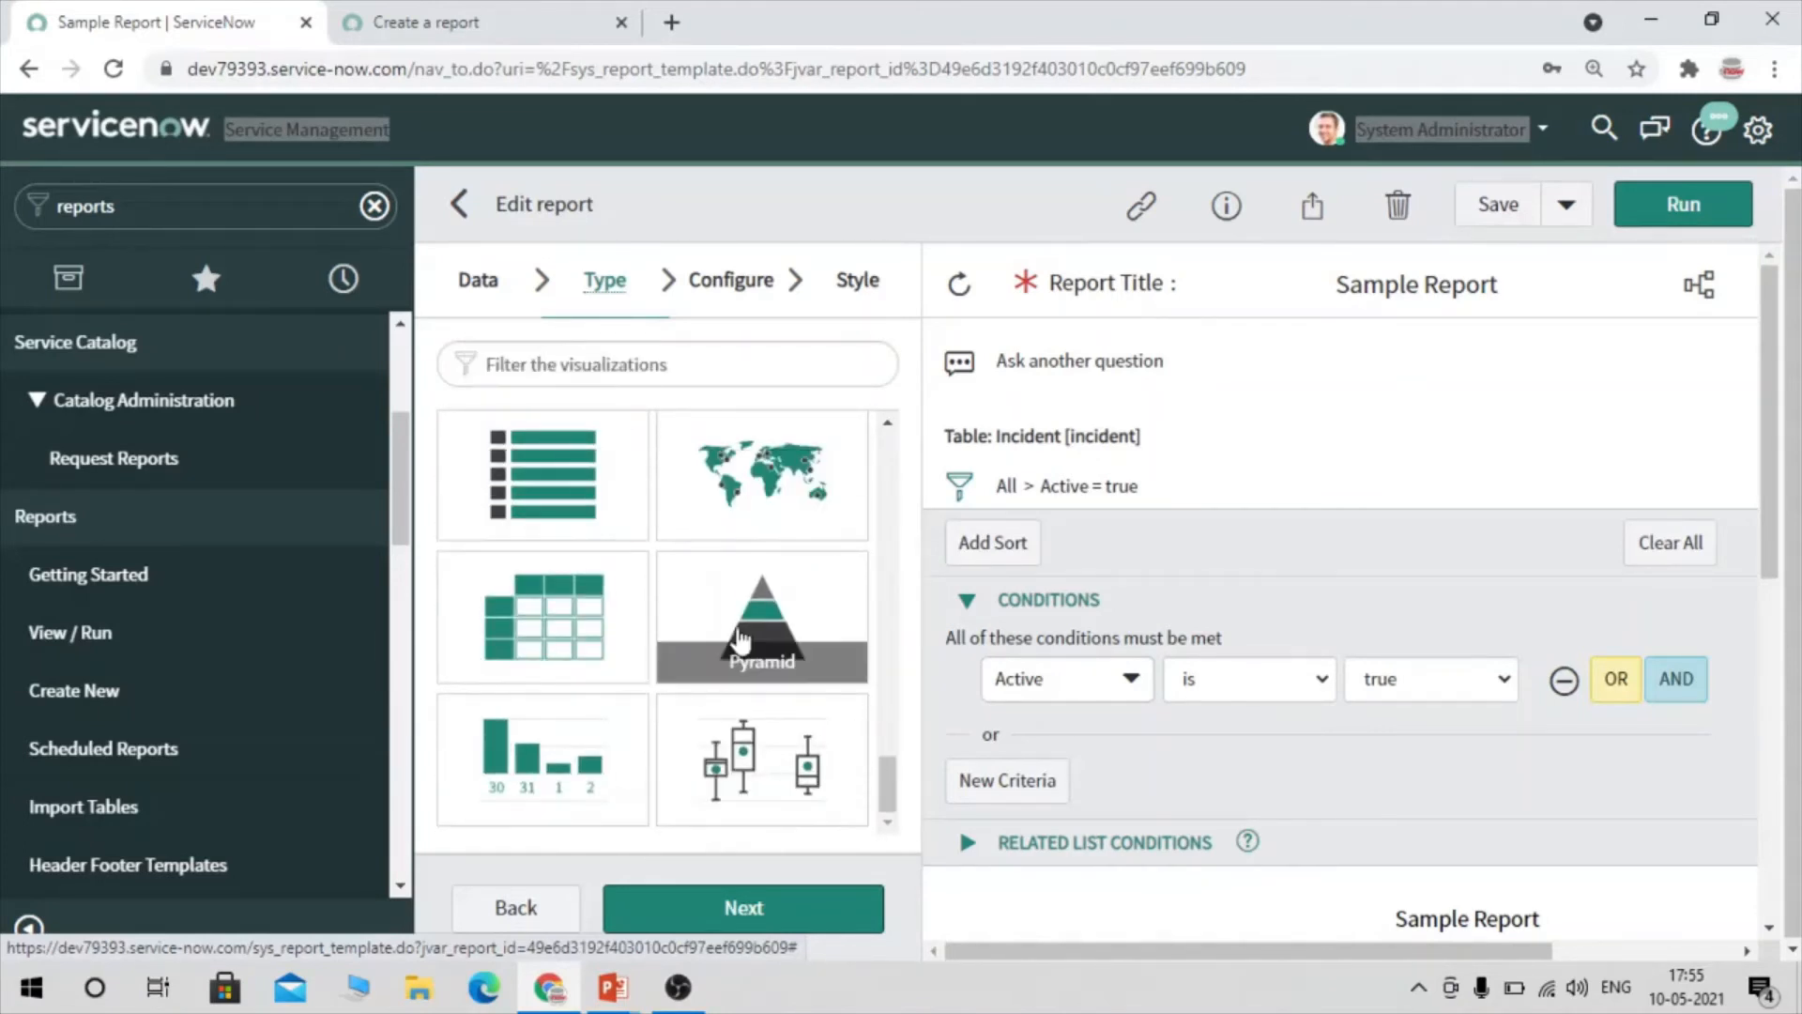
click(1084, 148)
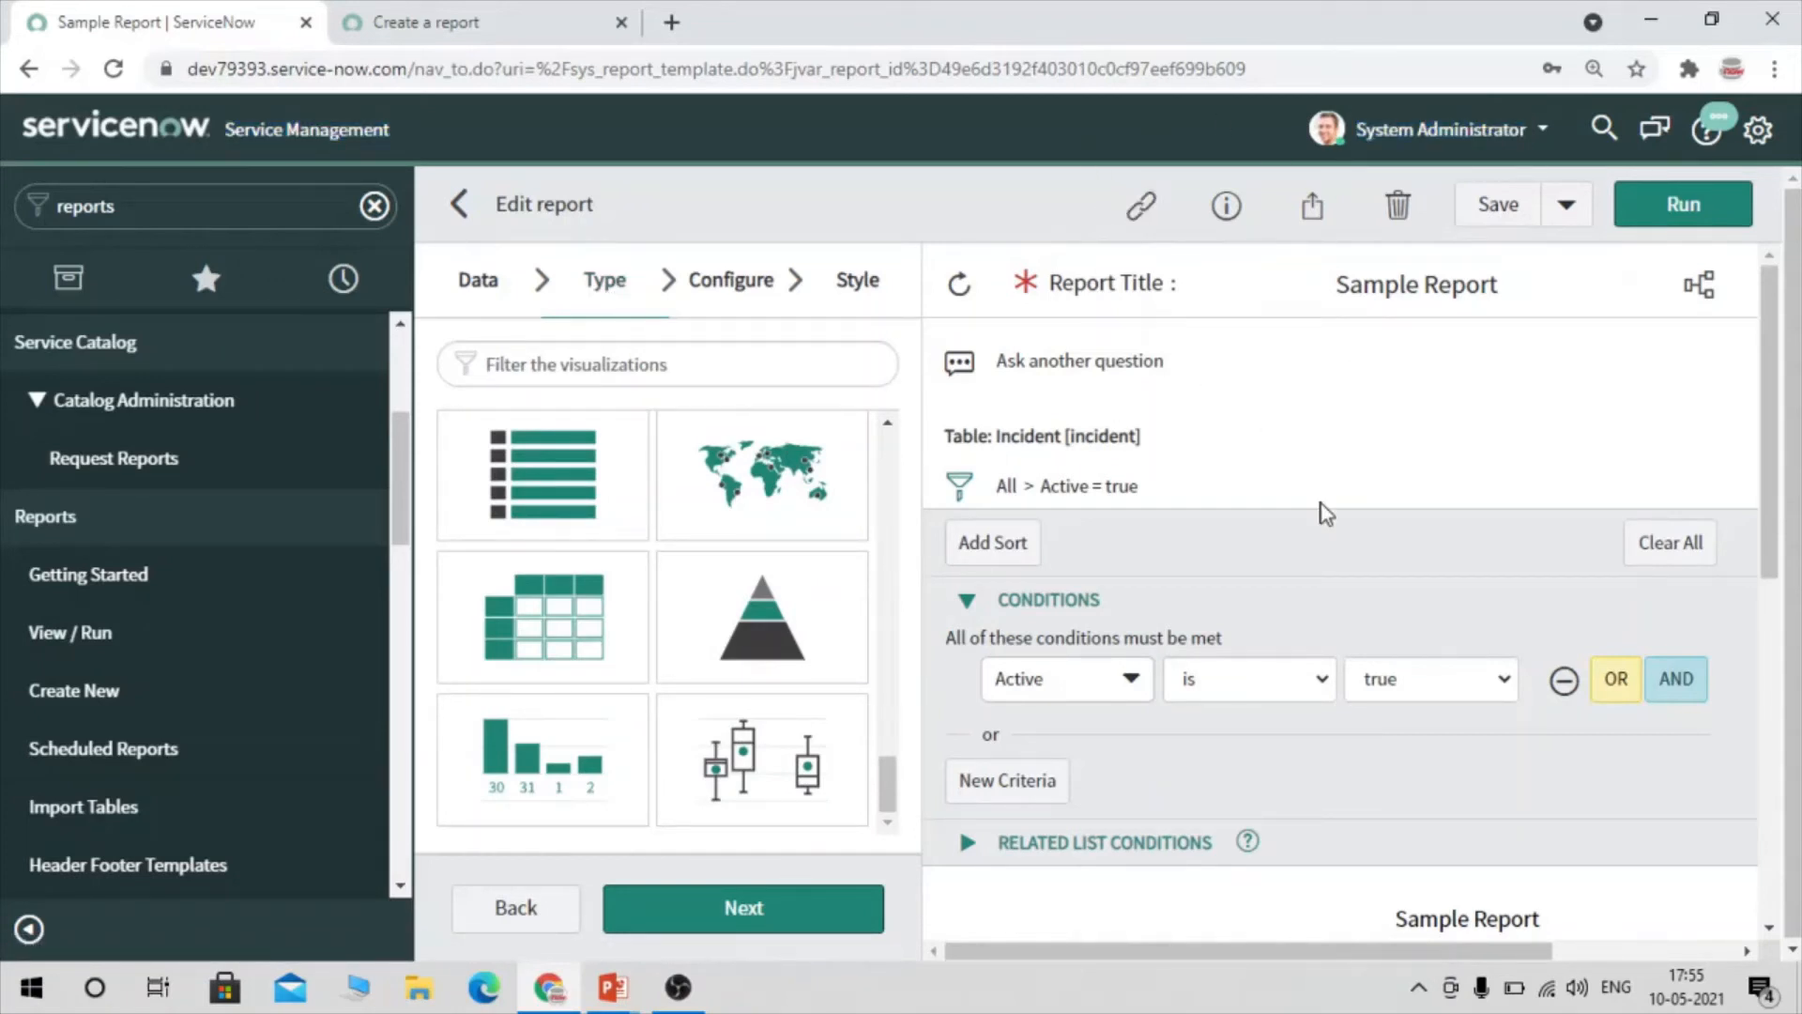
Look over the additional save options and the sharing options, and open the form for scheduling an email containing this report
click(1565, 209)
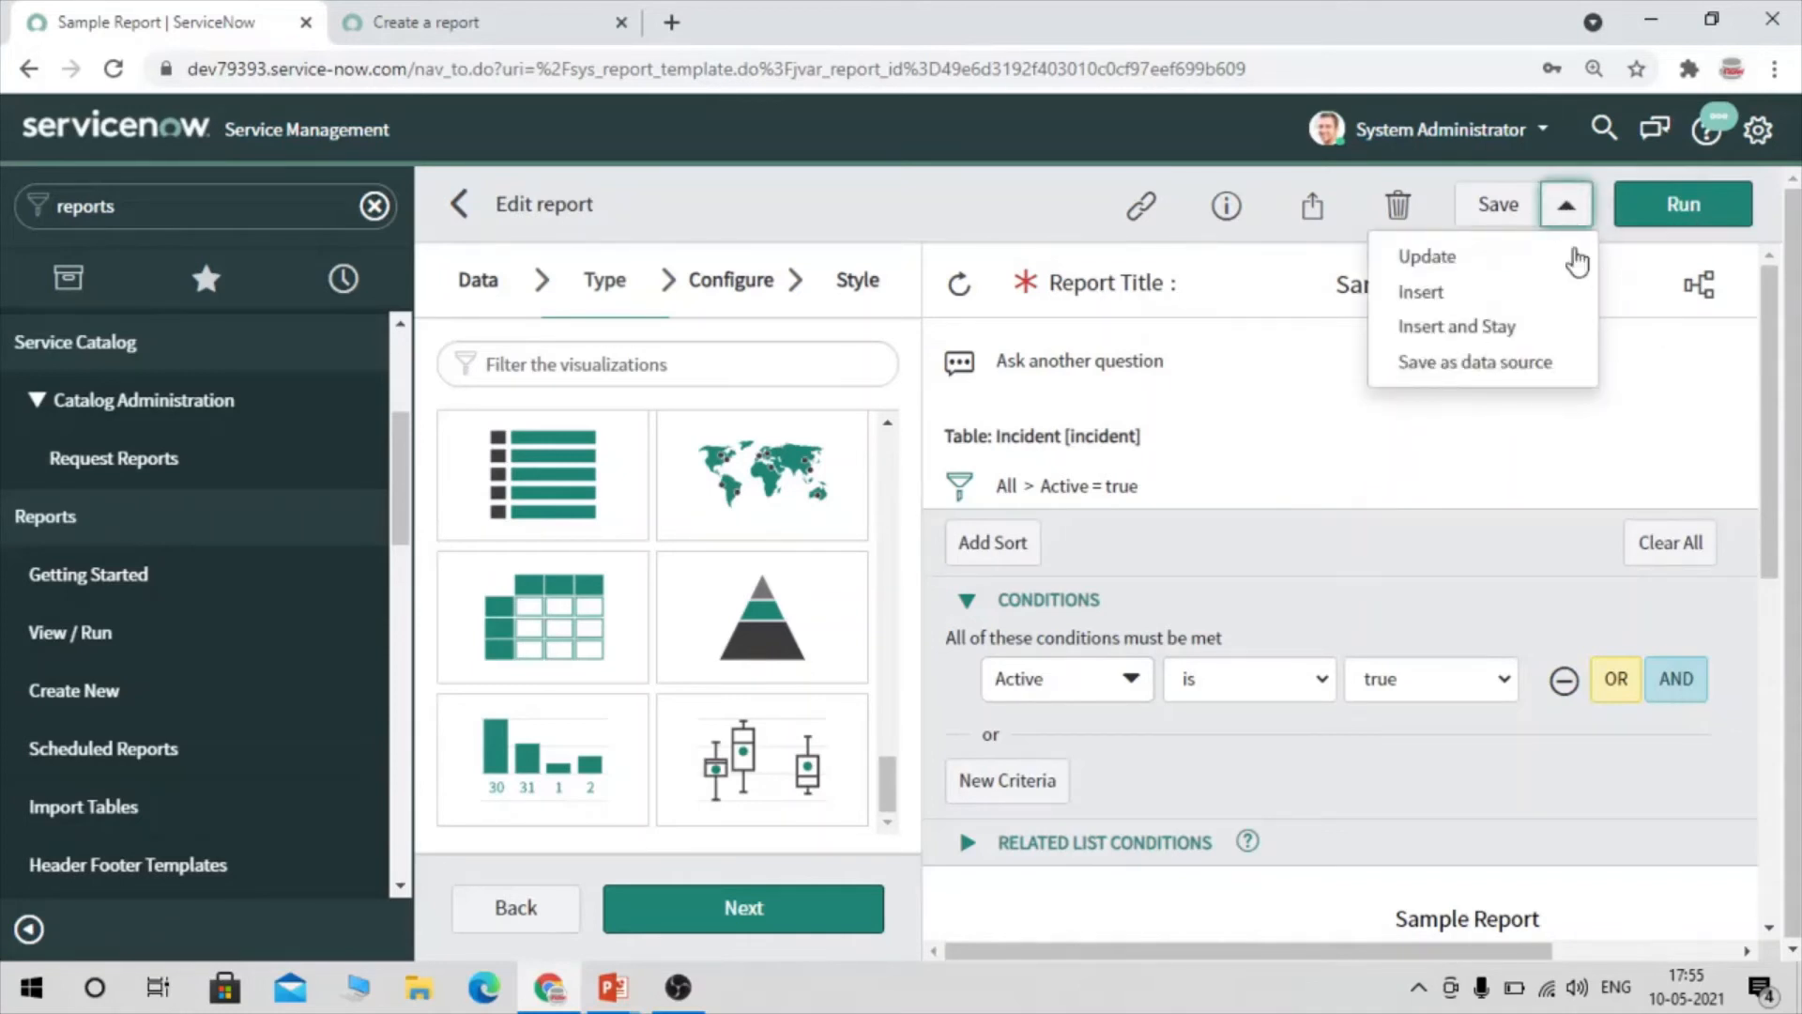
click(1330, 224)
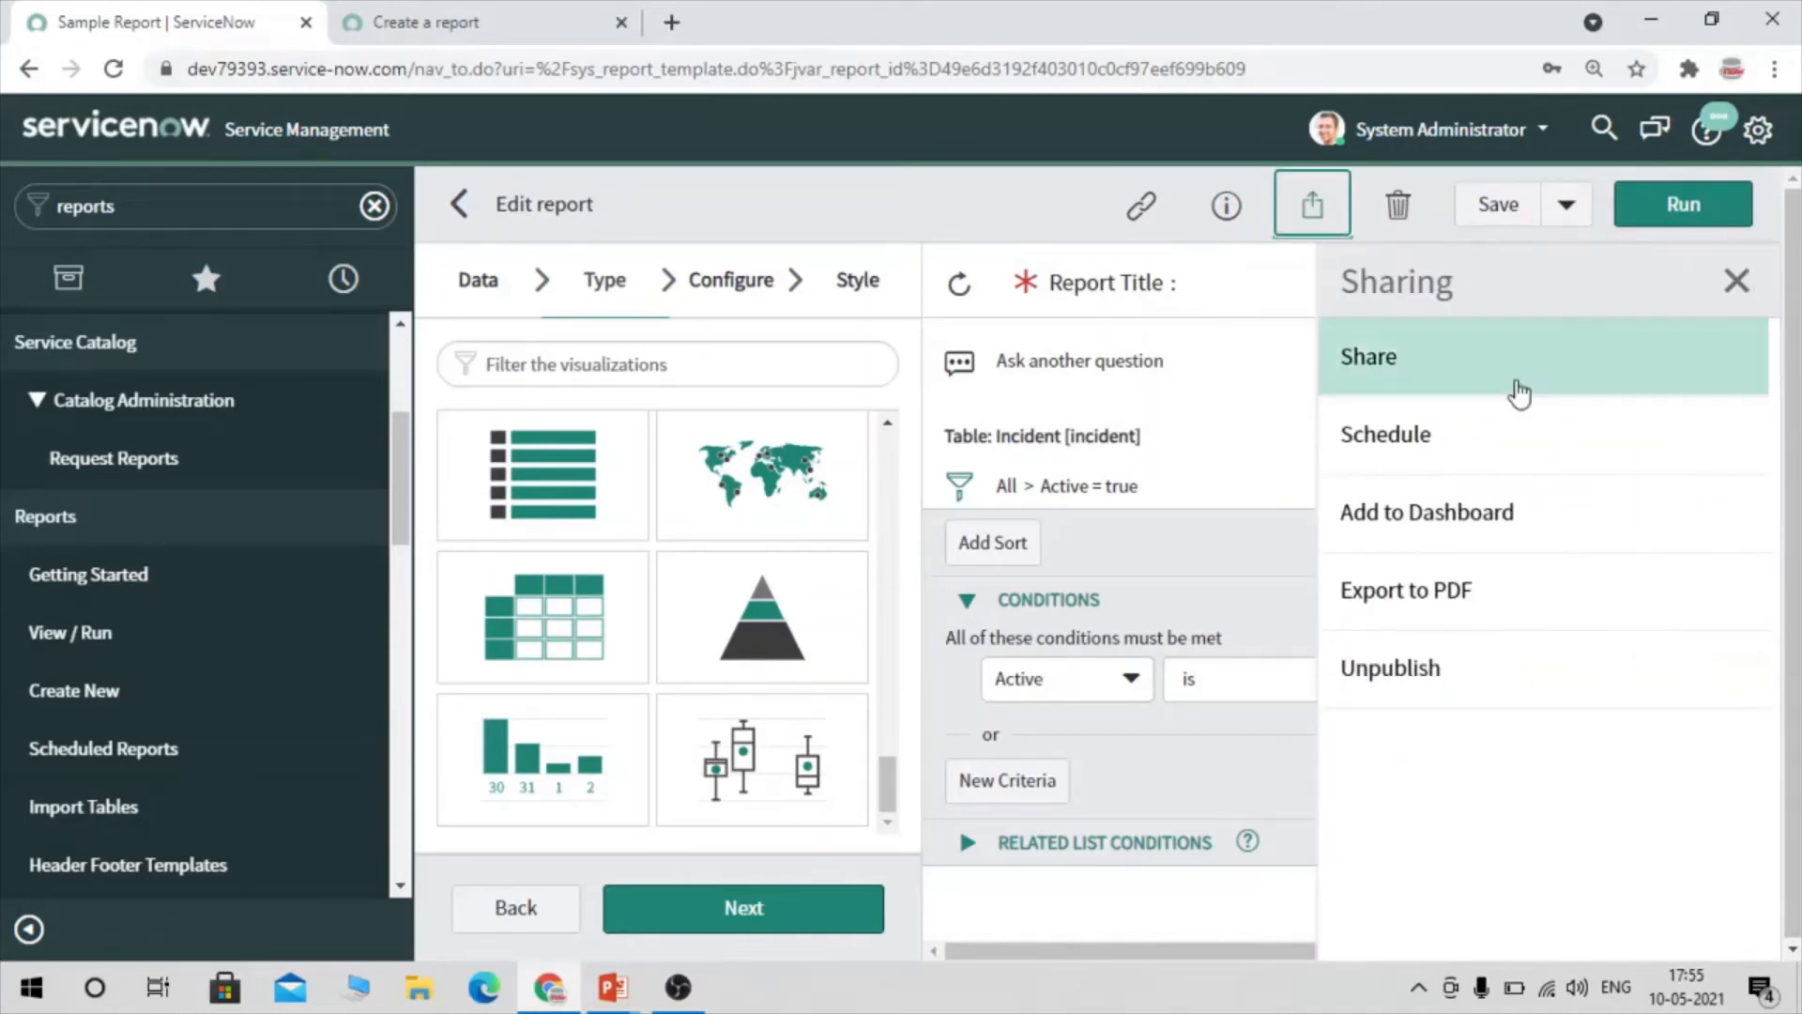
click(1355, 430)
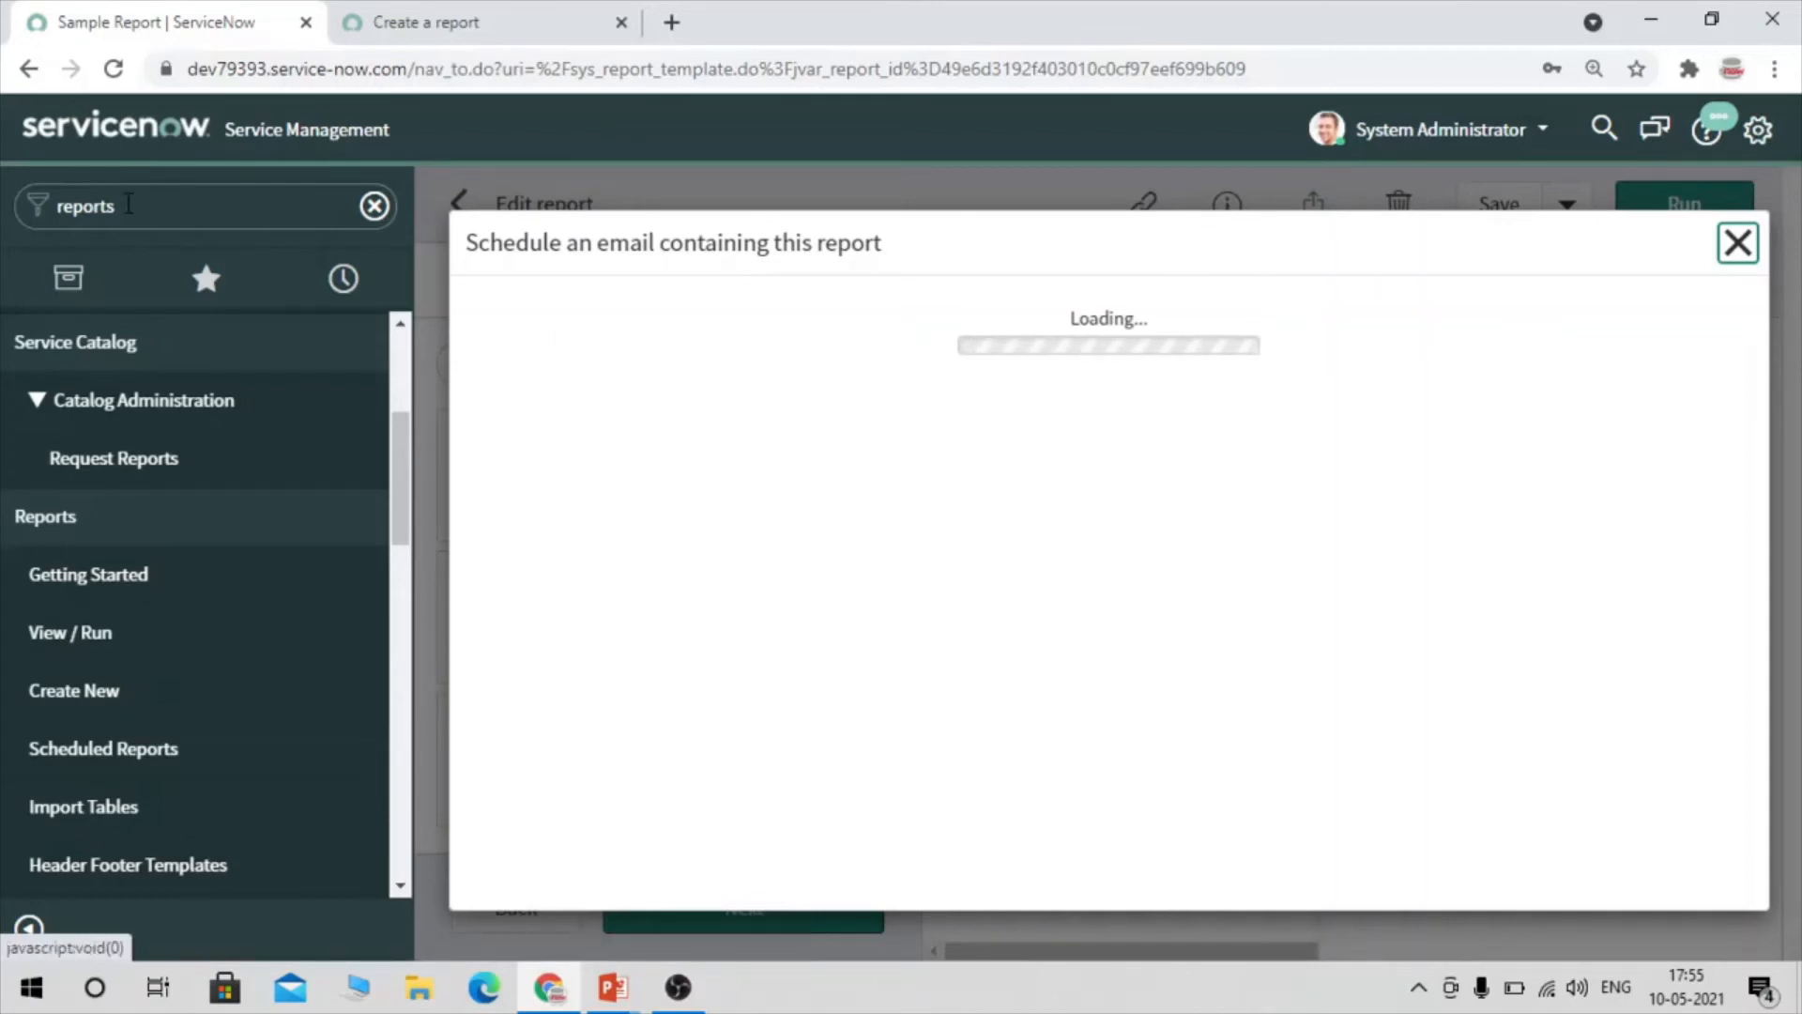
Open the Scheduled Reports list in a separate browser tab and start a new scheduled email of report record
click(128, 204)
scroll(64, 723, down, 1)
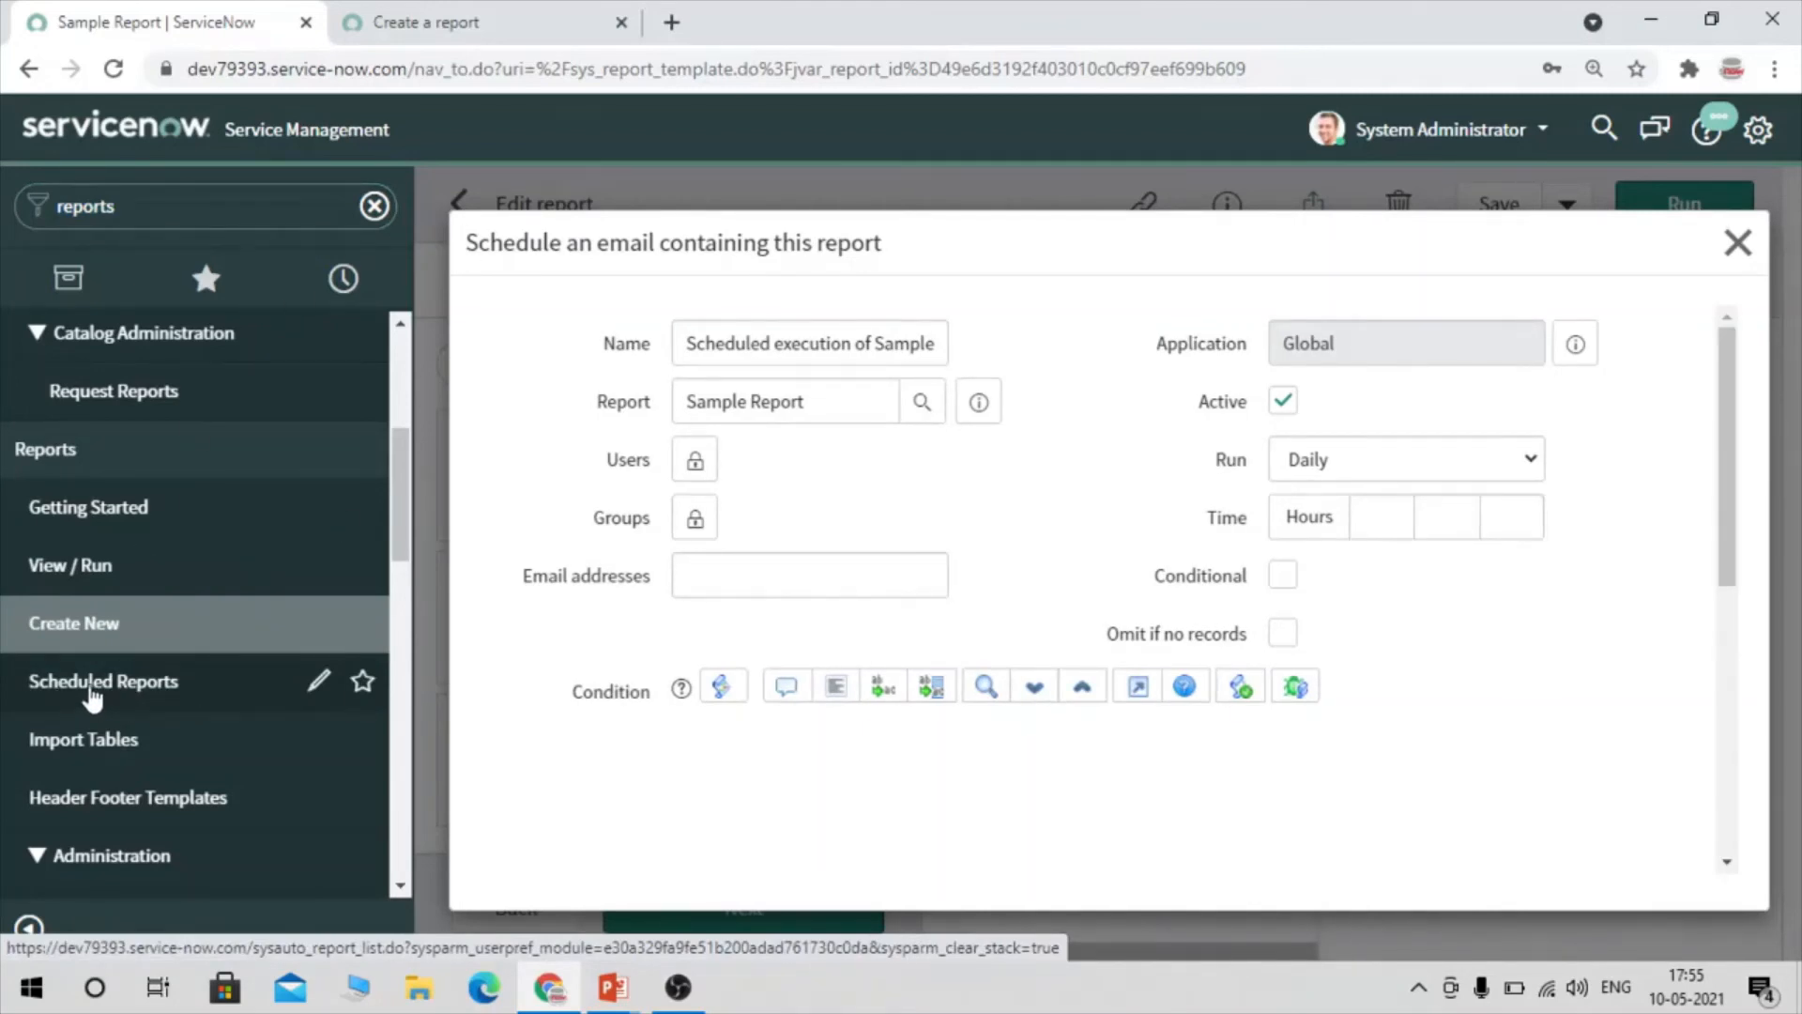
middle_click(92, 695)
click(766, 17)
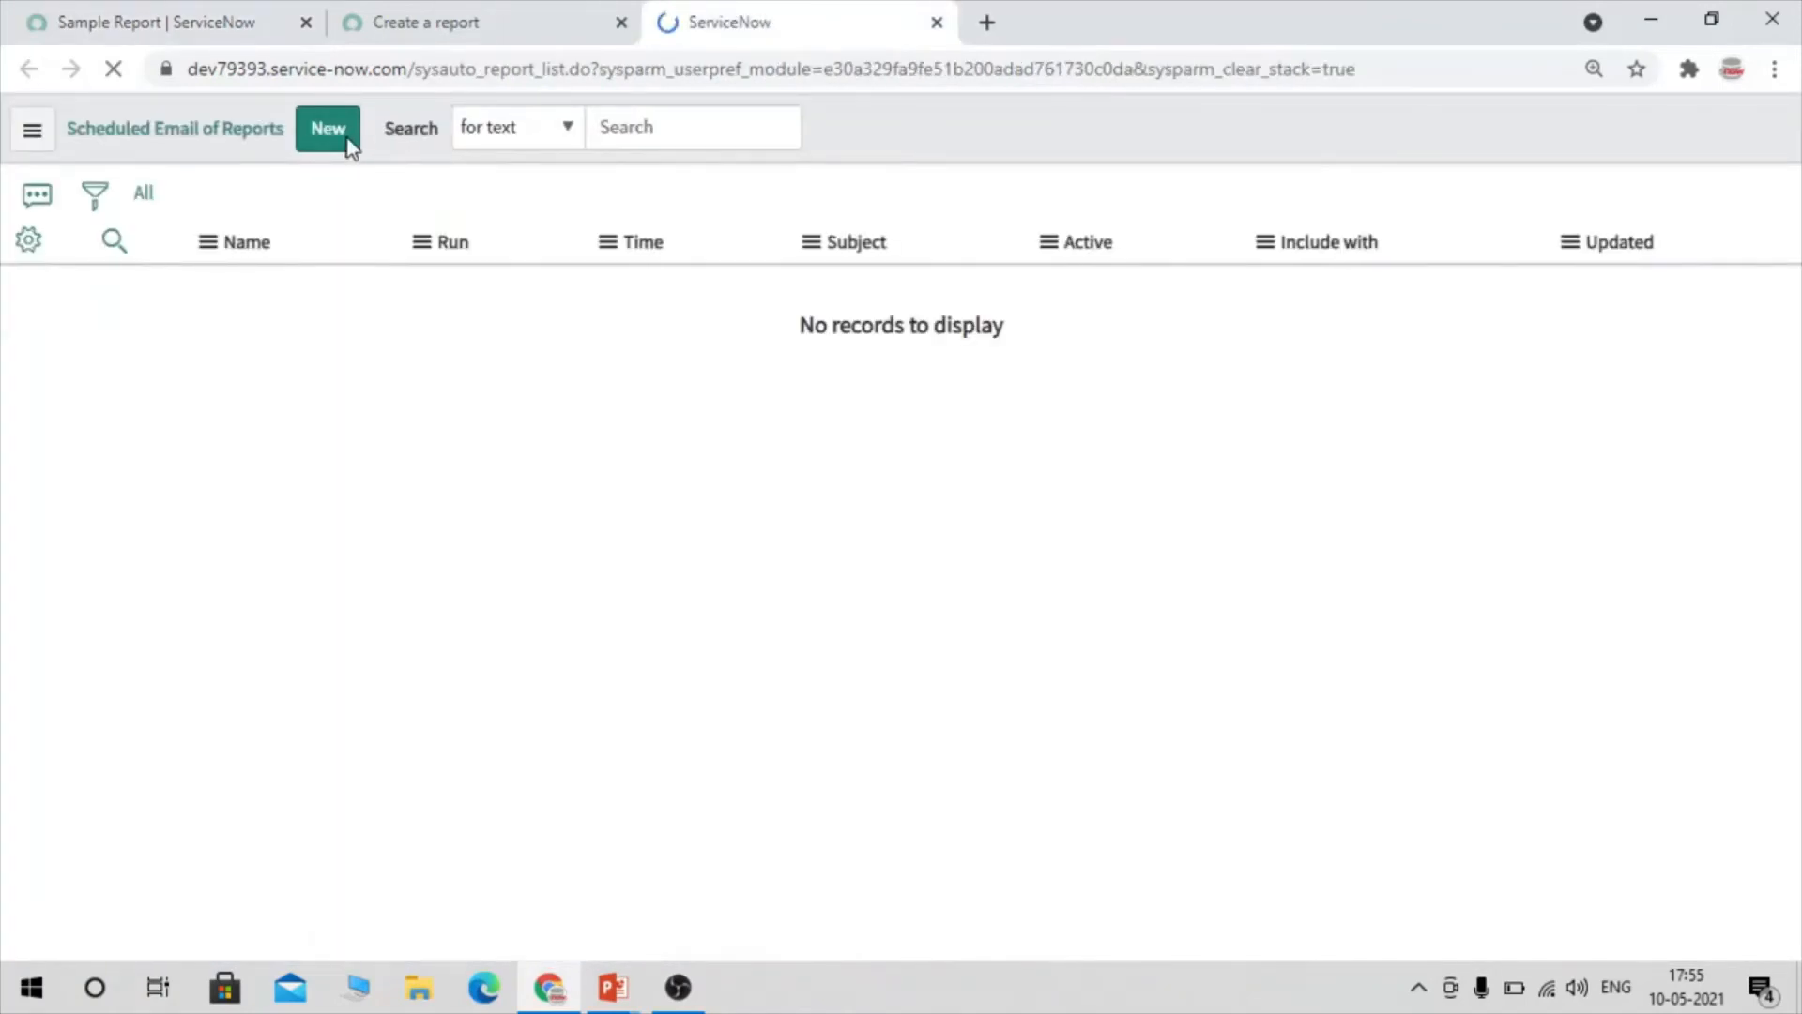
click(348, 141)
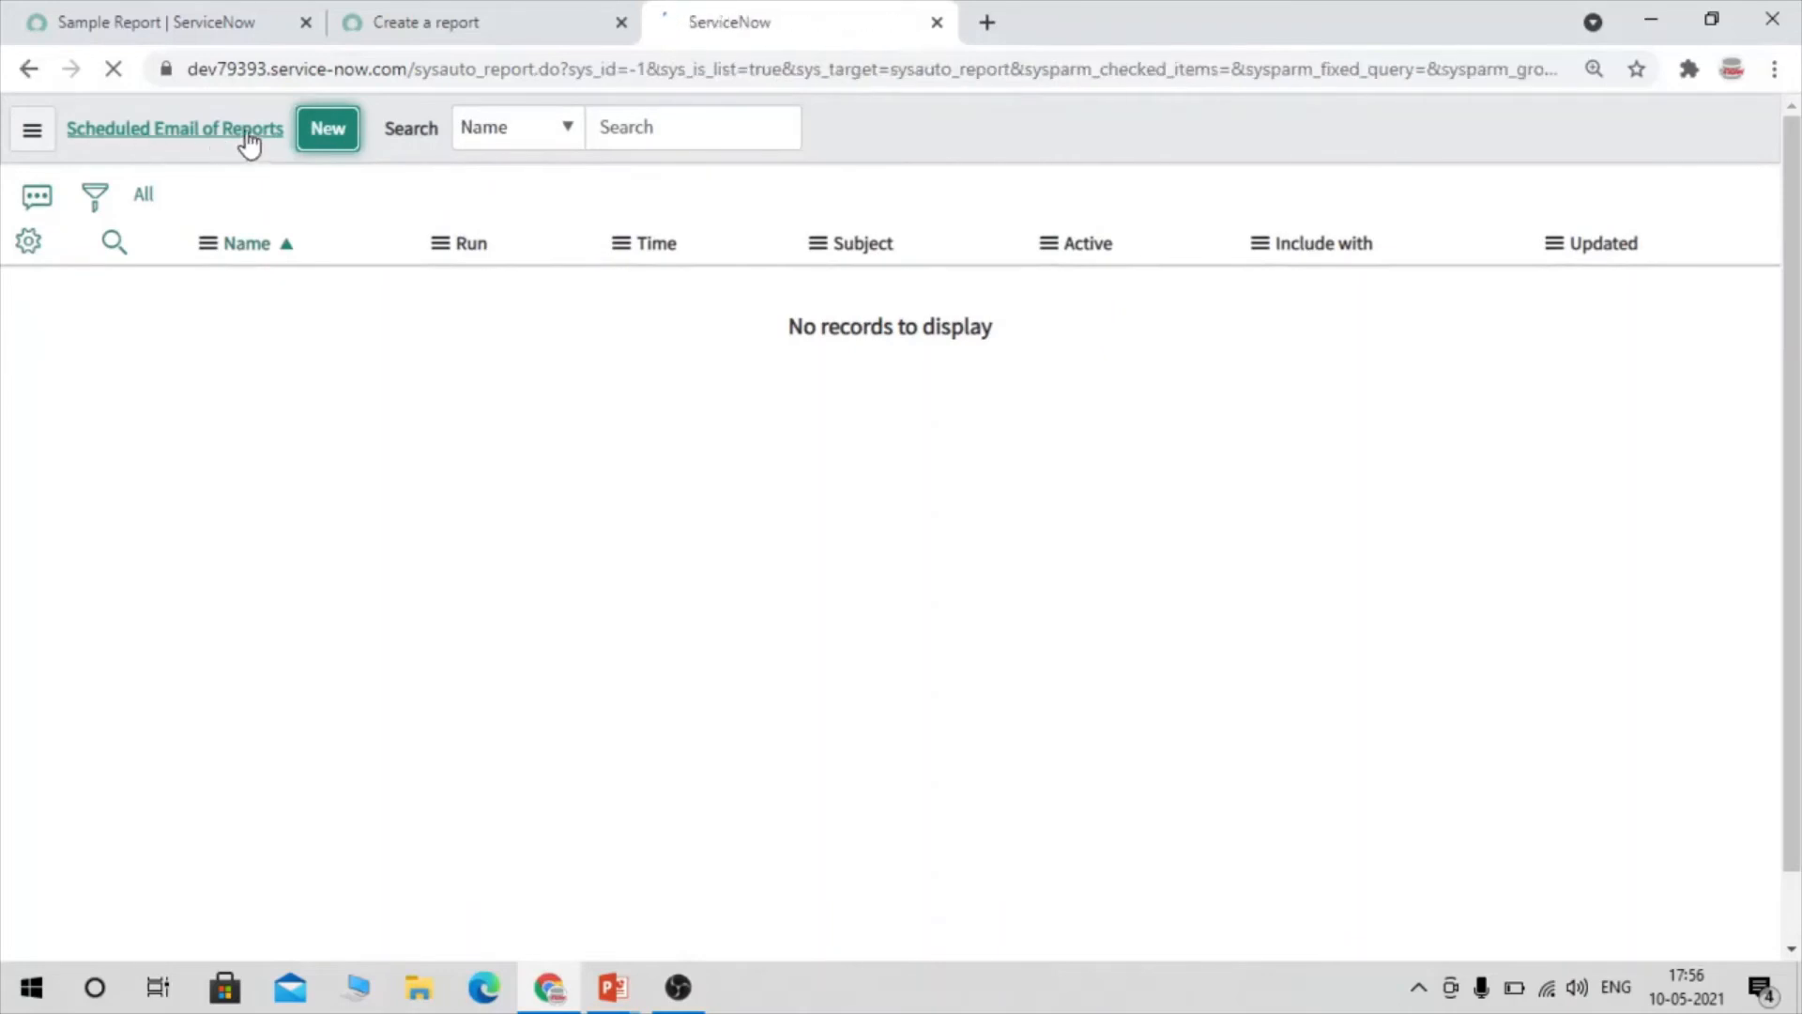
click(448, 227)
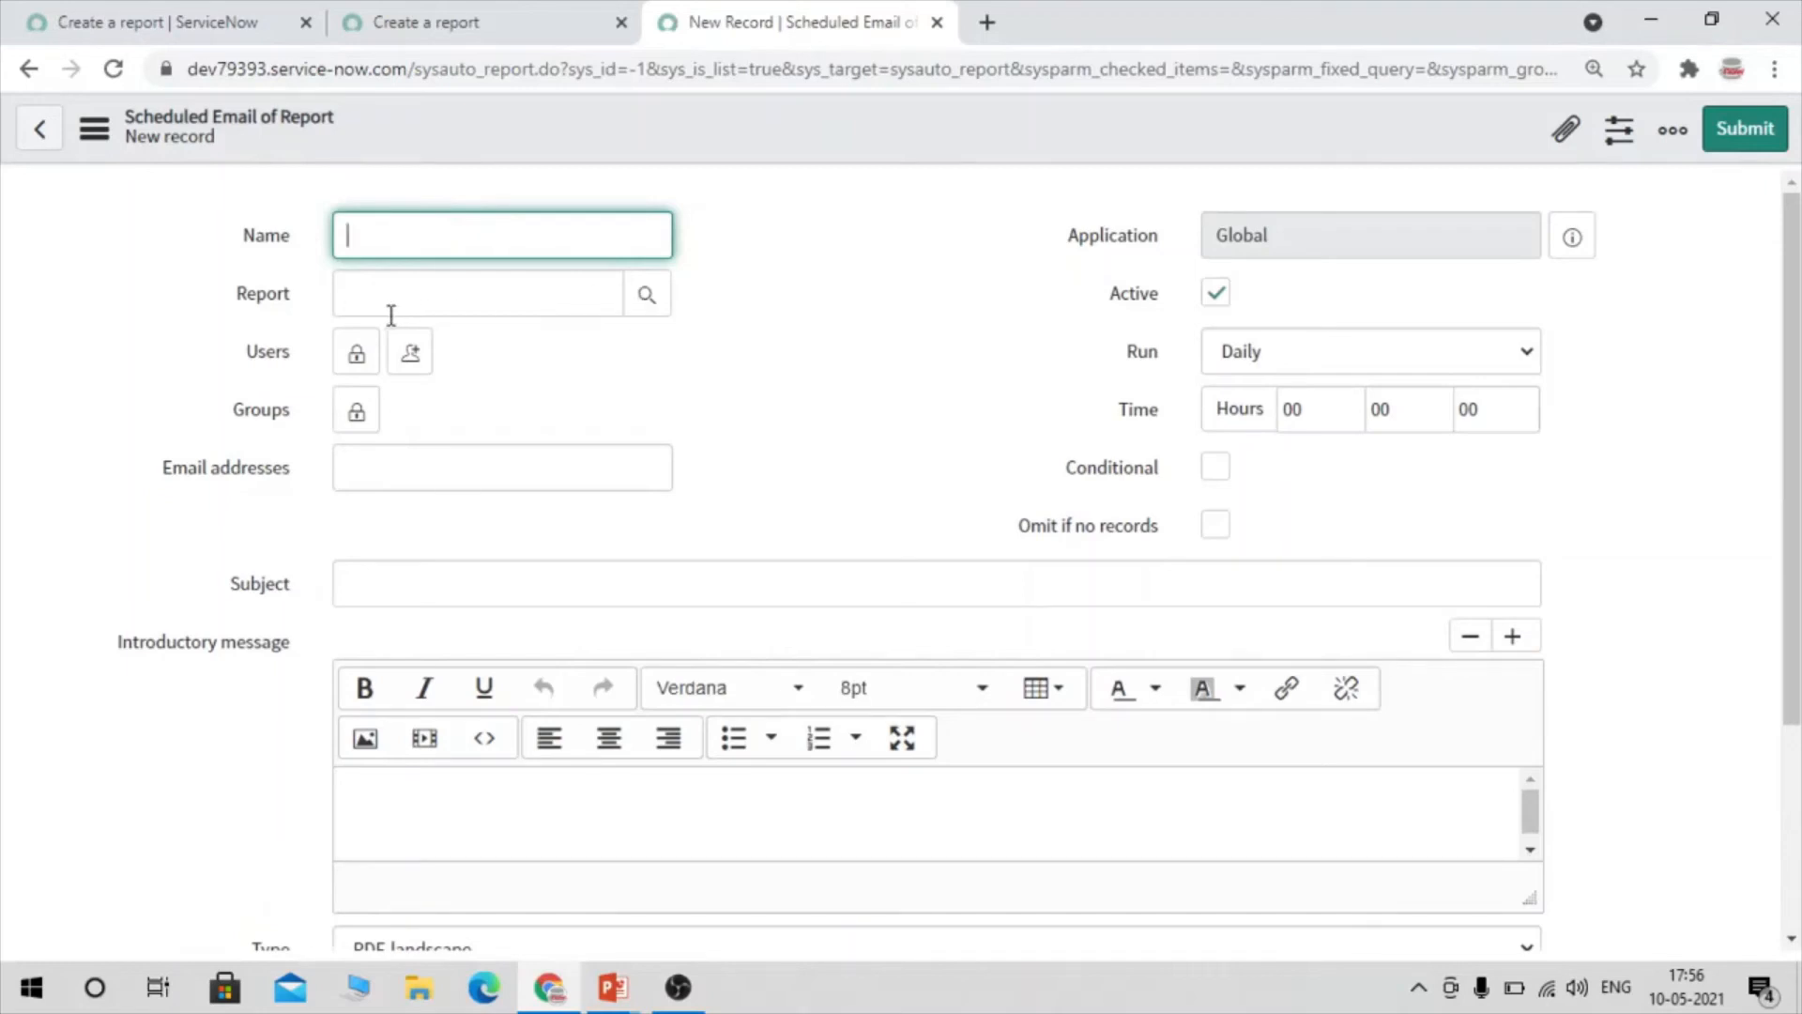
Look up report titles matching "*sample" and choose Sample Report as the report for the scheduled email
click(579, 306)
click(649, 316)
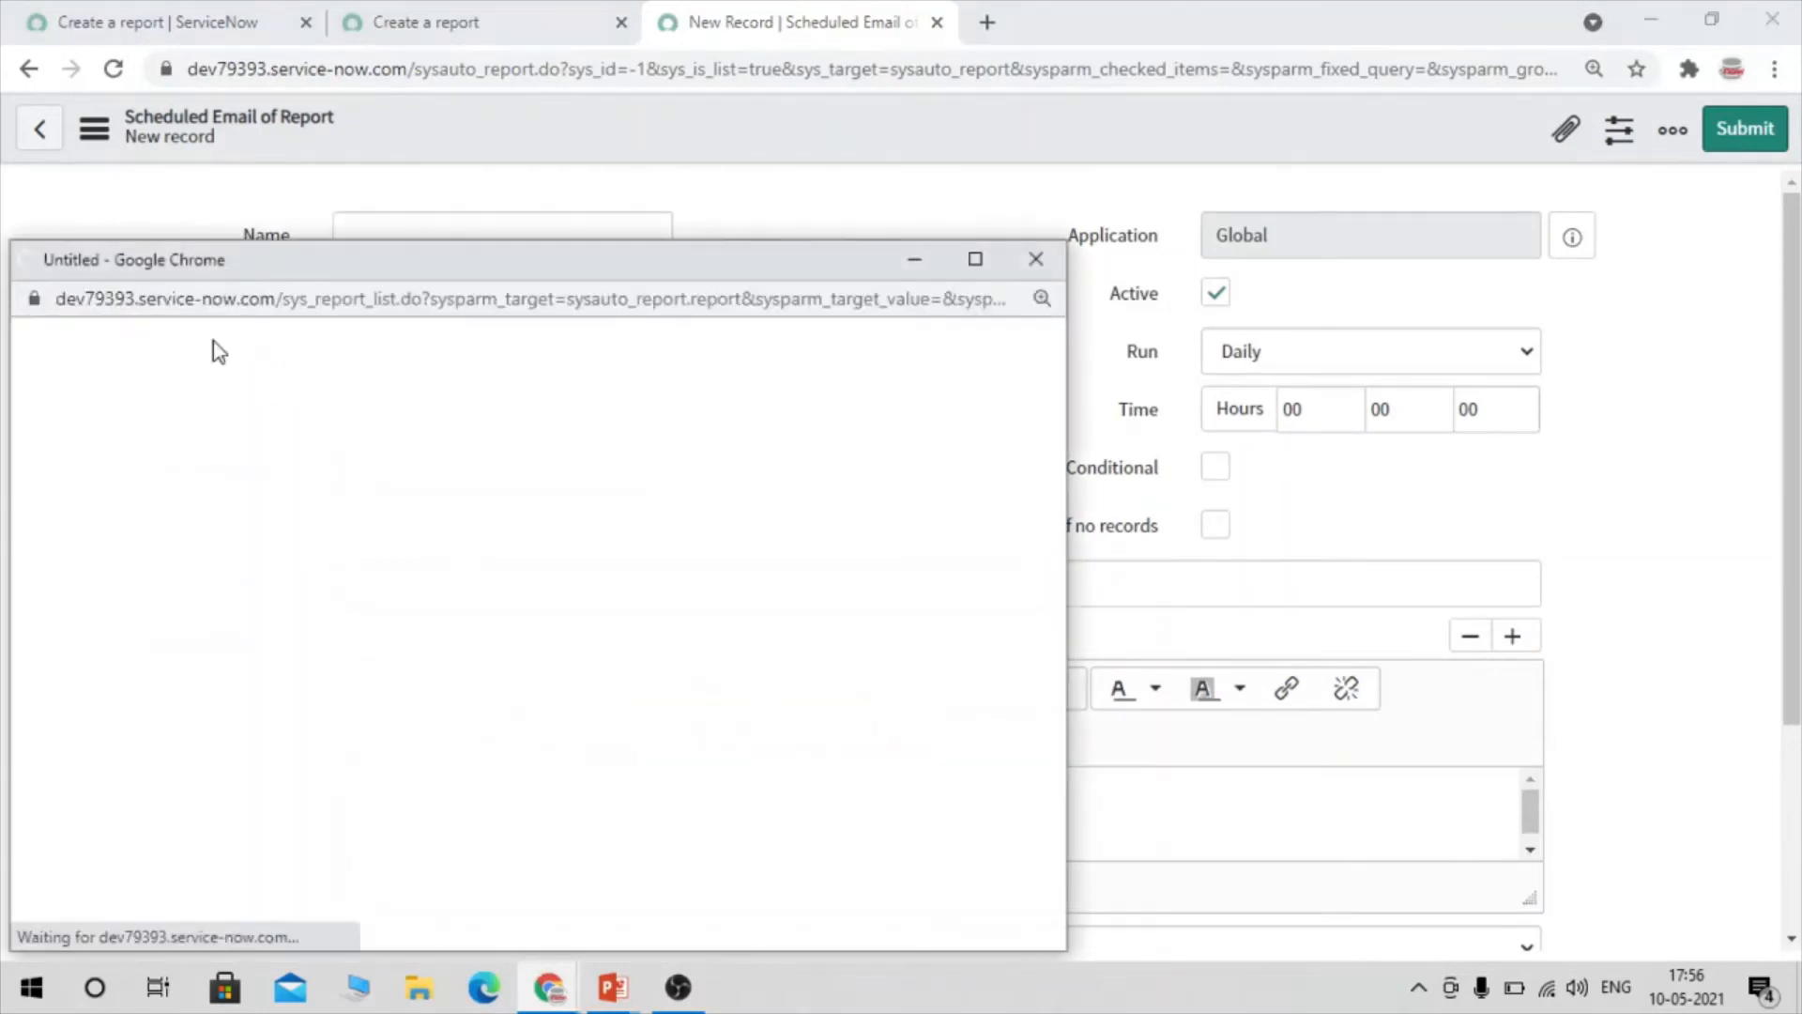
click(156, 561)
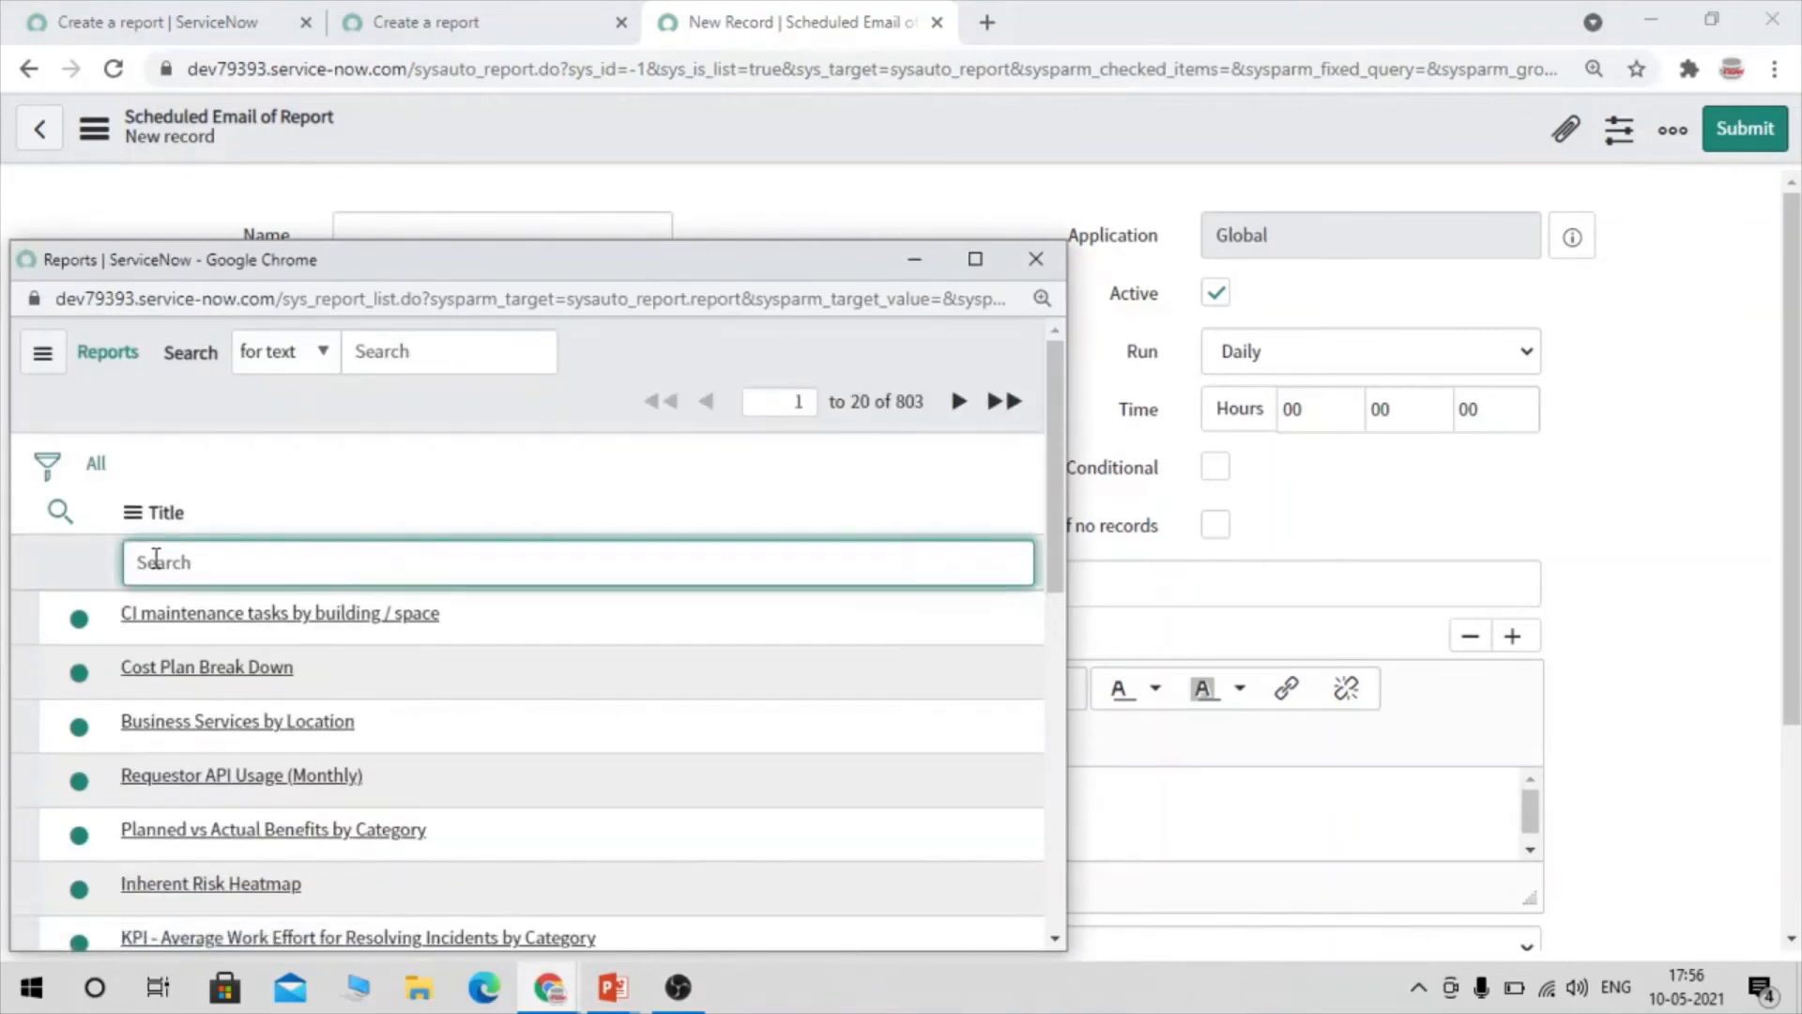
text(*sample)
key(Return)
click(209, 612)
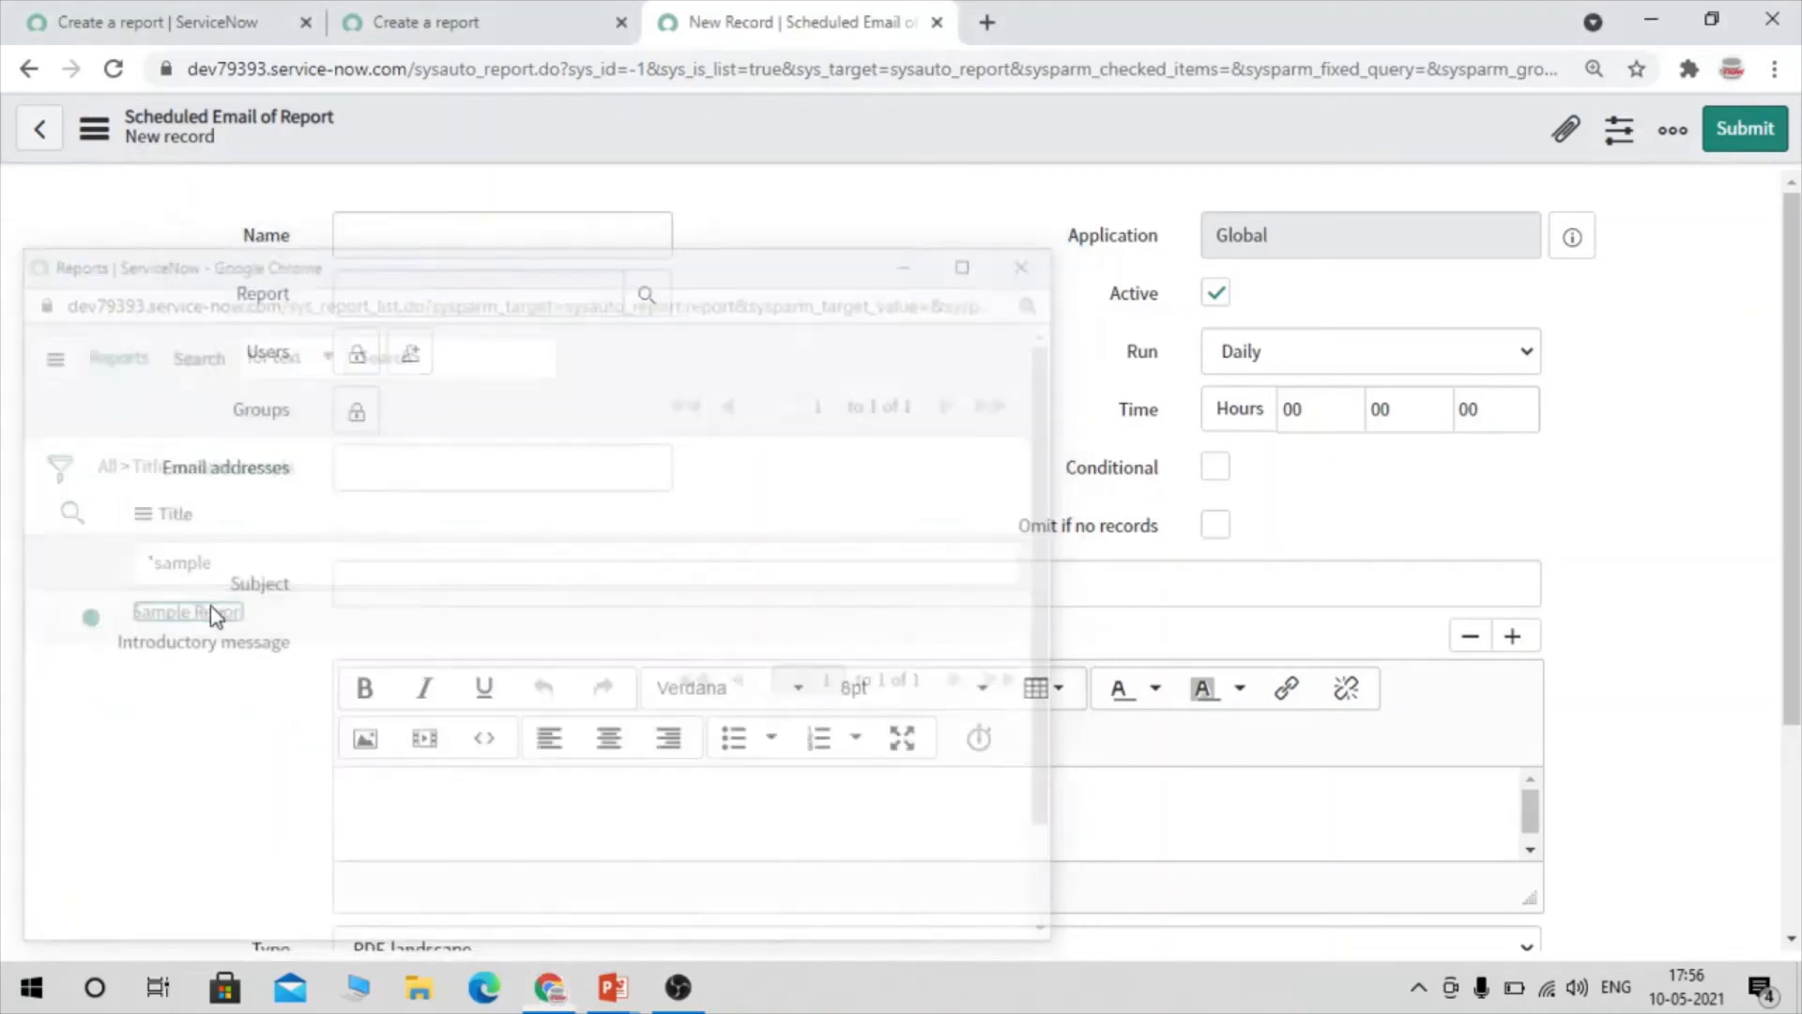
Name the scheduled email "Sample Report"
click(464, 222)
text(S)
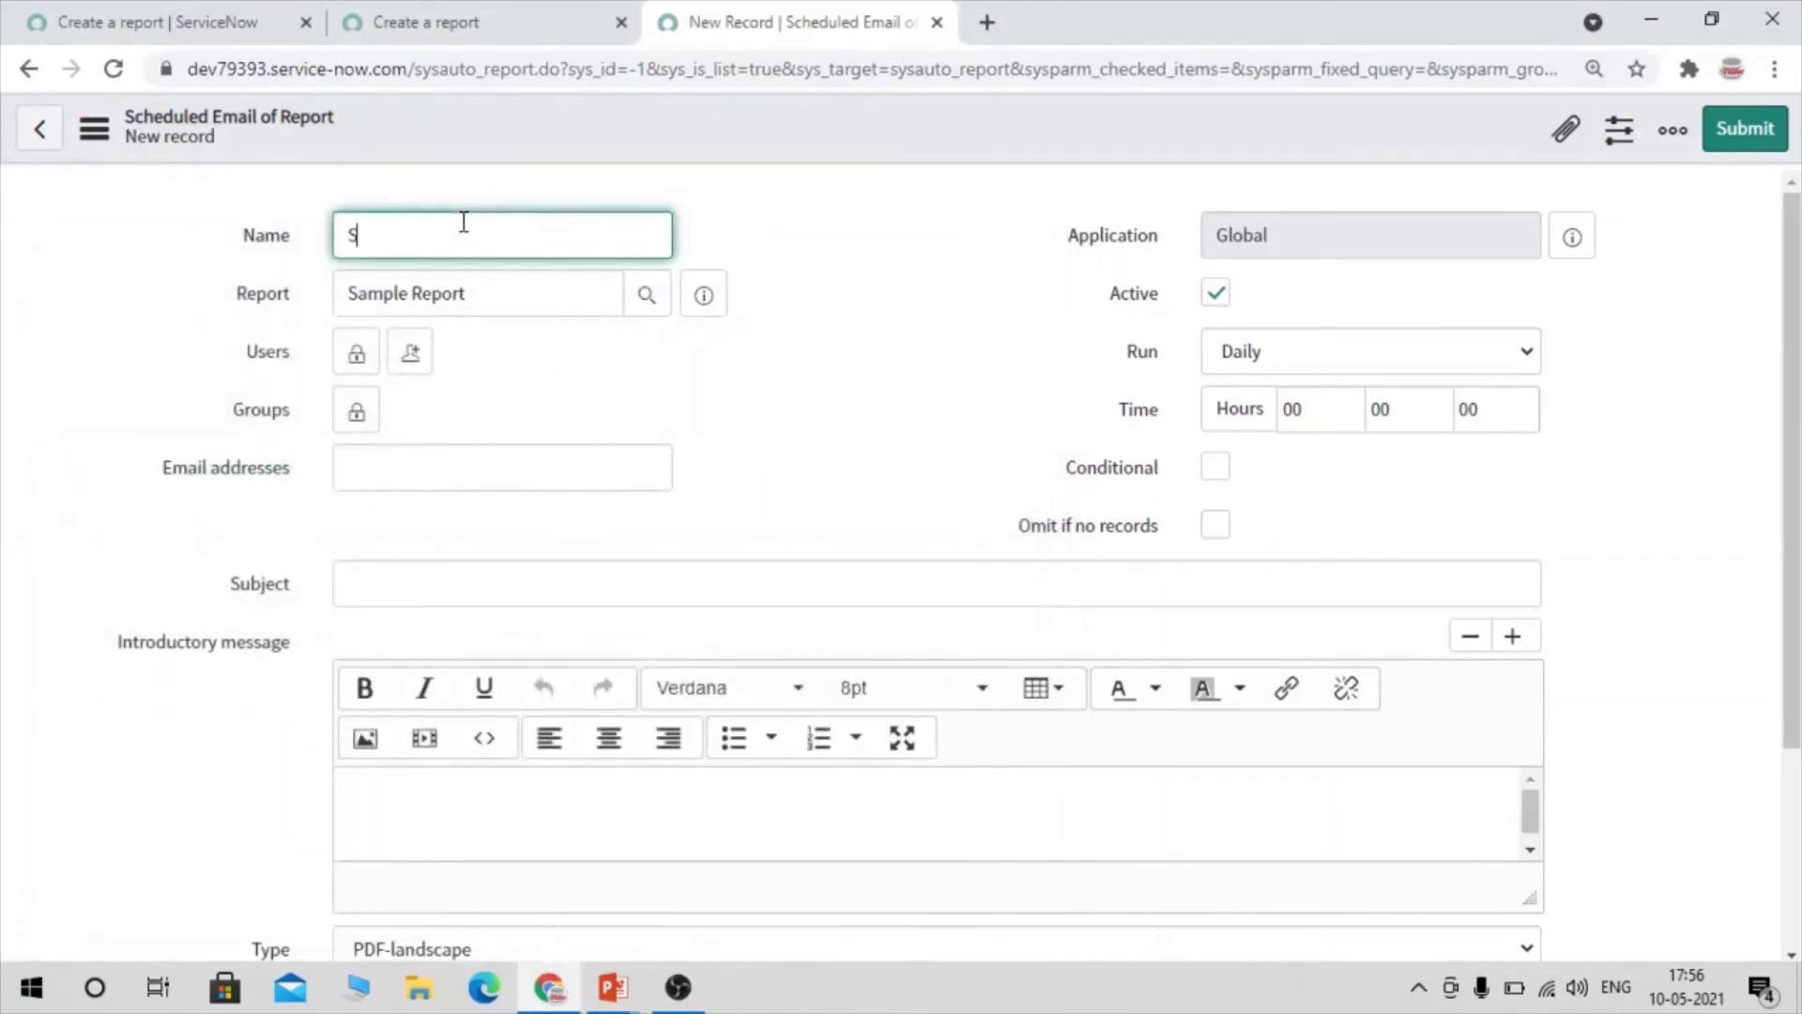
text(ample Report)
click(711, 380)
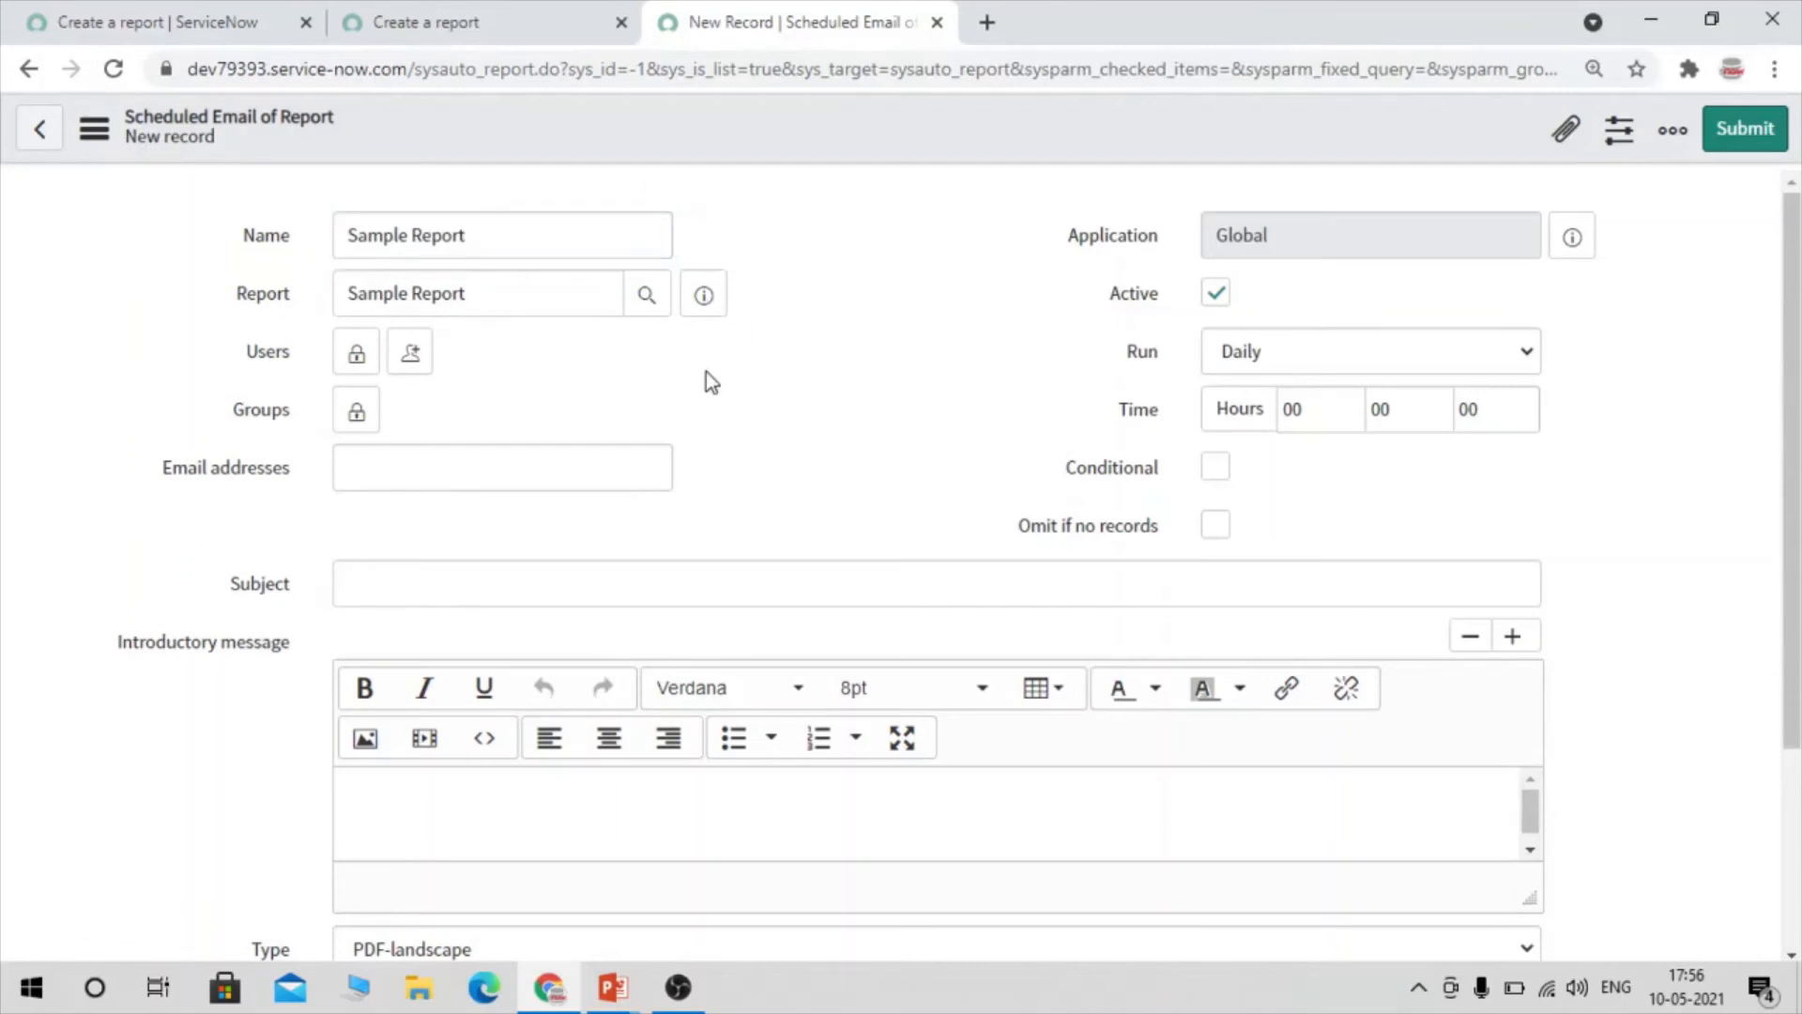
Add the generic test account from the user lookup to the scheduled email's Users, and lock the Users field
click(358, 355)
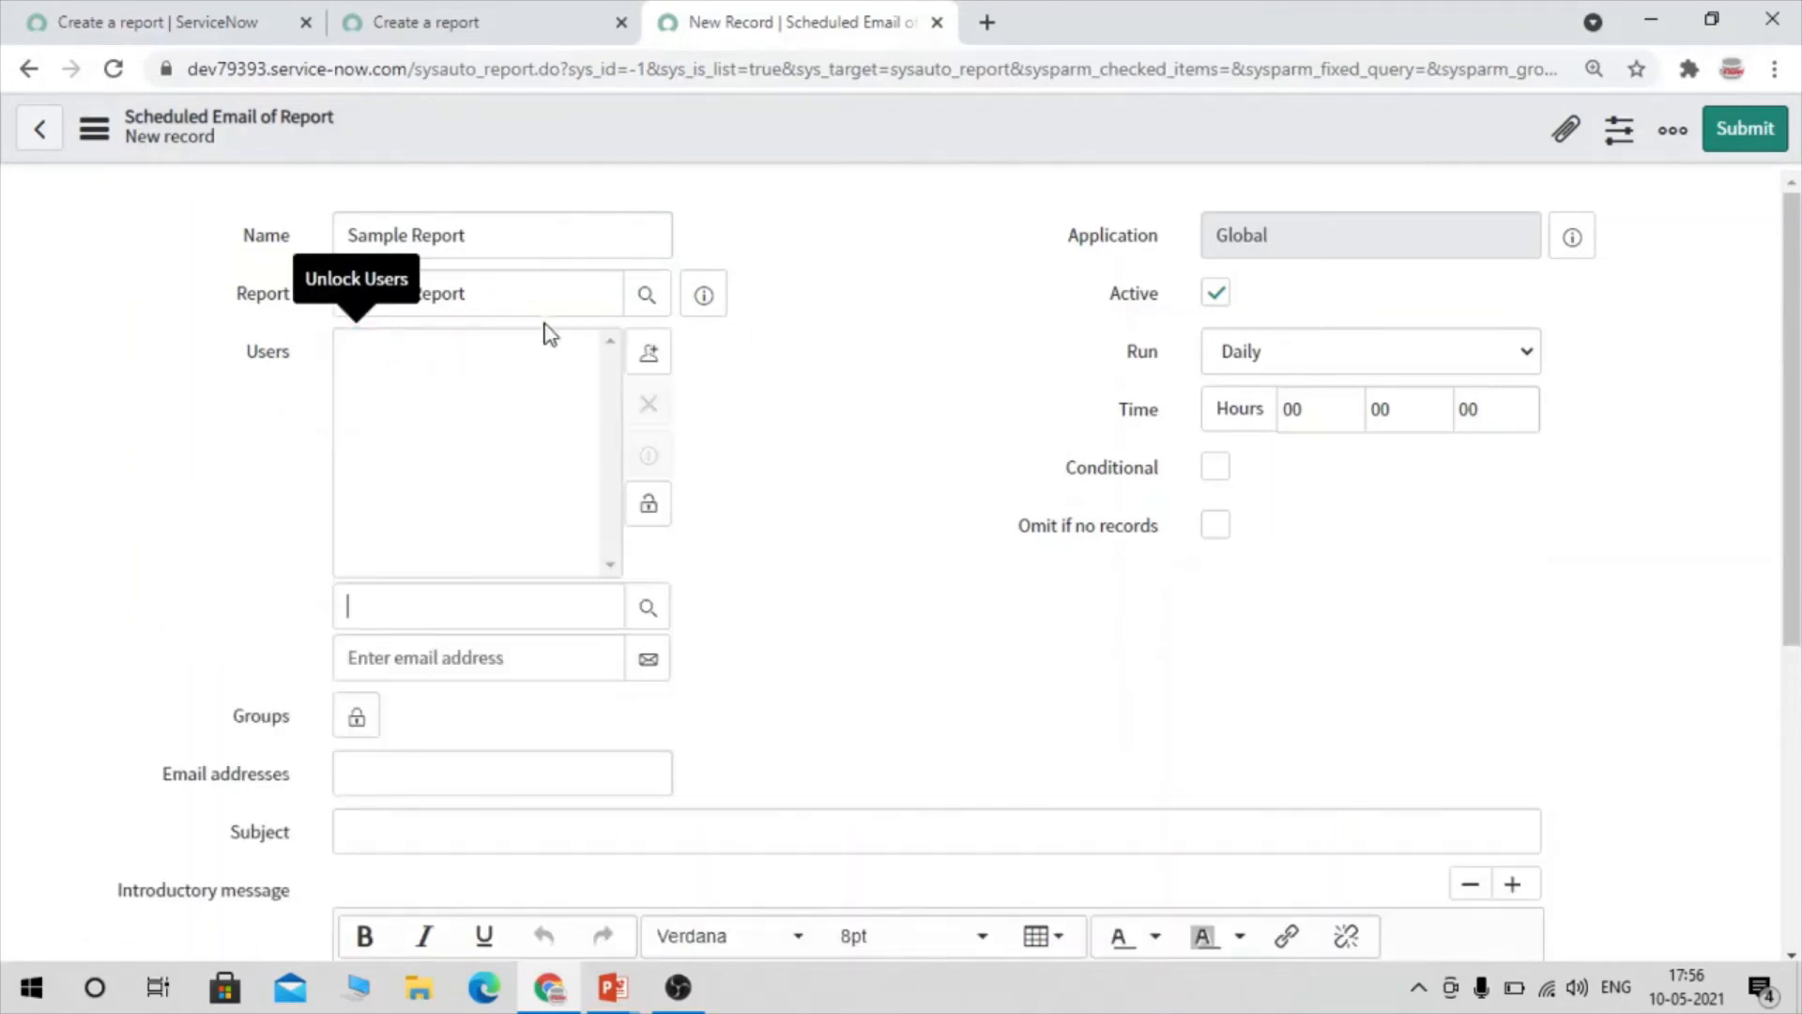
click(524, 604)
scroll(528, 605, down, 1)
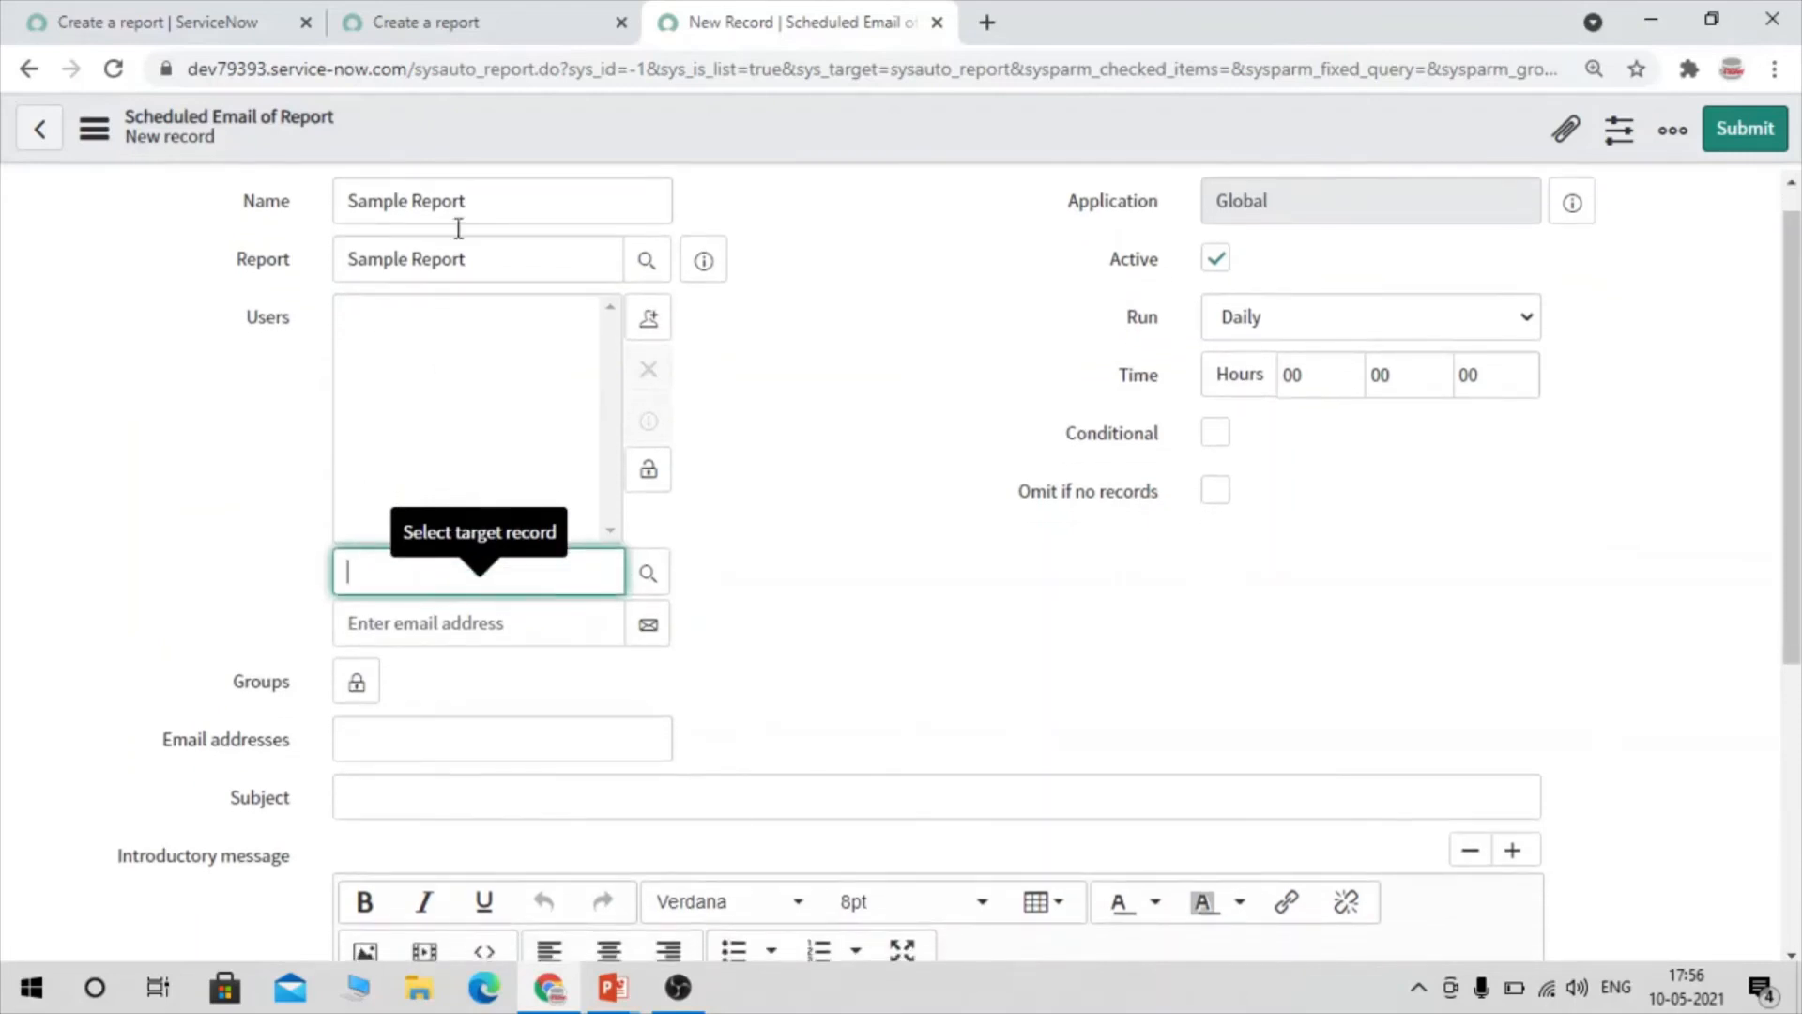
click(267, 255)
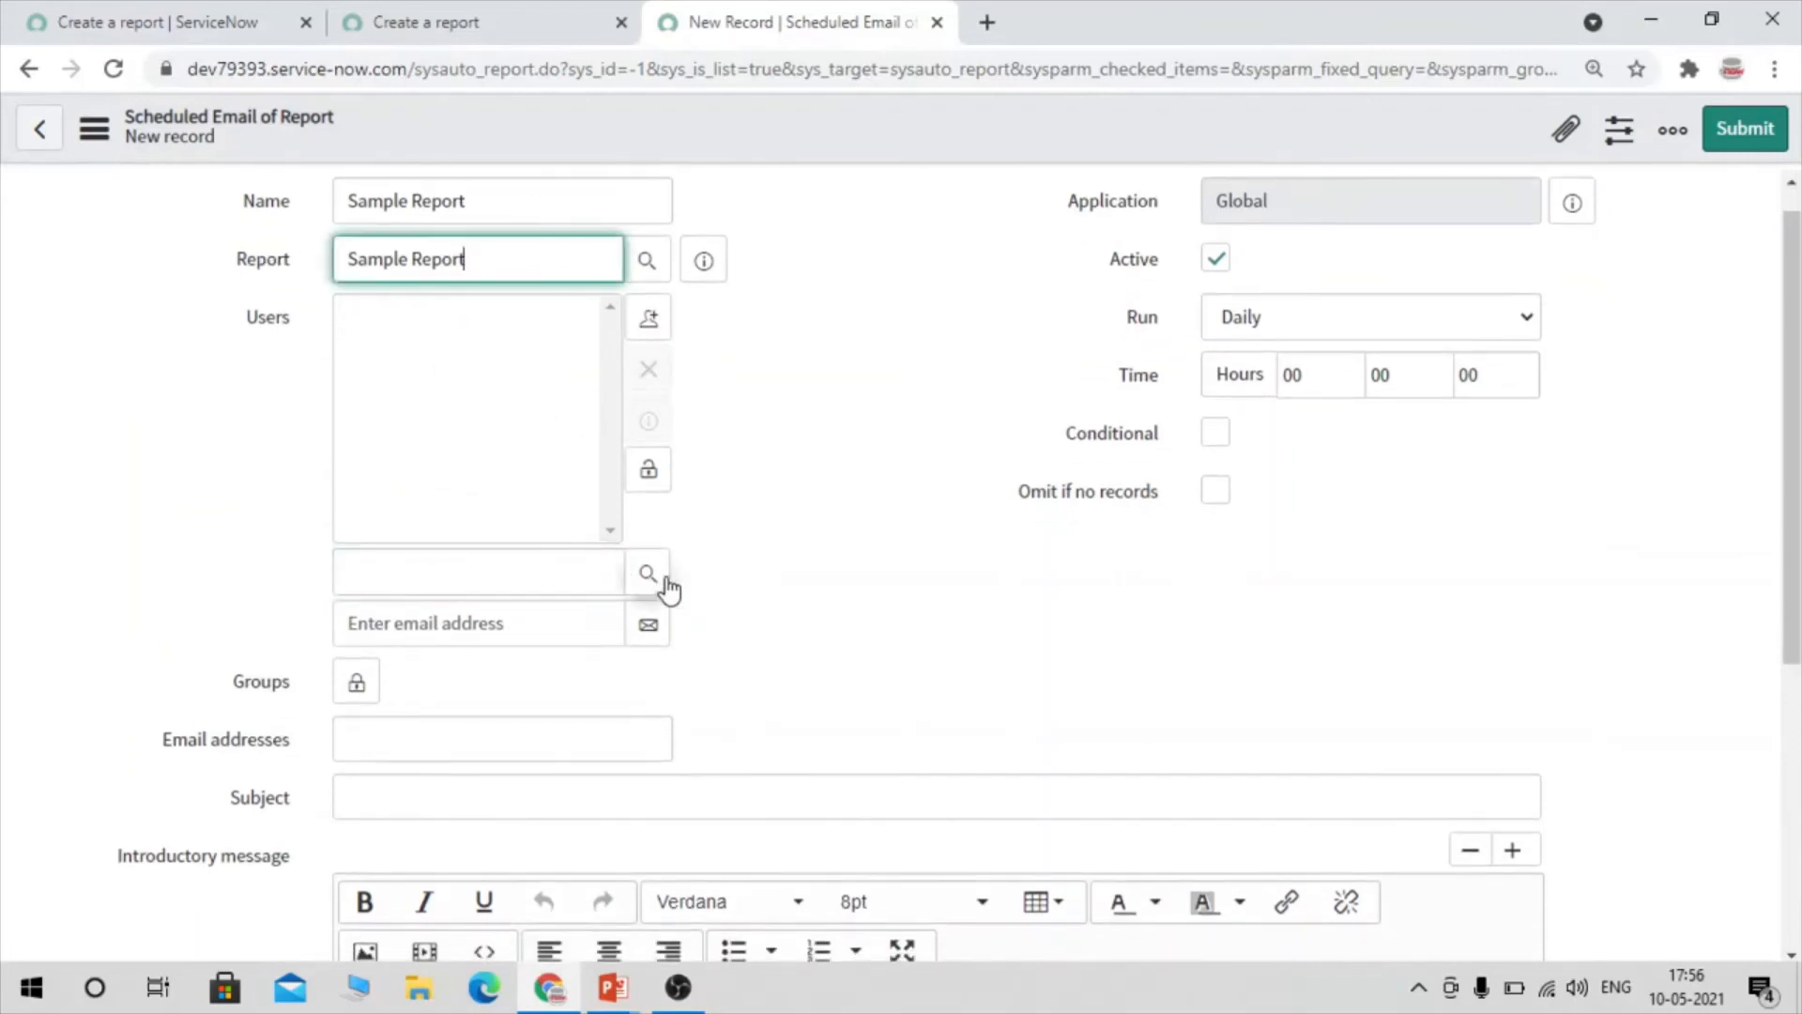
click(650, 575)
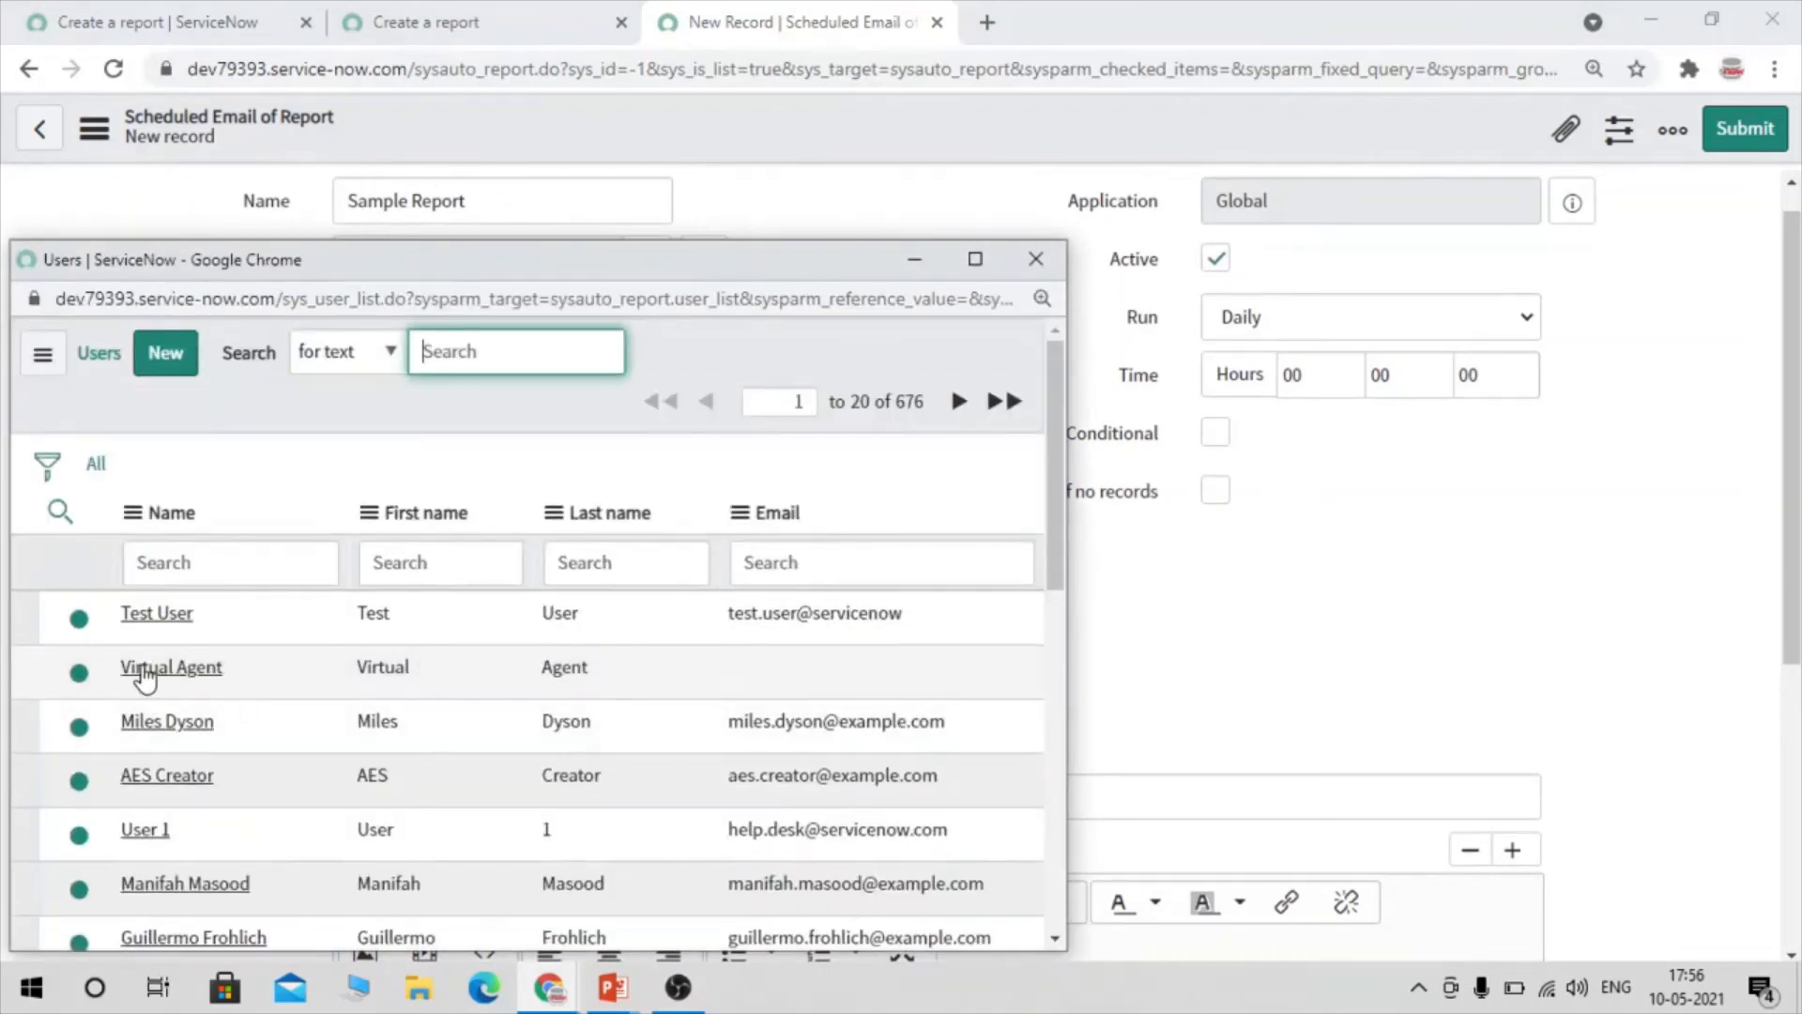
click(146, 617)
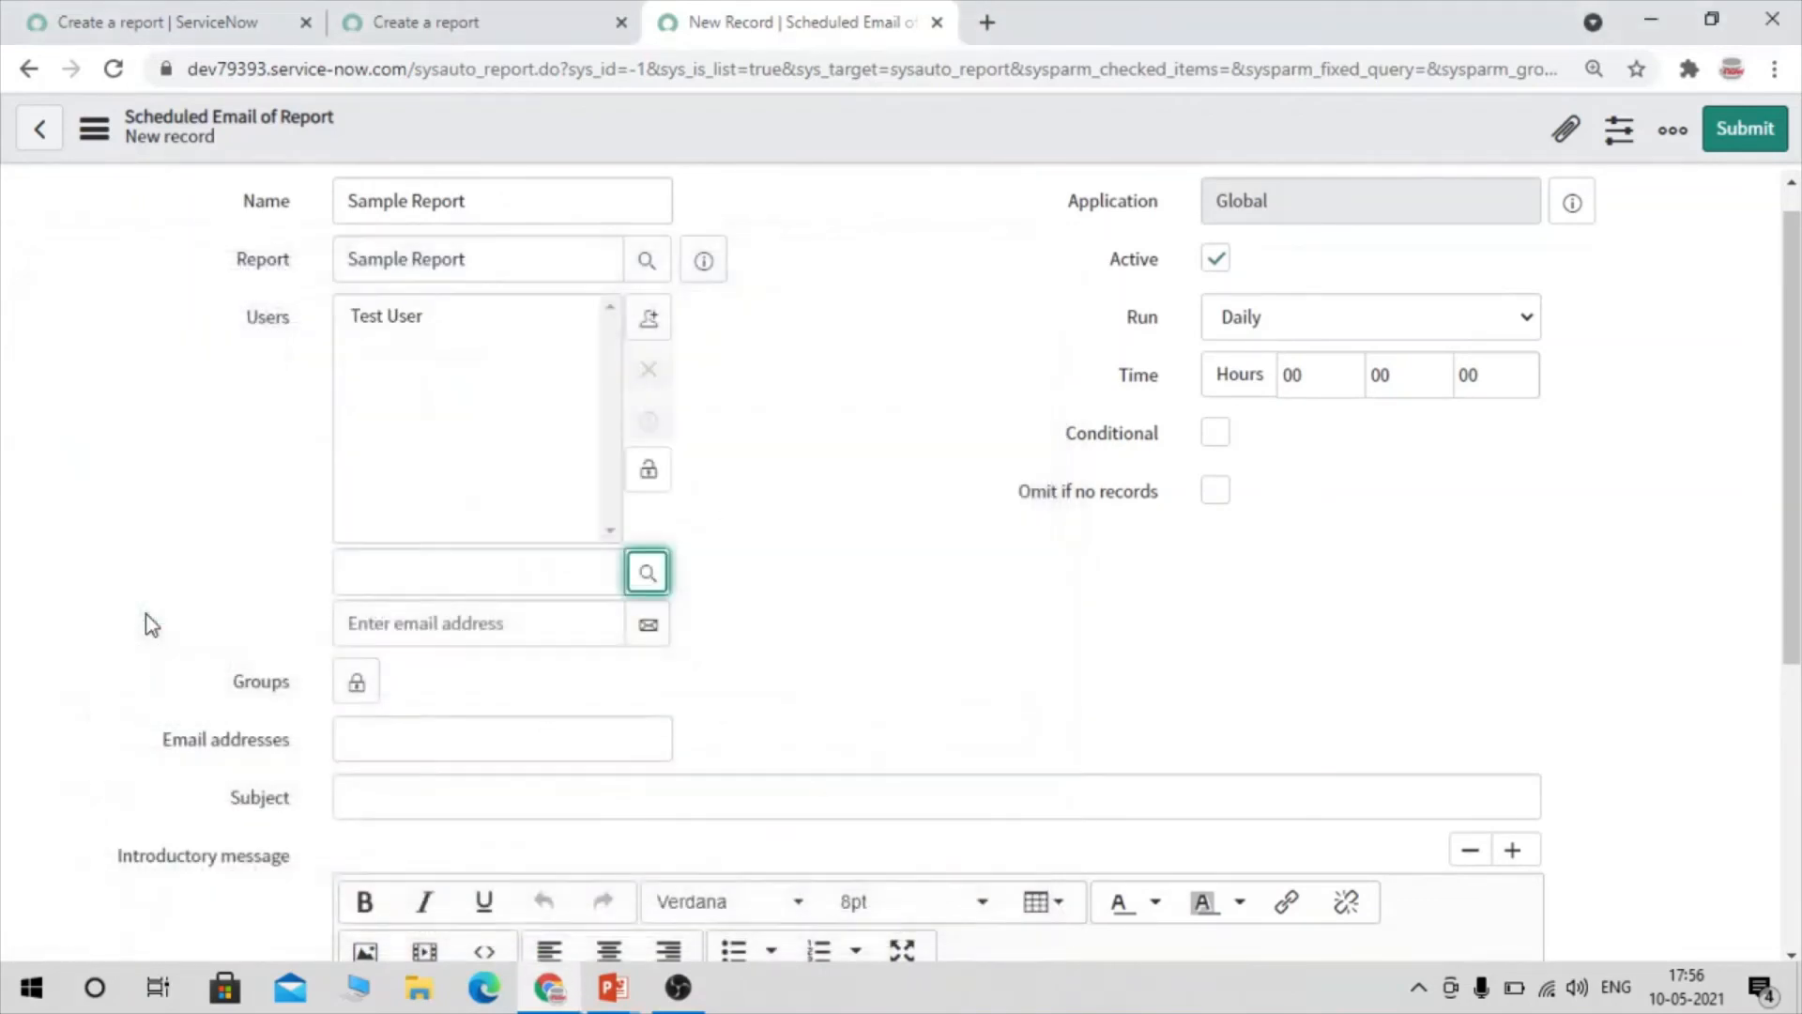
click(650, 472)
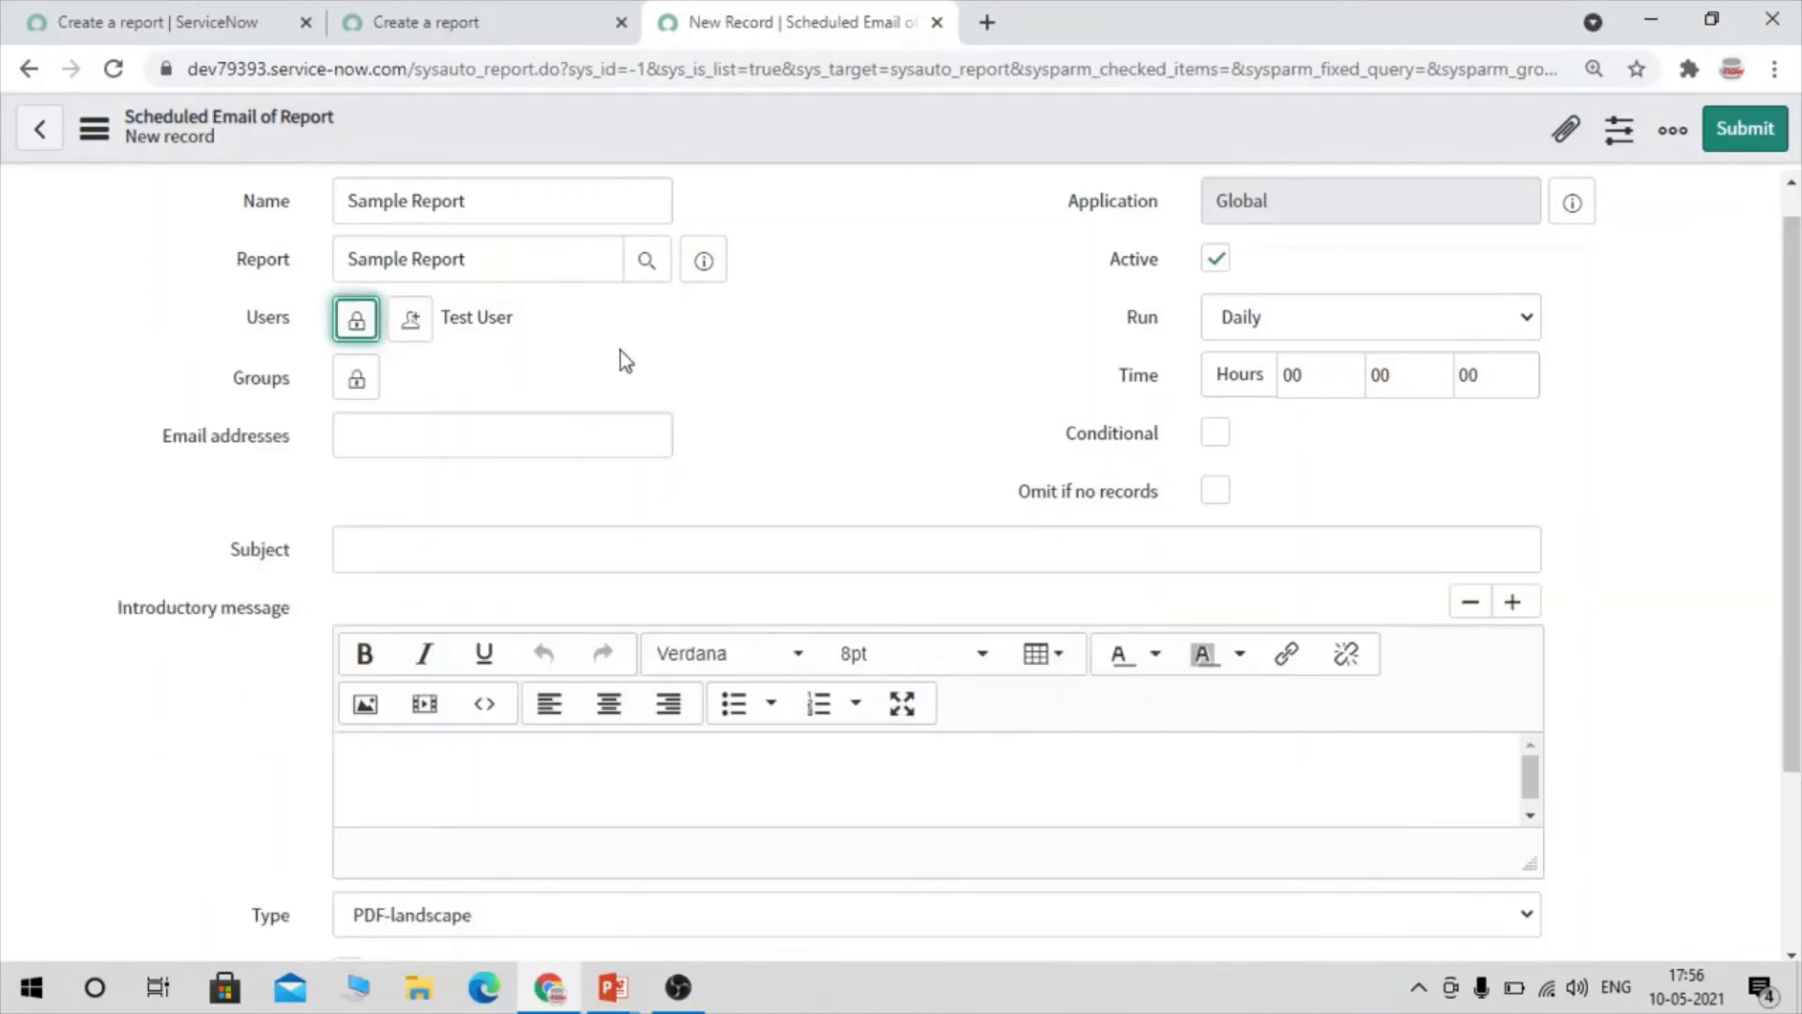
Examine the email address entry under Users and the Groups selection, and lock both fields without adding further recipients
click(357, 316)
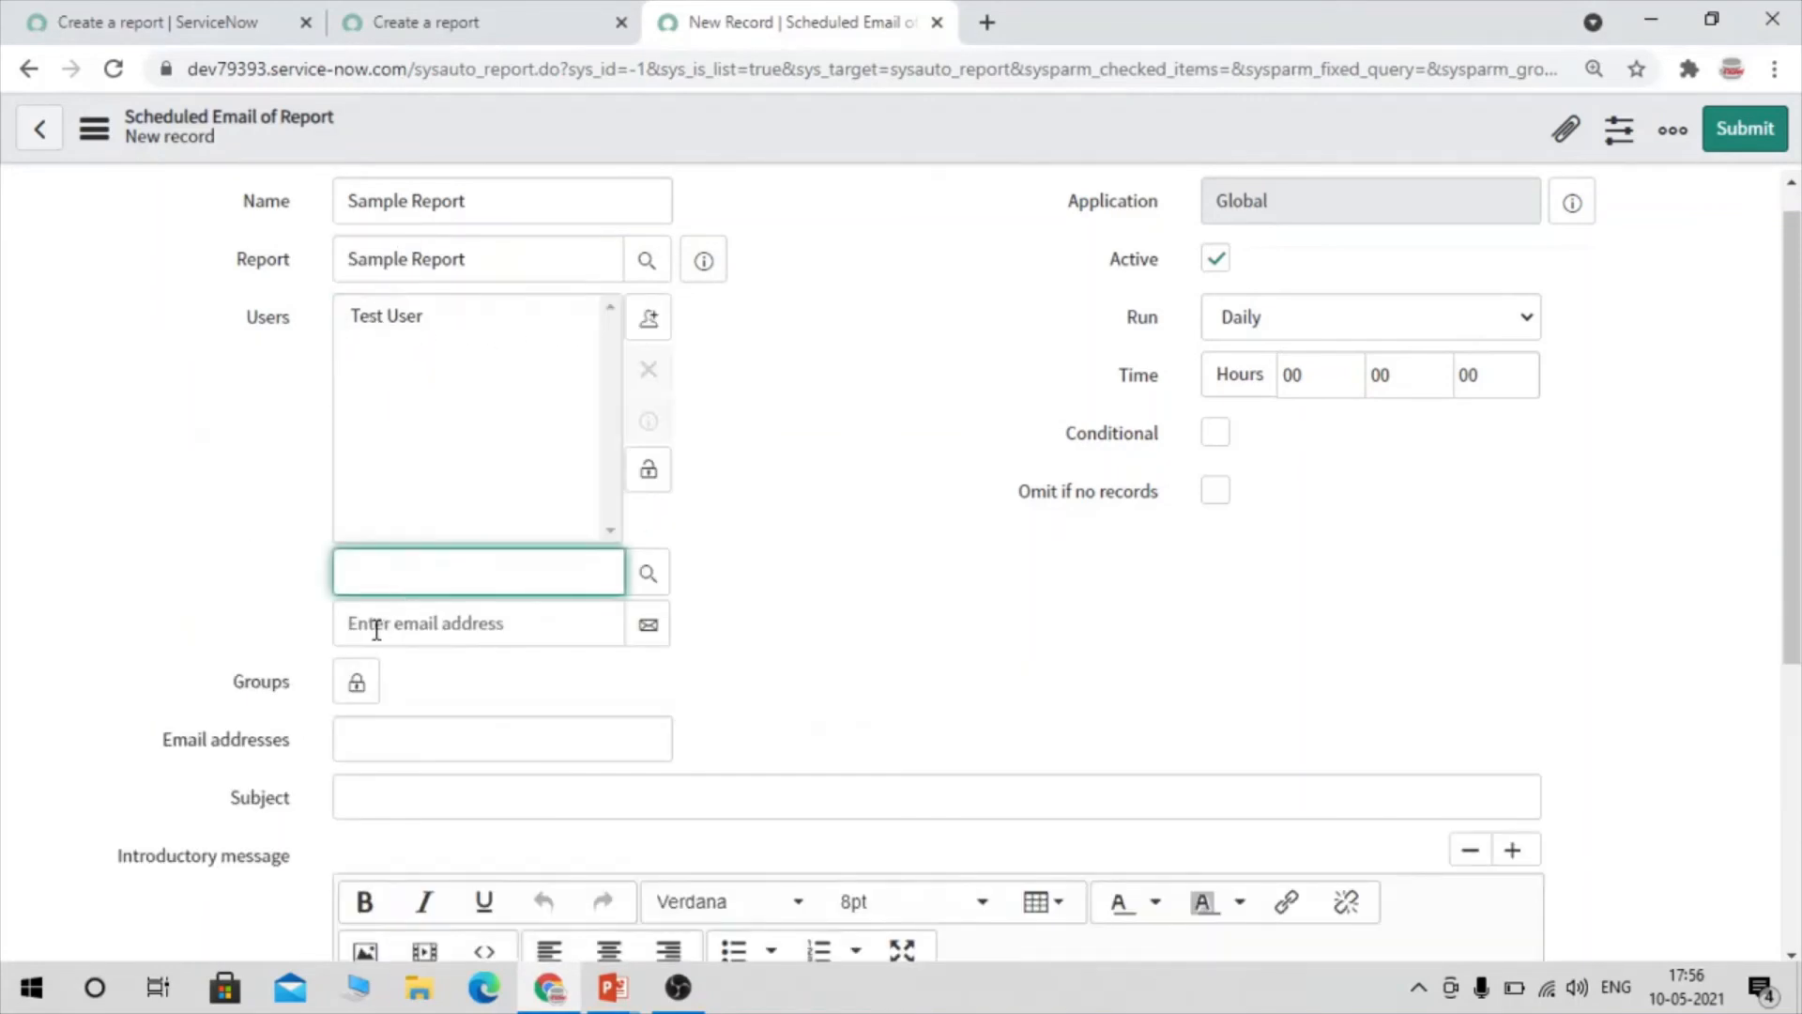
click(379, 625)
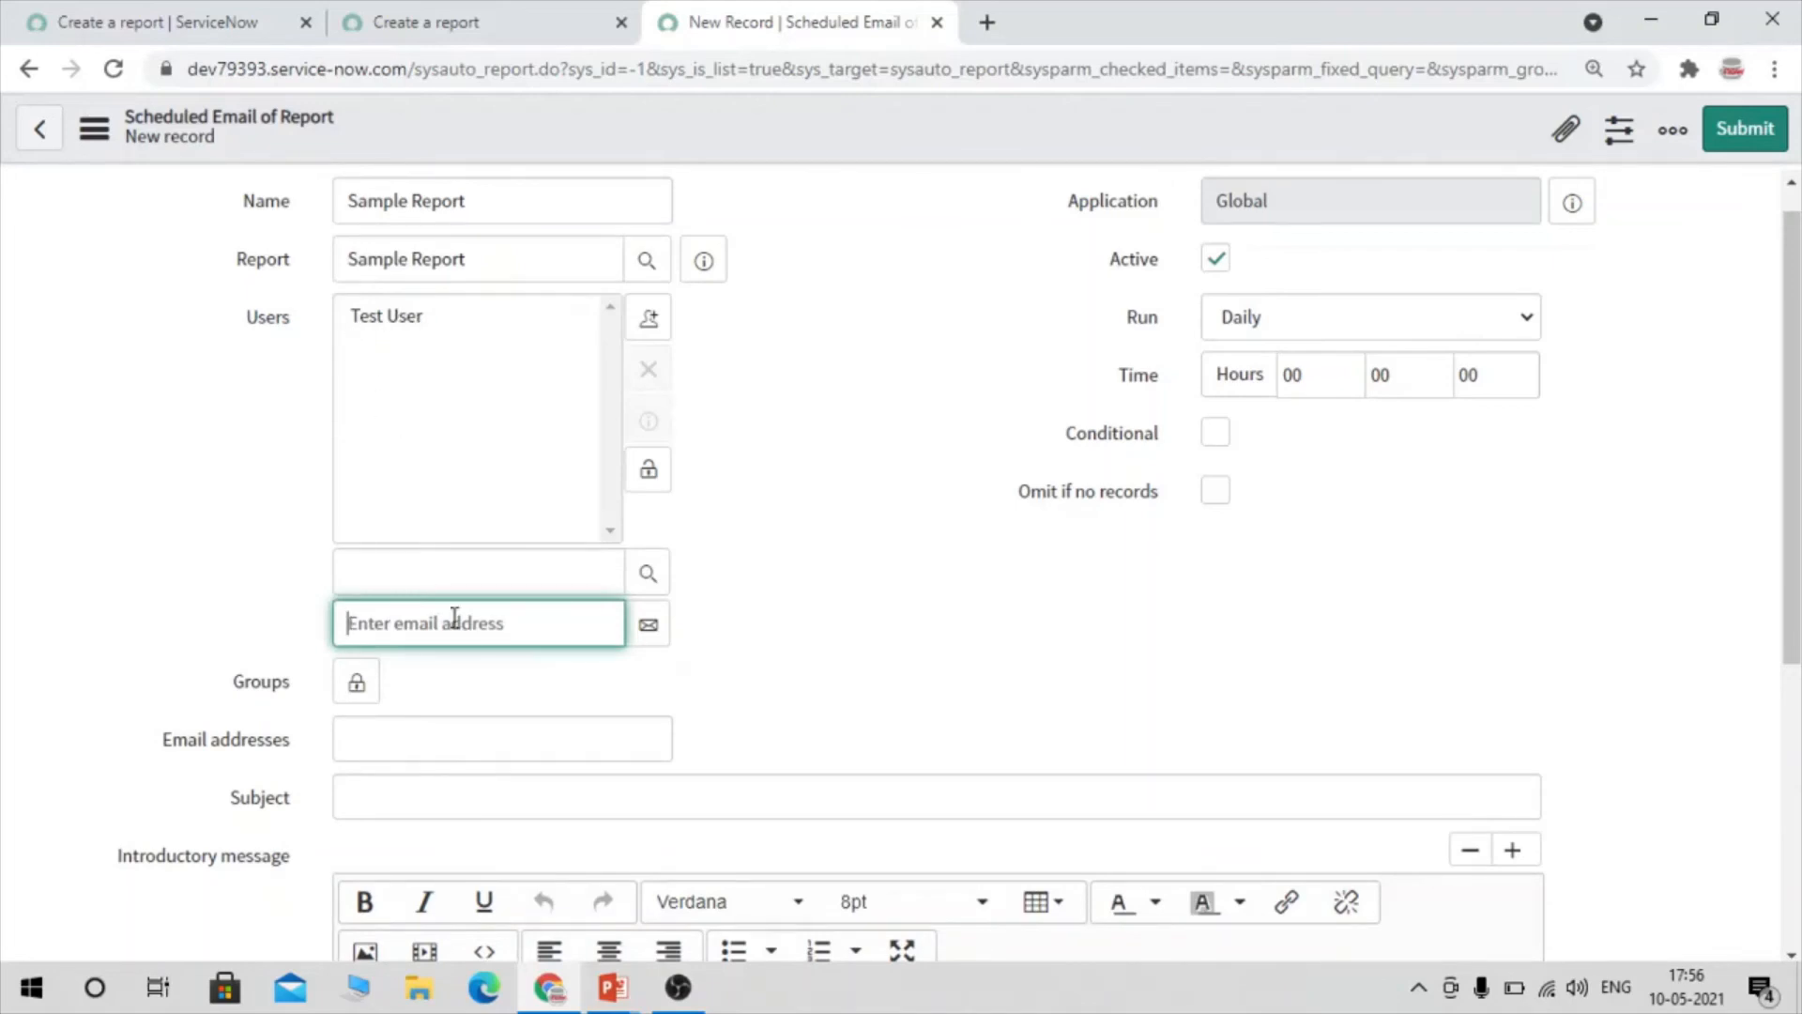
click(647, 469)
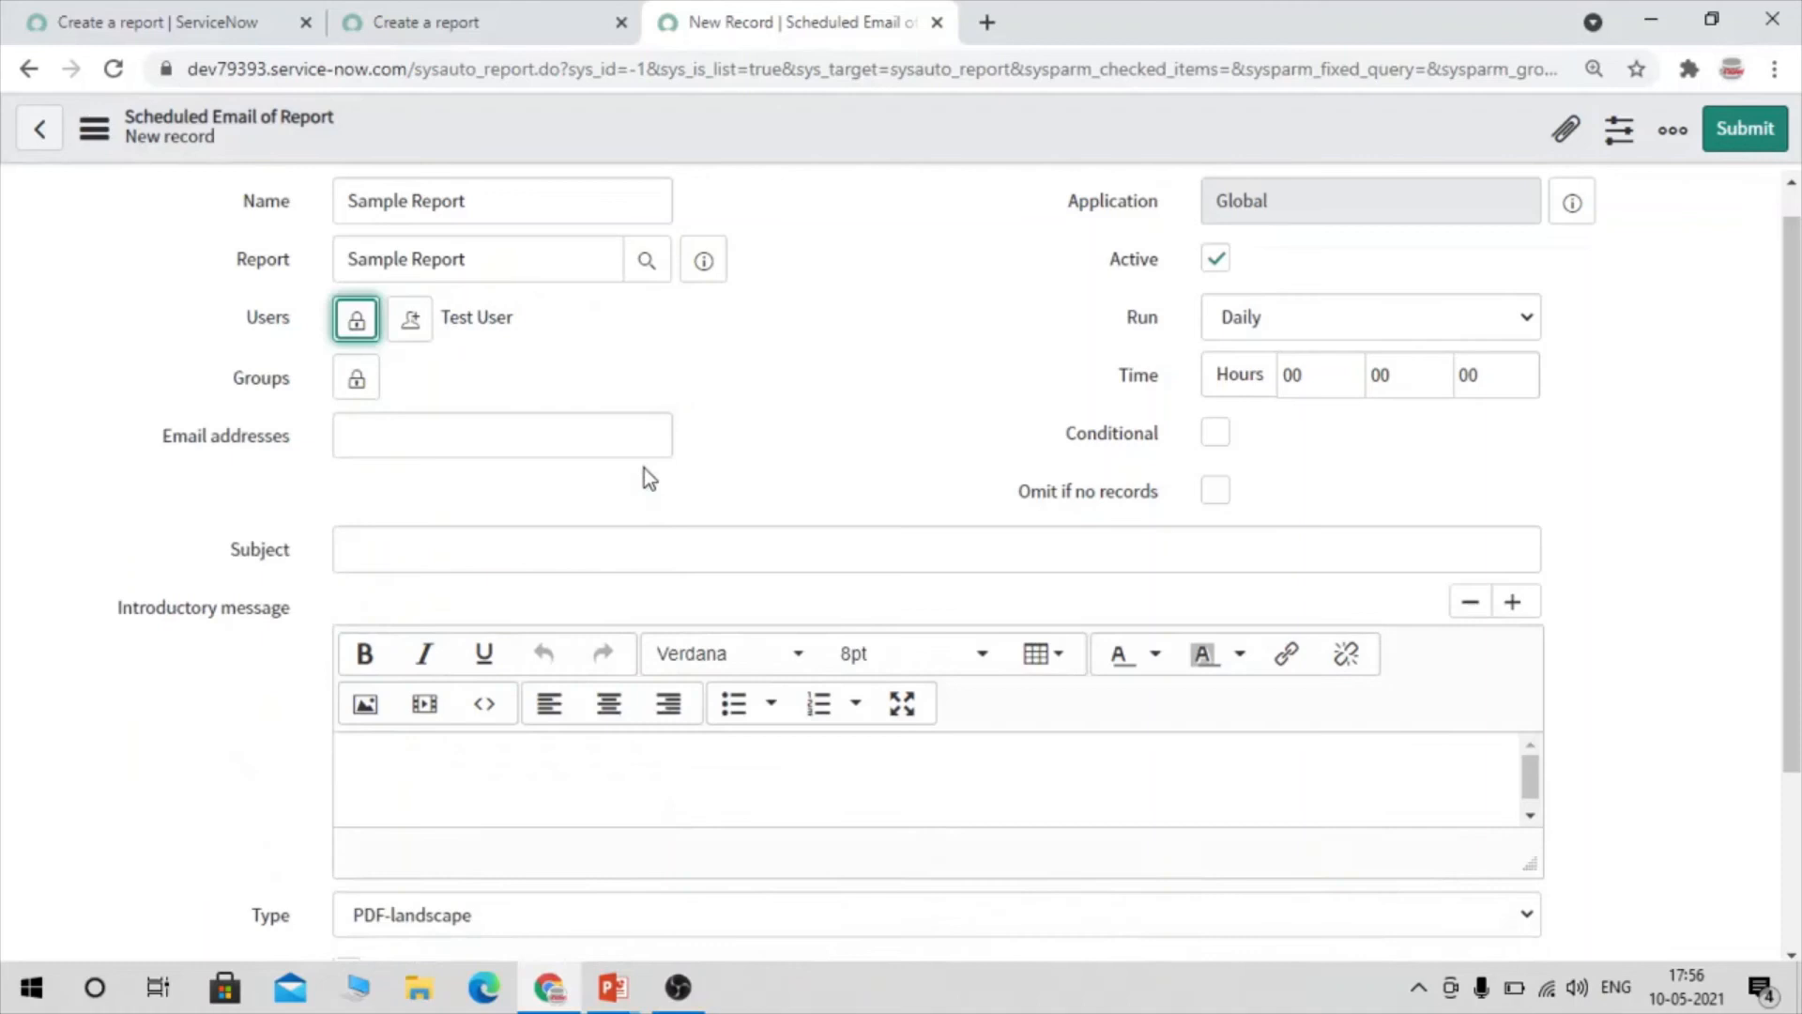
click(362, 394)
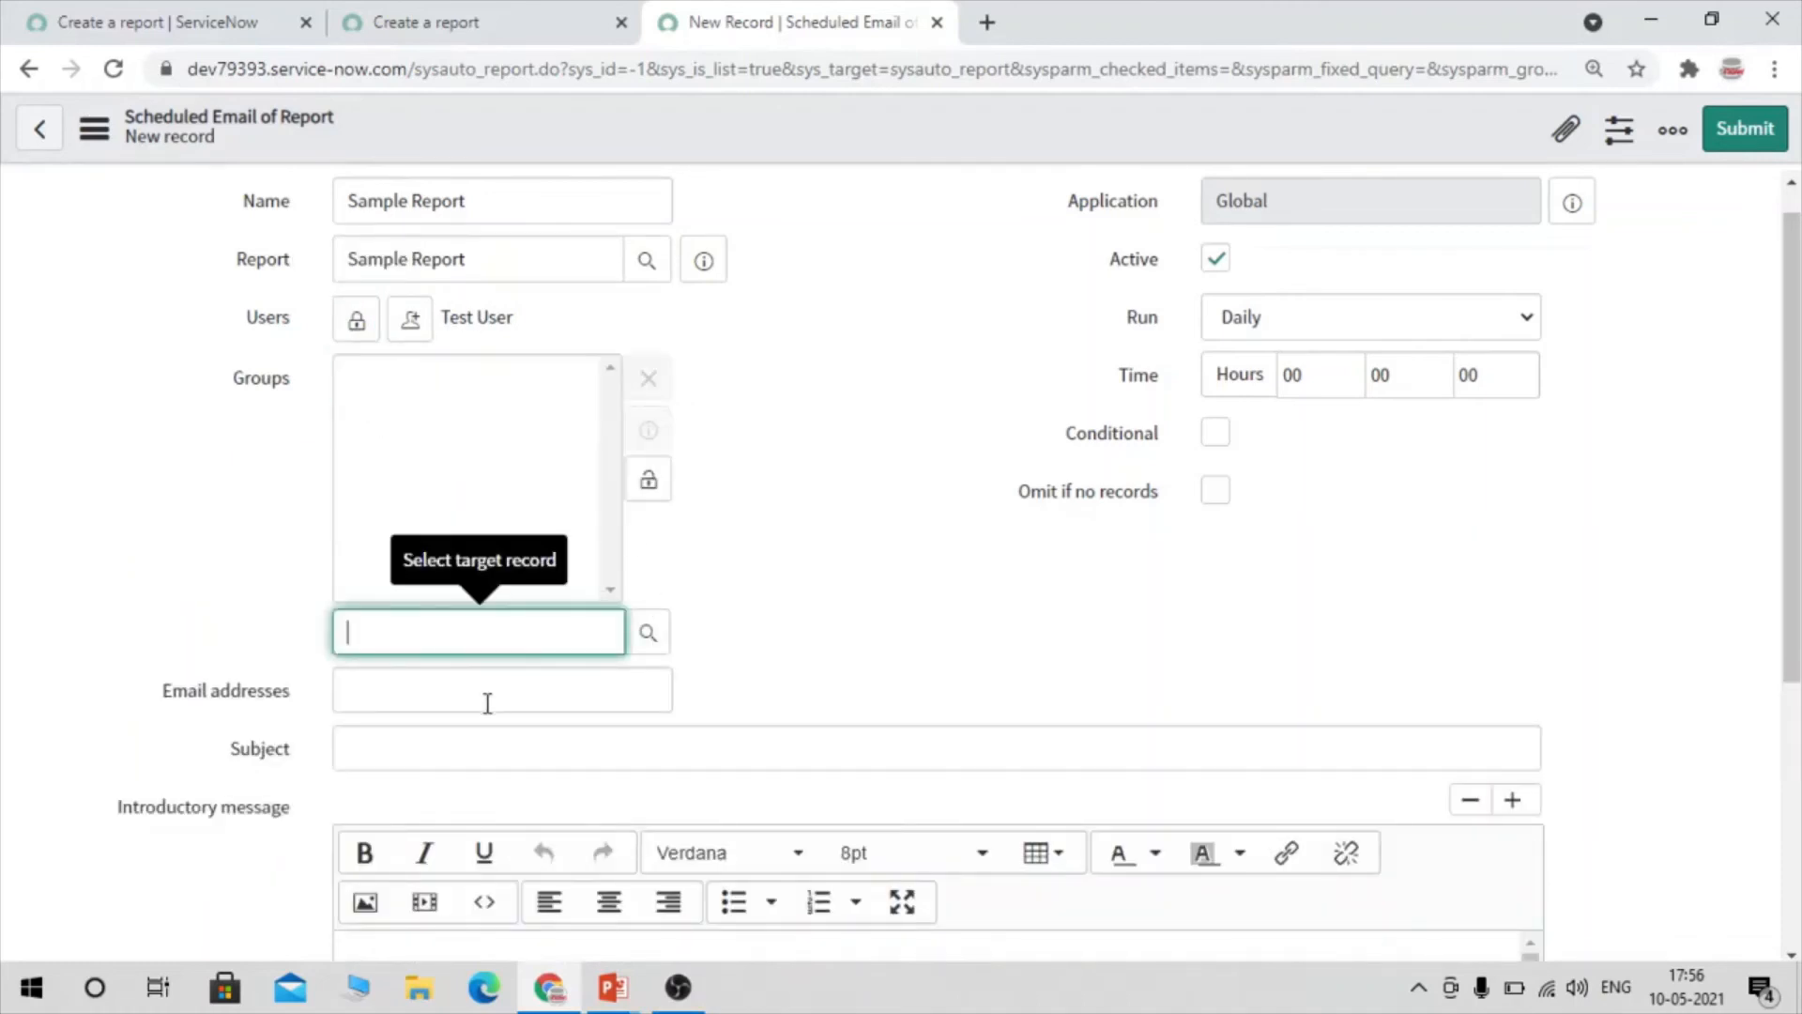
click(458, 687)
click(648, 479)
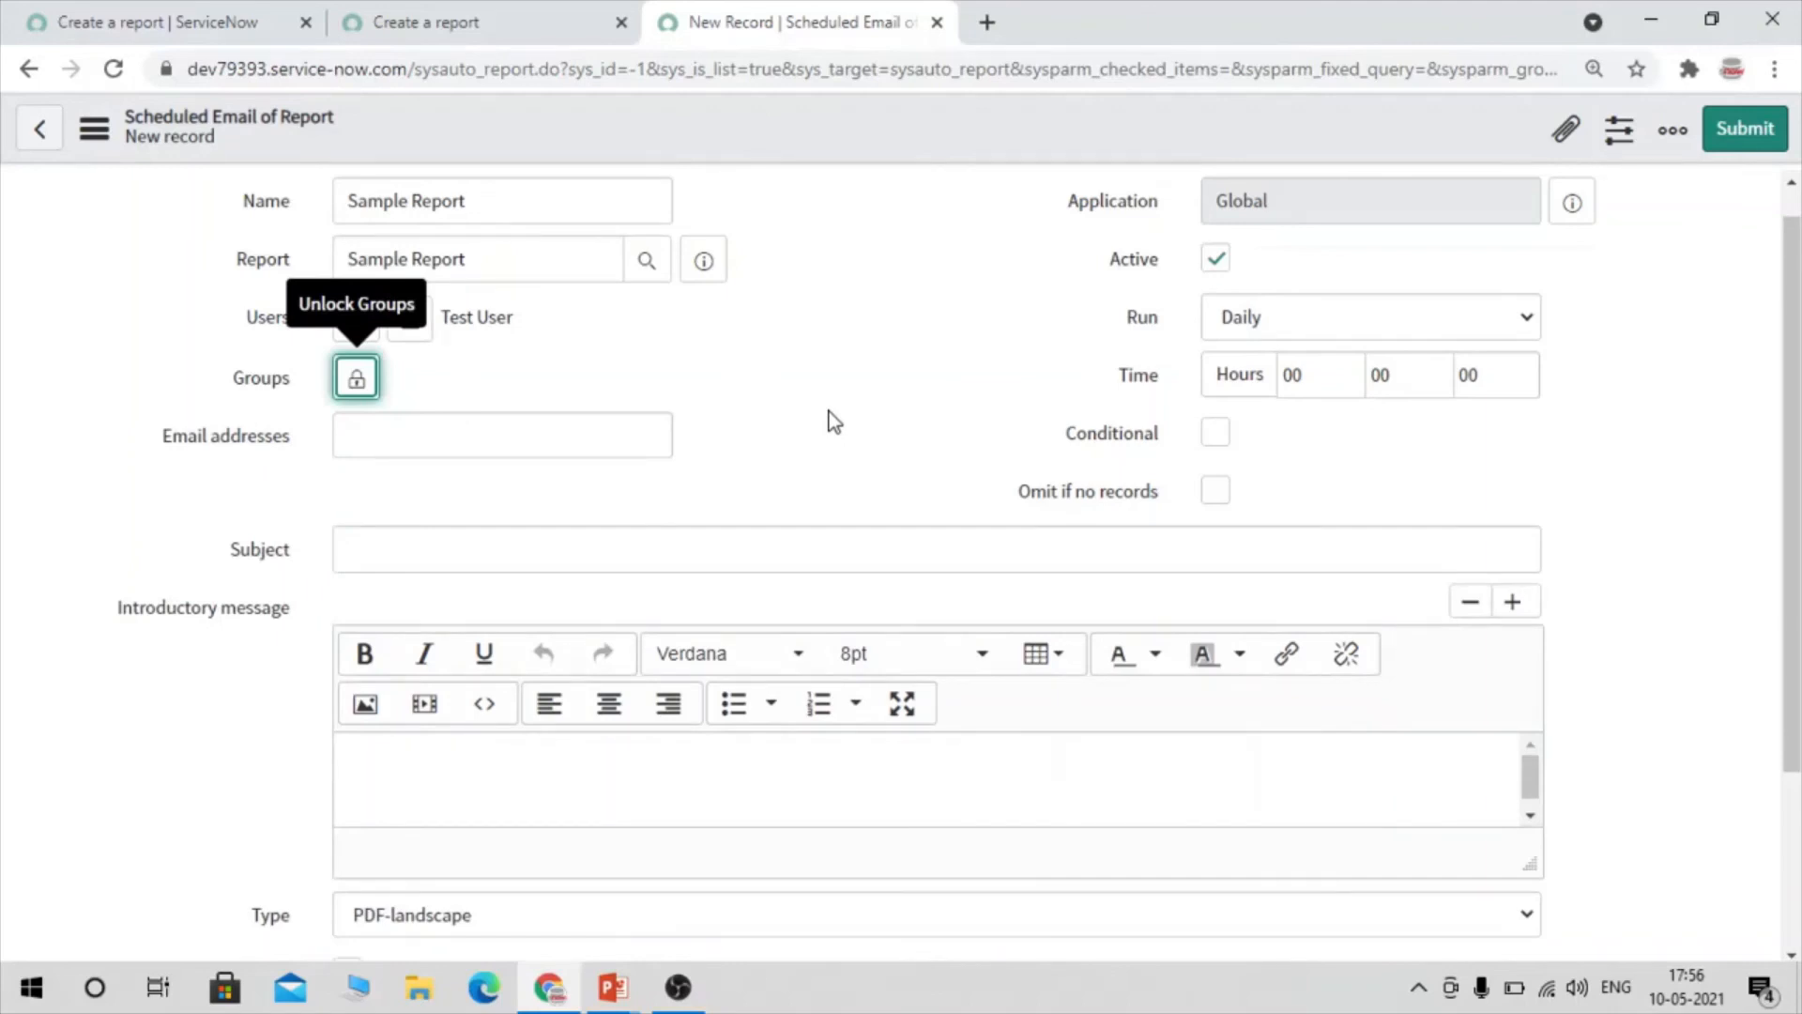
Leave Email addresses empty and set the scheduled email's subject to "Sample report"
click(423, 442)
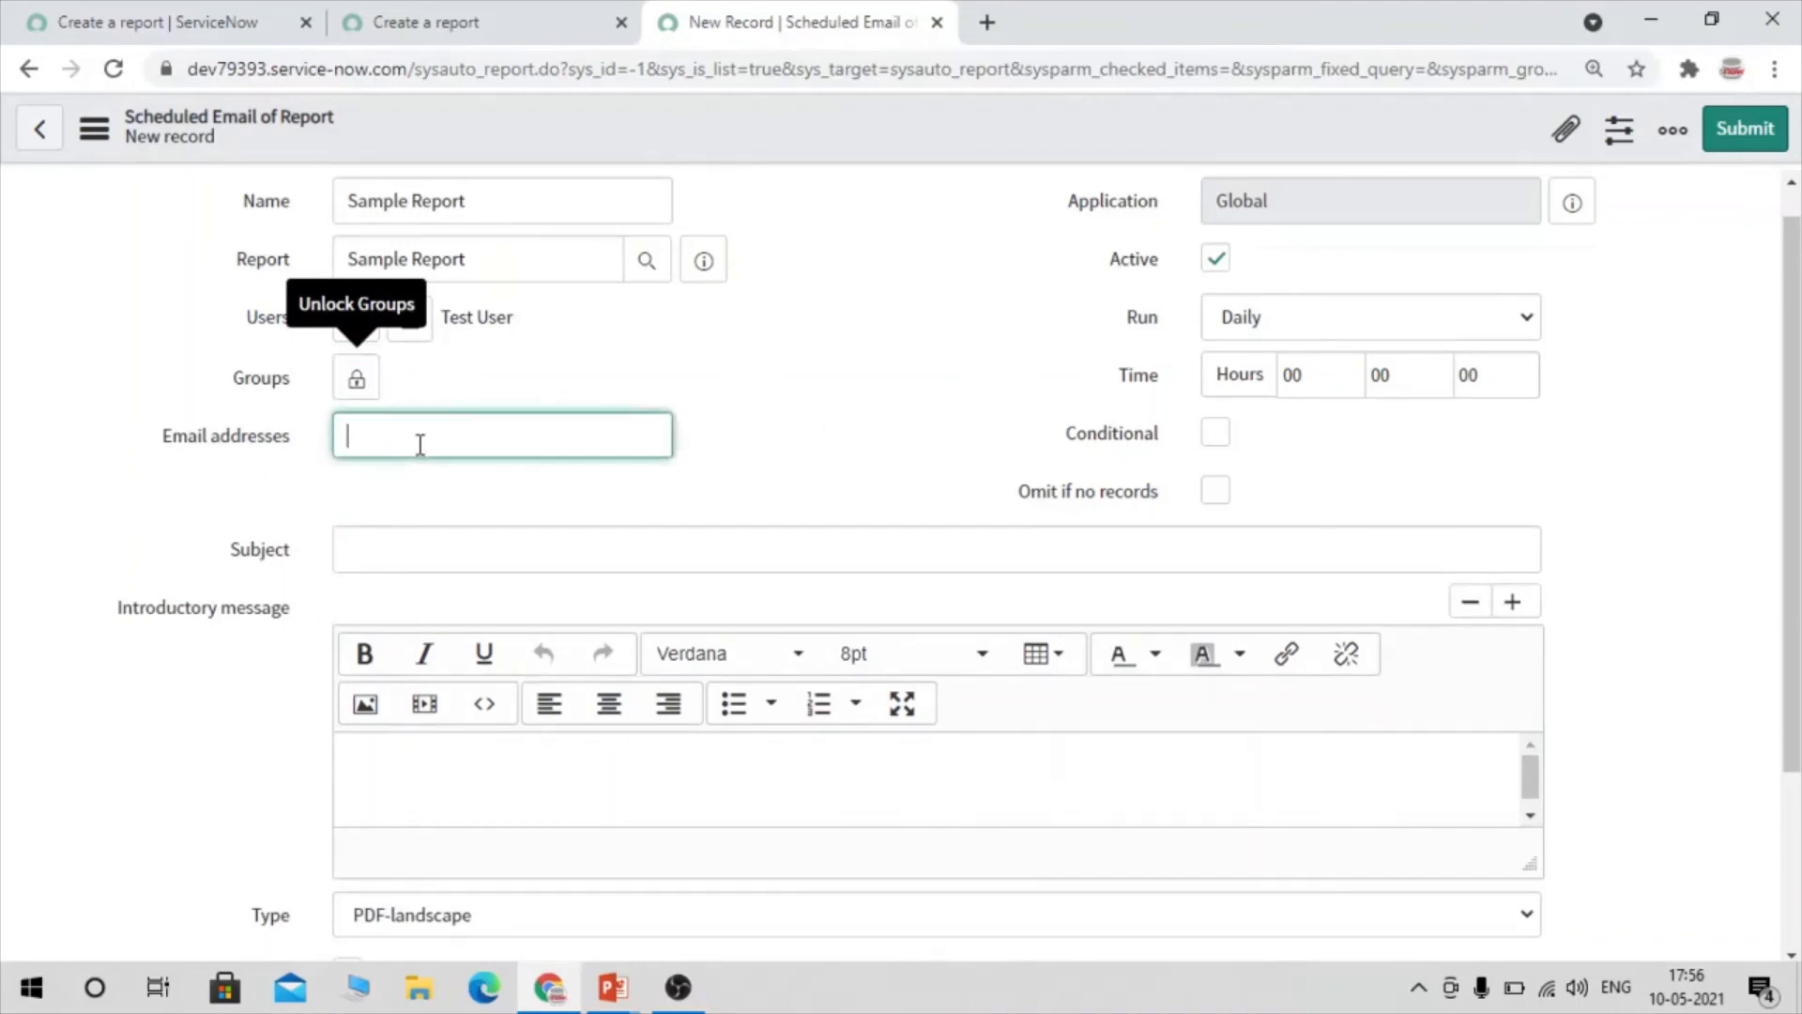
click(510, 571)
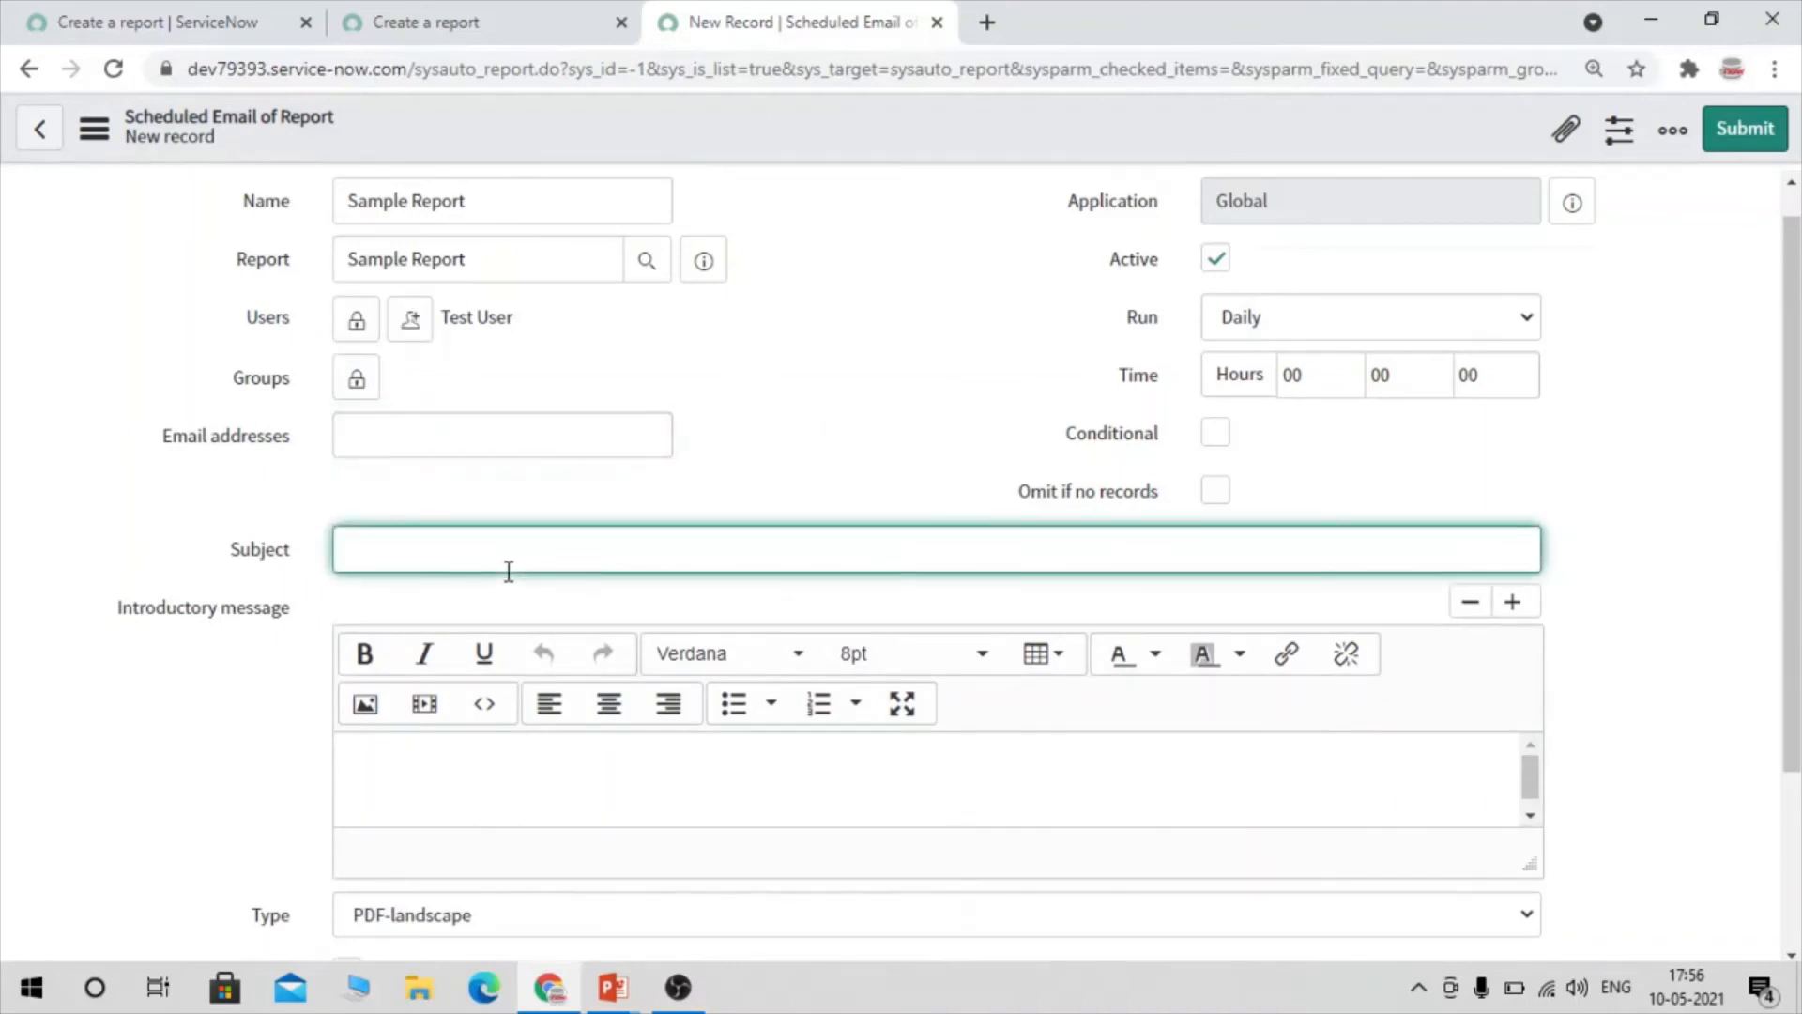
text(Sample report)
Keep the run frequency at Daily and set the run time's hour to 10
click(1254, 315)
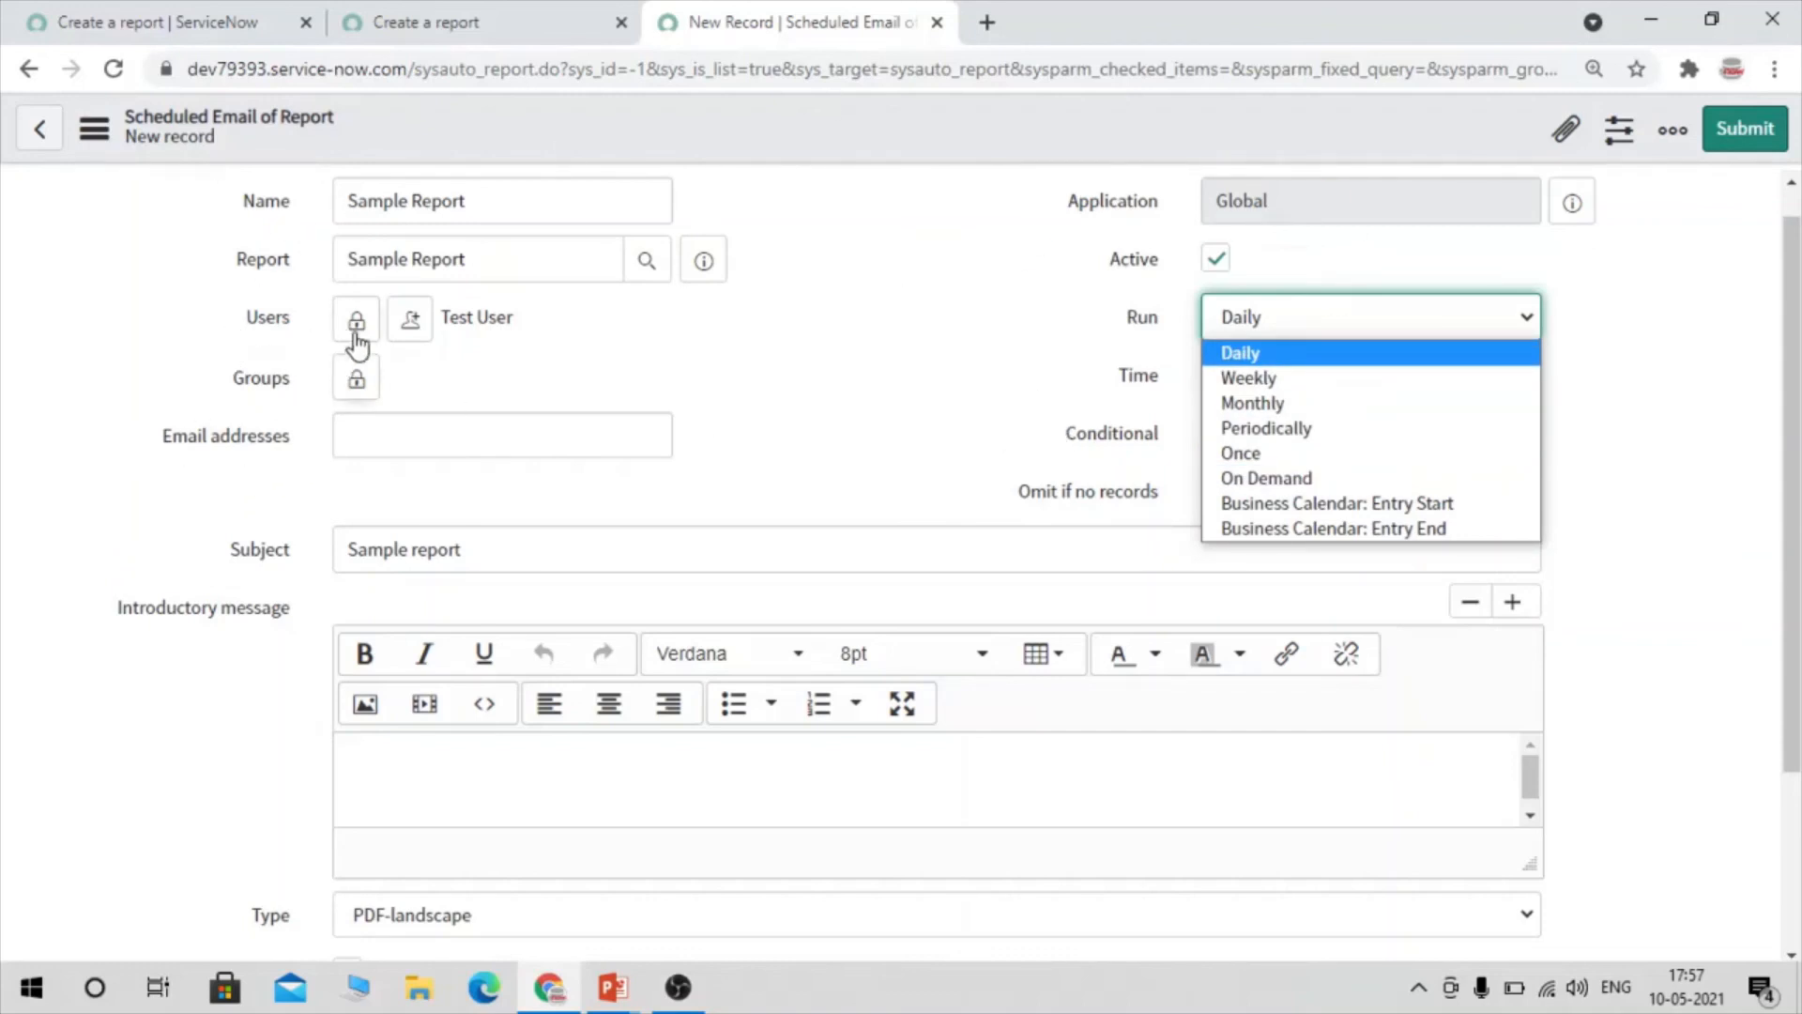
click(1293, 355)
click(1324, 378)
key(BackSpace)
key(BackSpace)
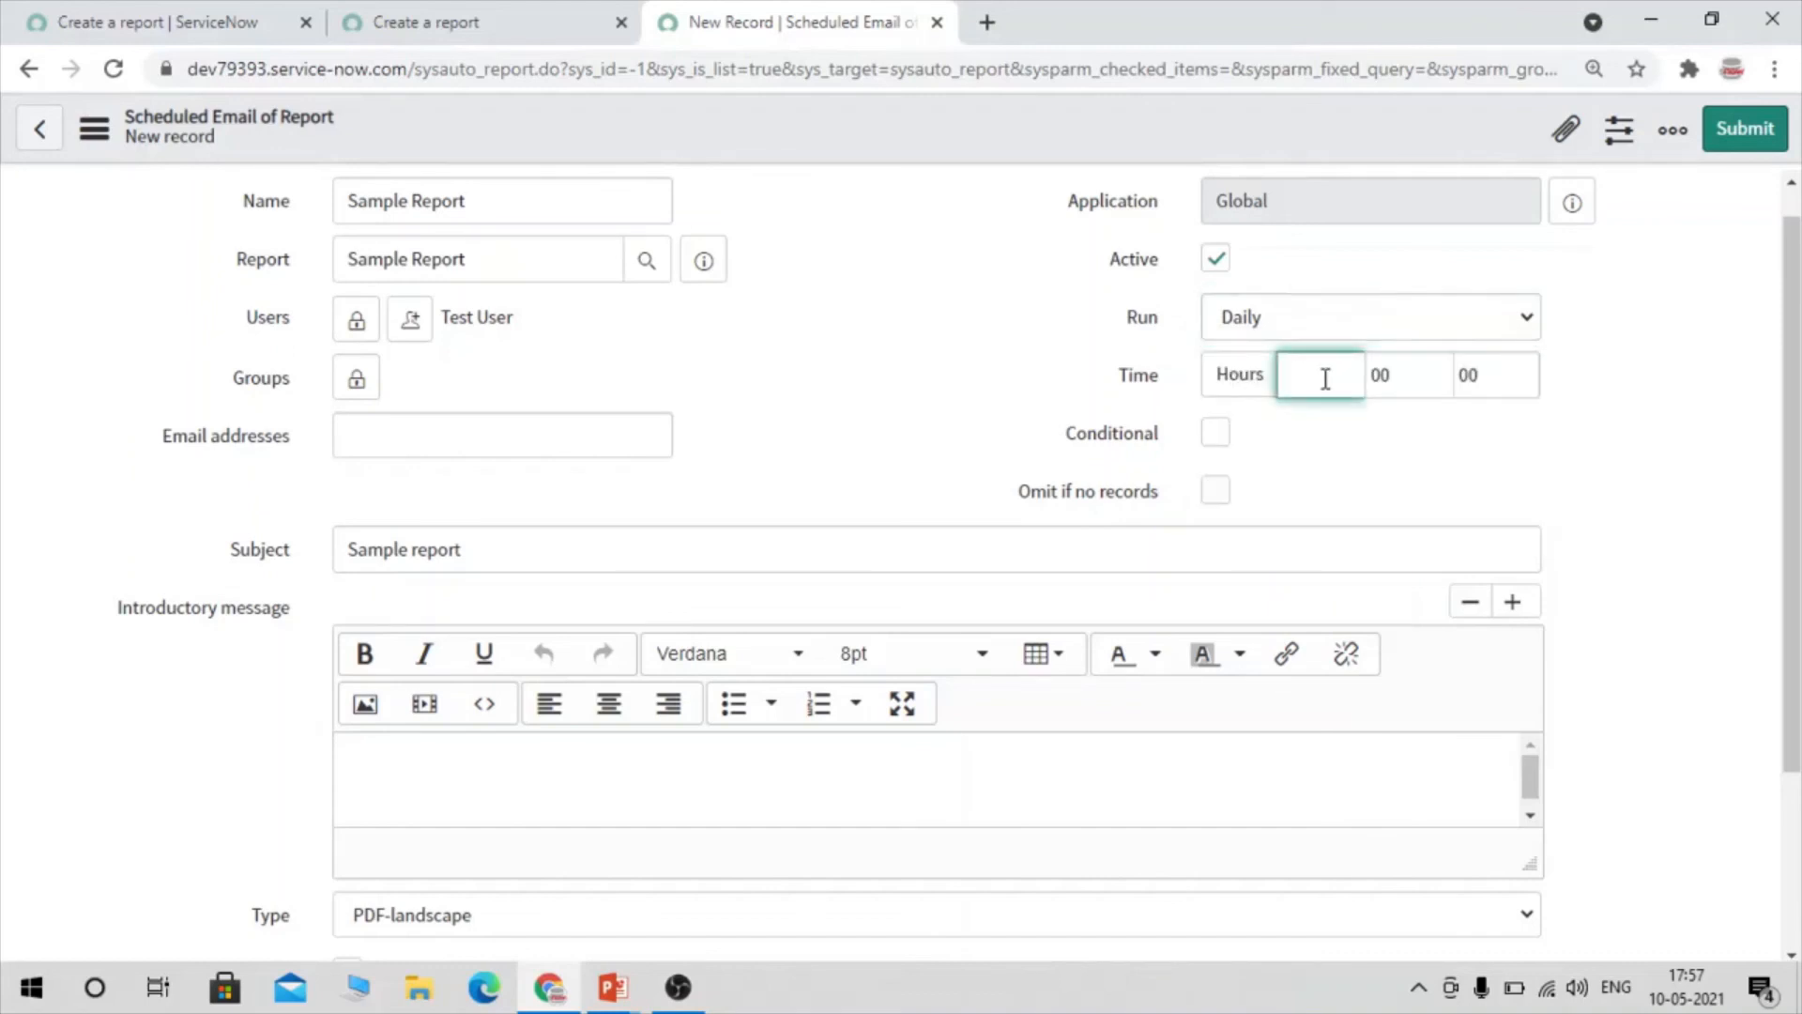
text(10)
Turn on Conditional to view its Condition script field, and turn the option off again
click(1228, 437)
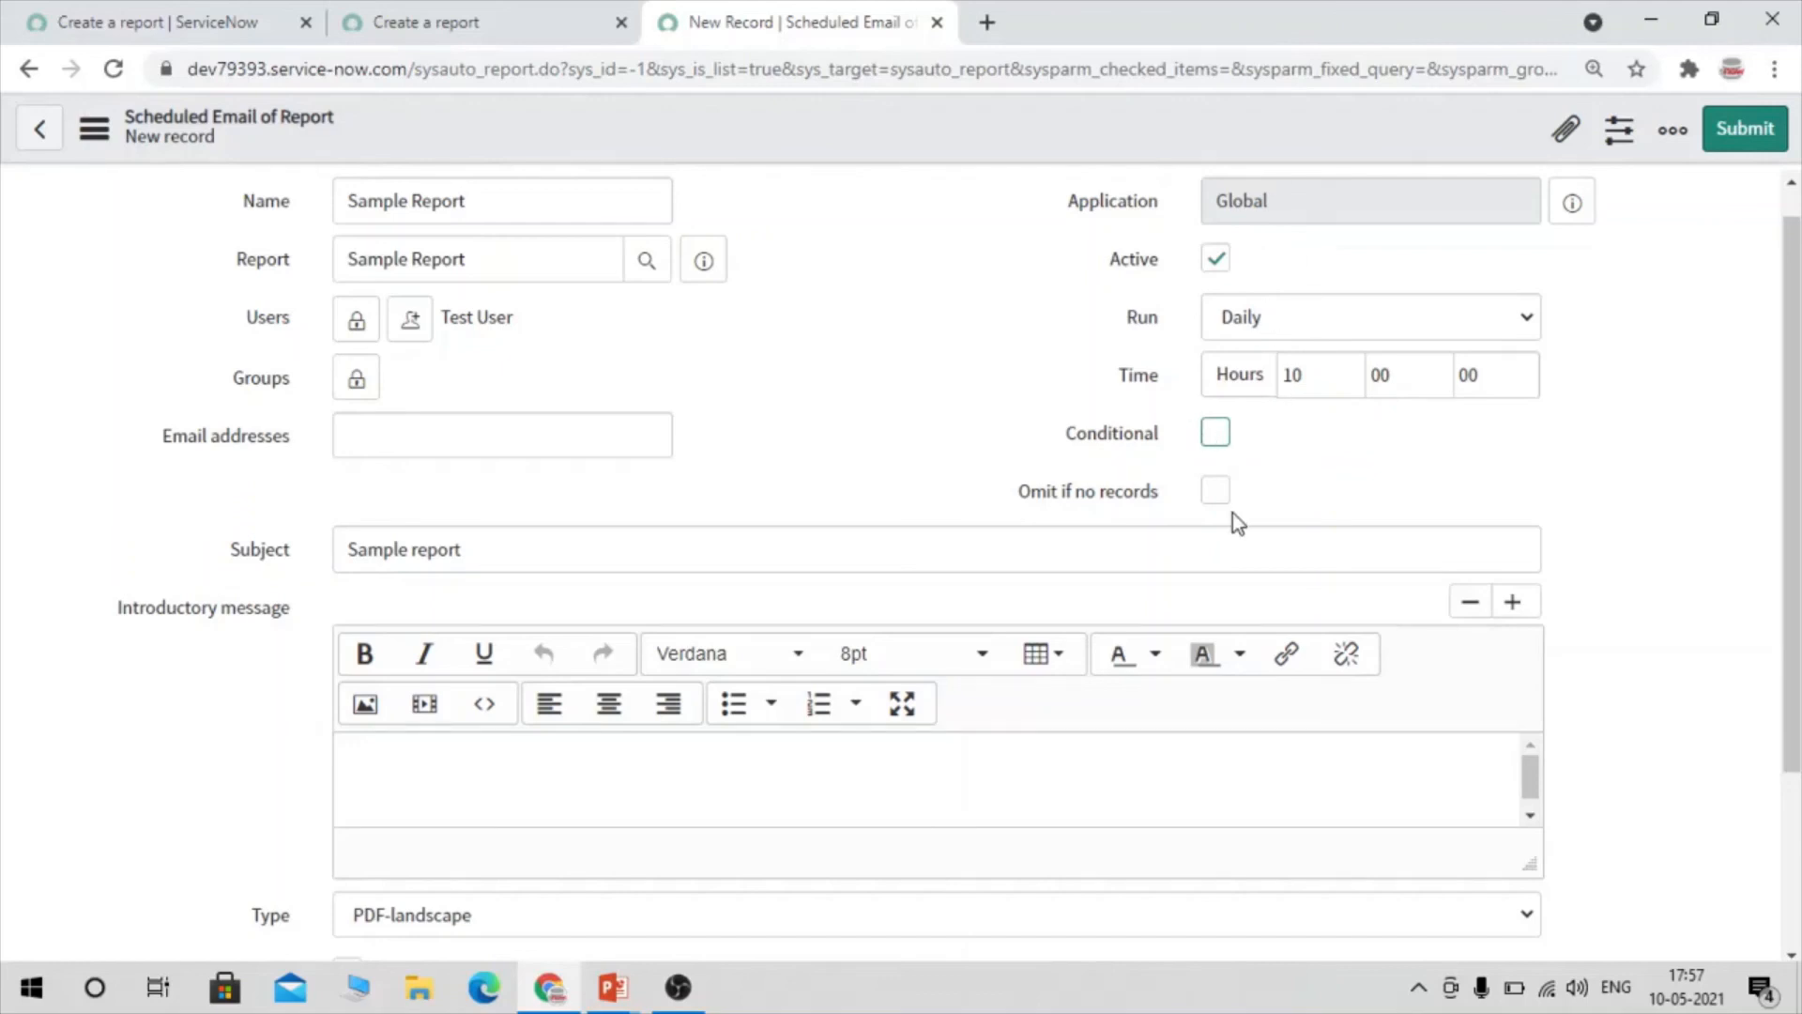
scroll(1221, 446, up, 1)
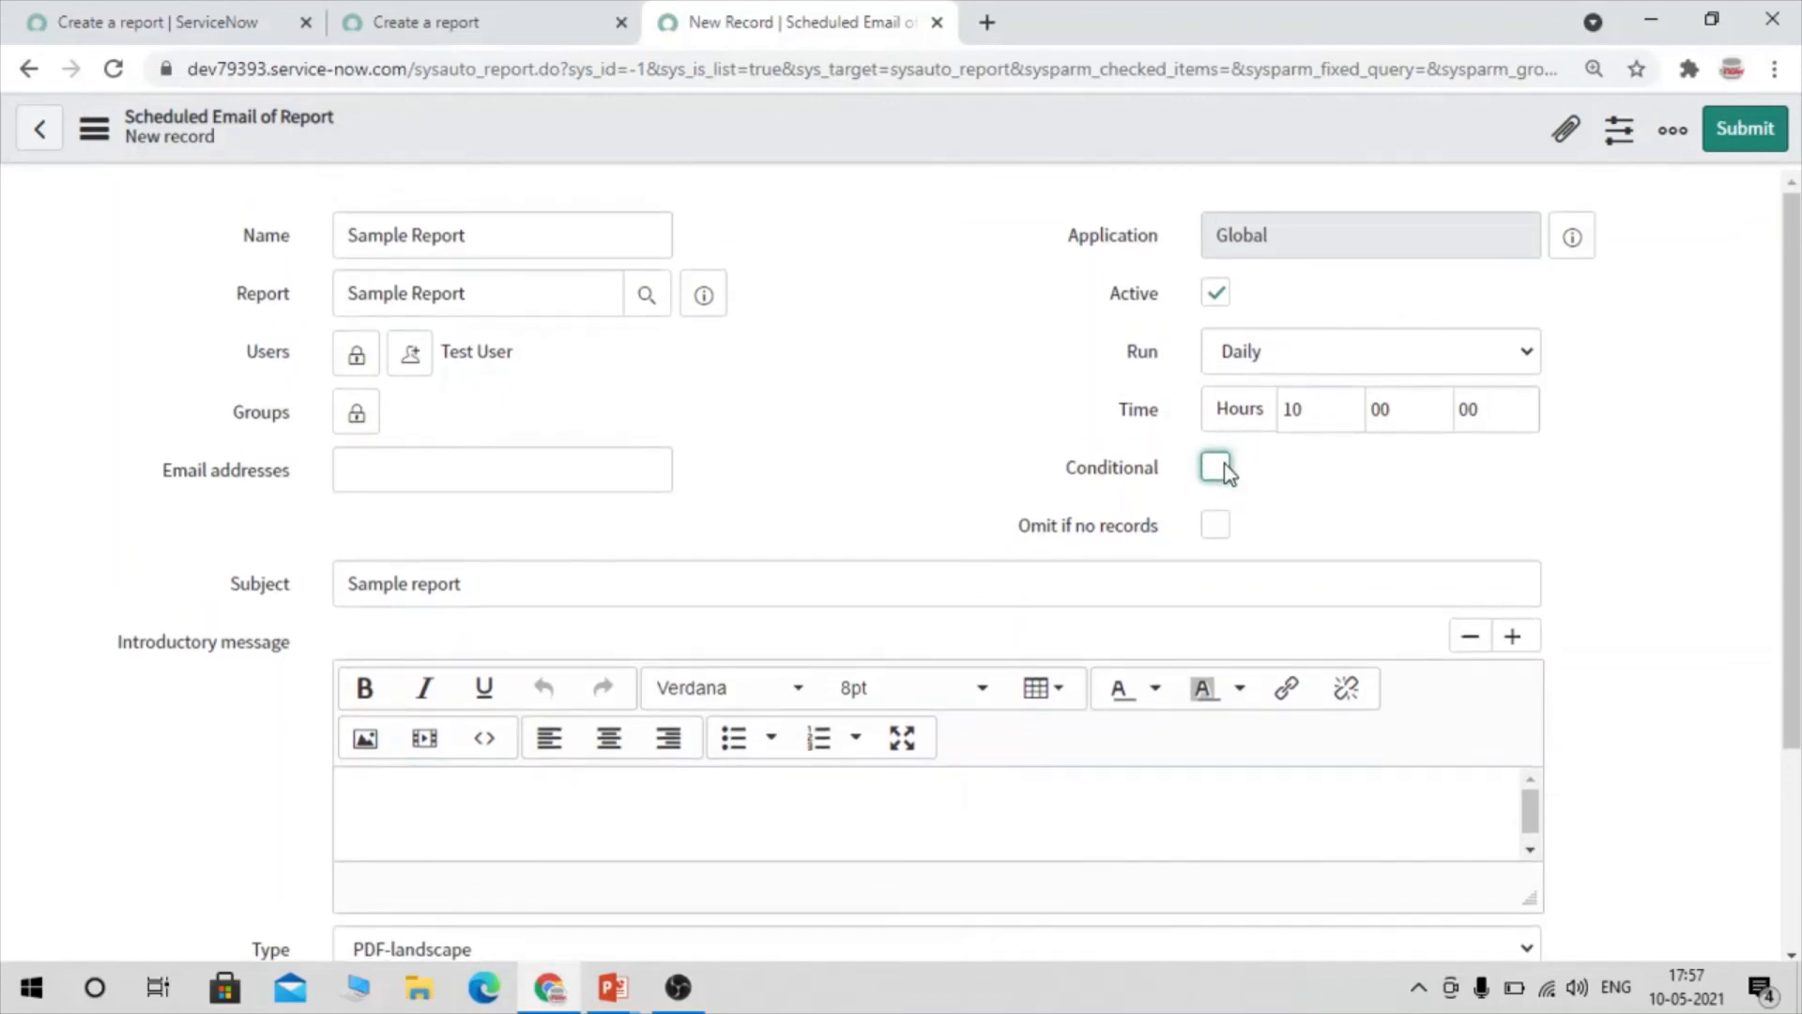
click(1217, 468)
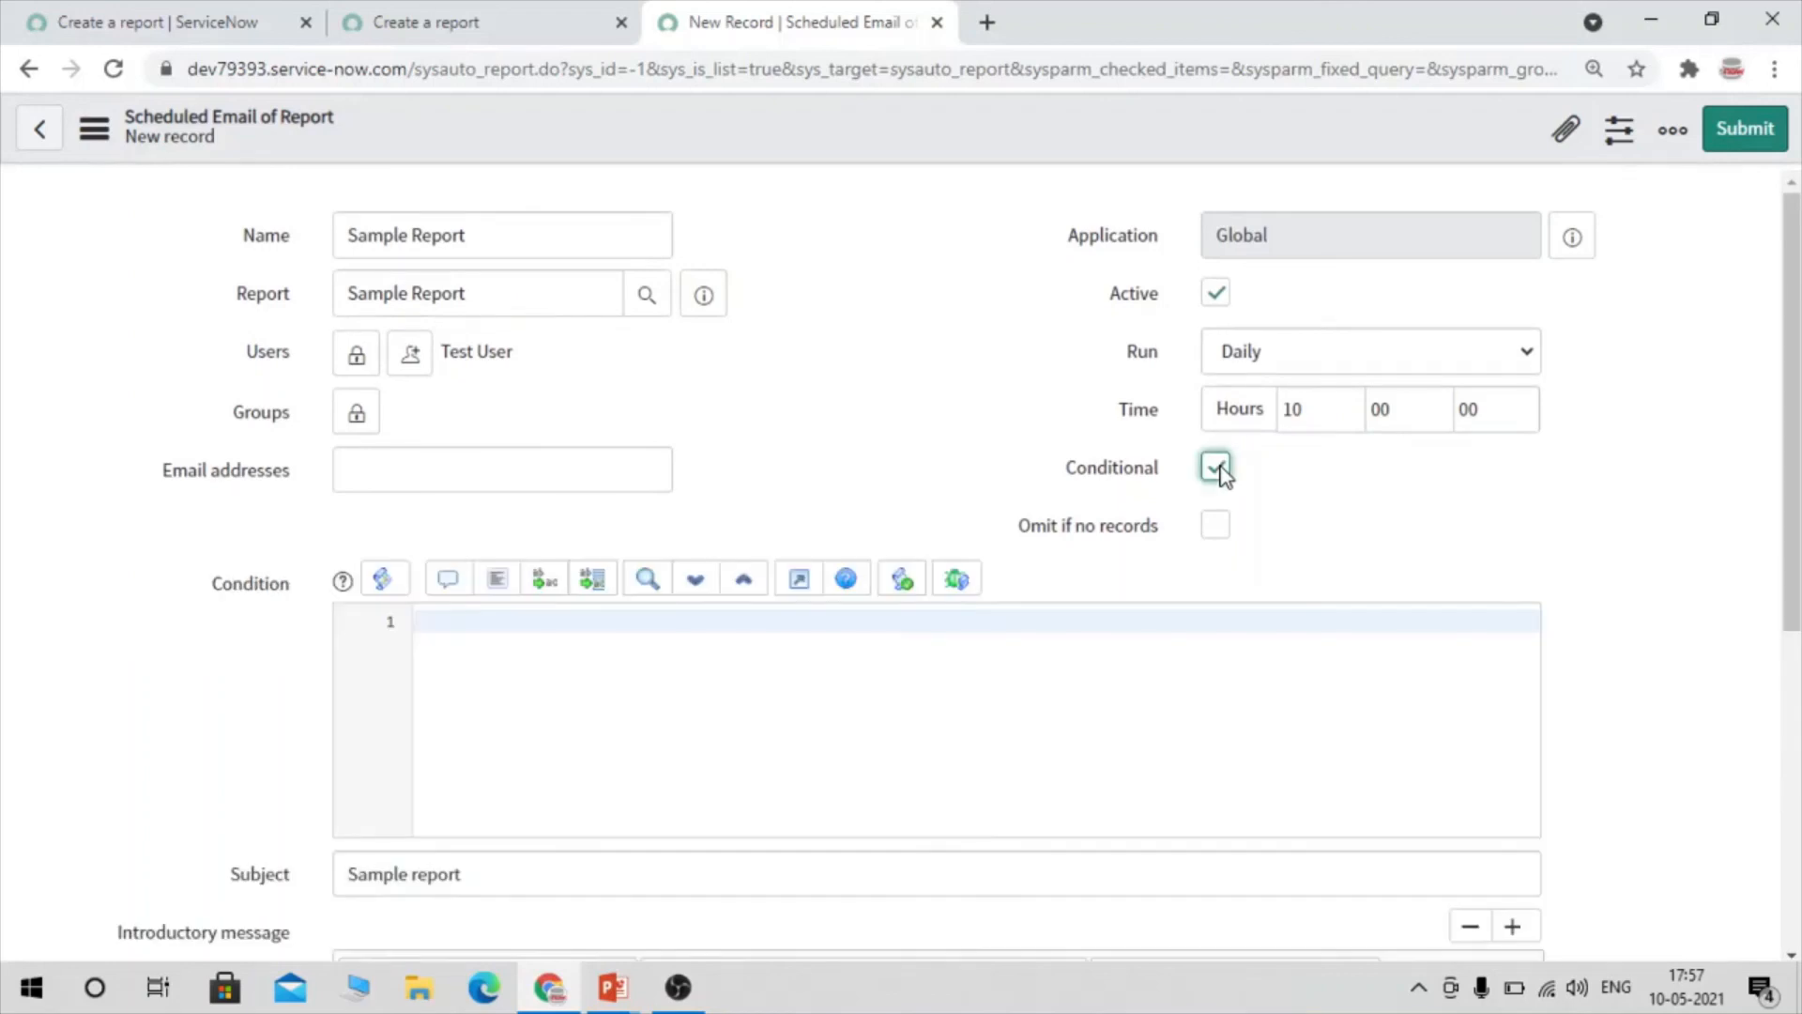
click(510, 650)
click(1213, 475)
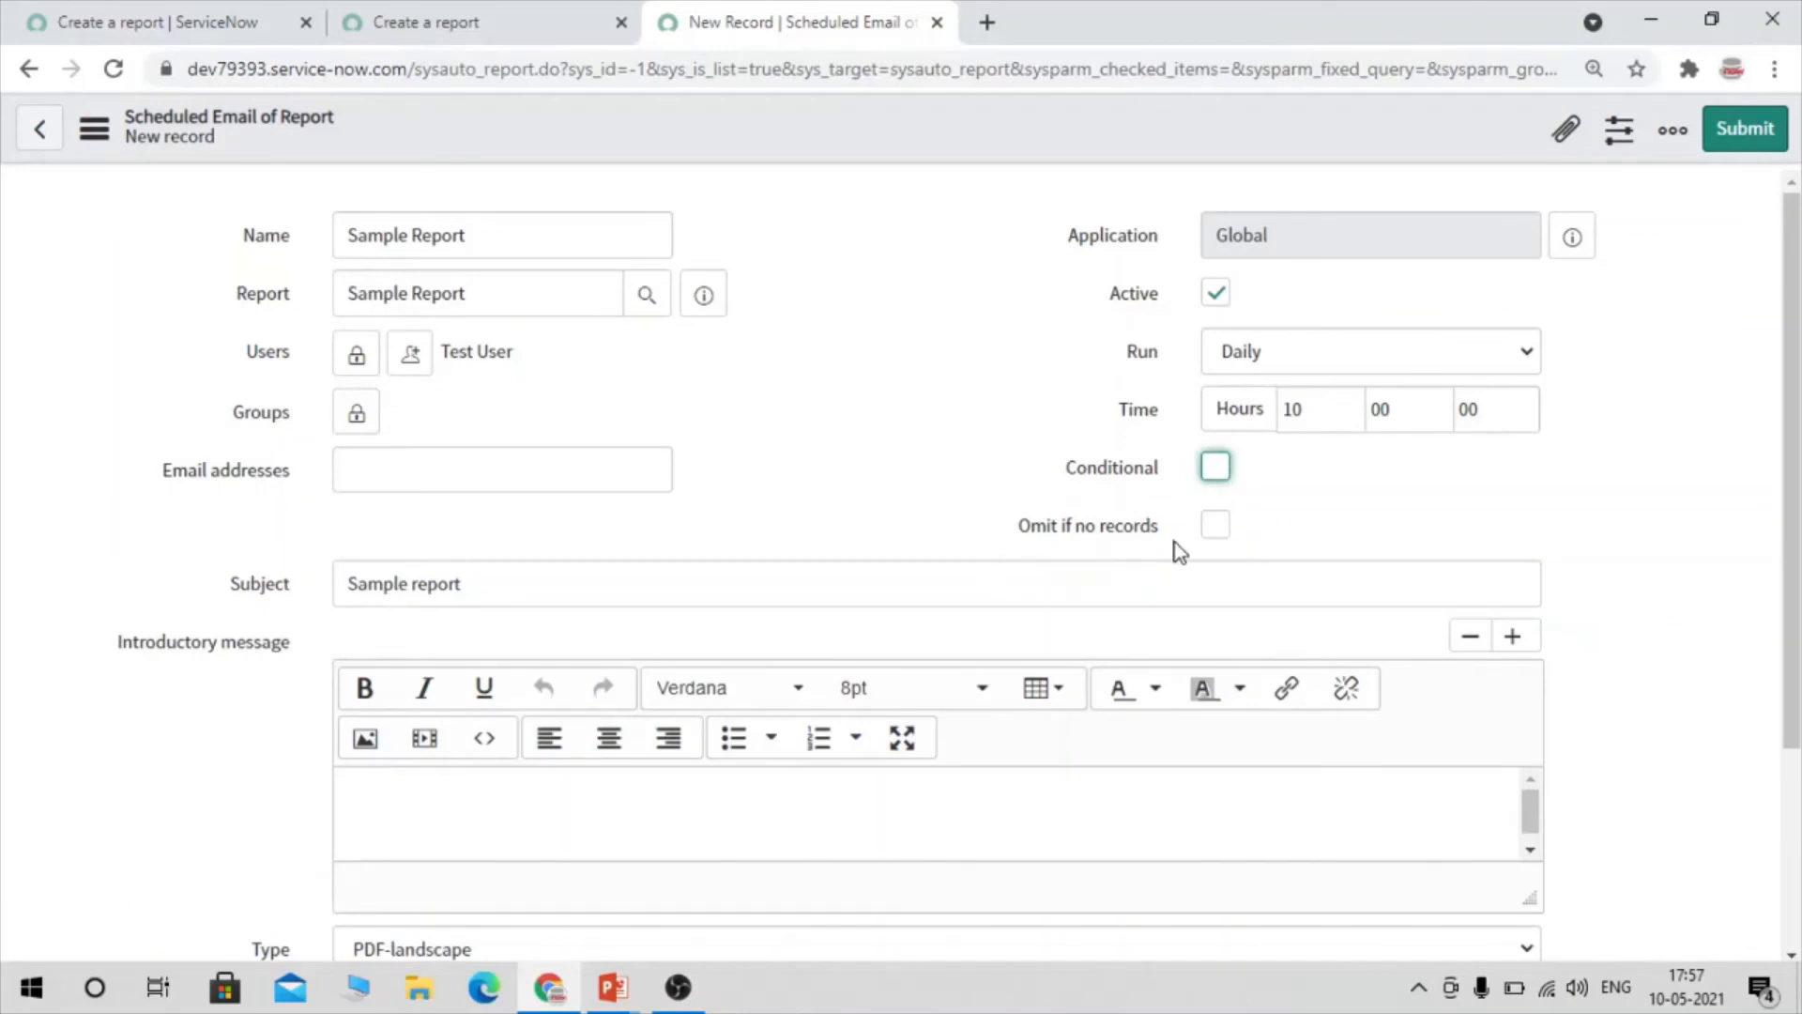
Enable Omit if no records and enter "hi," followed by a new line as the introductory message
click(1230, 526)
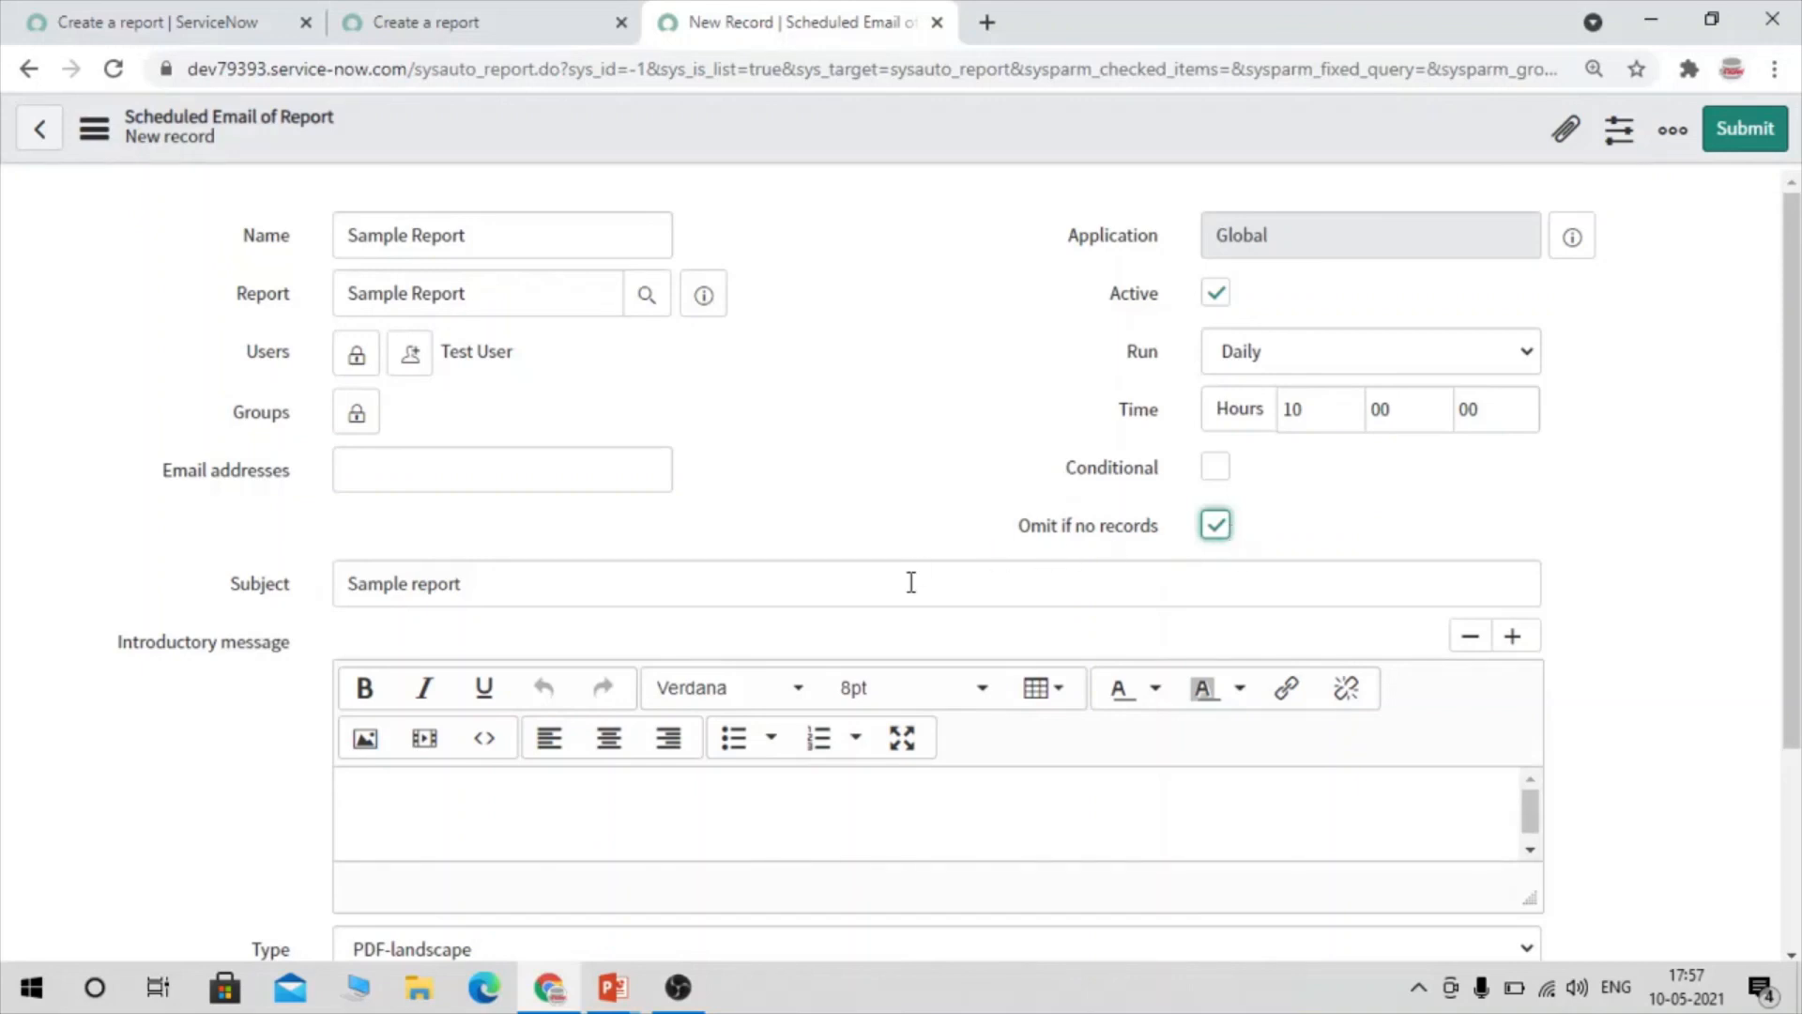
scroll(911, 582, down, 3)
click(421, 570)
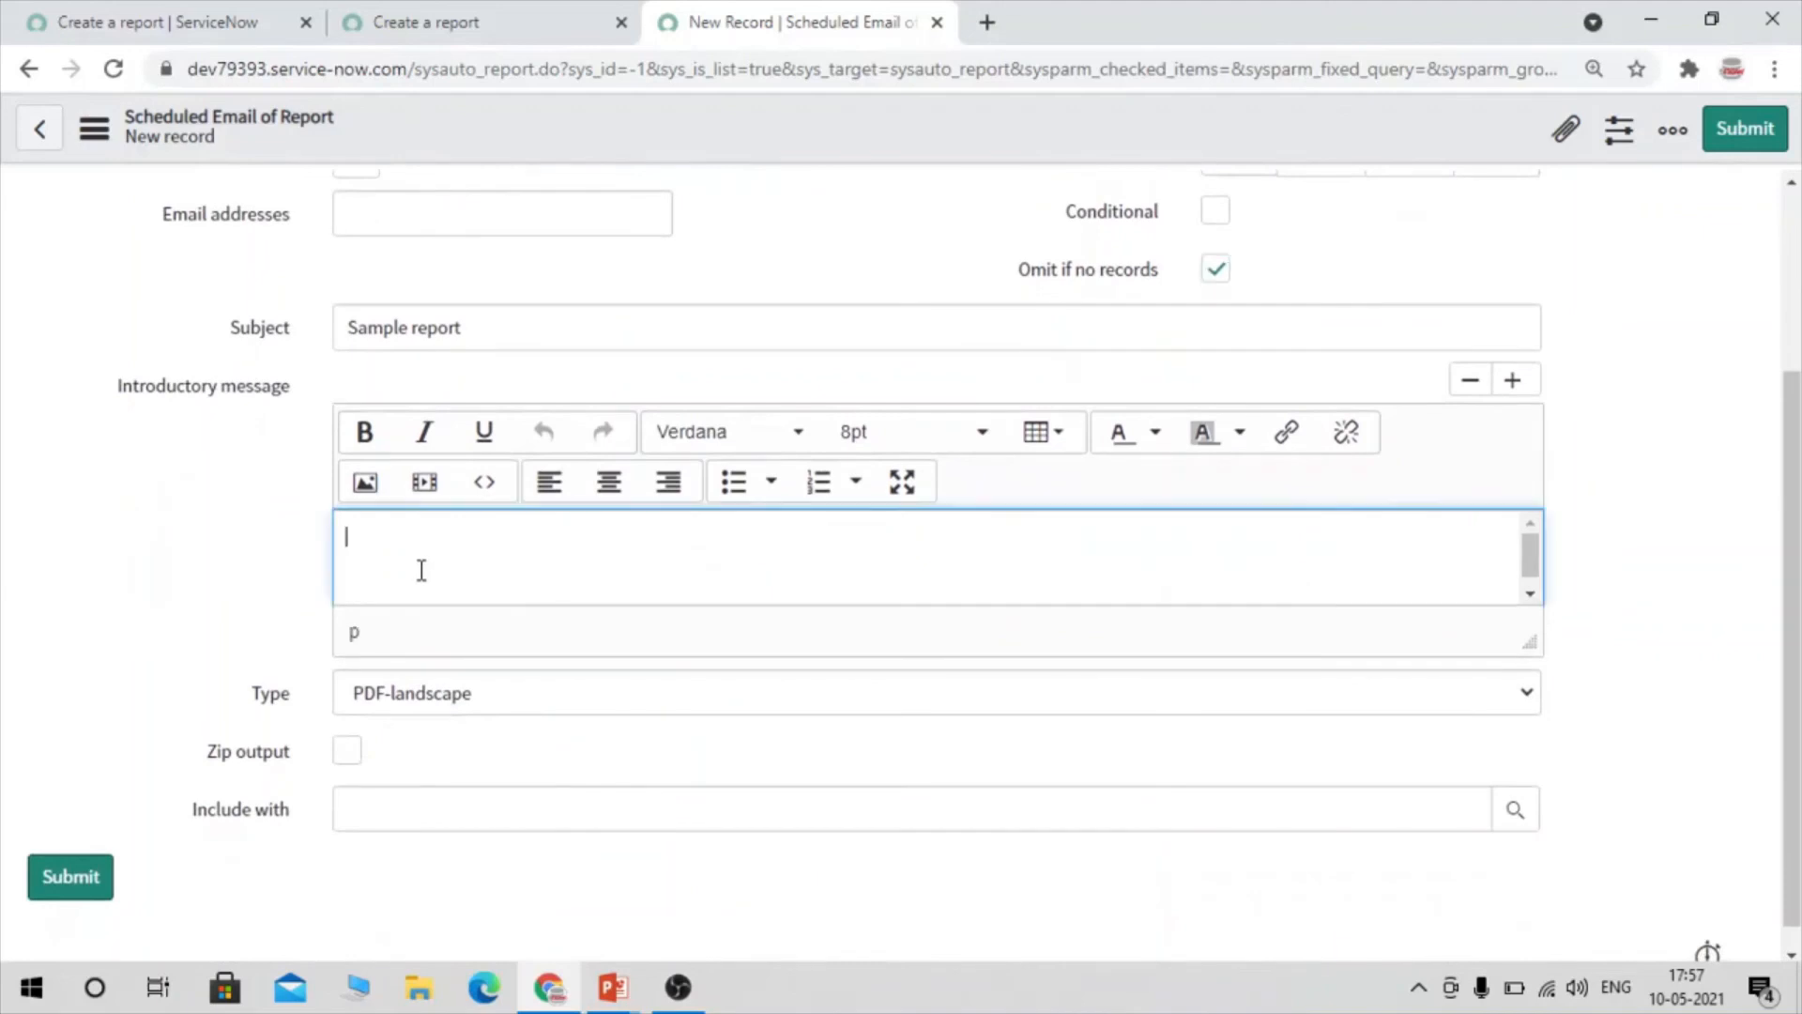
text(hi,)
key(Return)
Review the available output types for the emailed report, keeping PDF-landscape
click(371, 695)
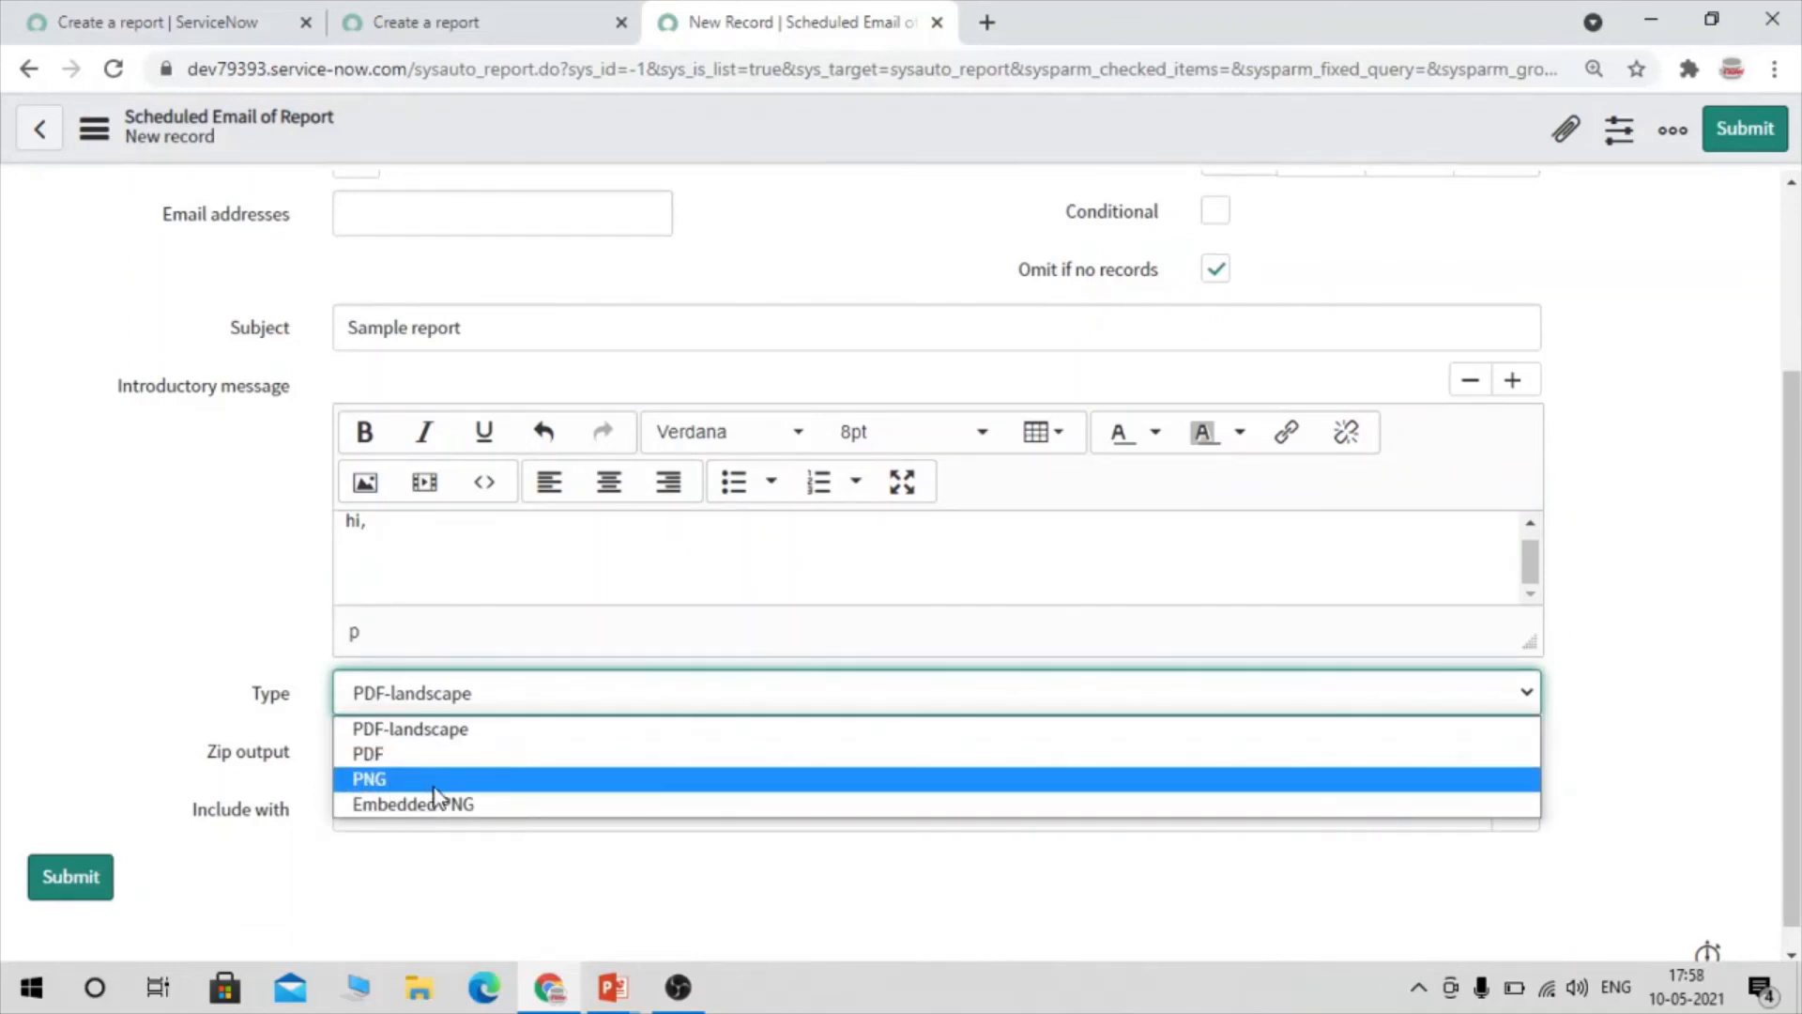
click(250, 751)
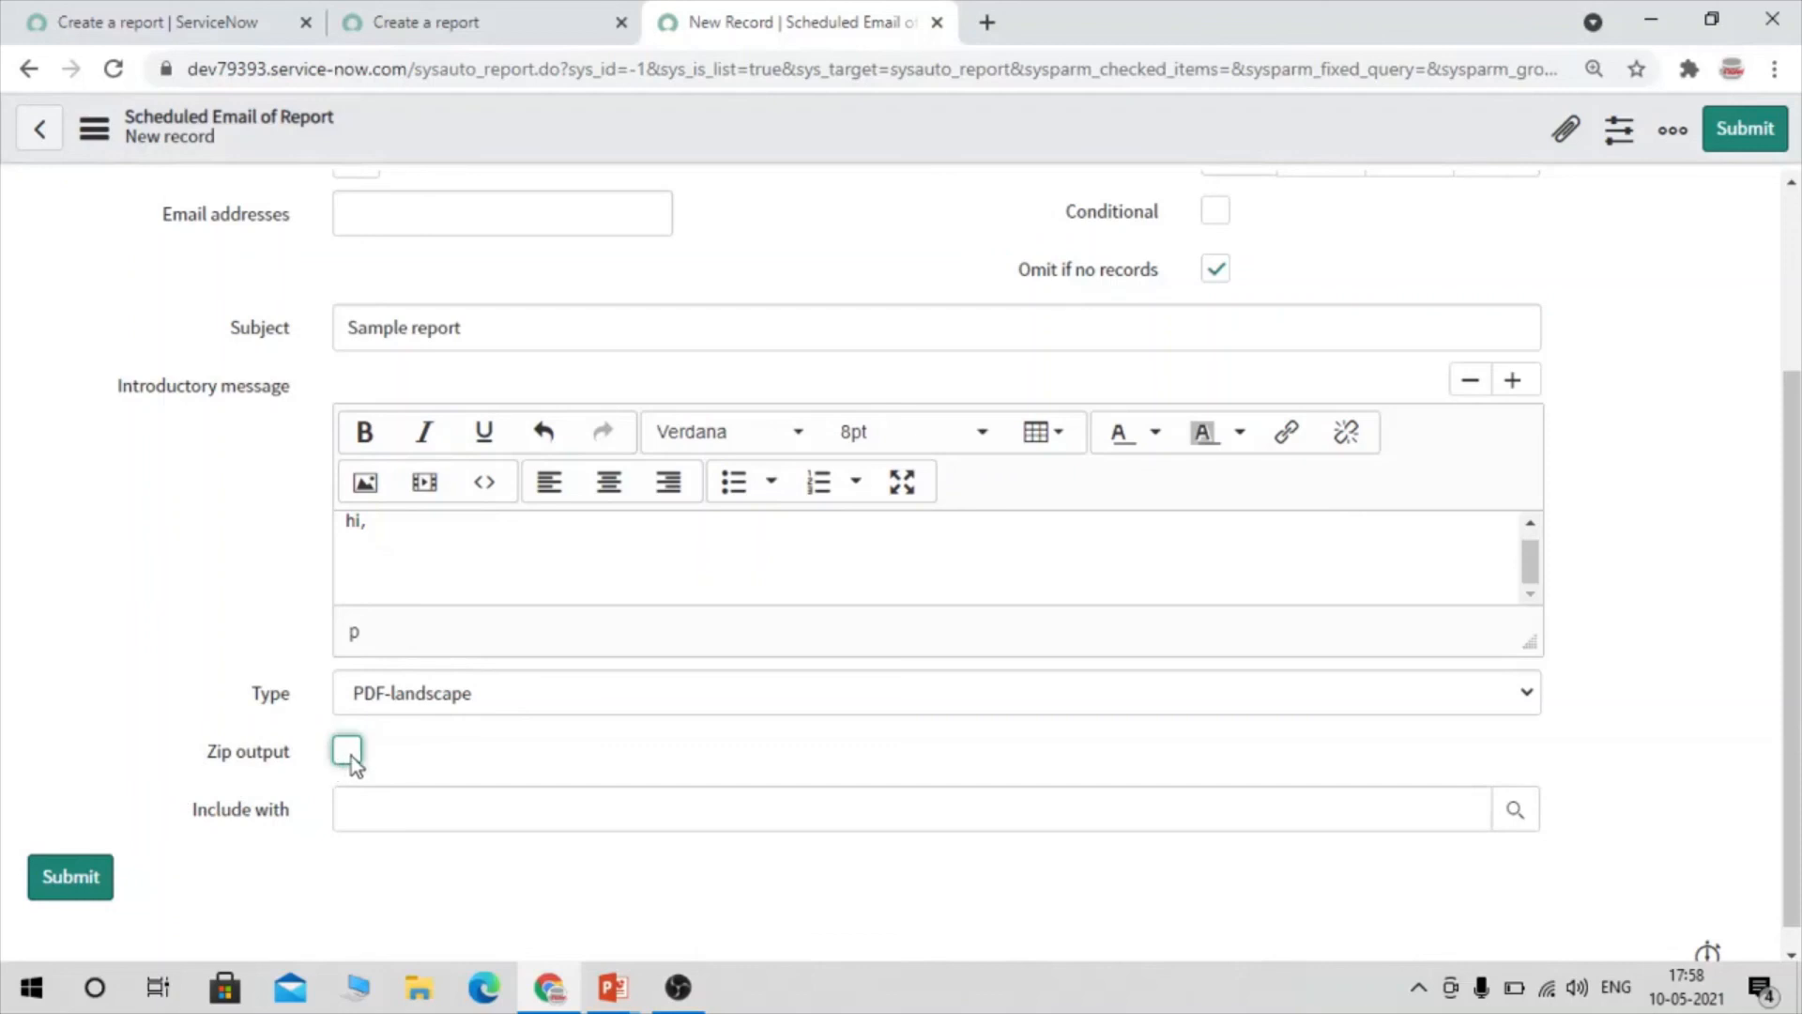
Examine the scheduled email's Include with field alongside its Name field, leaving both as they are
click(488, 820)
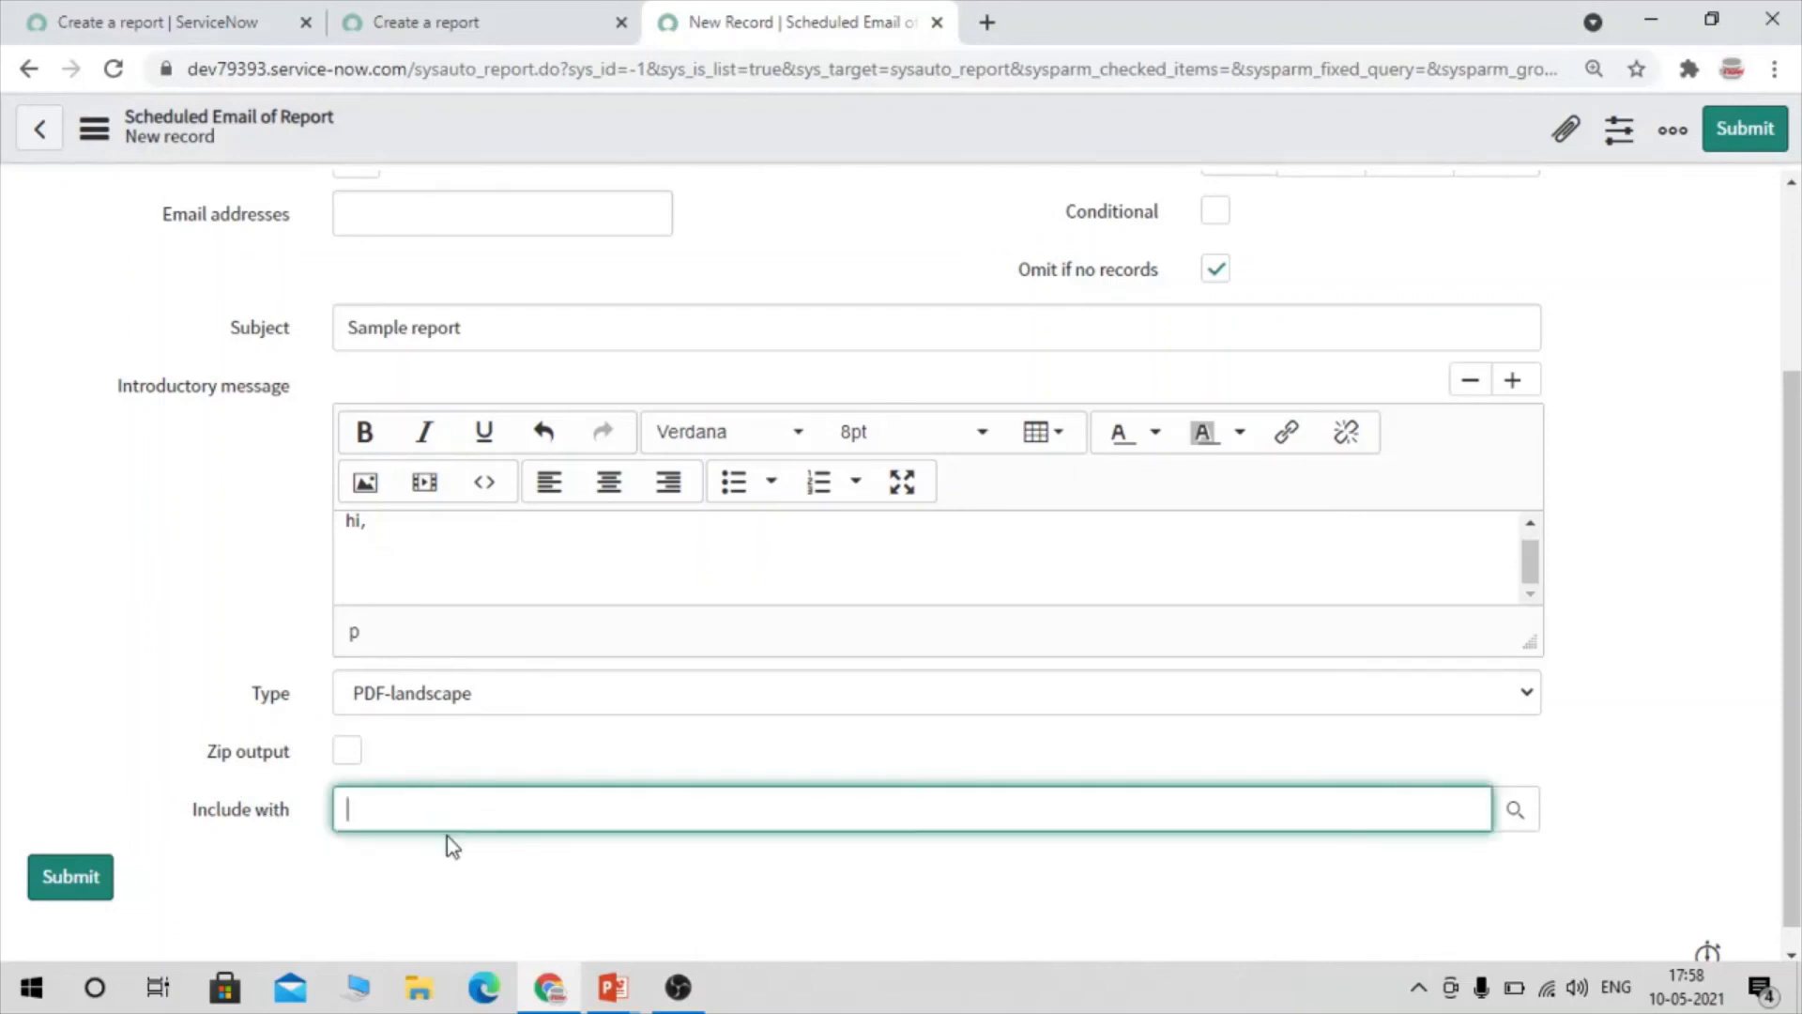
scroll(801, 697, up, 3)
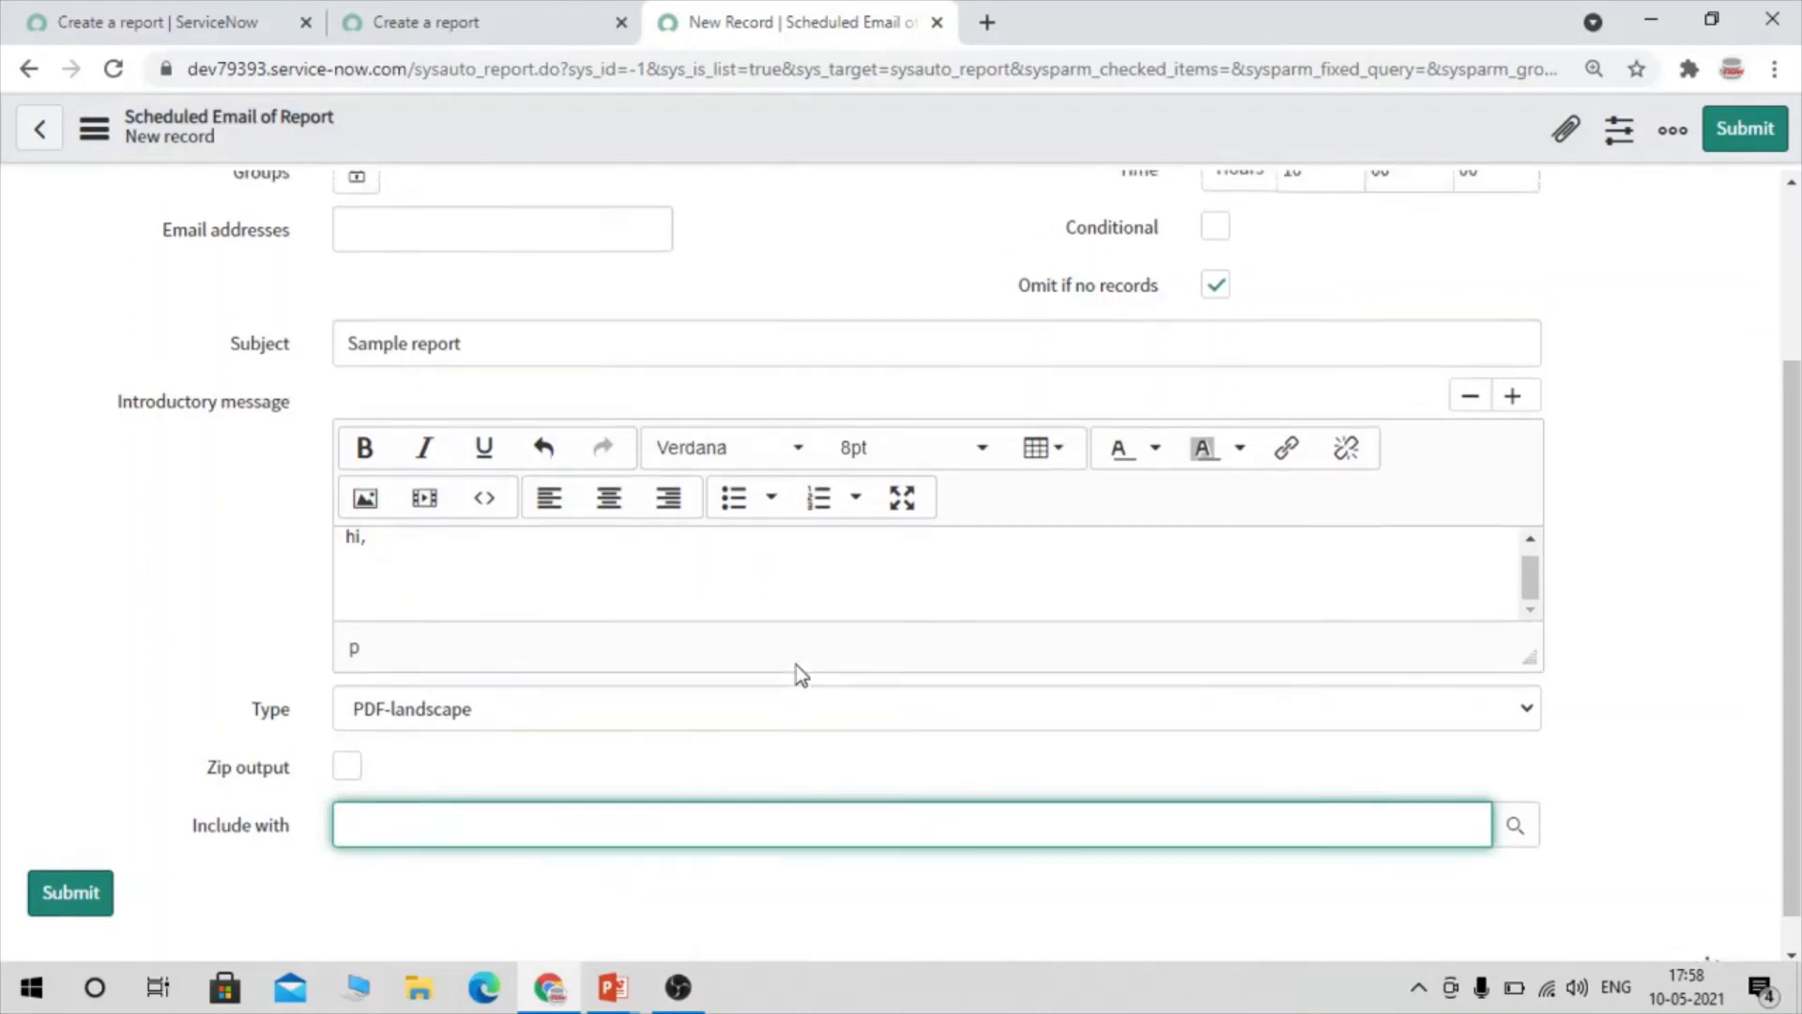
drag(515, 247, 354, 268)
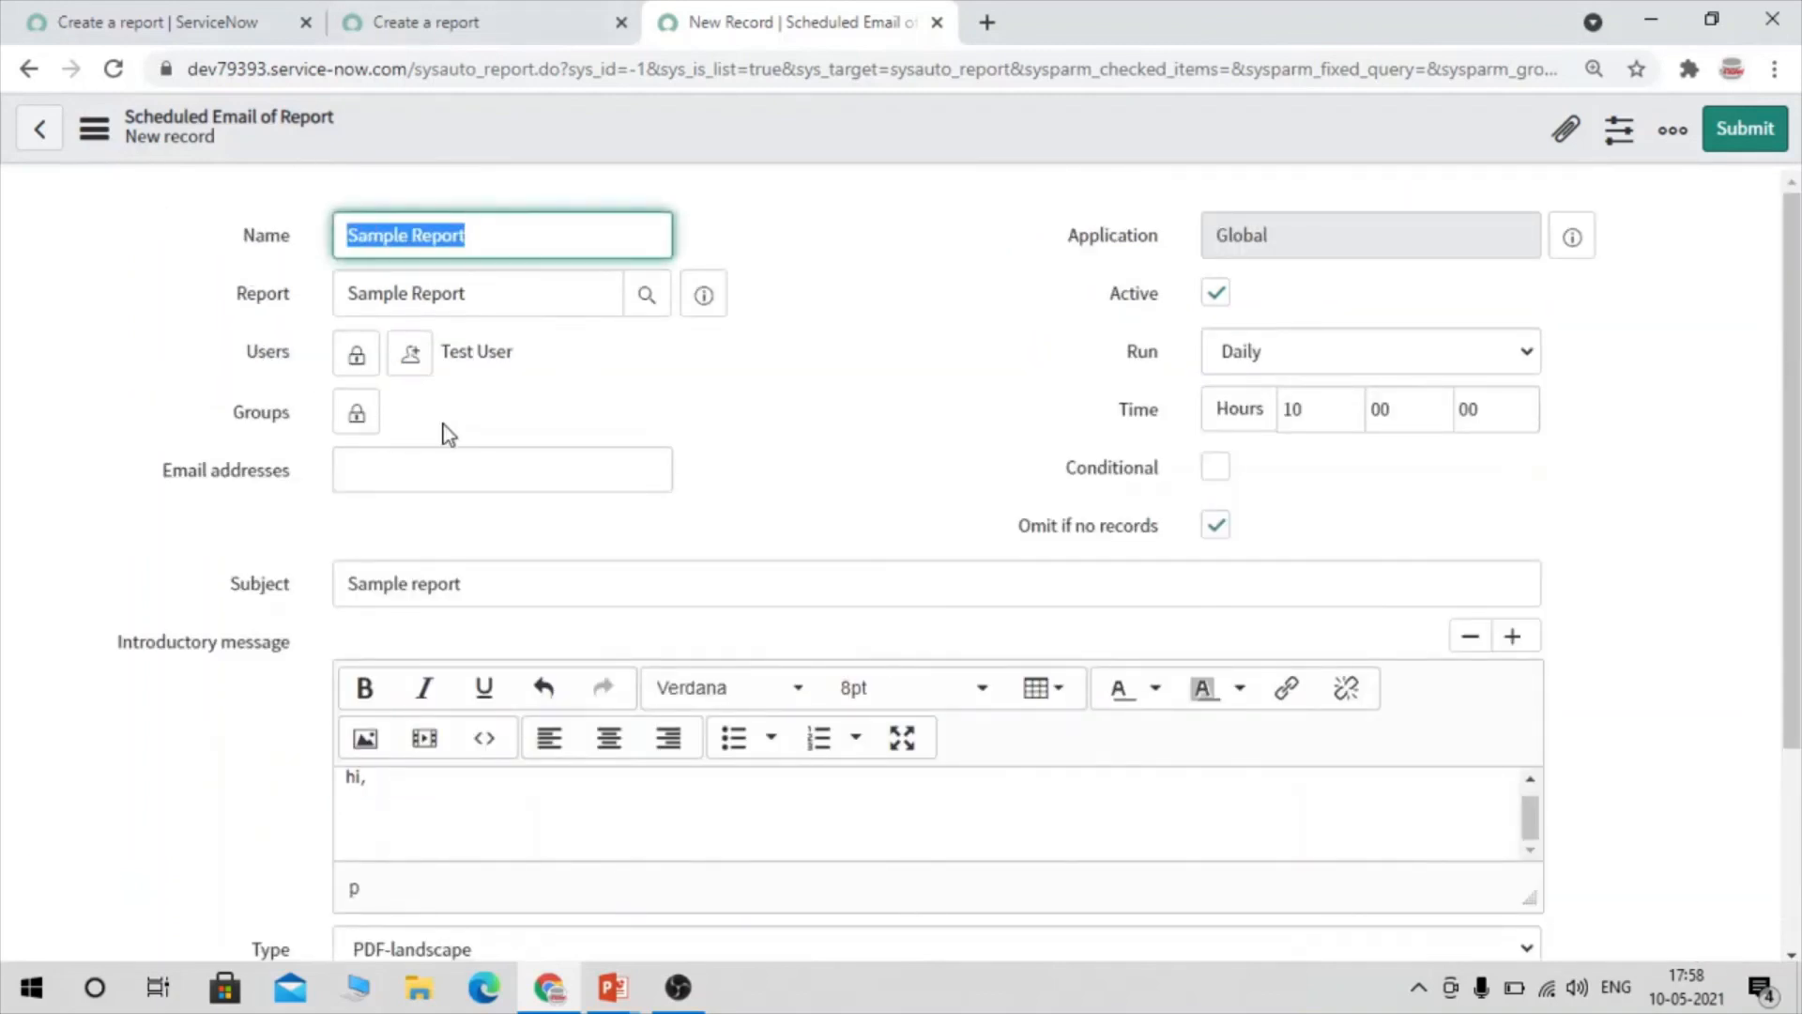
scroll(447, 434, down, 3)
click(425, 801)
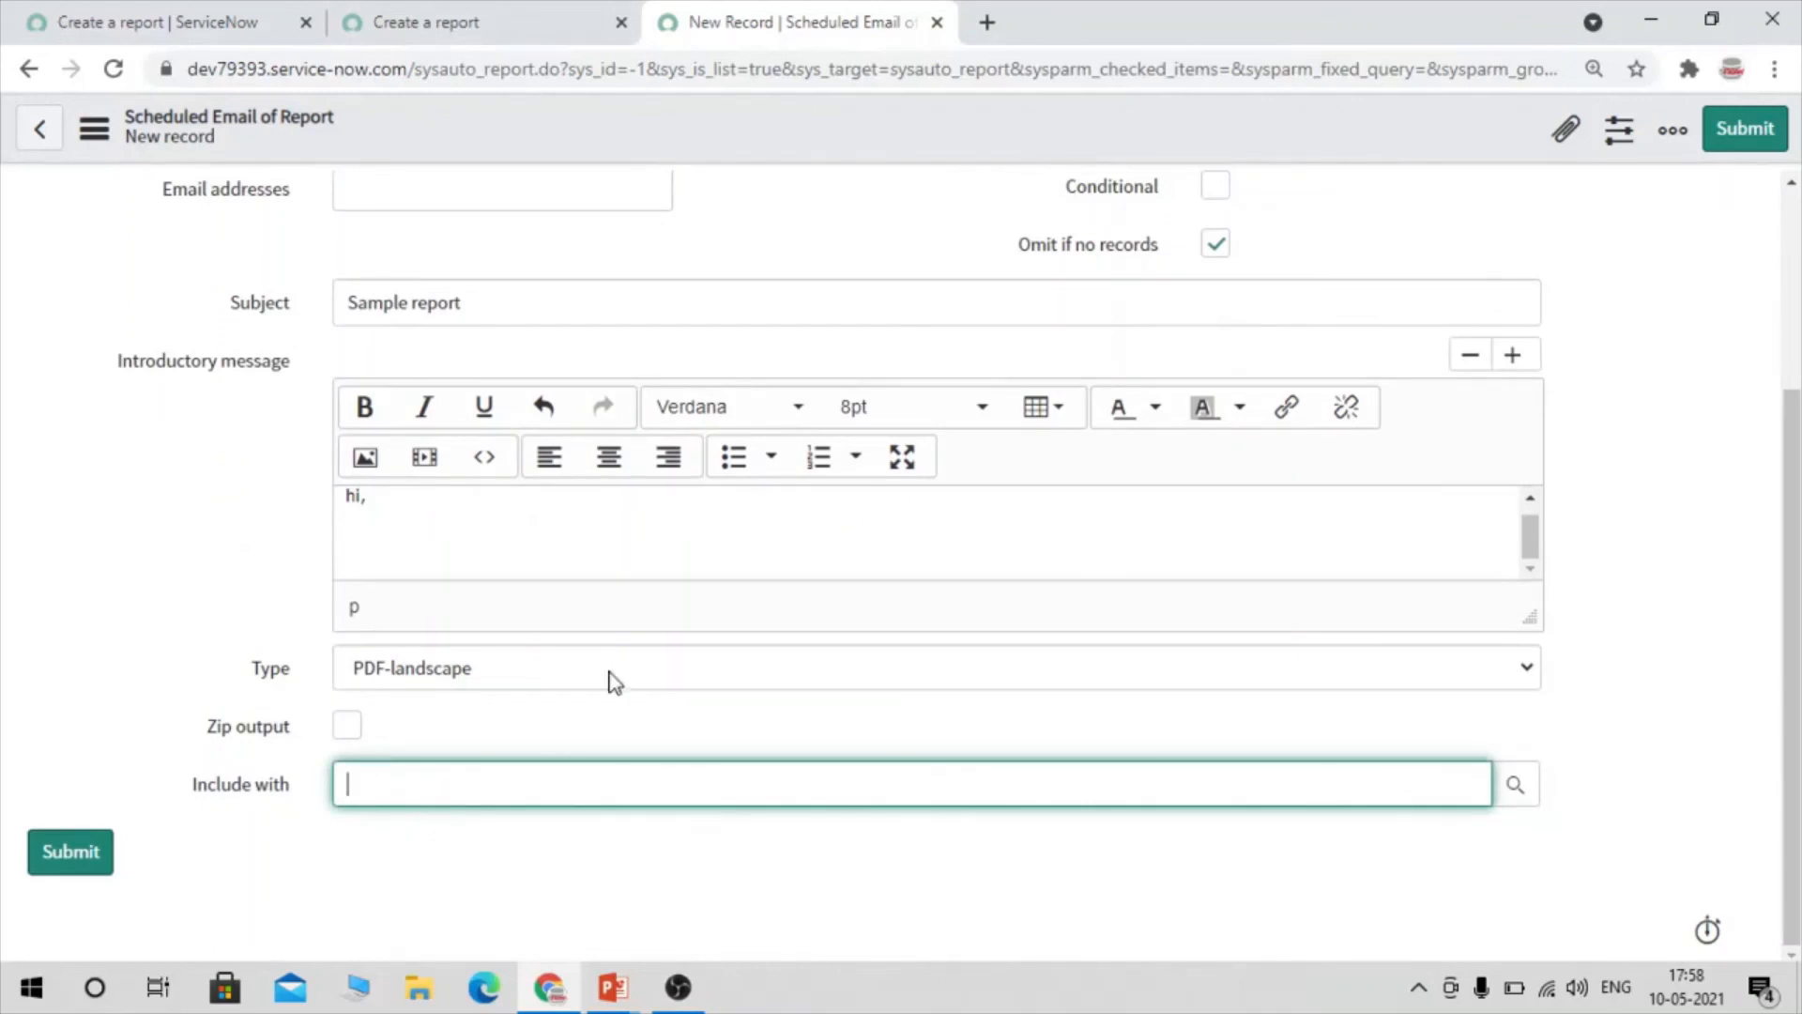
scroll(627, 648, up, 3)
drag(495, 234, 229, 262)
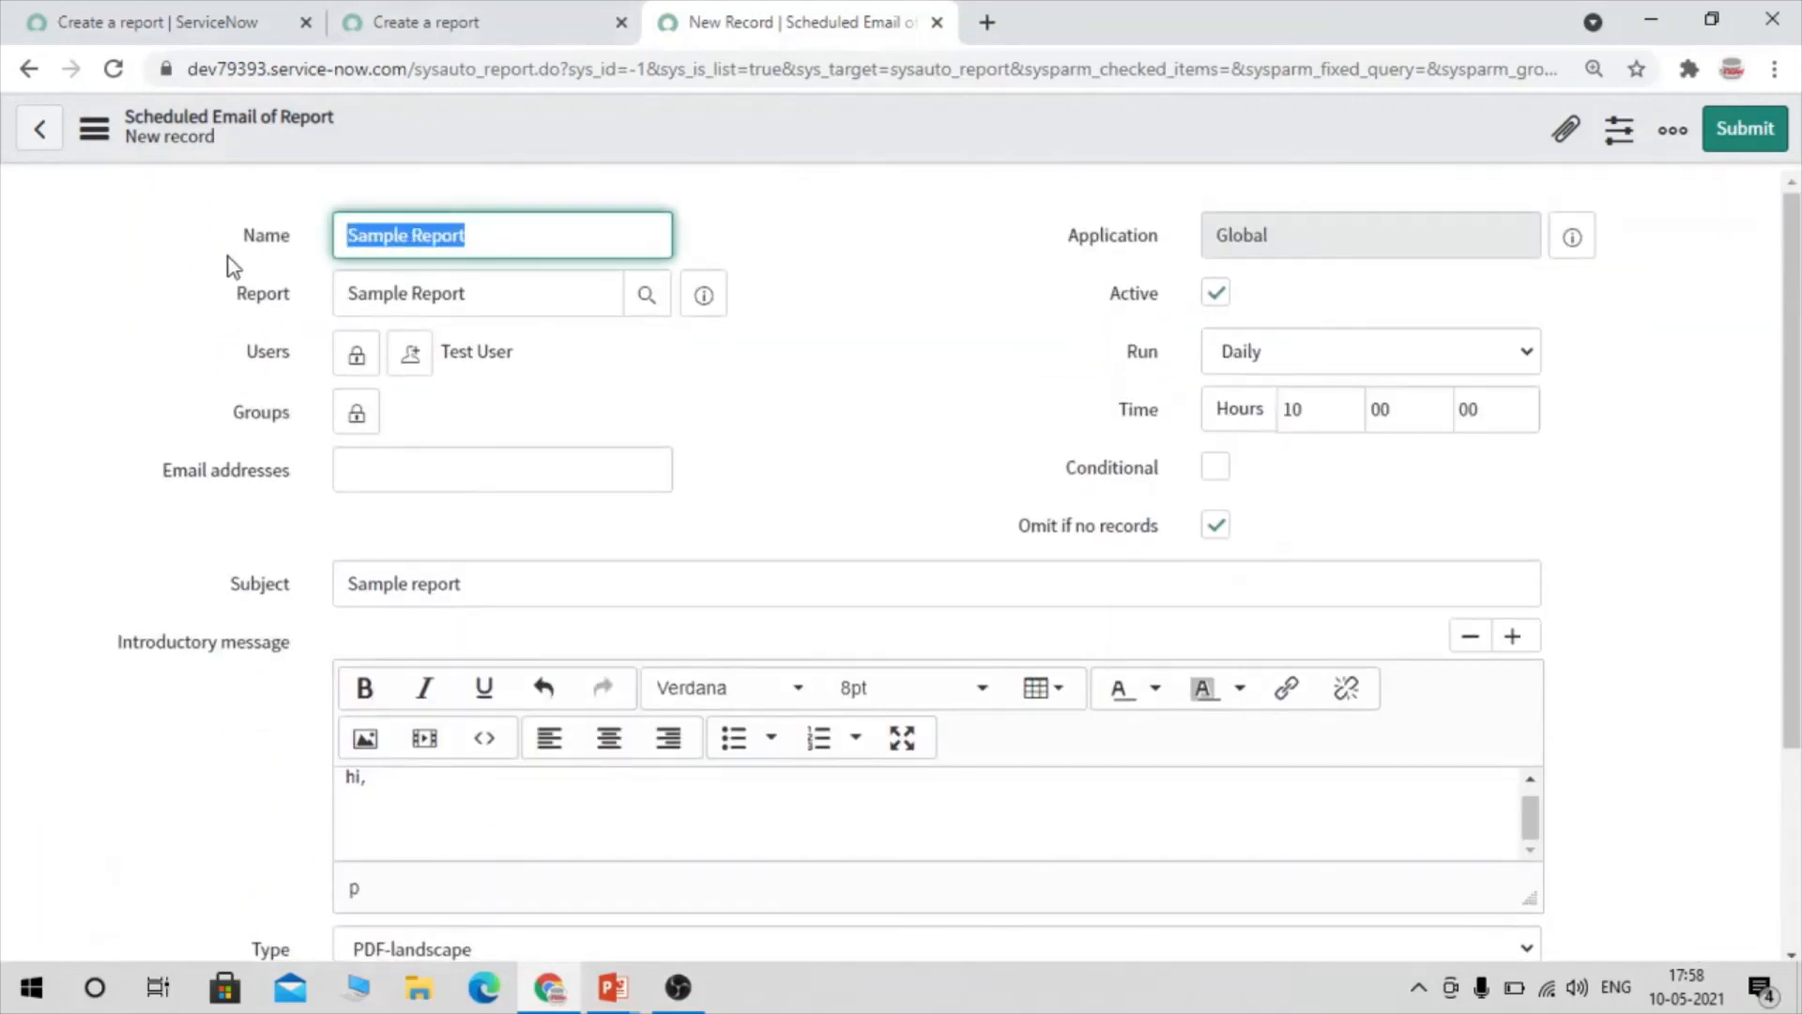
Save the new Scheduled Email of Report record for the Sample Report
scroll(761, 457, down, 1)
scroll(760, 458, down, 2)
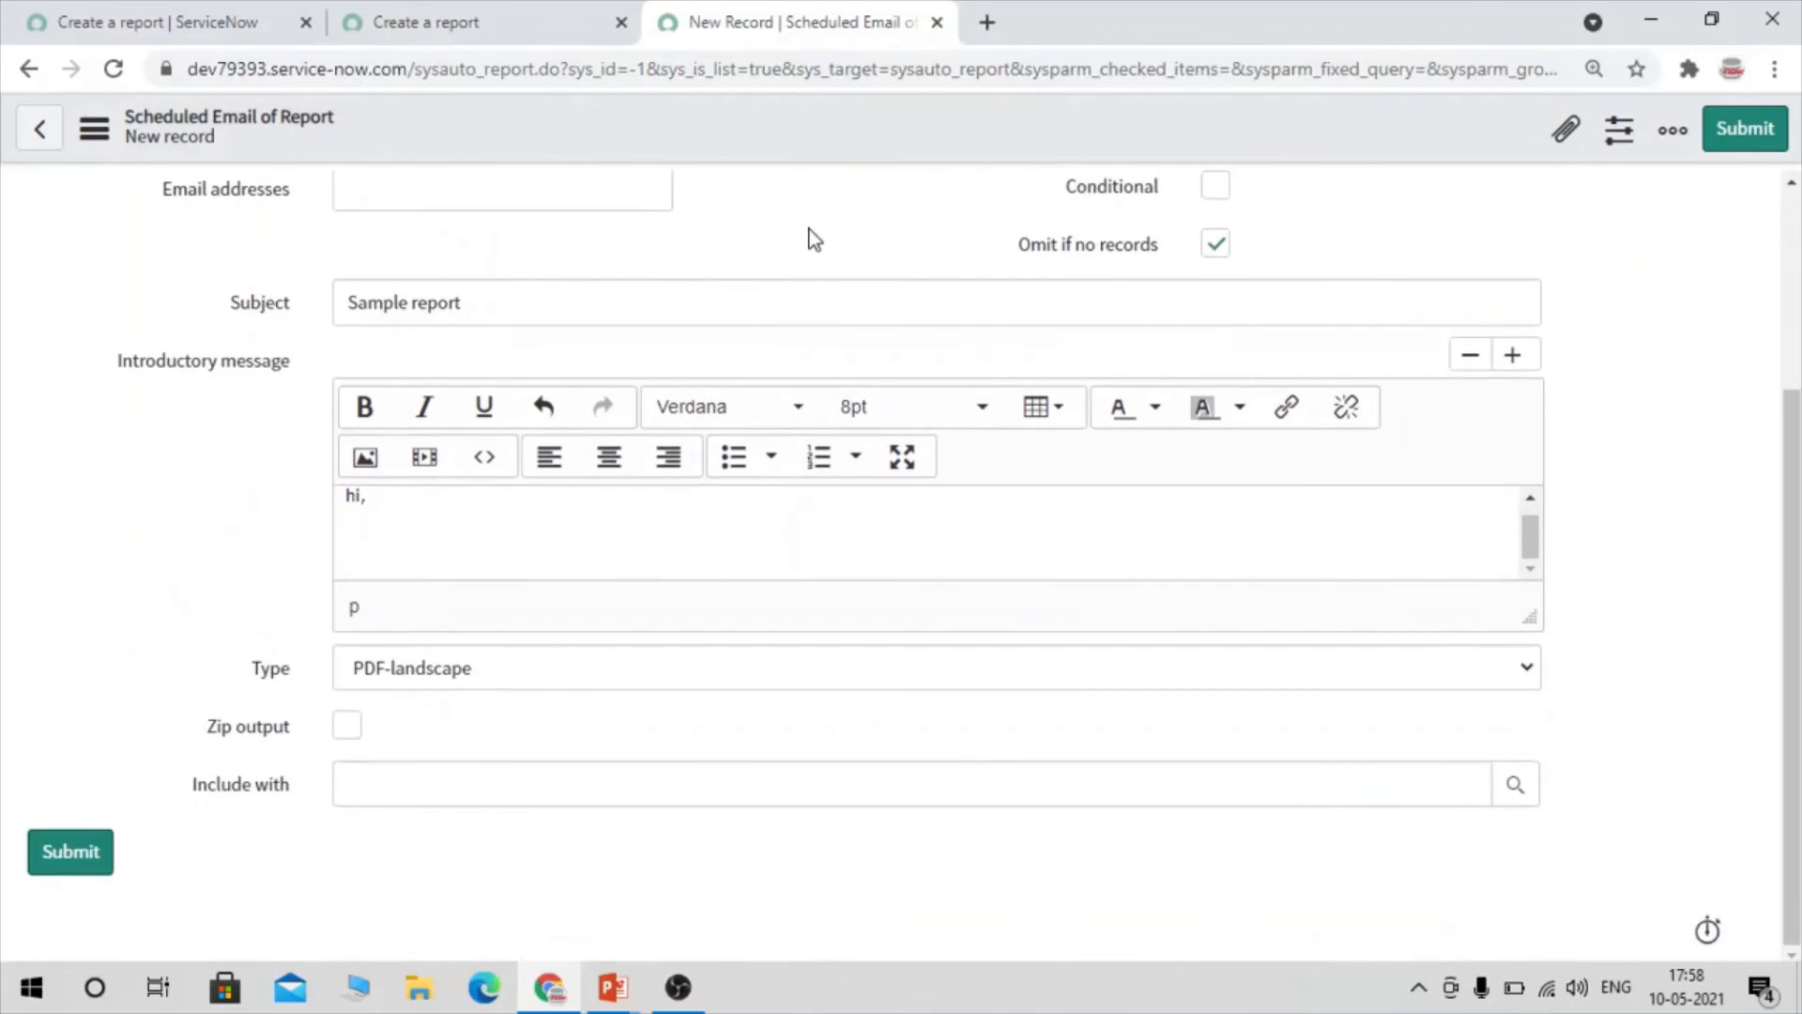
right_click(781, 137)
click(871, 150)
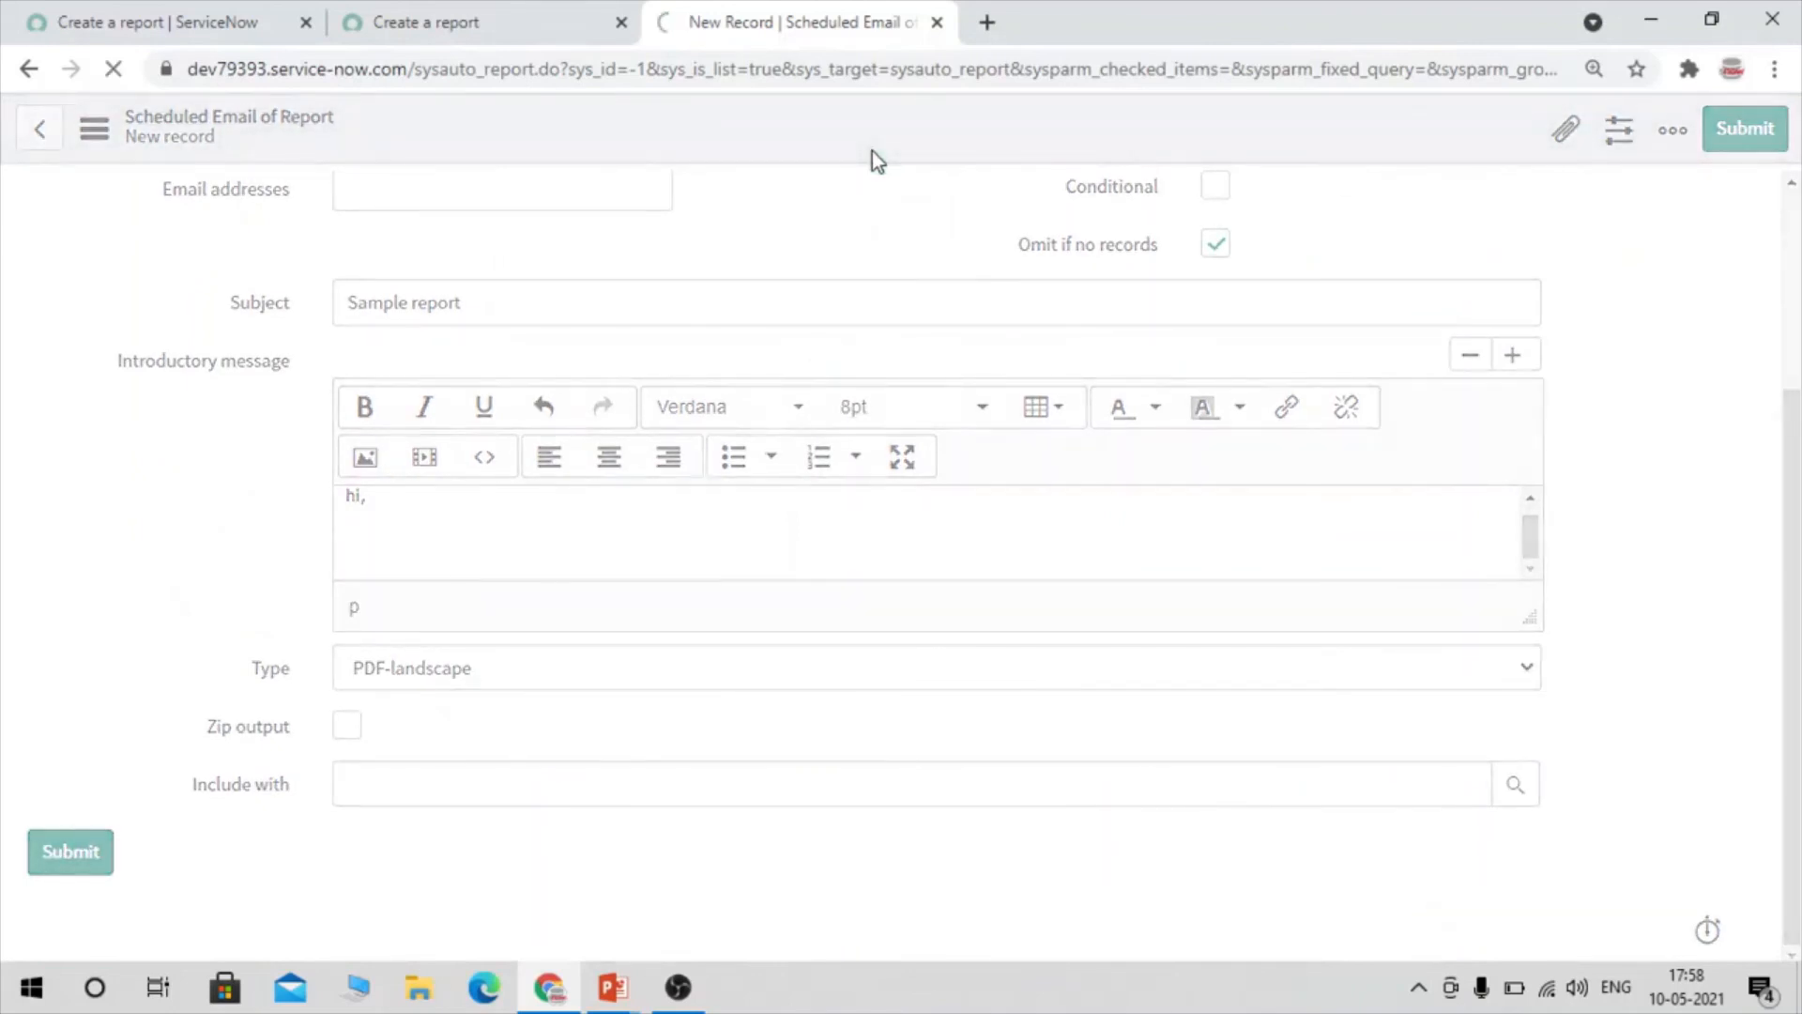